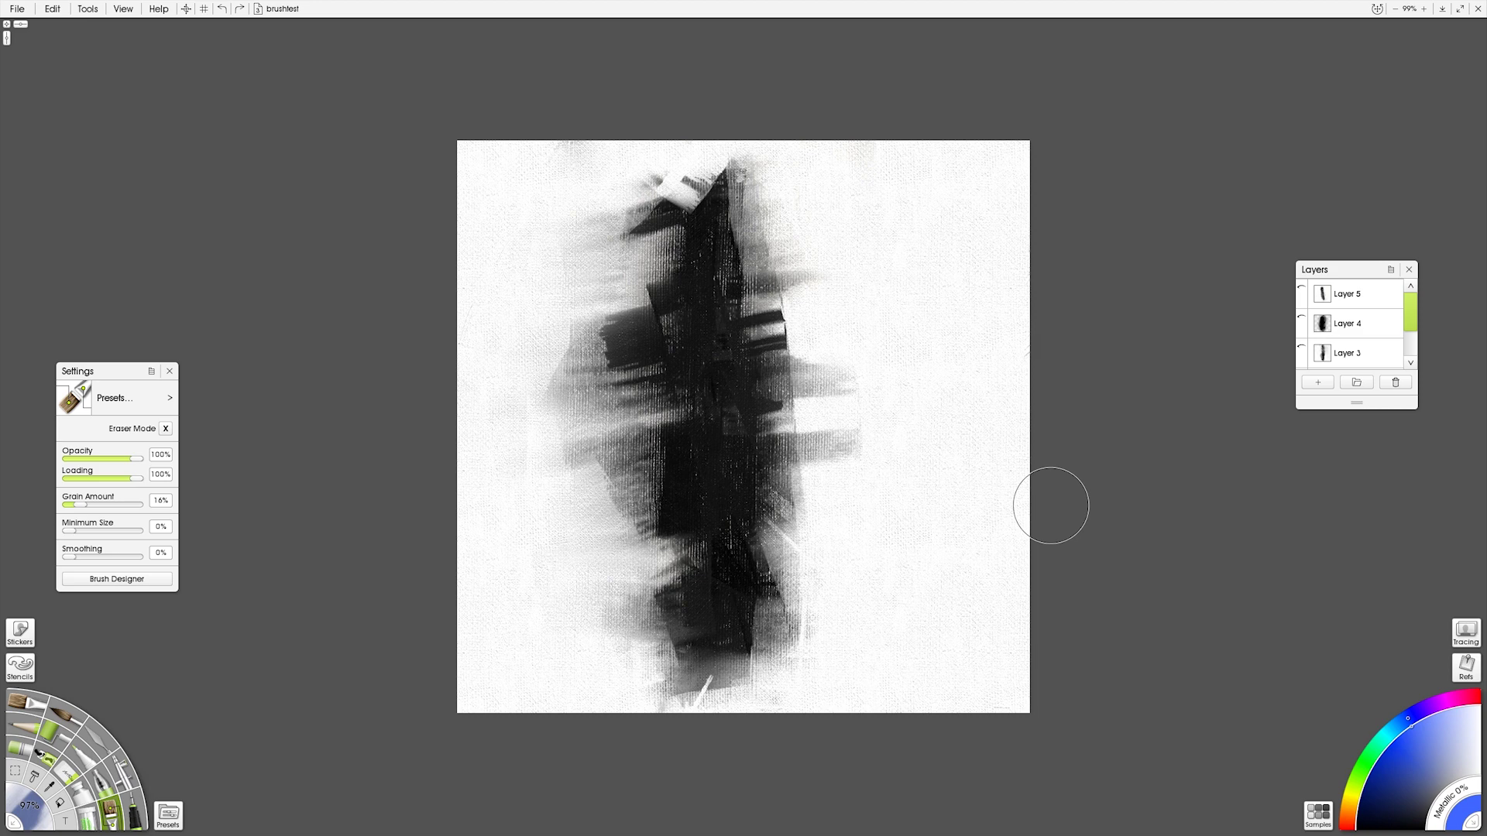
# Step: Check the painting's dimensions in the resize settings and accept them at 1000 by 1000 px
pyautogui.moveTo(1344, 283)
pyautogui.mouseDown()
pyautogui.moveTo(1252, 231)
pyautogui.moveTo(1200, 227)
pyautogui.mouseUp()
pyautogui.click(127, 12)
pyautogui.click(80, 16)
pyautogui.click(52, 10)
pyautogui.click(90, 113)
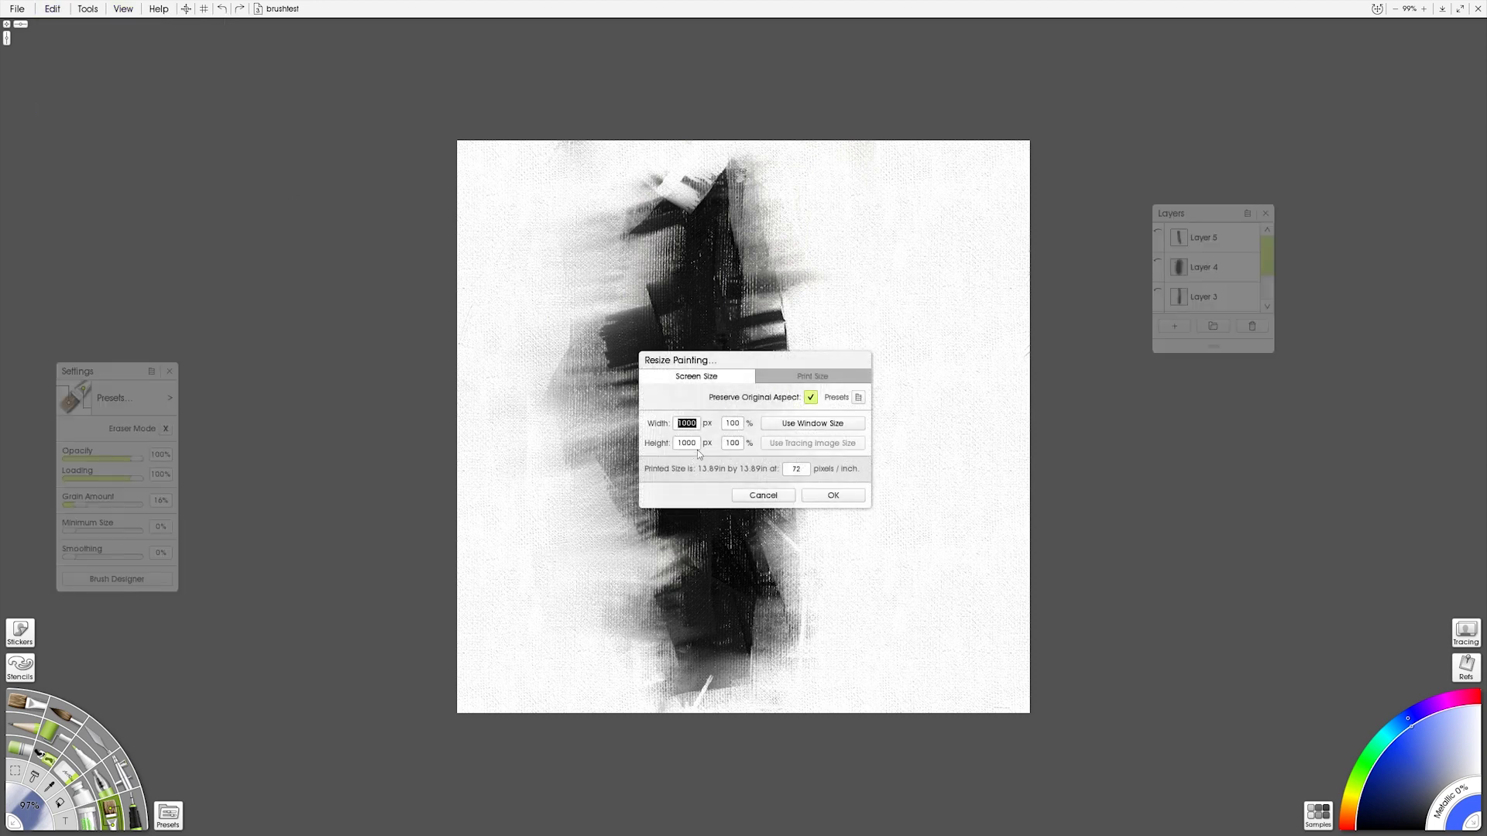
pyautogui.click(829, 496)
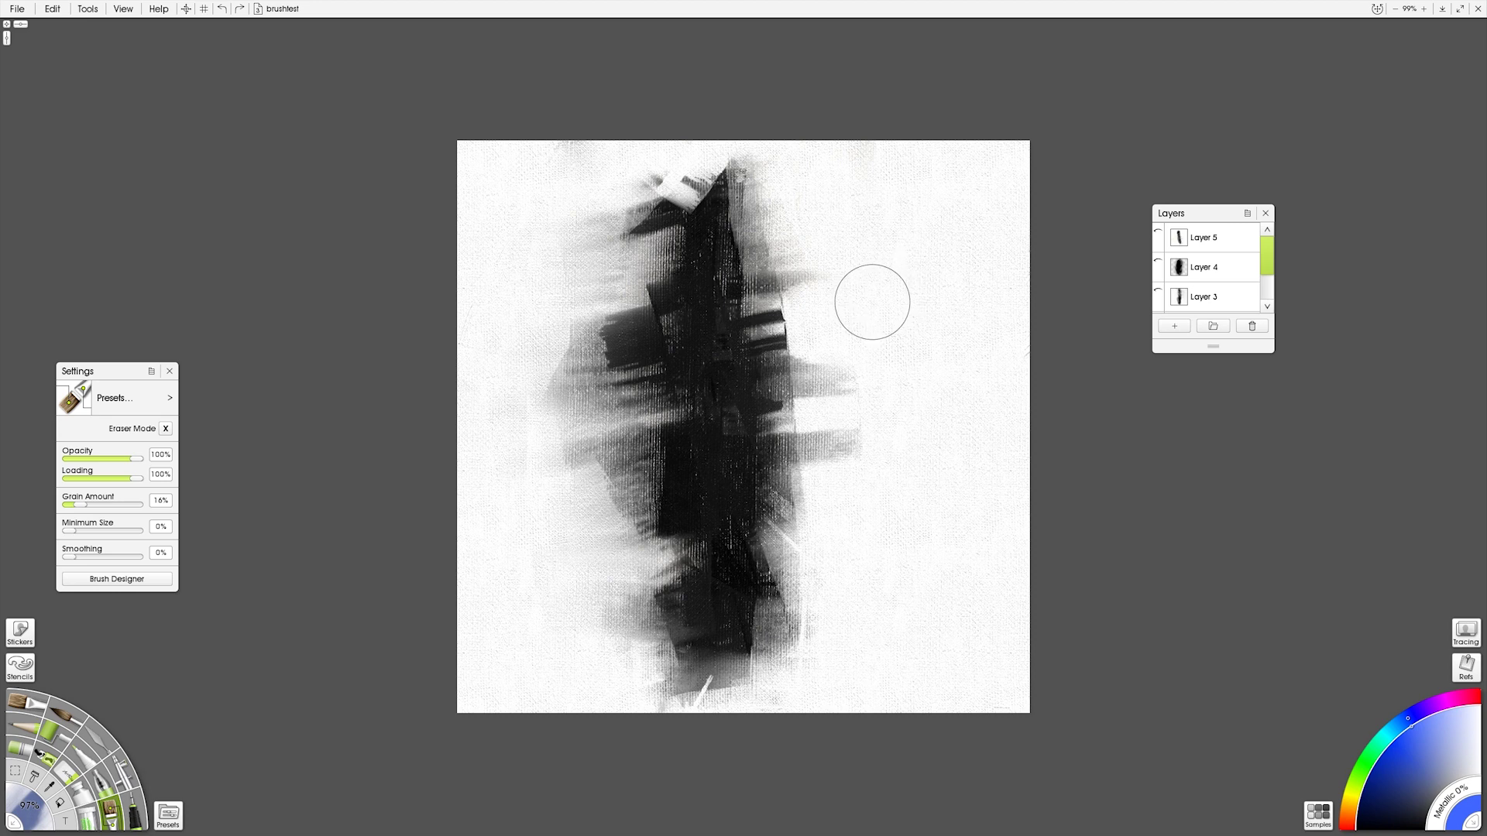
# Step: Compare the brush tests on Layer 5, Layer 4 and Layer 3 by toggling each layer's visibility
pyautogui.moveTo(1268, 262)
pyautogui.mouseDown()
pyautogui.moveTo(1268, 299)
pyautogui.moveTo(1266, 246)
pyautogui.mouseUp()
pyautogui.click(1159, 234)
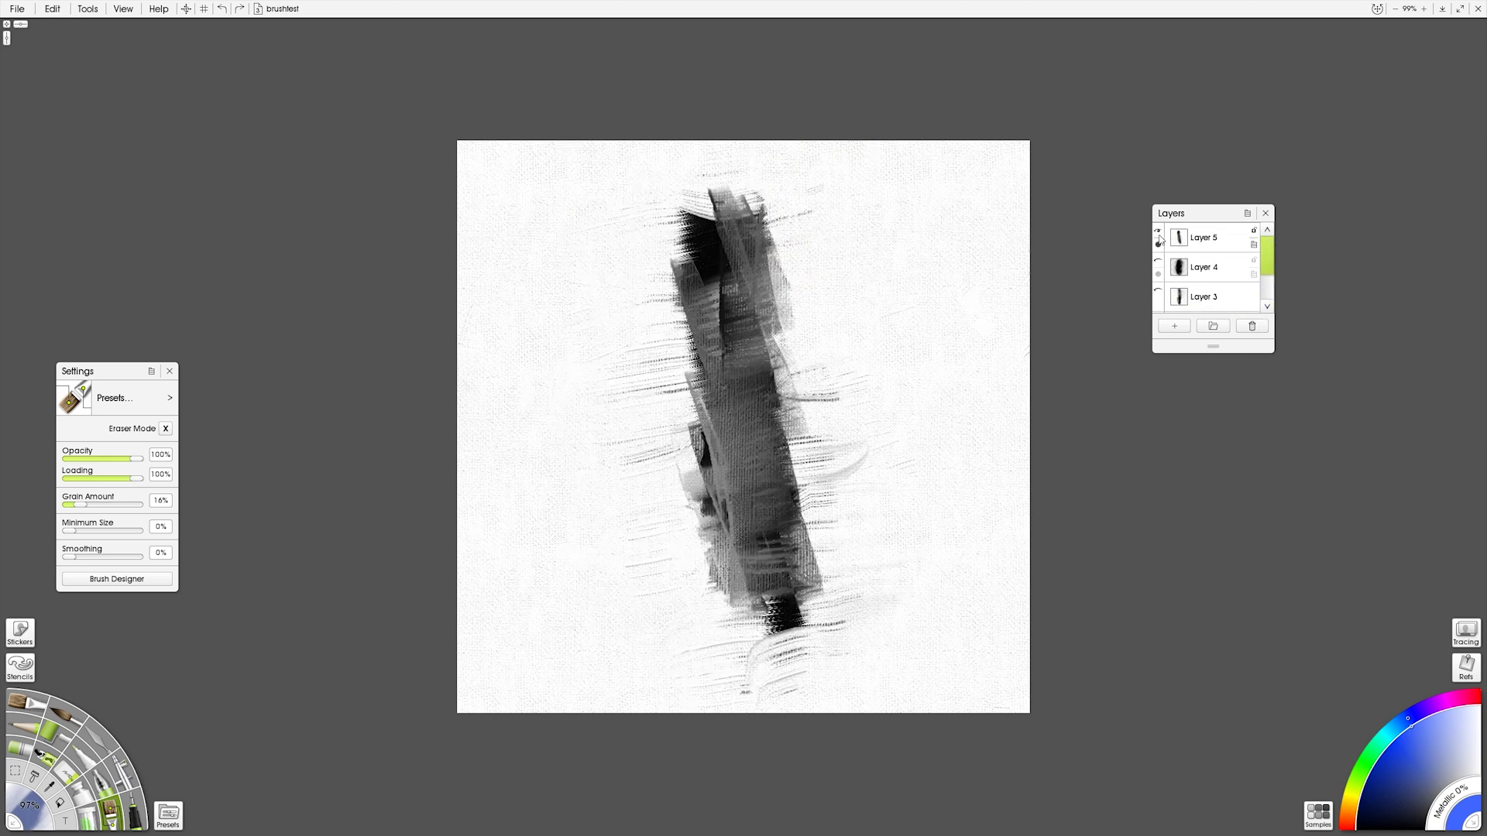
pyautogui.click(1159, 244)
pyautogui.click(1159, 263)
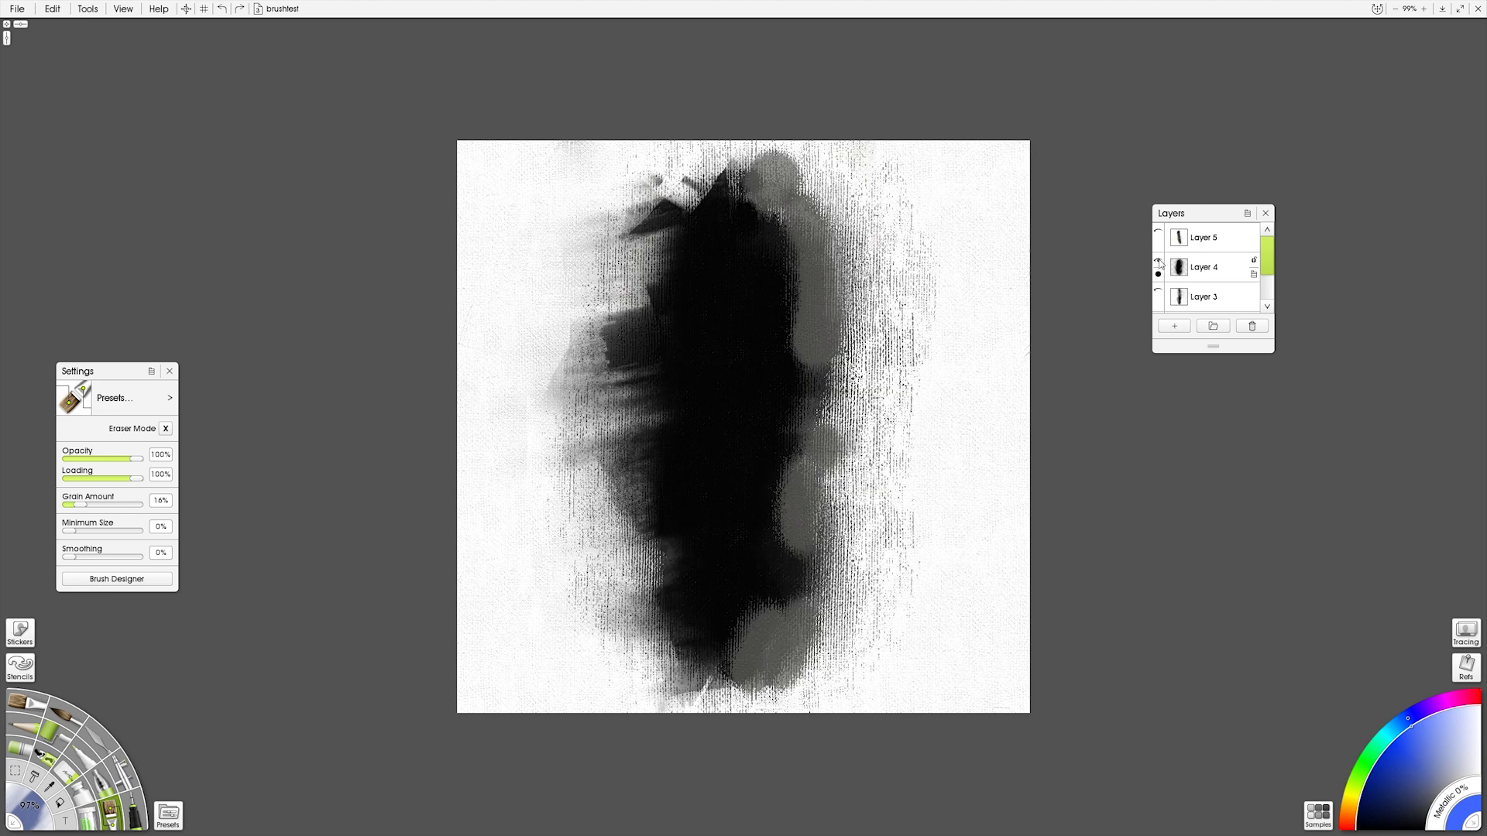
pyautogui.click(1158, 263)
pyautogui.click(1159, 292)
pyautogui.click(1158, 292)
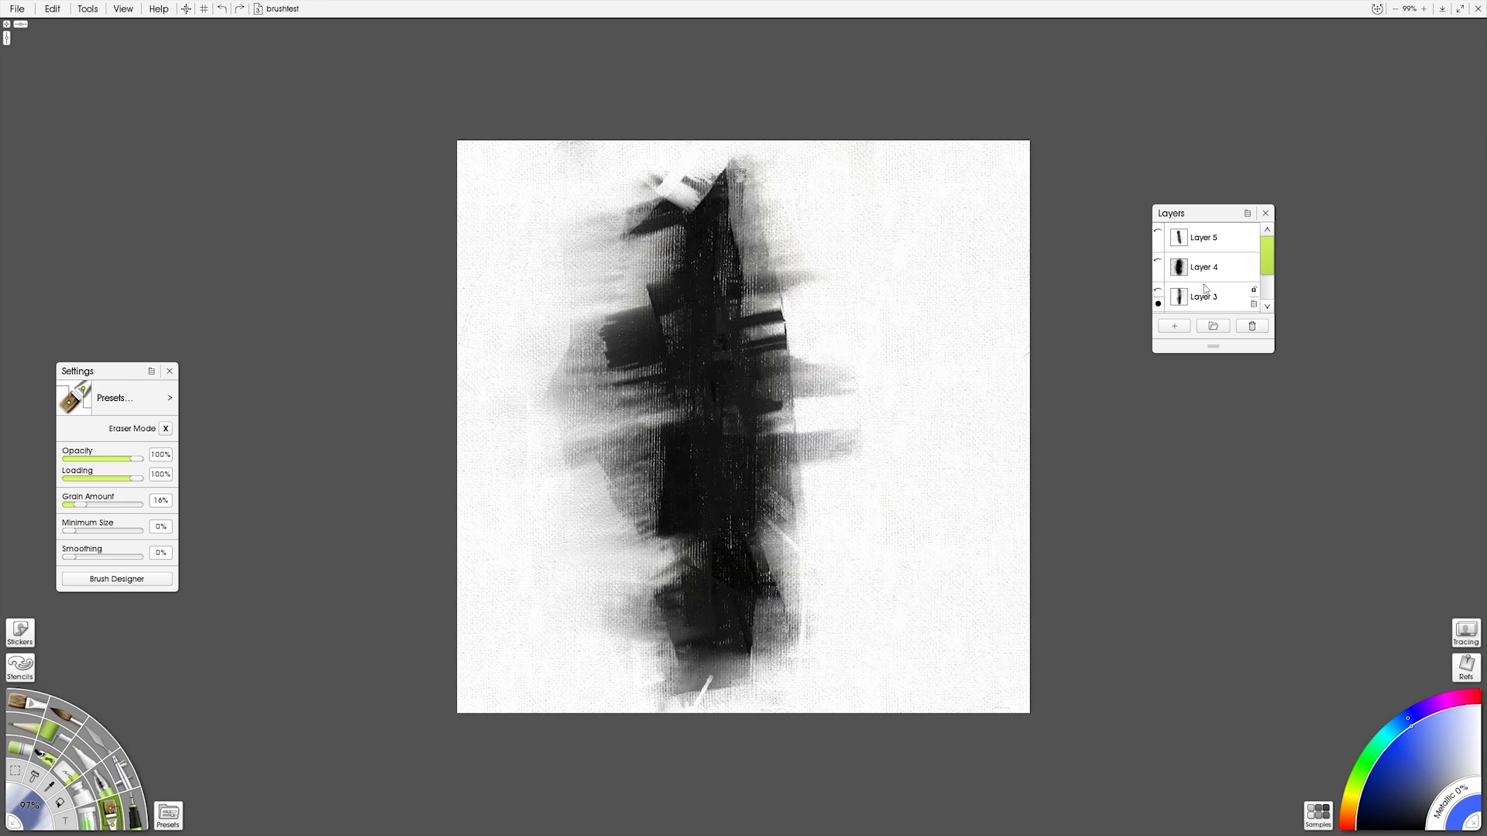
# Step: Hide Layer 1 and make Layer 5 visible
pyautogui.moveTo(1269, 266); pyautogui.dragTo(1268, 295)
pyautogui.click(1160, 295)
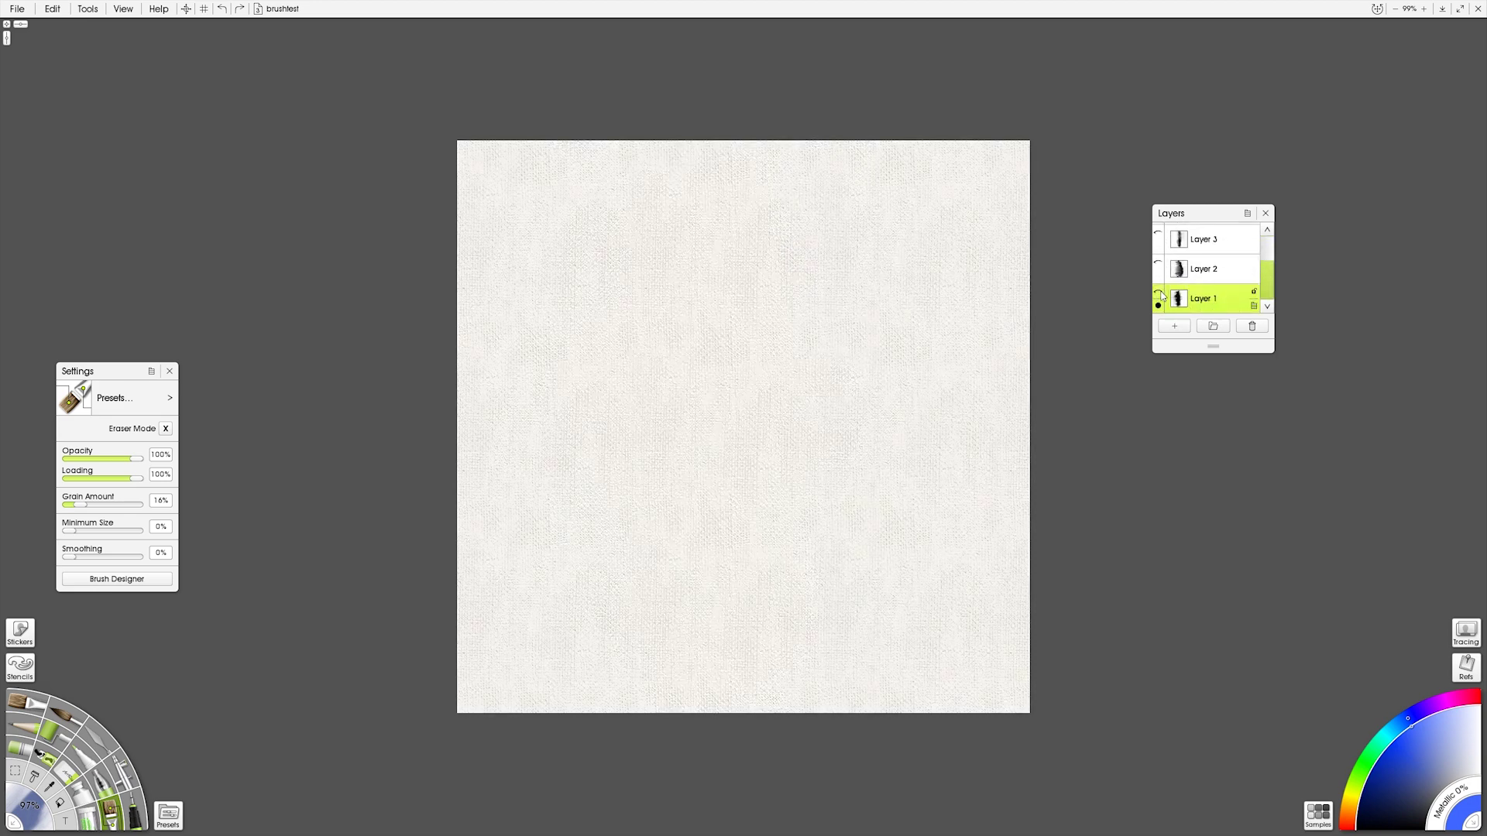
pyautogui.moveTo(1259, 295); pyautogui.dragTo(1271, 258)
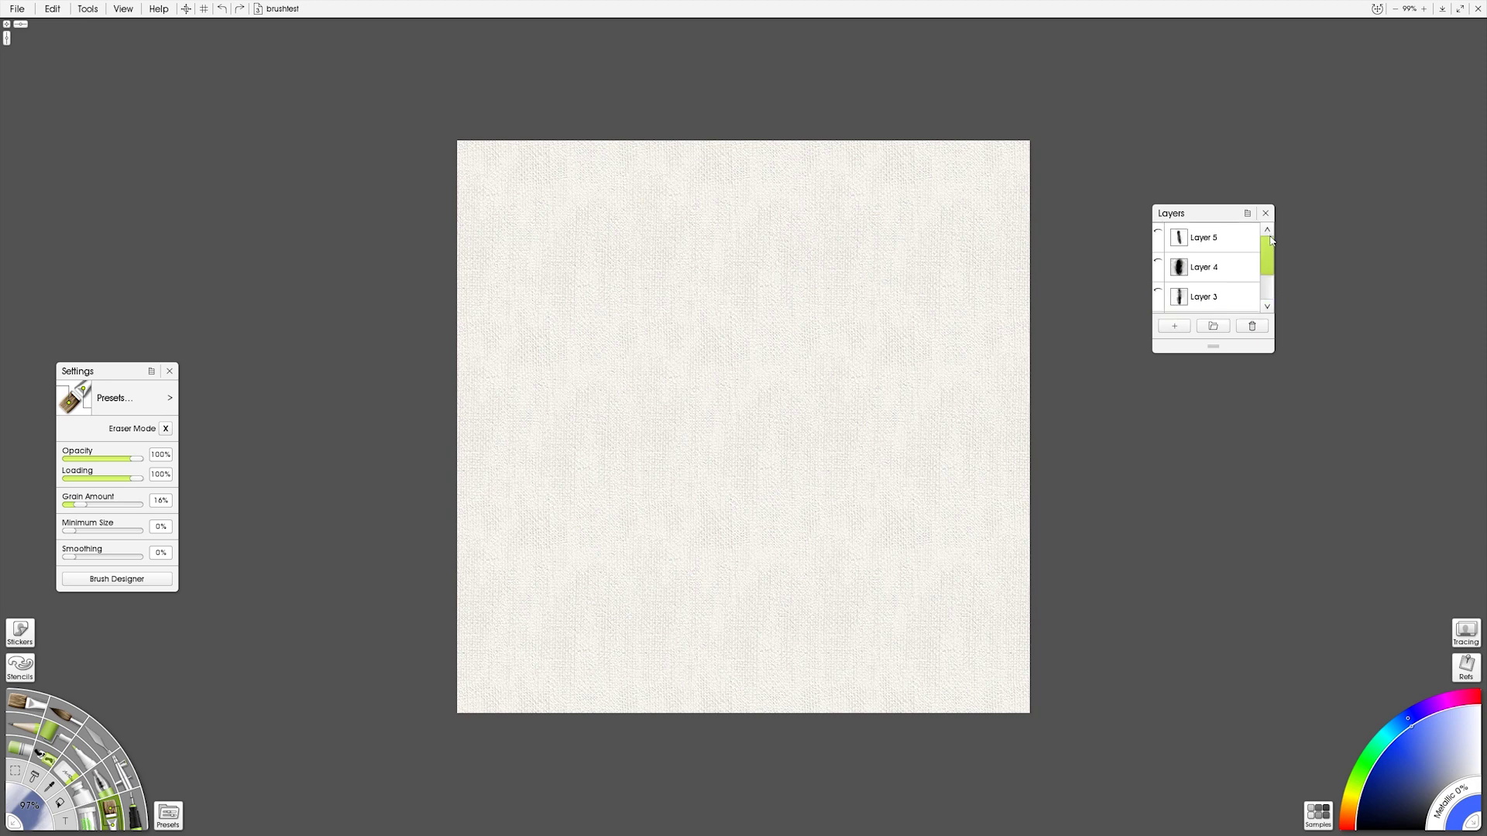
pyautogui.click(1159, 237)
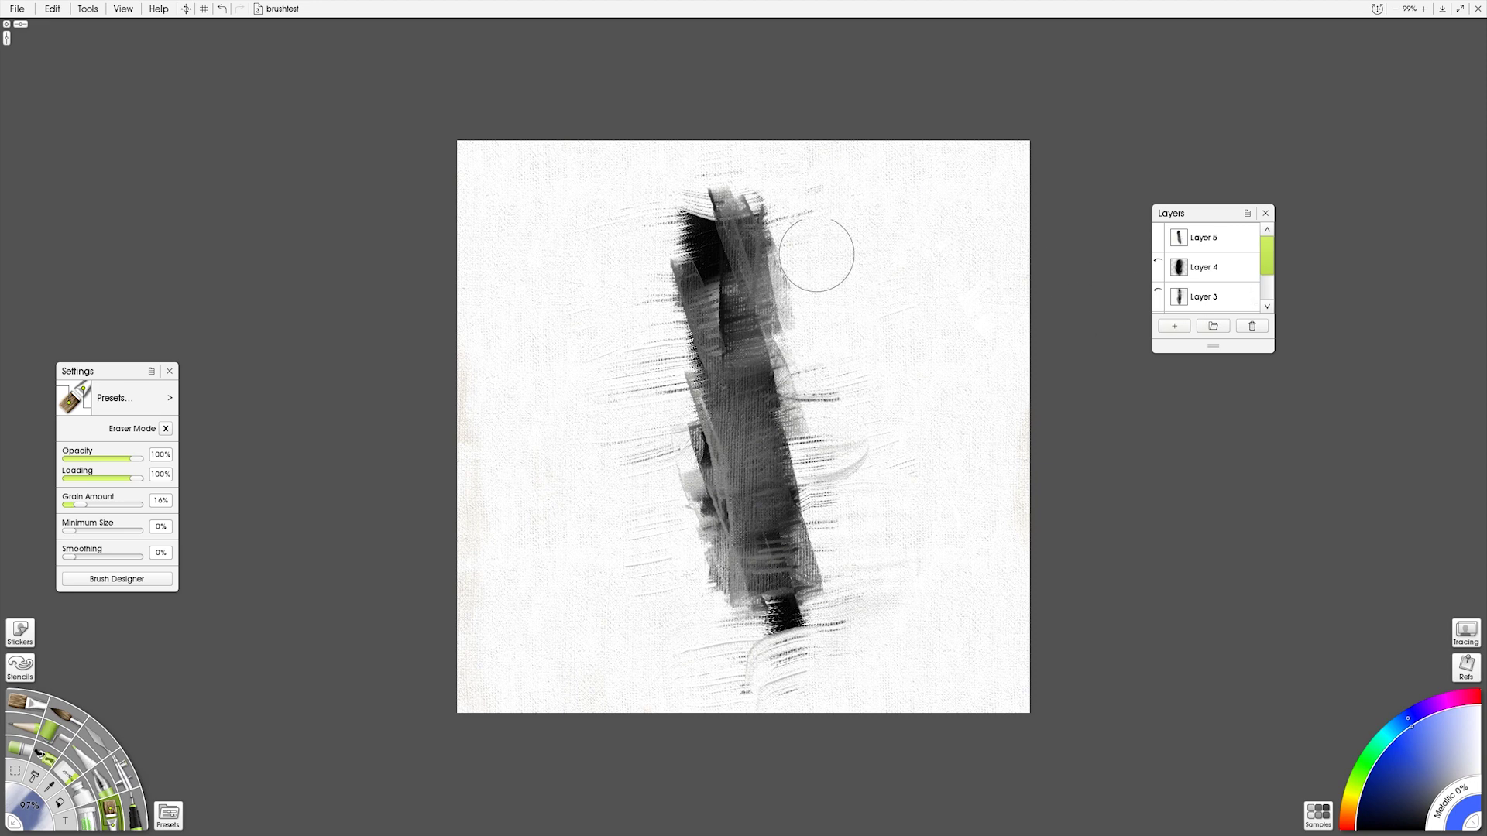
# Step: Open the canvas settings and apply the Essential Canvas preset from the Canvas group
pyautogui.click(123, 9)
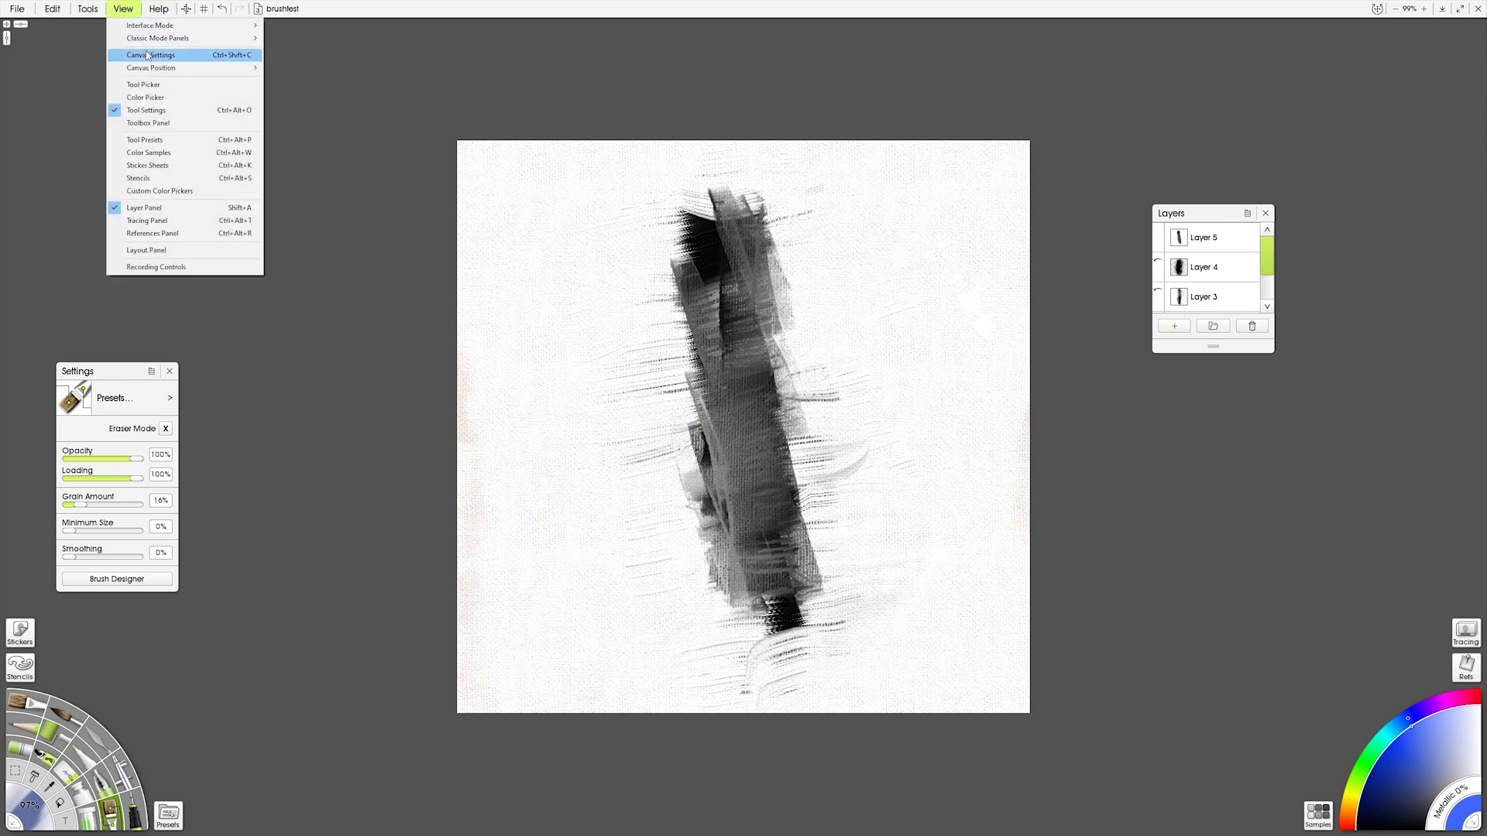
pyautogui.click(145, 55)
pyautogui.moveTo(1082, 316); pyautogui.dragTo(1025, 155)
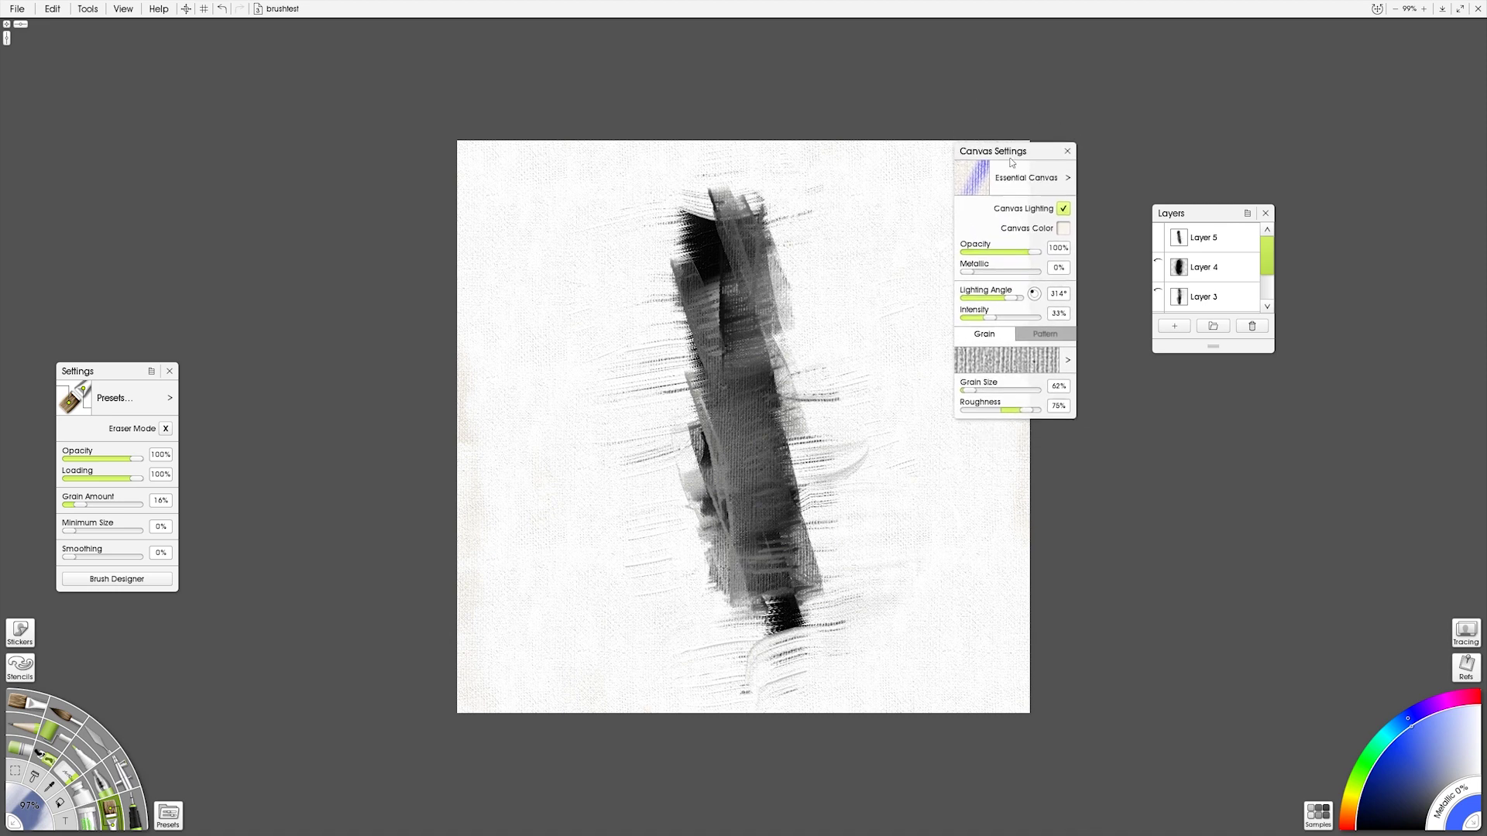
pyautogui.click(1040, 183)
pyautogui.moveTo(1129, 279)
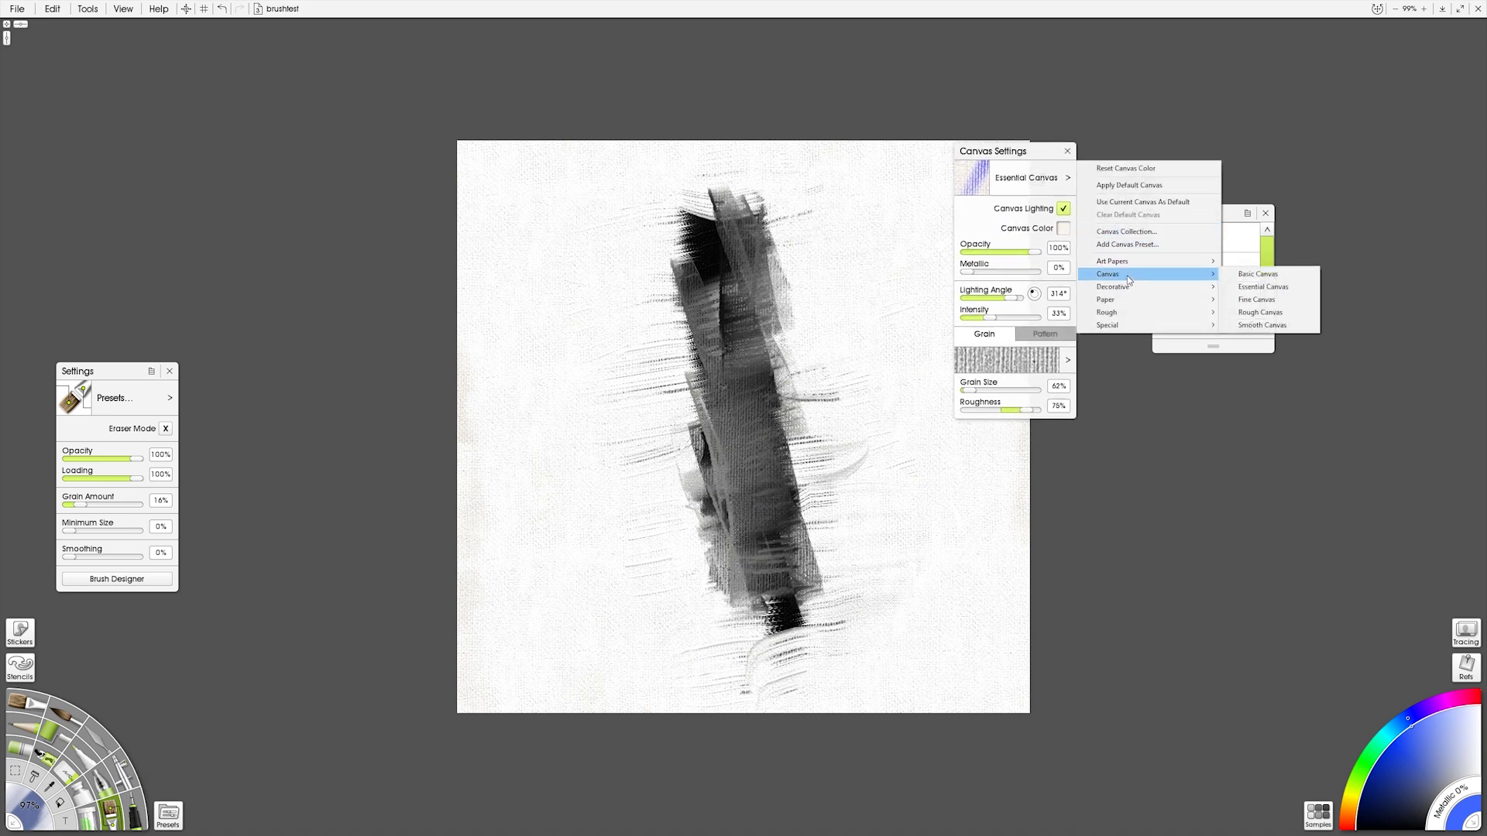
pyautogui.click(1270, 288)
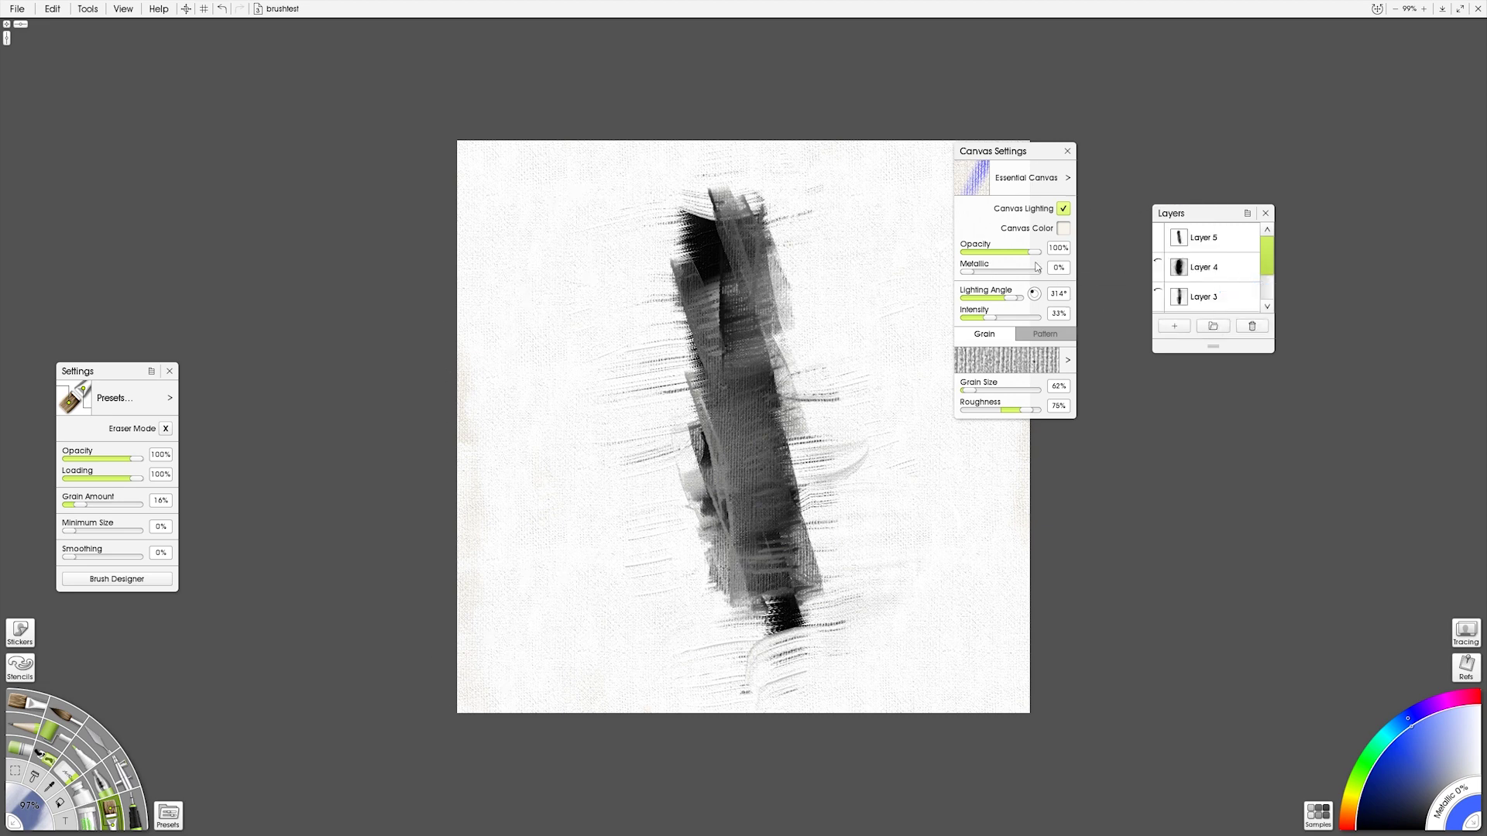
pyautogui.click(1066, 182)
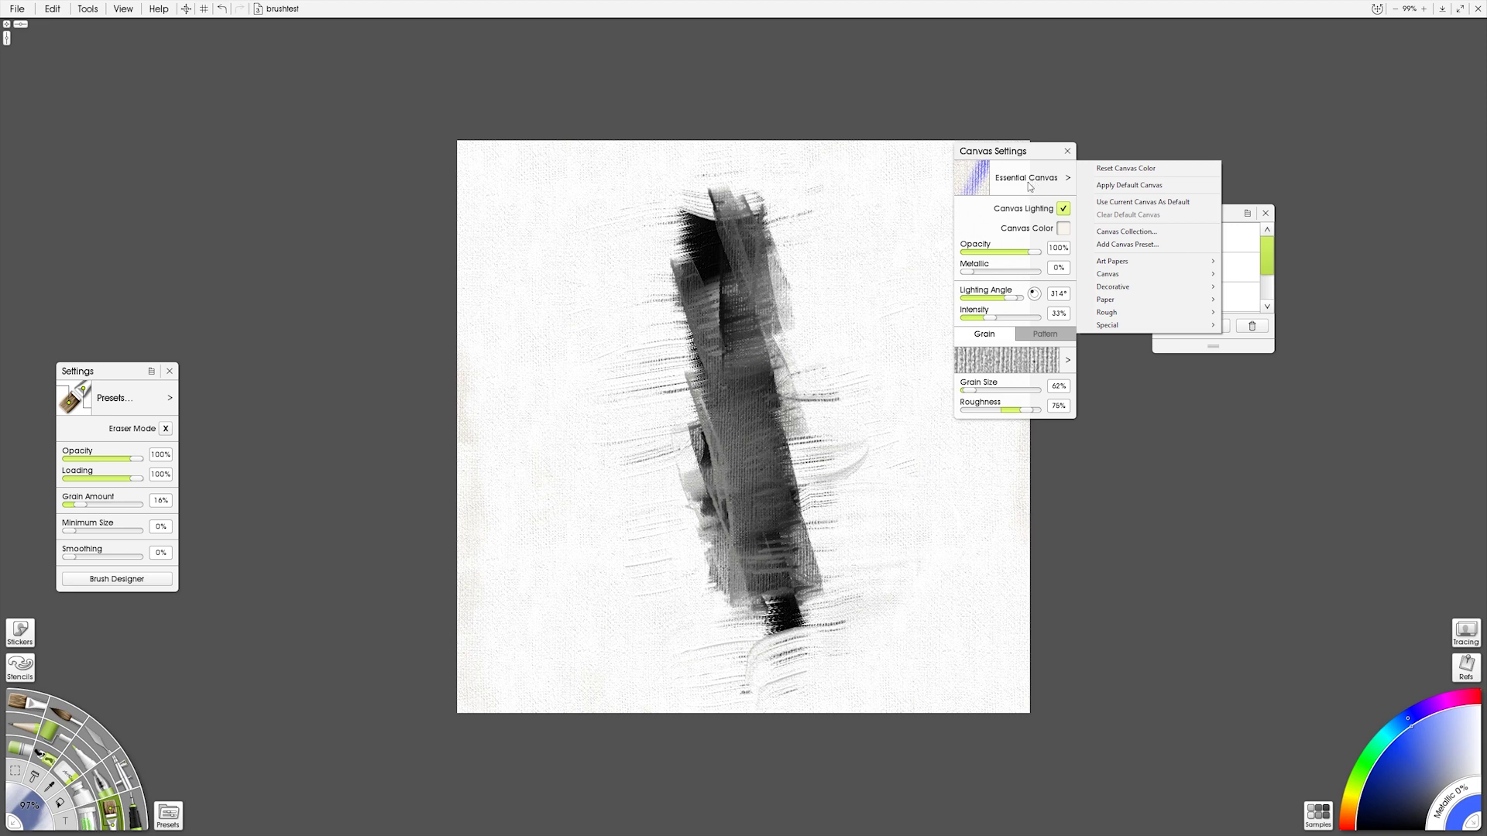
pyautogui.click(1038, 152)
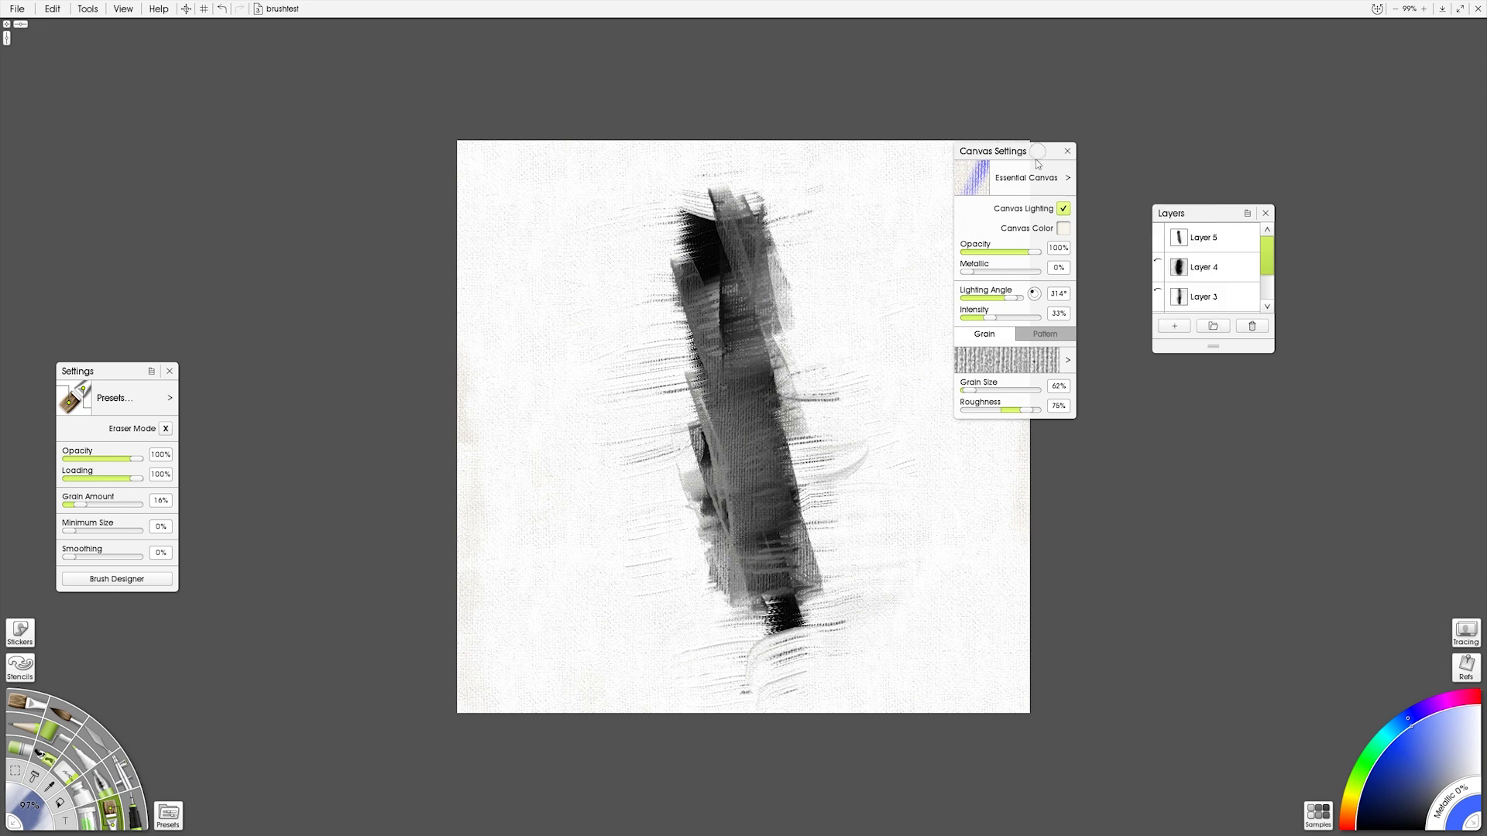
# Step: Hide Layer 5, add a new empty layer above Layer 1, and move the layer and canvas settings windows clear of the canvas
pyautogui.click(1158, 232)
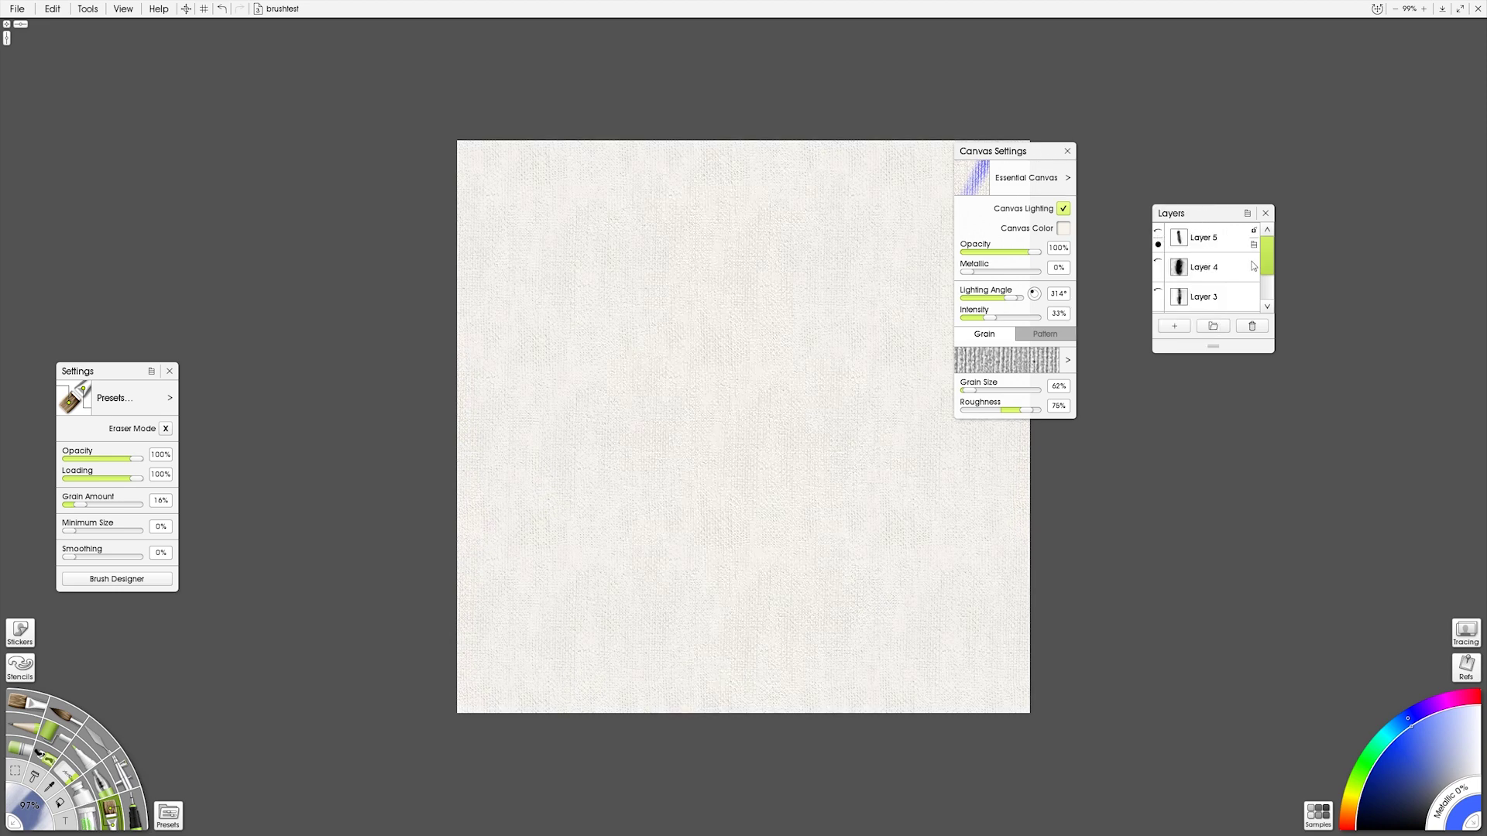
pyautogui.click(1176, 327)
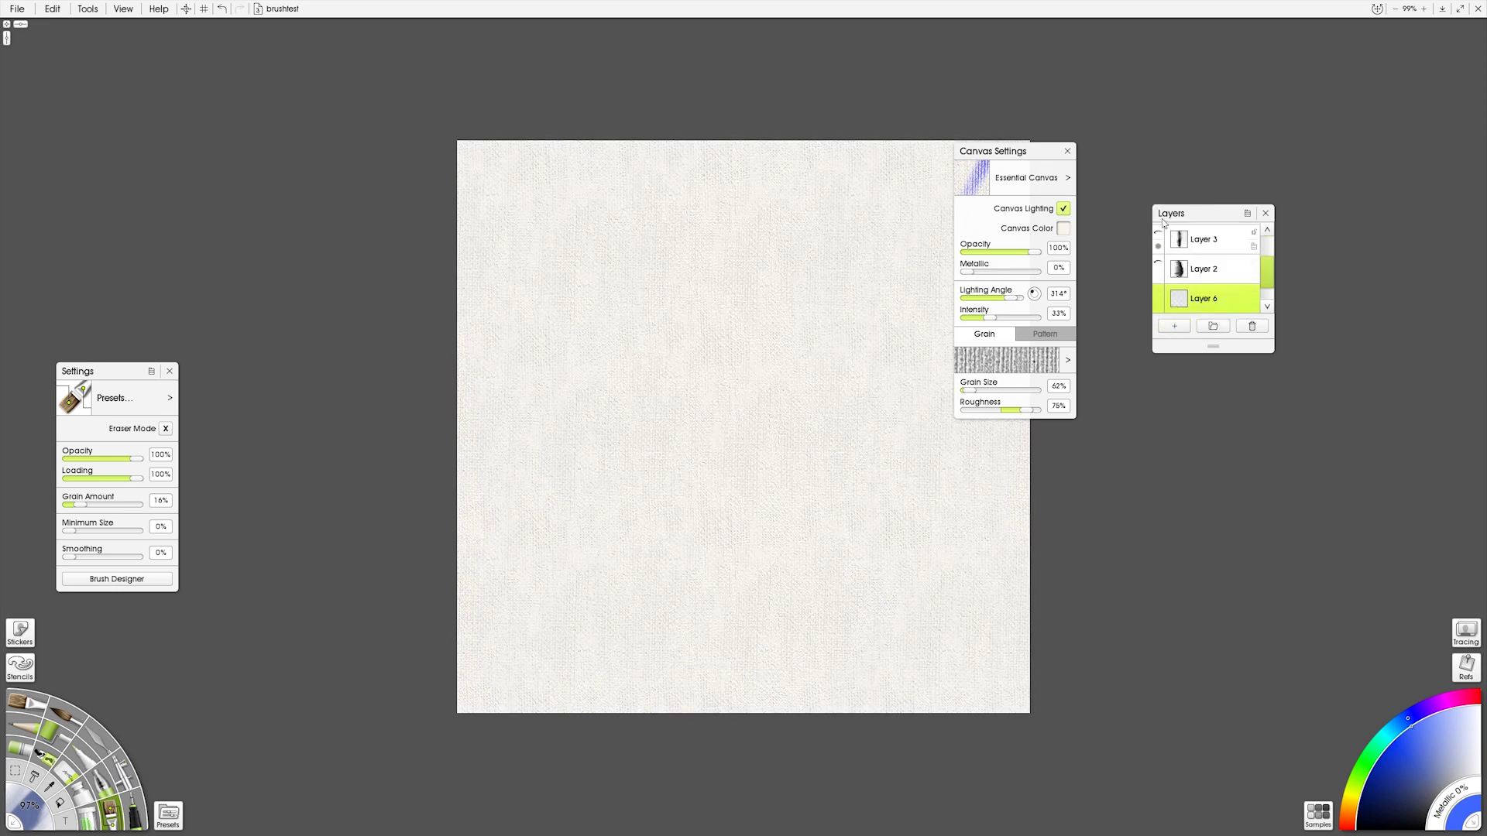
pyautogui.moveTo(1232, 217); pyautogui.dragTo(1252, 213)
pyautogui.moveTo(1038, 152); pyautogui.dragTo(1261, 380)
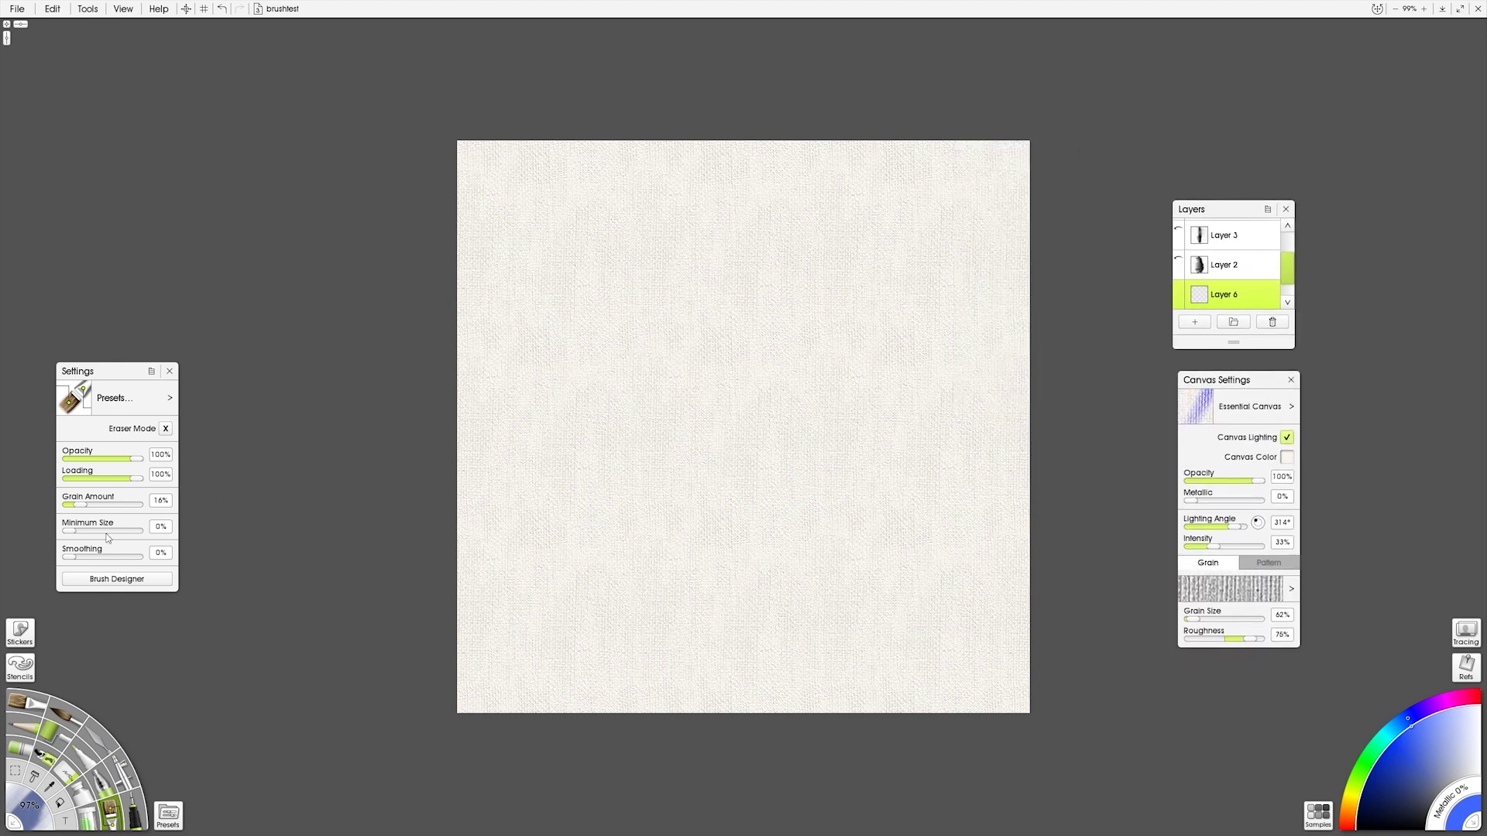
# Step: With the square-head oil brush, paint a thick black band down the canvas centre and lay white strokes along both sides
pyautogui.click(29, 713)
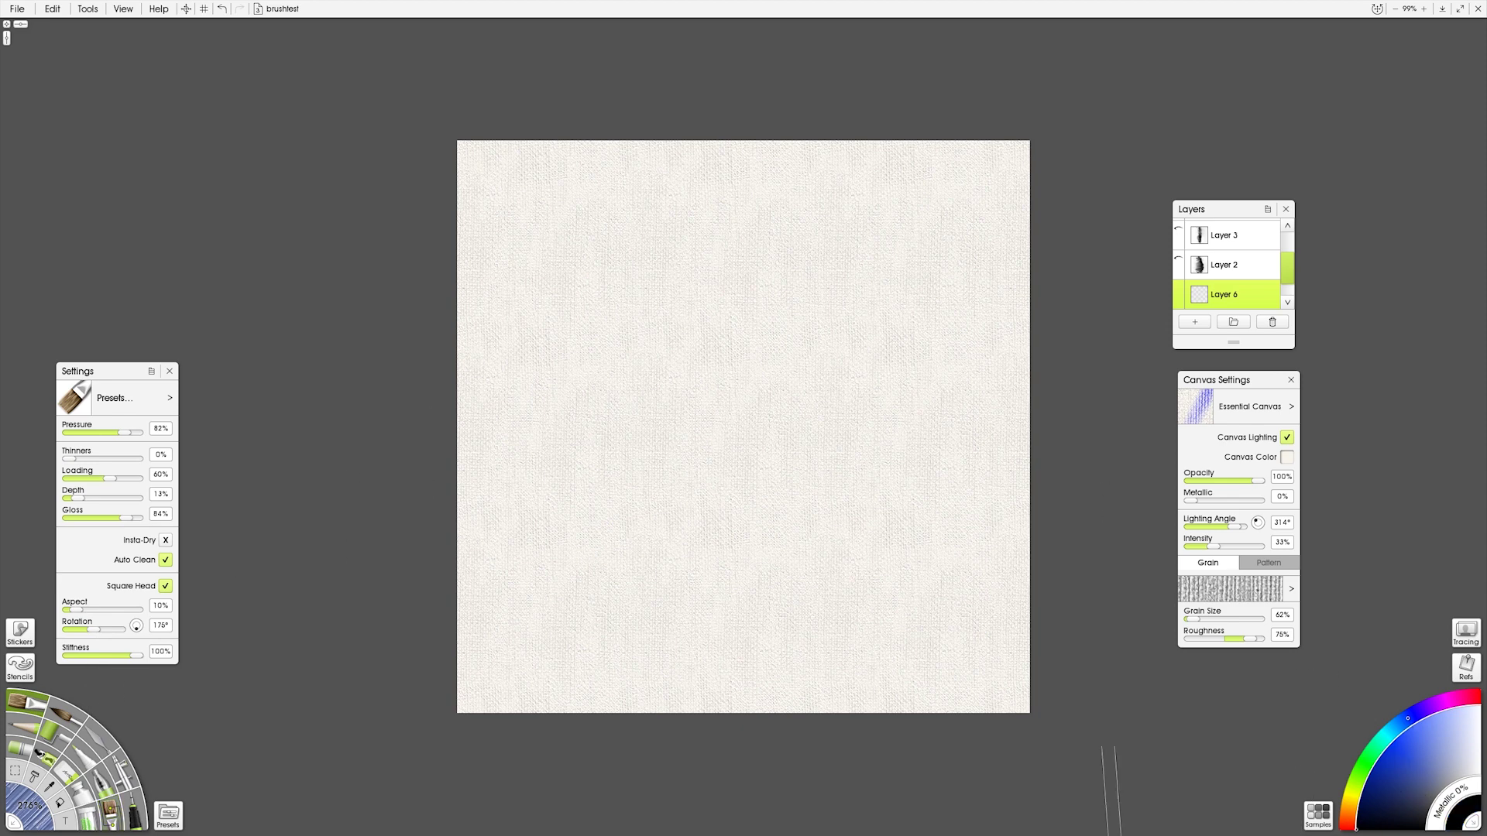
pyautogui.moveTo(744, 329)
pyautogui.mouseDown()
pyautogui.moveTo(744, 287)
pyautogui.moveTo(713, 368)
pyautogui.moveTo(751, 484)
pyautogui.moveTo(732, 682)
pyautogui.mouseUp()
pyautogui.click(1414, 743)
pyautogui.moveTo(644, 279)
pyautogui.mouseDown()
pyautogui.moveTo(674, 364)
pyautogui.moveTo(681, 503)
pyautogui.mouseUp()
pyautogui.moveTo(612, 167); pyautogui.dragTo(673, 310)
pyautogui.moveTo(802, 166)
pyautogui.mouseDown()
pyautogui.moveTo(845, 349)
pyautogui.moveTo(813, 568)
pyautogui.mouseUp()
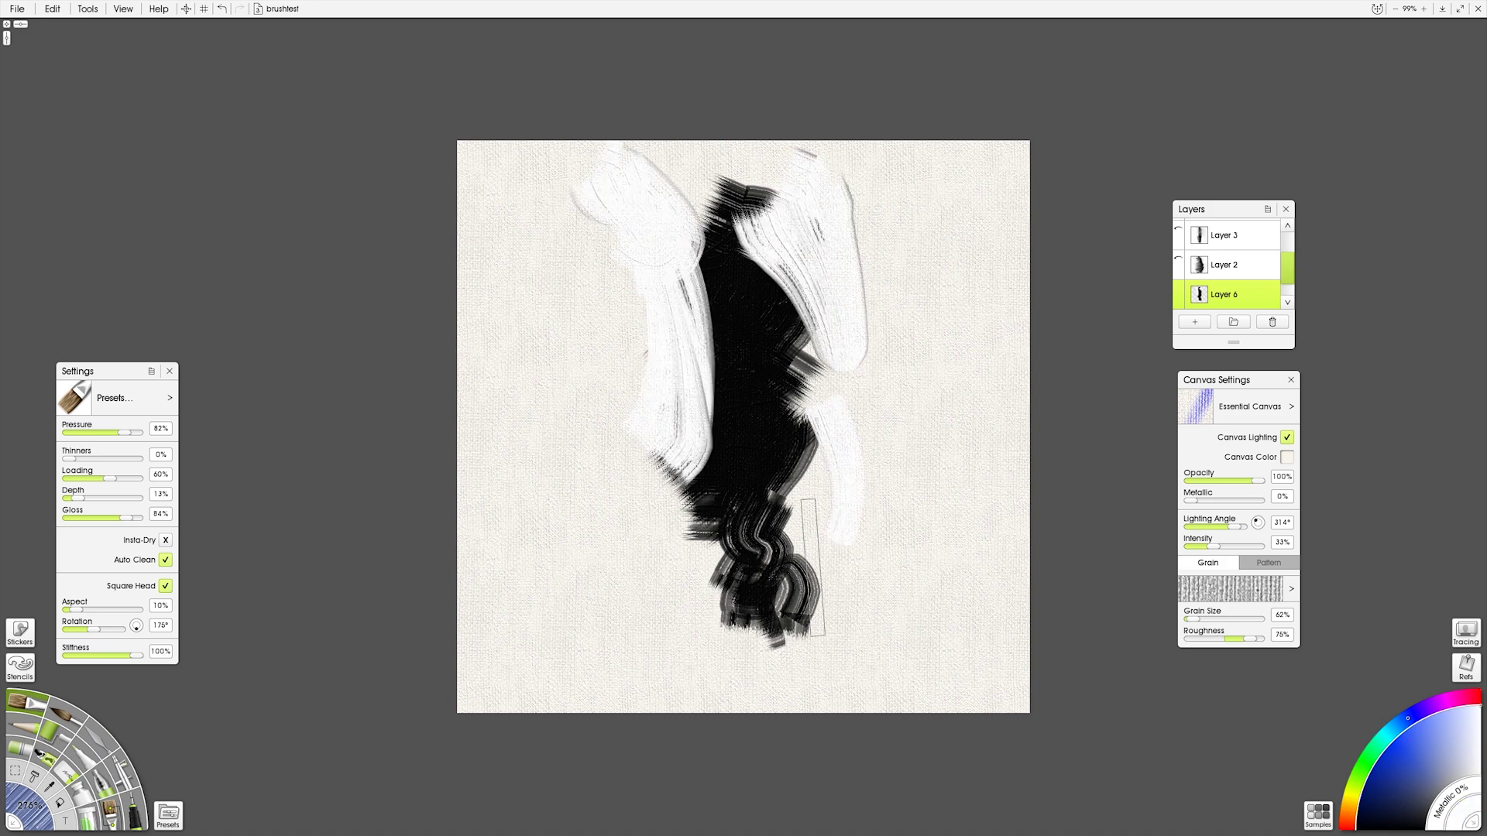
# Step: Narrow the lower half of the black band by painting white oil strokes over both of its edges
pyautogui.moveTo(824, 403); pyautogui.dragTo(805, 596)
pyautogui.moveTo(658, 465); pyautogui.dragTo(732, 674)
pyautogui.moveTo(666, 434)
pyautogui.mouseDown()
pyautogui.moveTo(658, 476)
pyautogui.moveTo(759, 495)
pyautogui.moveTo(732, 503)
pyautogui.moveTo(817, 535)
pyautogui.moveTo(826, 614)
pyautogui.mouseUp()
pyautogui.moveTo(806, 353)
pyautogui.mouseDown()
pyautogui.moveTo(848, 457)
pyautogui.moveTo(832, 294)
pyautogui.mouseUp()
pyautogui.moveTo(783, 155); pyautogui.dragTo(790, 287)
pyautogui.moveTo(821, 345)
pyautogui.mouseDown()
pyautogui.moveTo(868, 411)
pyautogui.moveTo(770, 441)
pyautogui.mouseUp()
pyautogui.moveTo(779, 534)
pyautogui.mouseDown()
pyautogui.moveTo(944, 563)
pyautogui.moveTo(813, 635)
pyautogui.mouseUp()
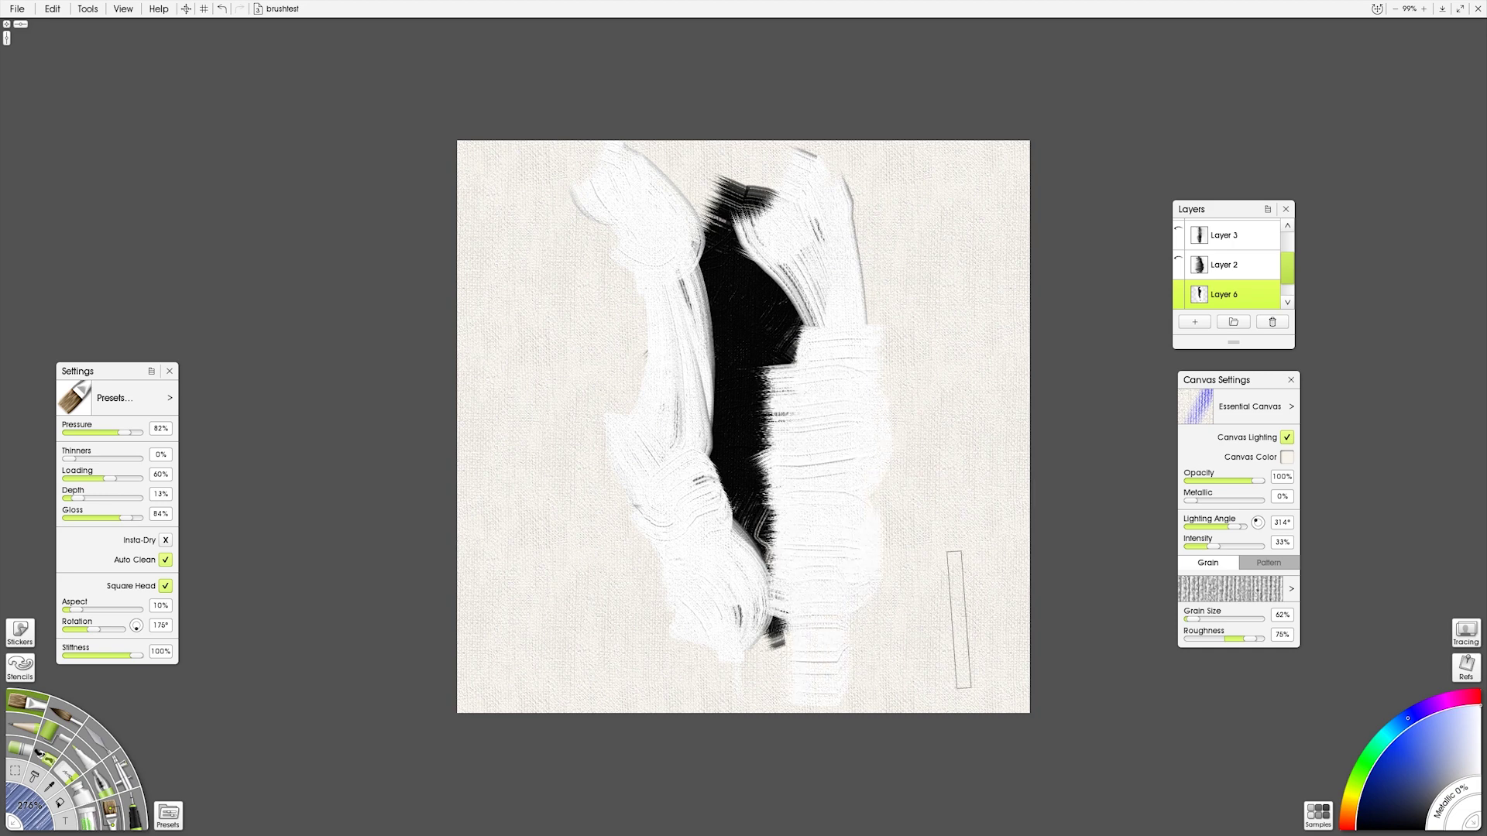
# Step: Thin the upper black band with white oil strokes and spread the white paint outward across both sides of the canvas
pyautogui.moveTo(811, 368)
pyautogui.mouseDown()
pyautogui.moveTo(780, 324)
pyautogui.moveTo(796, 317)
pyautogui.moveTo(964, 349)
pyautogui.moveTo(789, 274)
pyautogui.moveTo(775, 251)
pyautogui.moveTo(936, 258)
pyautogui.mouseUp()
pyautogui.moveTo(775, 214); pyautogui.dragTo(930, 337)
pyautogui.moveTo(679, 337)
pyautogui.mouseDown()
pyautogui.moveTo(586, 384)
pyautogui.moveTo(720, 414)
pyautogui.moveTo(570, 459)
pyautogui.moveTo(714, 521)
pyautogui.moveTo(485, 594)
pyautogui.moveTo(703, 573)
pyautogui.moveTo(731, 588)
pyautogui.moveTo(681, 598)
pyautogui.mouseUp()
pyautogui.moveTo(667, 218)
pyautogui.mouseDown()
pyautogui.moveTo(685, 124)
pyautogui.moveTo(742, 197)
pyautogui.mouseUp()
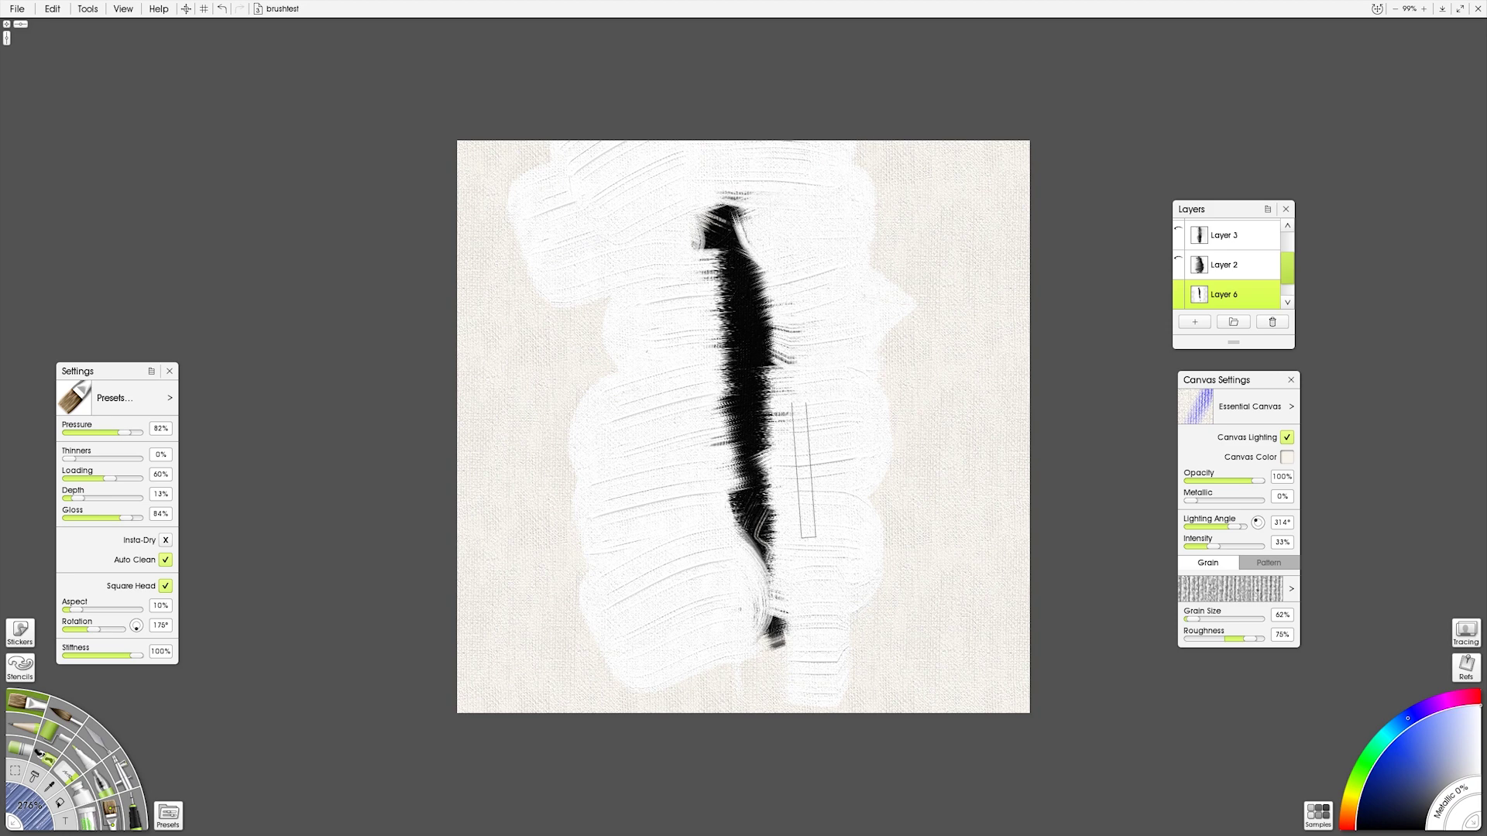
pyautogui.moveTo(664, 266)
pyautogui.mouseDown()
pyautogui.moveTo(474, 339)
pyautogui.moveTo(639, 360)
pyautogui.moveTo(474, 415)
pyautogui.moveTo(664, 480)
pyautogui.mouseUp()
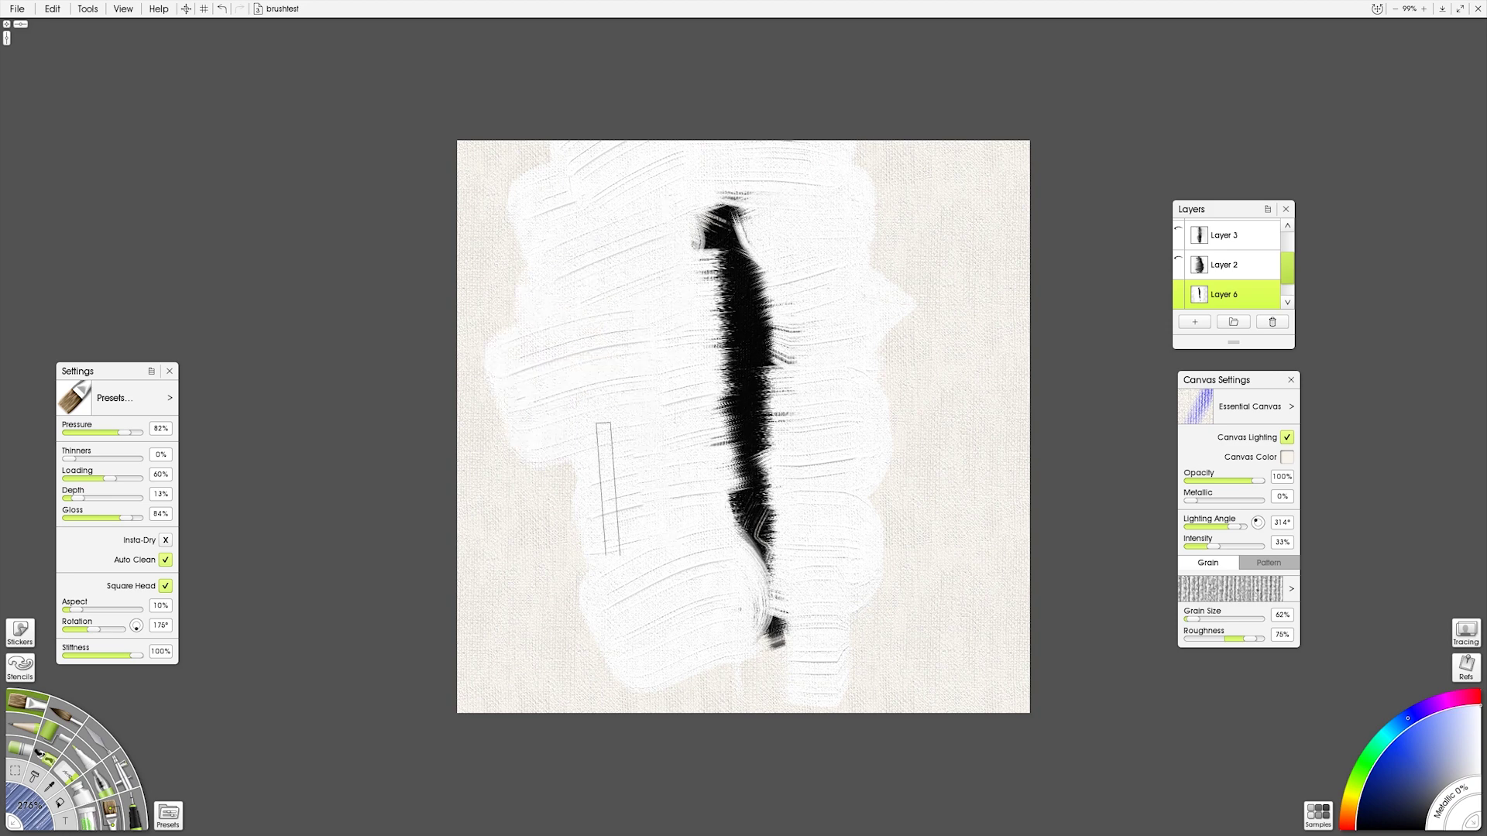
pyautogui.moveTo(818, 319)
pyautogui.mouseDown()
pyautogui.moveTo(782, 188)
pyautogui.moveTo(970, 235)
pyautogui.moveTo(855, 463)
pyautogui.moveTo(825, 531)
pyautogui.mouseUp()
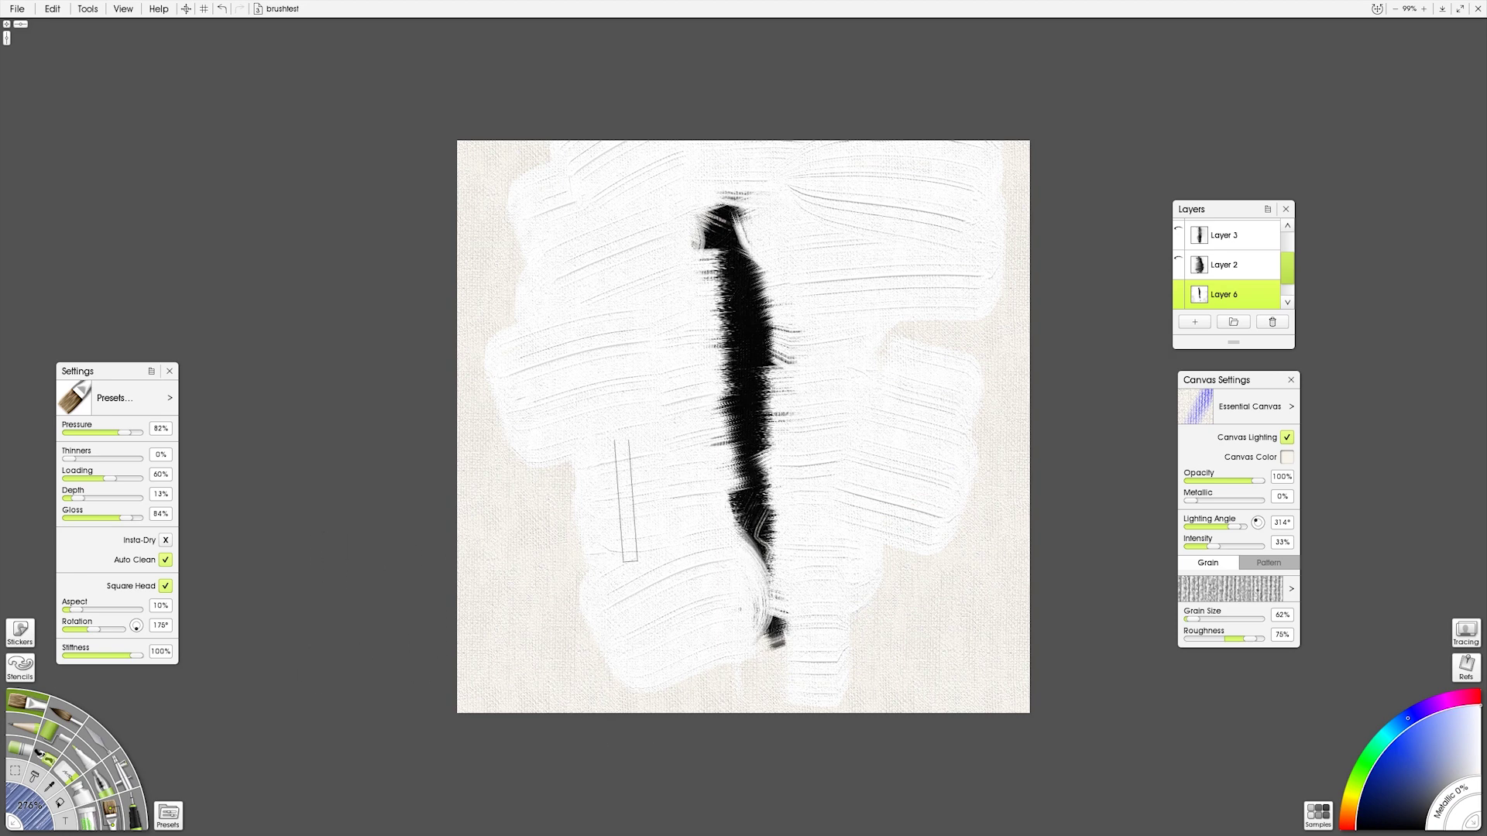
# Step: Smear the middle of the black band into the white paint with the palette knife
pyautogui.click(99, 736)
pyautogui.moveTo(734, 352)
pyautogui.mouseDown()
pyautogui.moveTo(707, 332)
pyautogui.moveTo(697, 349)
pyautogui.mouseUp()
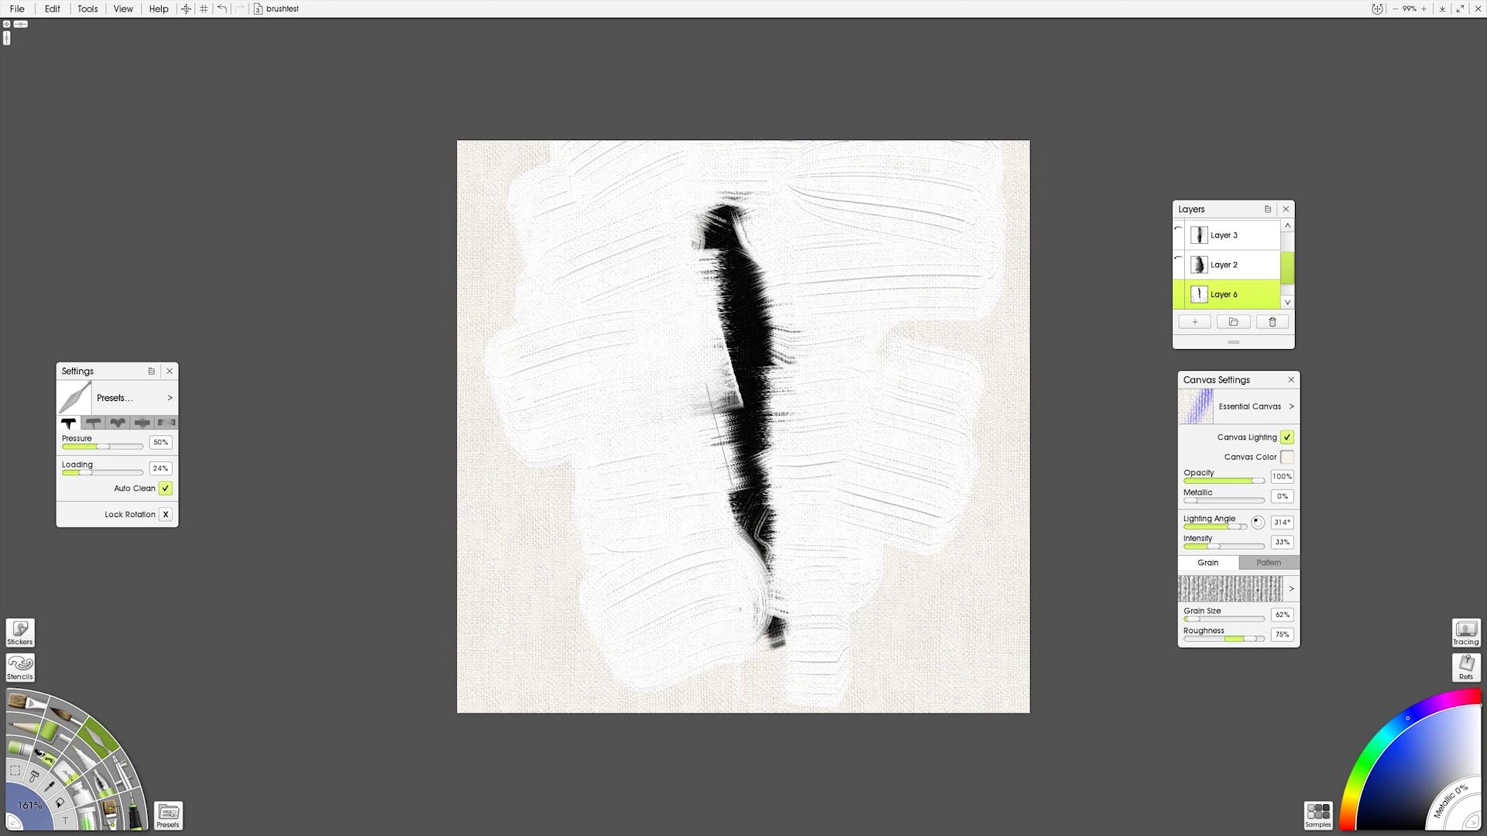
pyautogui.moveTo(682, 442); pyautogui.dragTo(896, 481)
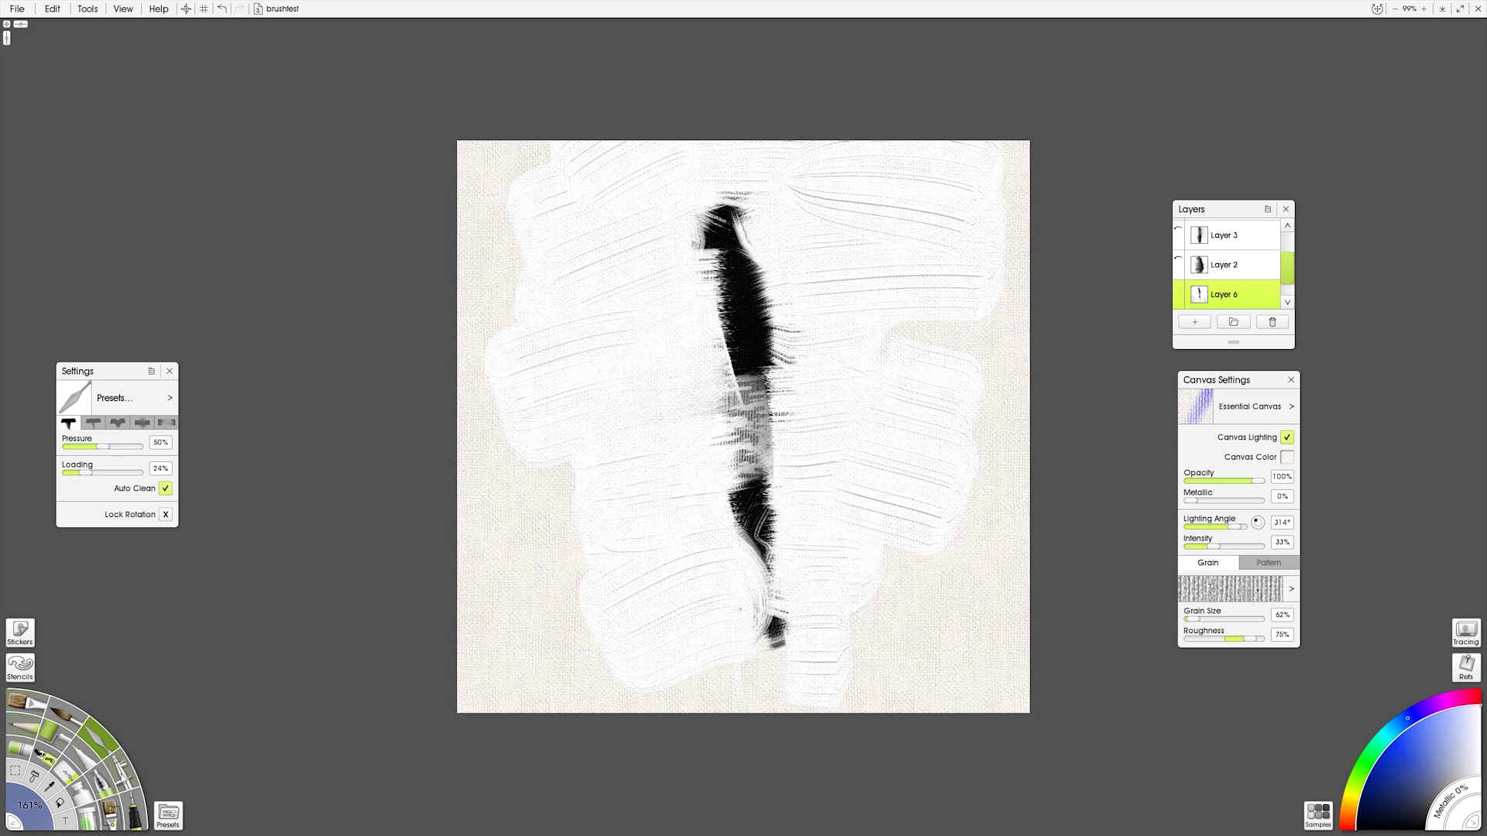
# Step: Using the pen in Watercolor blend mode, sample the black paint, reduce the tip size to 105%, and fill the gap near the band's lower end
pyautogui.click(103, 787)
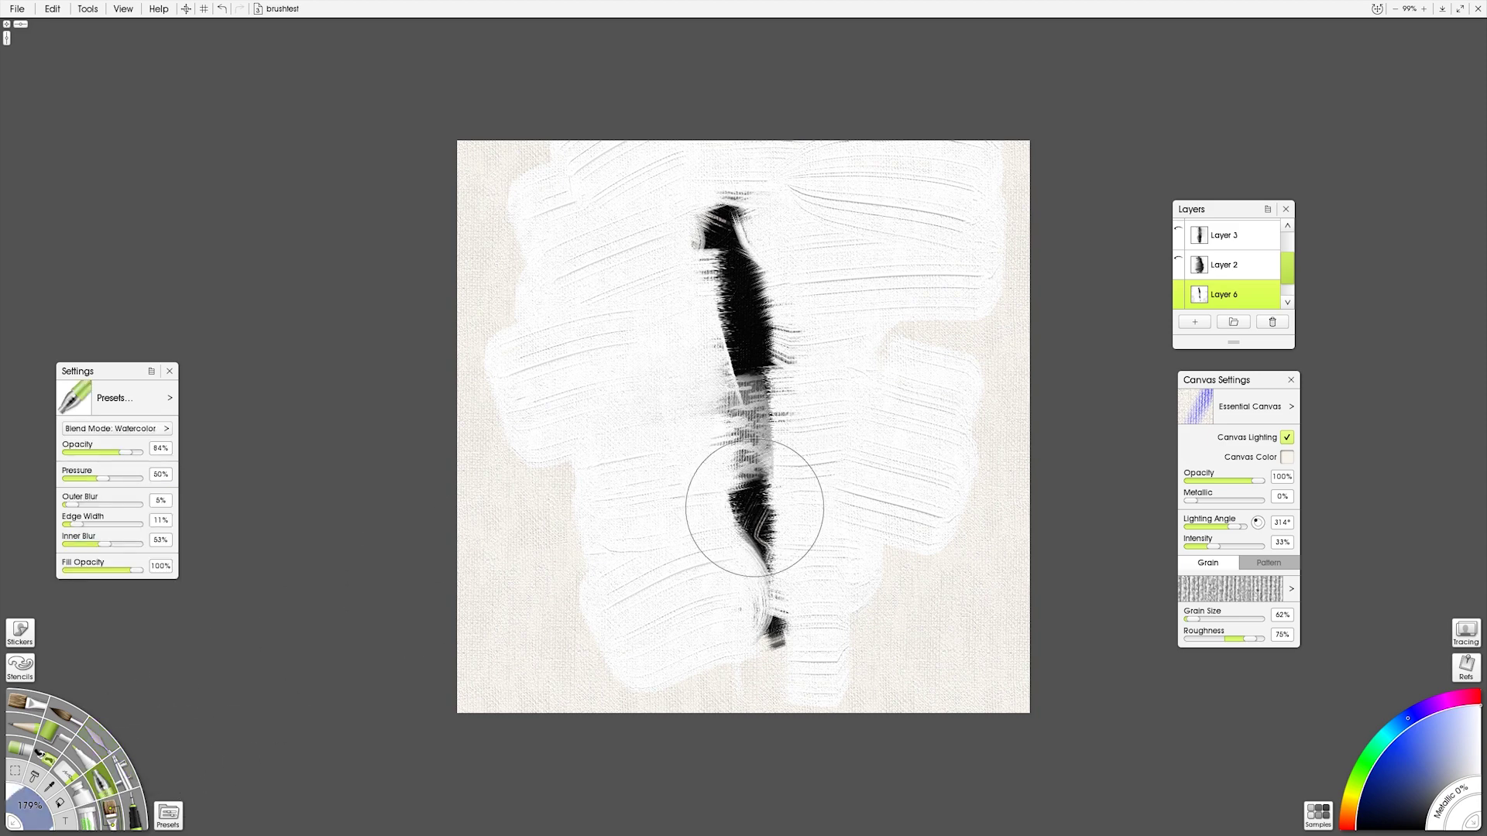
pyautogui.hotkey('ctrl', 'z')
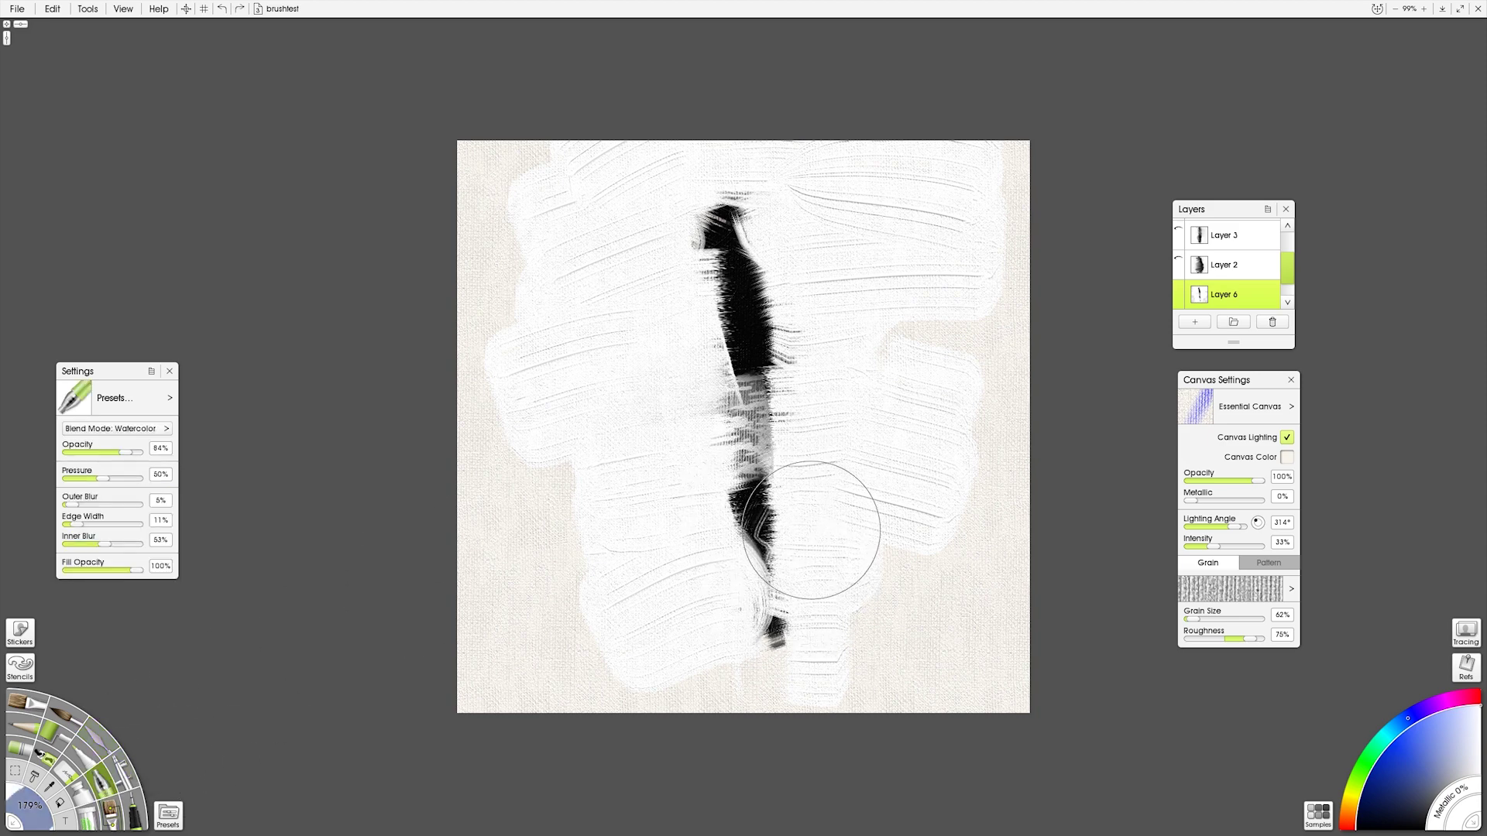
pyautogui.keyDown('alt'); pyautogui.click(752, 534); pyautogui.keyUp('alt')
pyautogui.press('[')
pyautogui.press('[')
pyautogui.press('[')
pyautogui.press('[')
pyautogui.press('[')
pyautogui.press('[')
pyautogui.press('[')
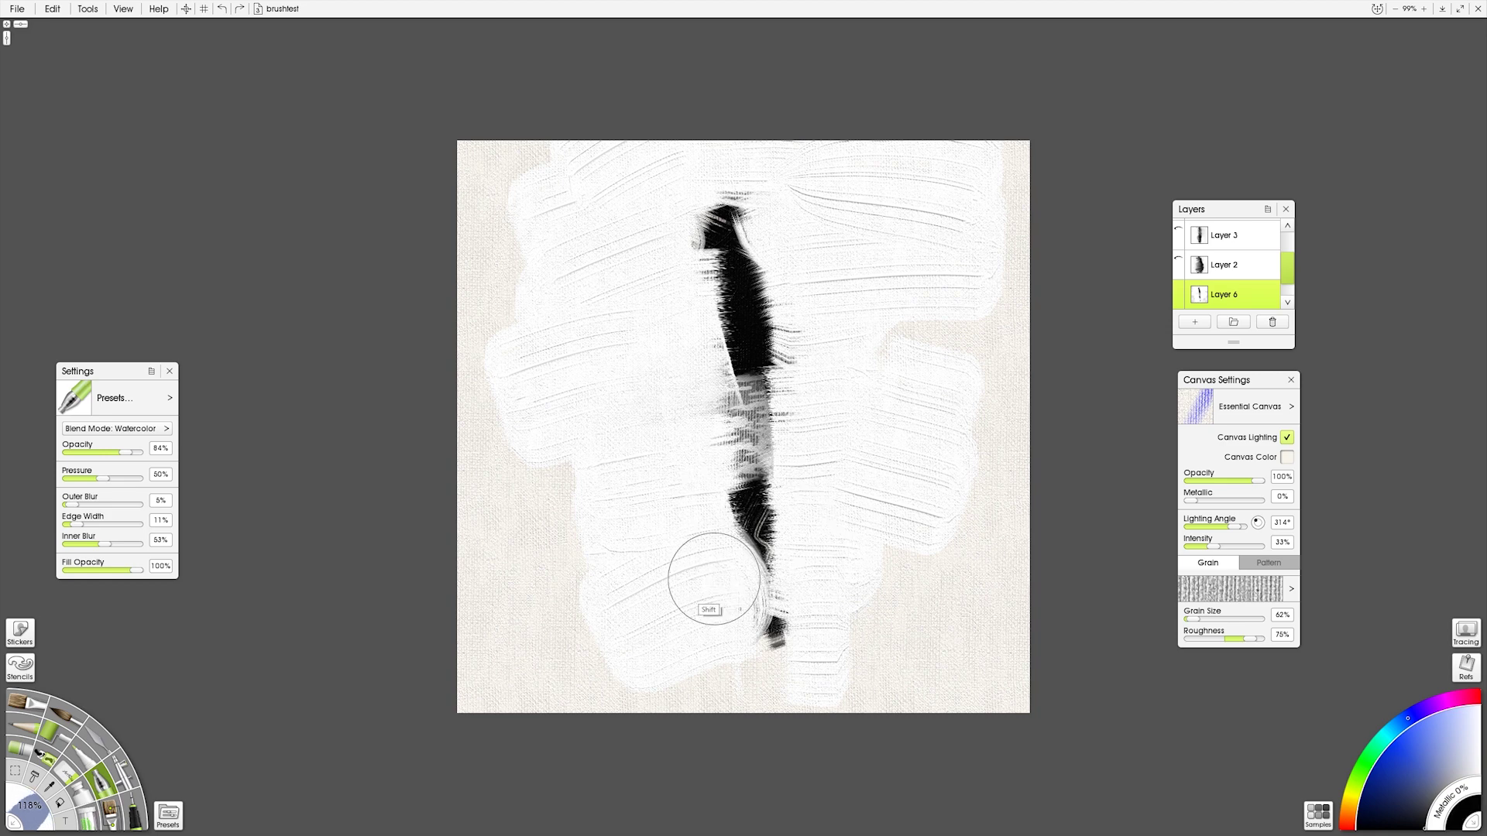
pyautogui.moveTo(766, 531); pyautogui.dragTo(766, 591)
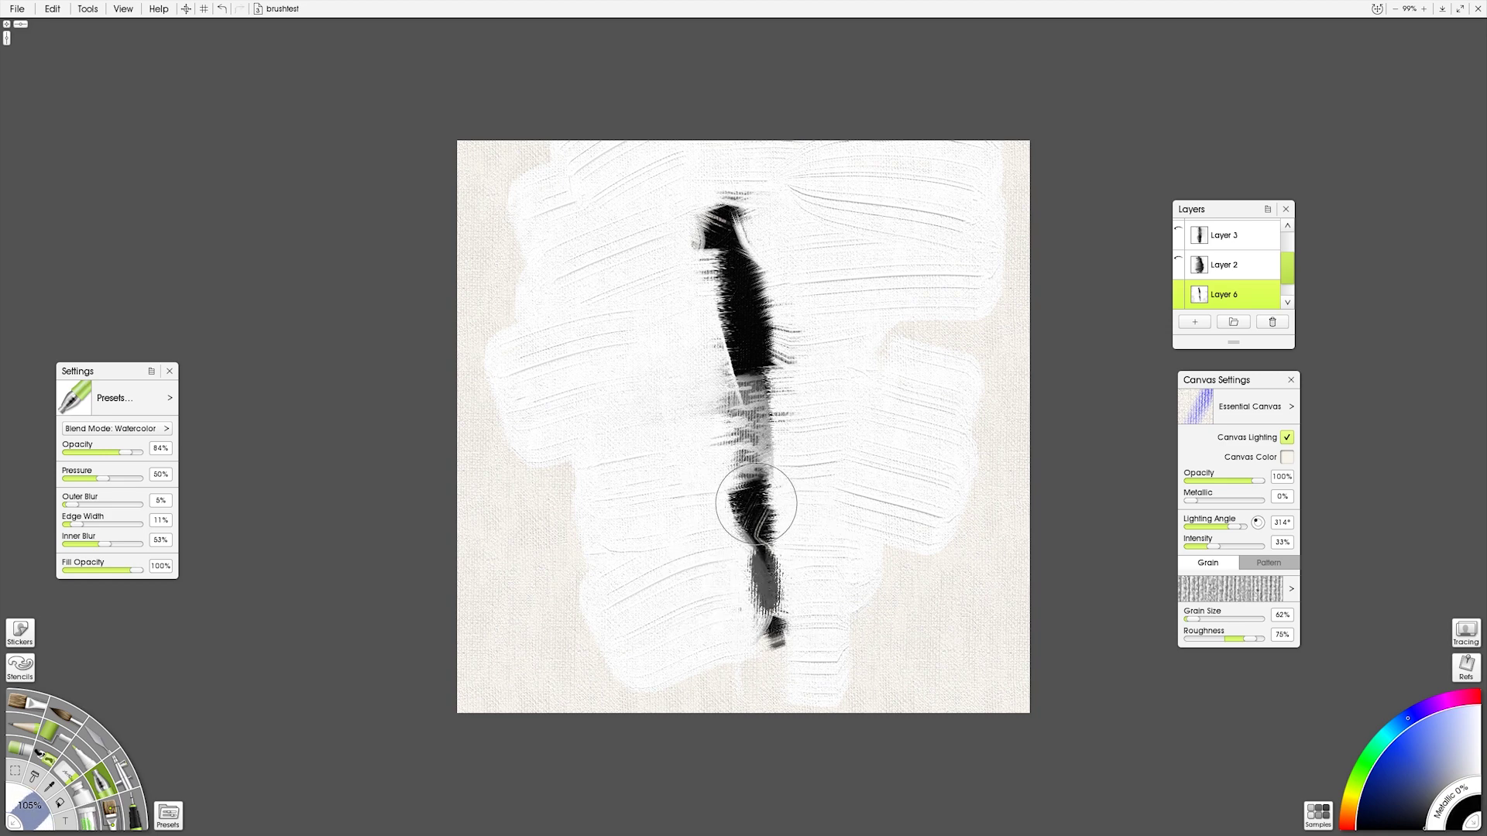
# Step: Add black pen blobs around the band's top, then enlarge the tip to 163% and widen the upper section's right edge
pyautogui.moveTo(727, 230)
pyautogui.mouseDown()
pyautogui.moveTo(753, 309)
pyautogui.moveTo(737, 312)
pyautogui.moveTo(730, 274)
pyautogui.mouseUp()
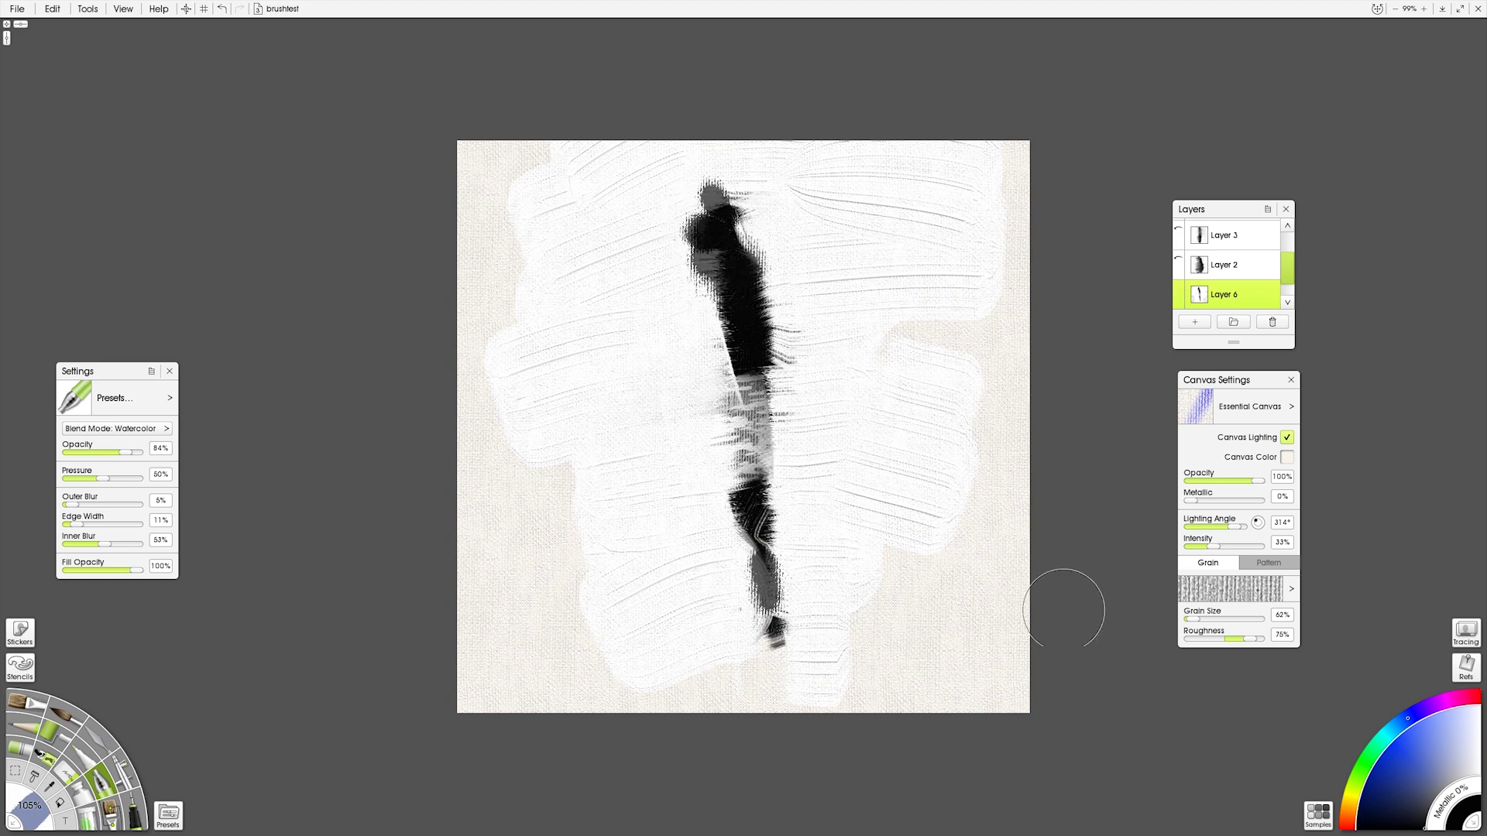
pyautogui.press(']')
pyautogui.moveTo(830, 265)
pyautogui.mouseDown()
pyautogui.moveTo(734, 252)
pyautogui.moveTo(768, 304)
pyautogui.moveTo(740, 236)
pyautogui.moveTo(773, 331)
pyautogui.mouseUp()
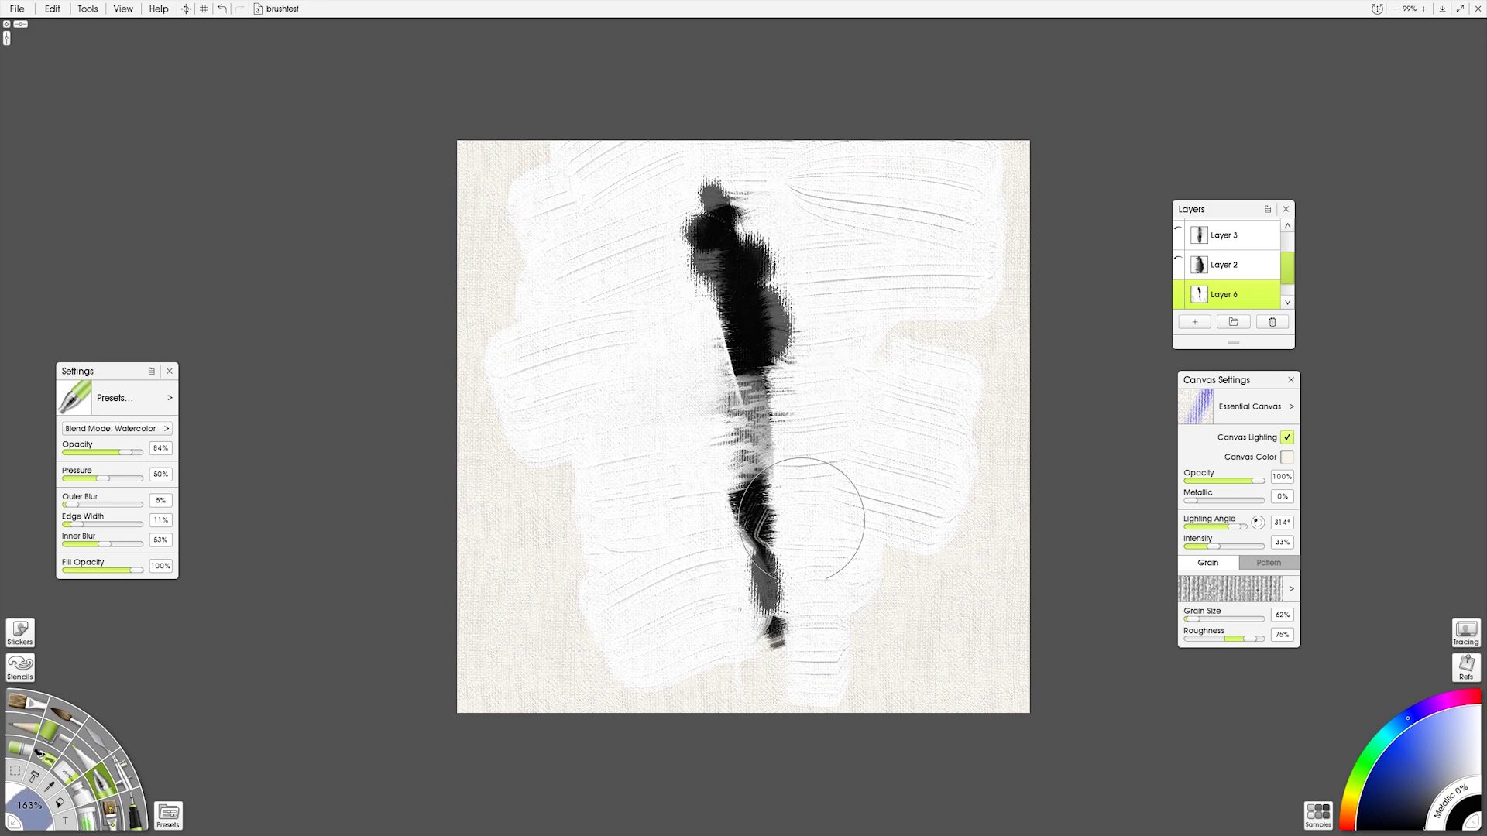
# Step: Switch to the palette knife type with drip controls and smudge both edges of the upper black section into the white
pyautogui.click(97, 740)
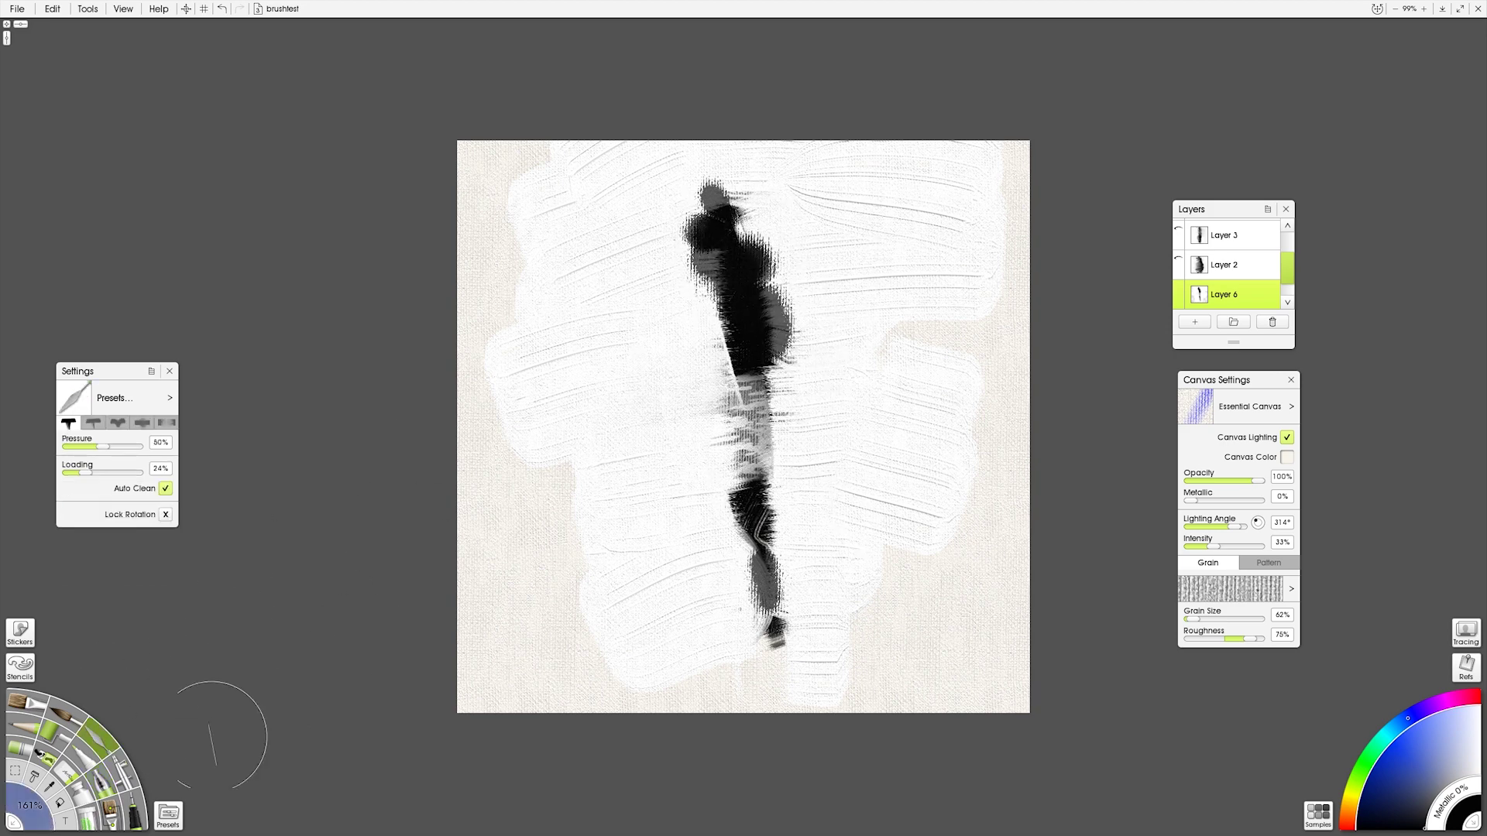
pyautogui.click(165, 422)
pyautogui.moveTo(766, 233)
pyautogui.mouseDown()
pyautogui.moveTo(768, 191)
pyautogui.moveTo(798, 337)
pyautogui.moveTo(829, 356)
pyautogui.moveTo(847, 398)
pyautogui.mouseUp()
pyautogui.moveTo(704, 341)
pyautogui.mouseDown()
pyautogui.moveTo(647, 216)
pyautogui.moveTo(664, 405)
pyautogui.moveTo(630, 338)
pyautogui.moveTo(650, 339)
pyautogui.mouseUp()
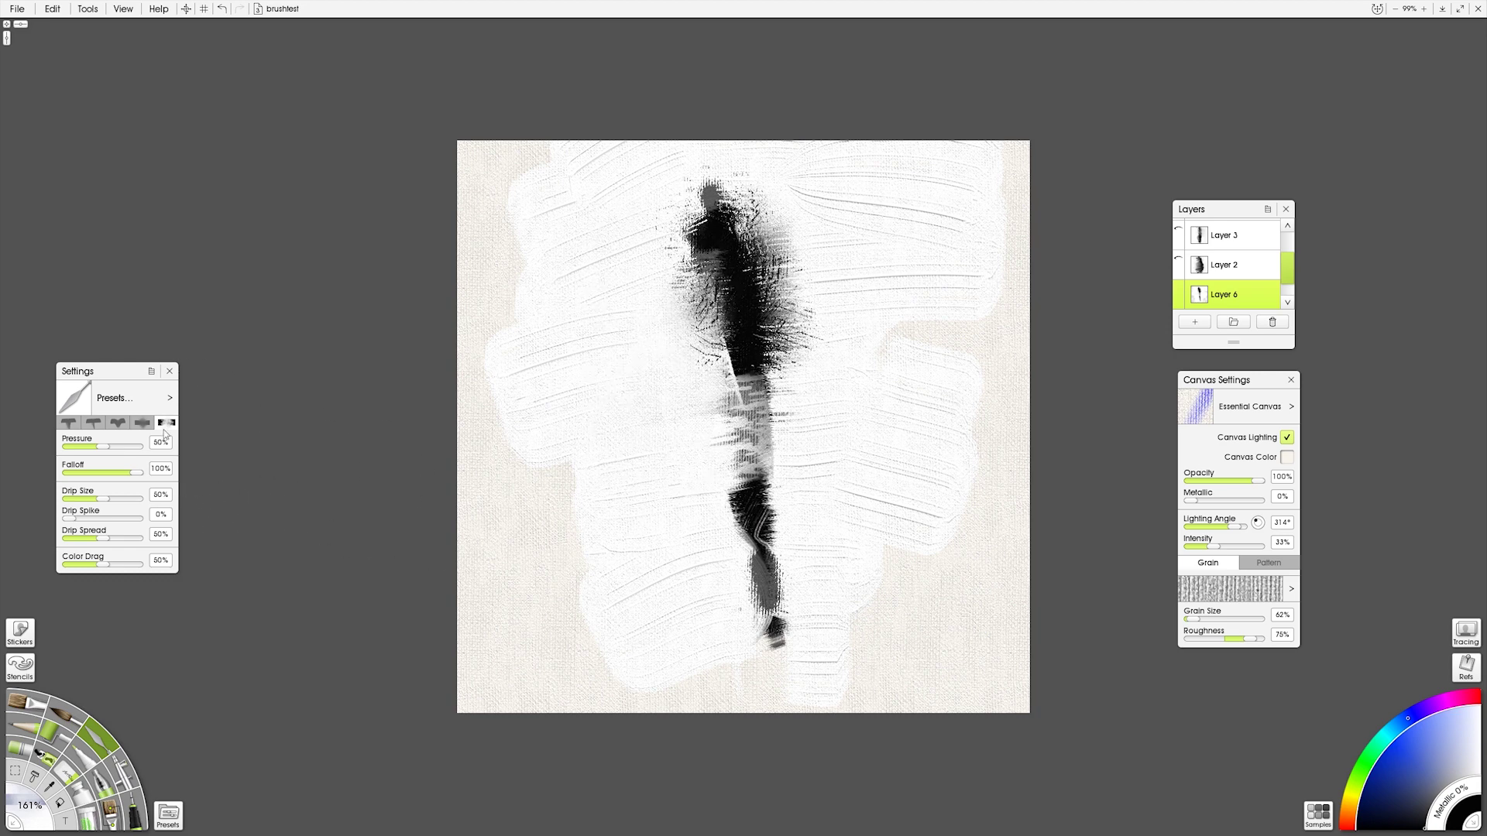
# Step: Smudge the lower black section outward and soften the band's middle with the same palette knife
pyautogui.moveTo(682, 456)
pyautogui.mouseDown()
pyautogui.moveTo(699, 527)
pyautogui.moveTo(677, 569)
pyautogui.mouseUp()
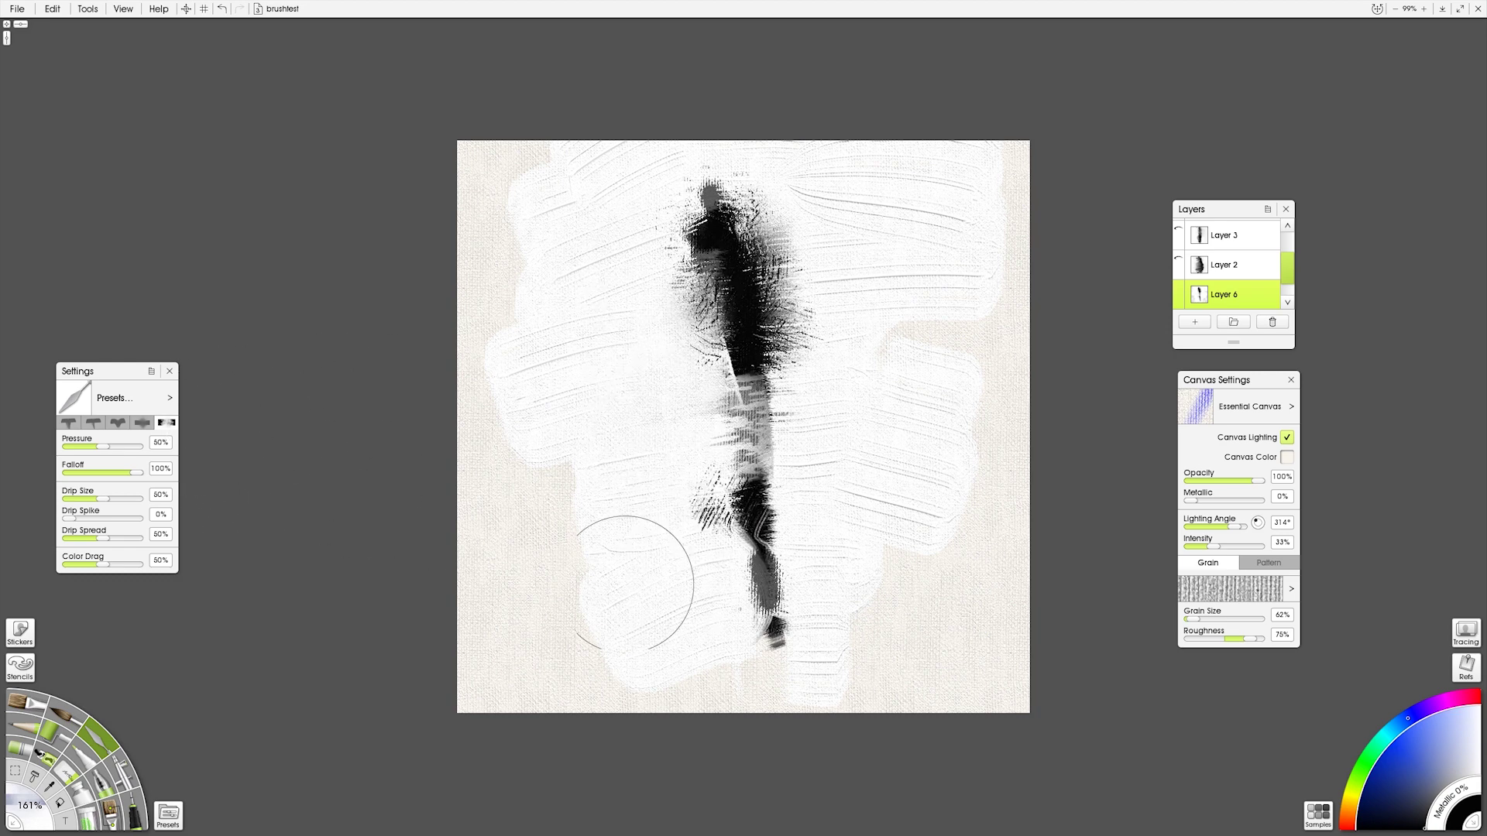
pyautogui.moveTo(657, 468)
pyautogui.mouseDown()
pyautogui.moveTo(703, 545)
pyautogui.moveTo(811, 492)
pyautogui.moveTo(807, 566)
pyautogui.moveTo(789, 510)
pyautogui.moveTo(765, 542)
pyautogui.moveTo(765, 606)
pyautogui.mouseUp()
pyautogui.moveTo(770, 392)
pyautogui.mouseDown()
pyautogui.moveTo(737, 355)
pyautogui.moveTo(733, 375)
pyautogui.mouseUp()
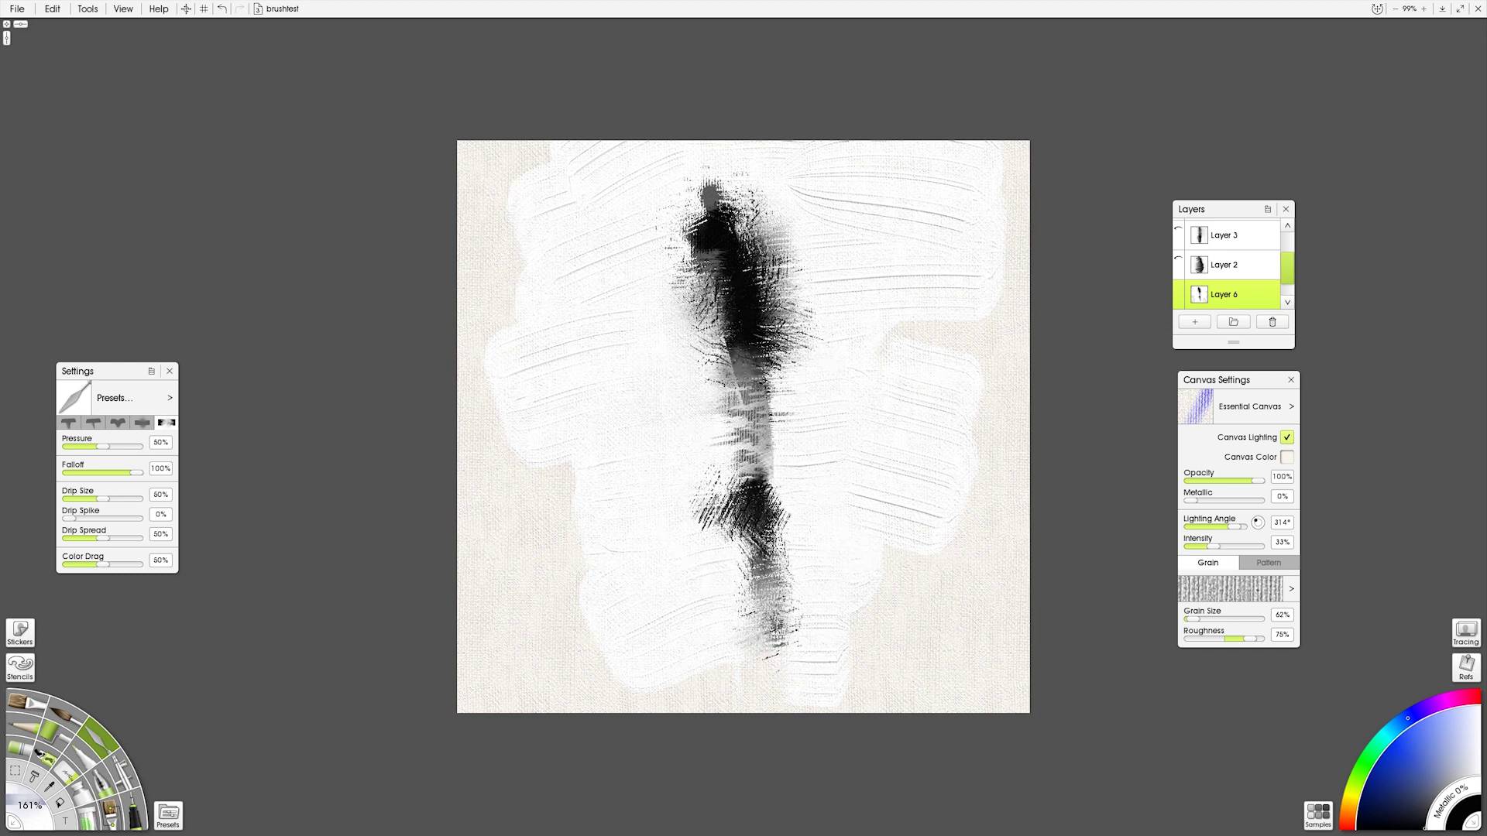
# Step: Blend the upper black section's tip with the palette knife and smooth the band's middle, lower end and adjoining white paint
pyautogui.moveTo(763, 224)
pyautogui.mouseDown()
pyautogui.moveTo(680, 183)
pyautogui.moveTo(689, 294)
pyautogui.mouseUp()
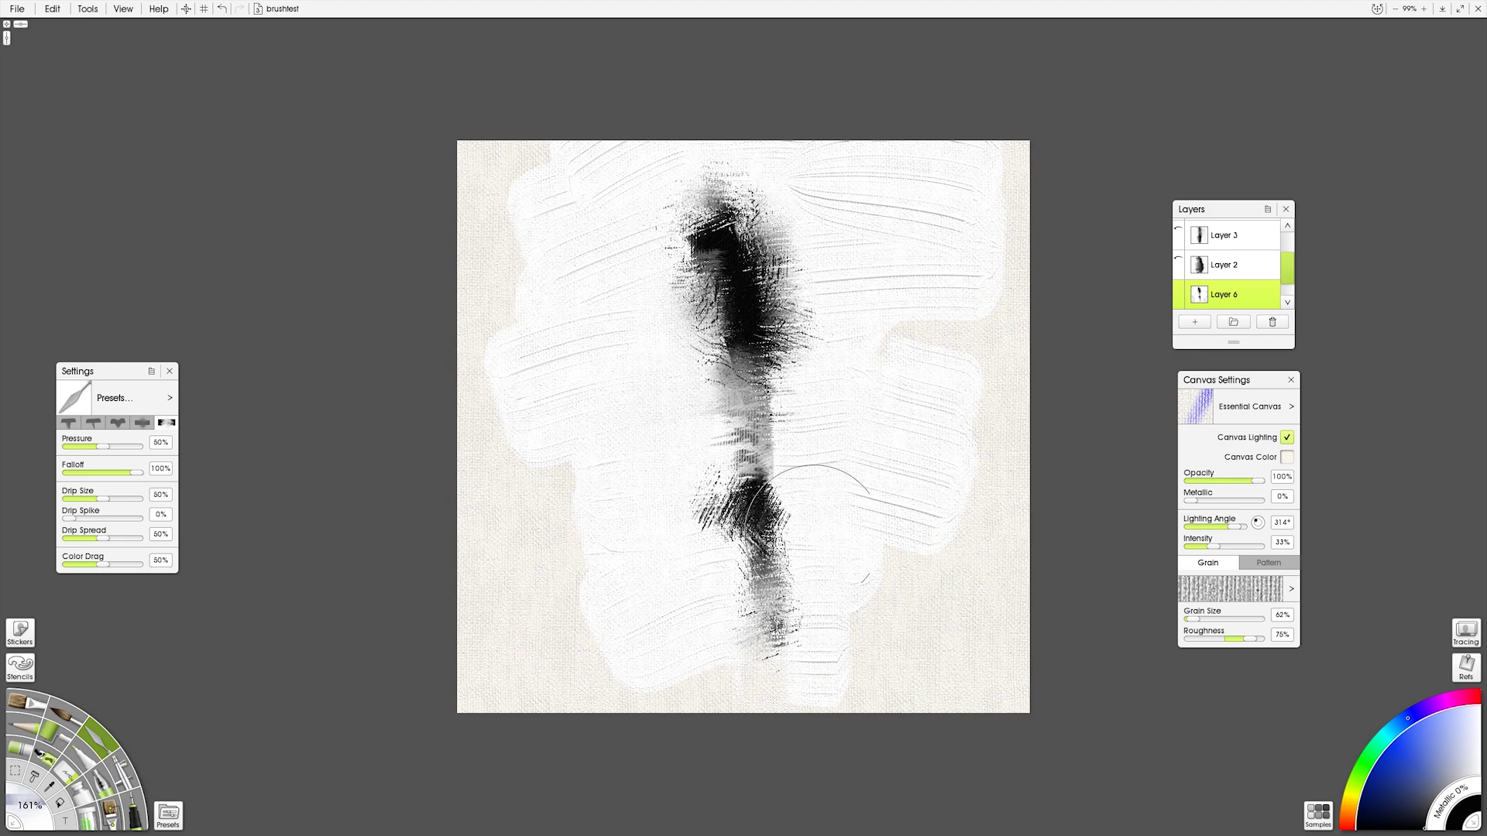
pyautogui.moveTo(782, 433)
pyautogui.mouseDown()
pyautogui.moveTo(770, 455)
pyautogui.moveTo(753, 375)
pyautogui.moveTo(730, 441)
pyautogui.mouseUp()
pyautogui.moveTo(713, 627)
pyautogui.mouseDown()
pyautogui.moveTo(766, 616)
pyautogui.moveTo(770, 581)
pyautogui.mouseUp()
pyautogui.moveTo(794, 517)
pyautogui.mouseDown()
pyautogui.moveTo(770, 465)
pyautogui.moveTo(774, 496)
pyautogui.moveTo(830, 481)
pyautogui.moveTo(803, 456)
pyautogui.moveTo(830, 514)
pyautogui.moveTo(813, 498)
pyautogui.mouseUp()
pyautogui.moveTo(1284, 273); pyautogui.dragTo(1288, 228)
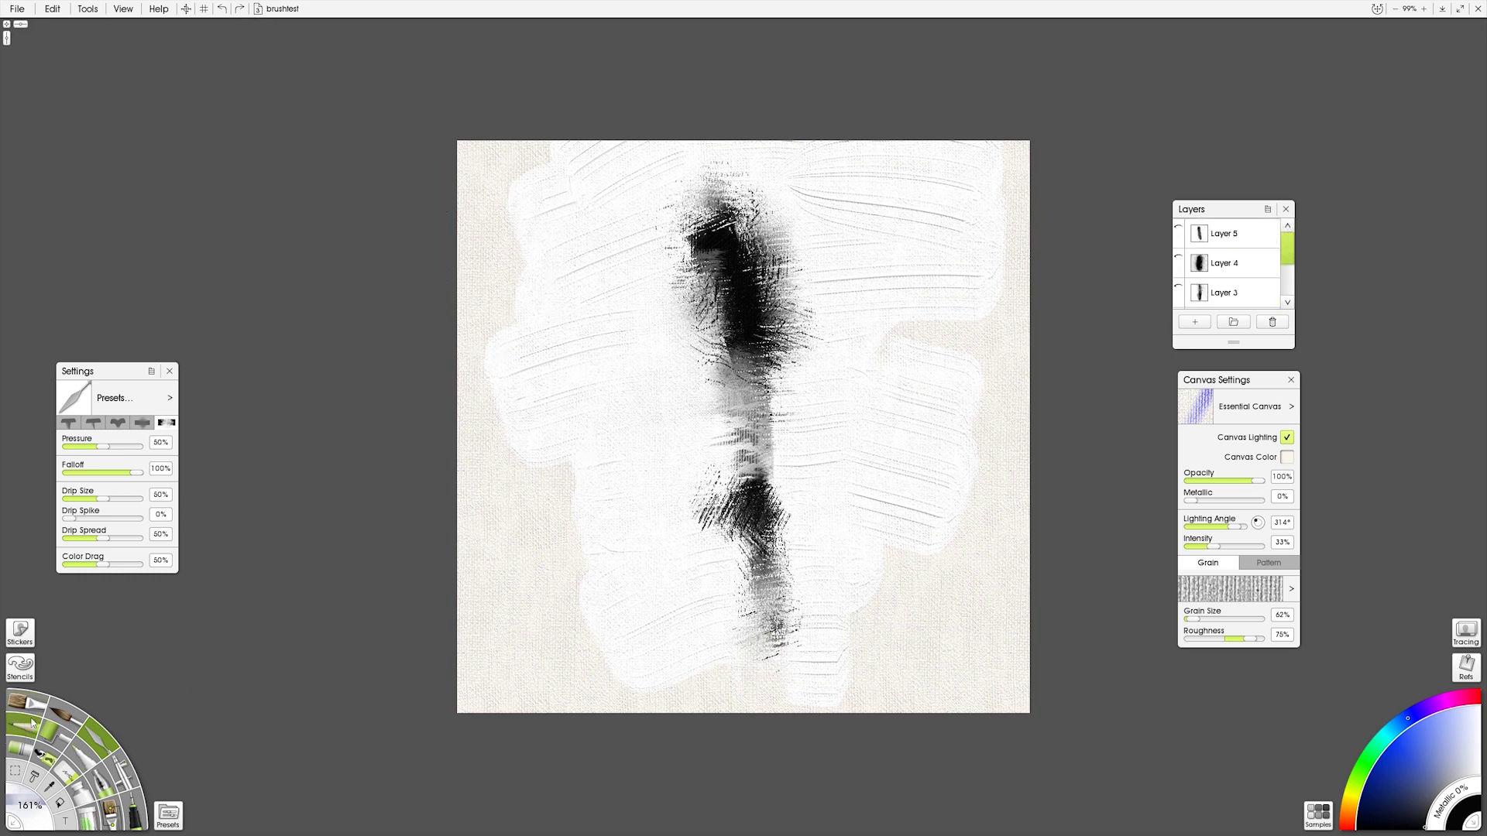
pyautogui.click(37, 751)
pyautogui.moveTo(465, 185); pyautogui.dragTo(505, 181)
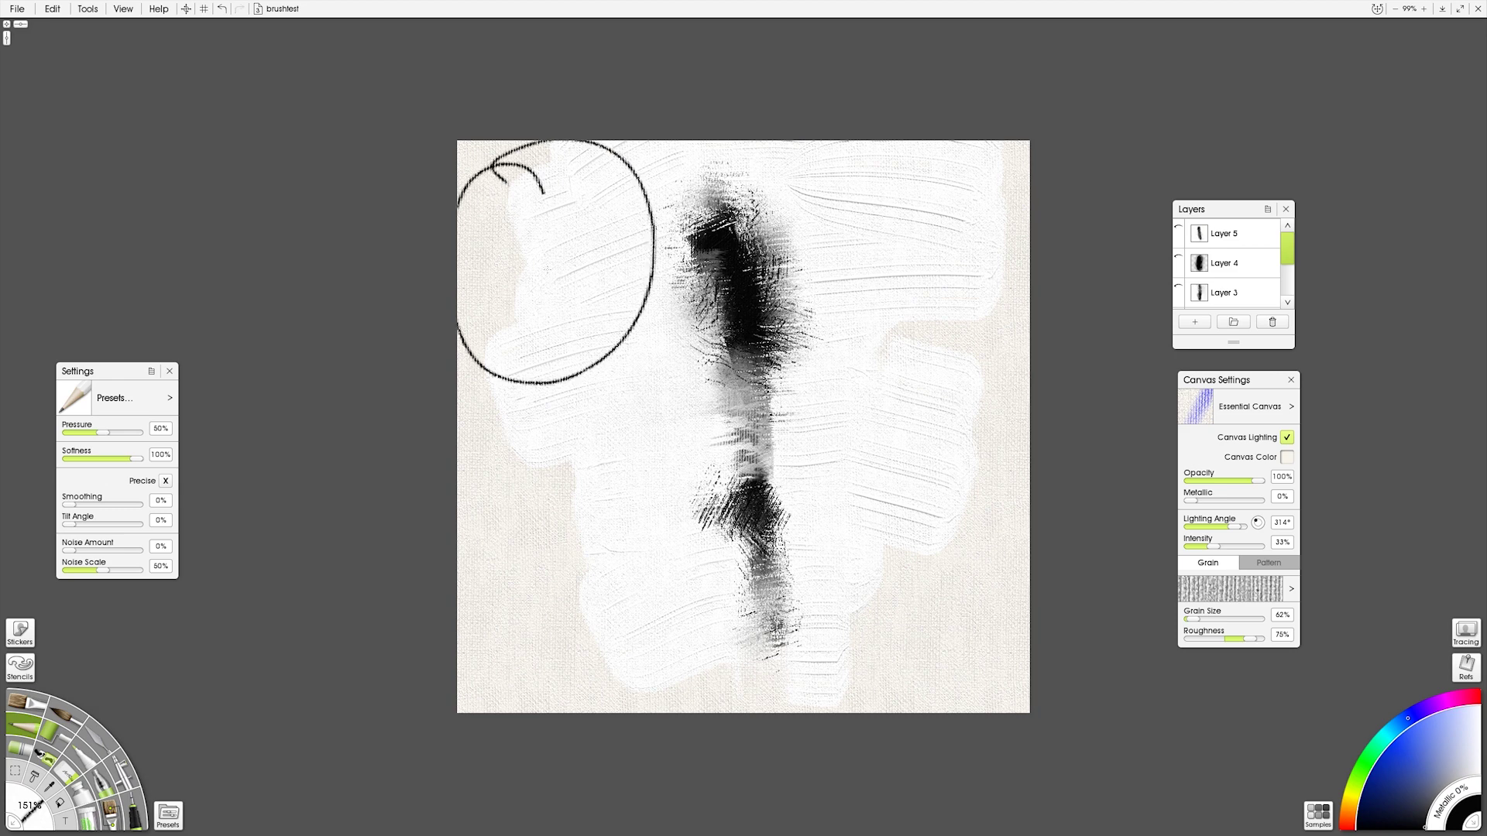
pyautogui.hotkey('ctrl', 'z')
pyautogui.hotkey('ctrl', 'z')
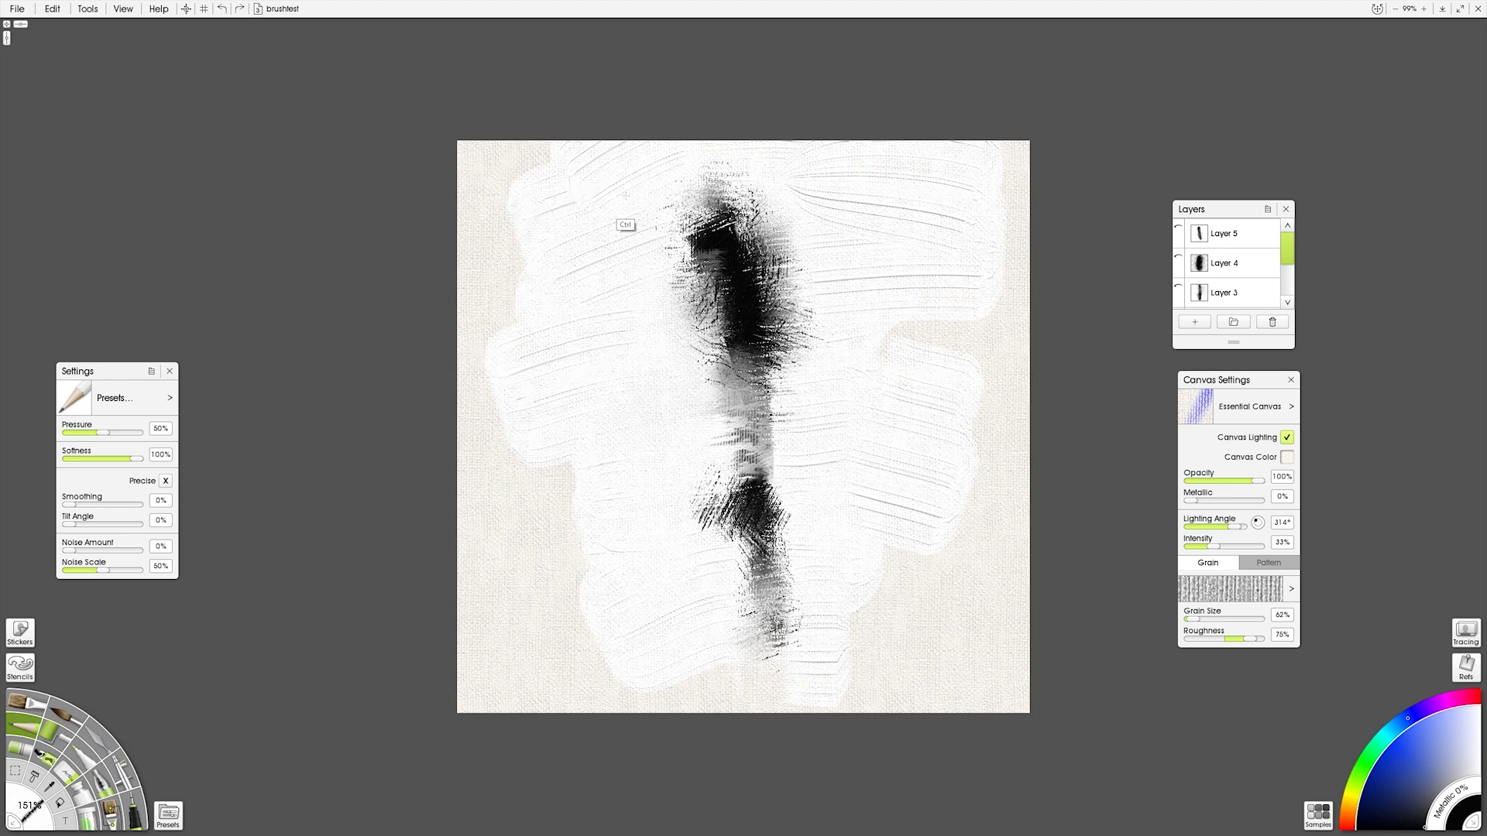
pyautogui.moveTo(474, 167)
pyautogui.mouseDown()
pyautogui.moveTo(488, 312)
pyautogui.moveTo(468, 302)
pyautogui.mouseUp()
pyautogui.hotkey('ctrl', 'z')
# Step: Hide the canvas settings and bring them back into view
pyautogui.click(157, 10)
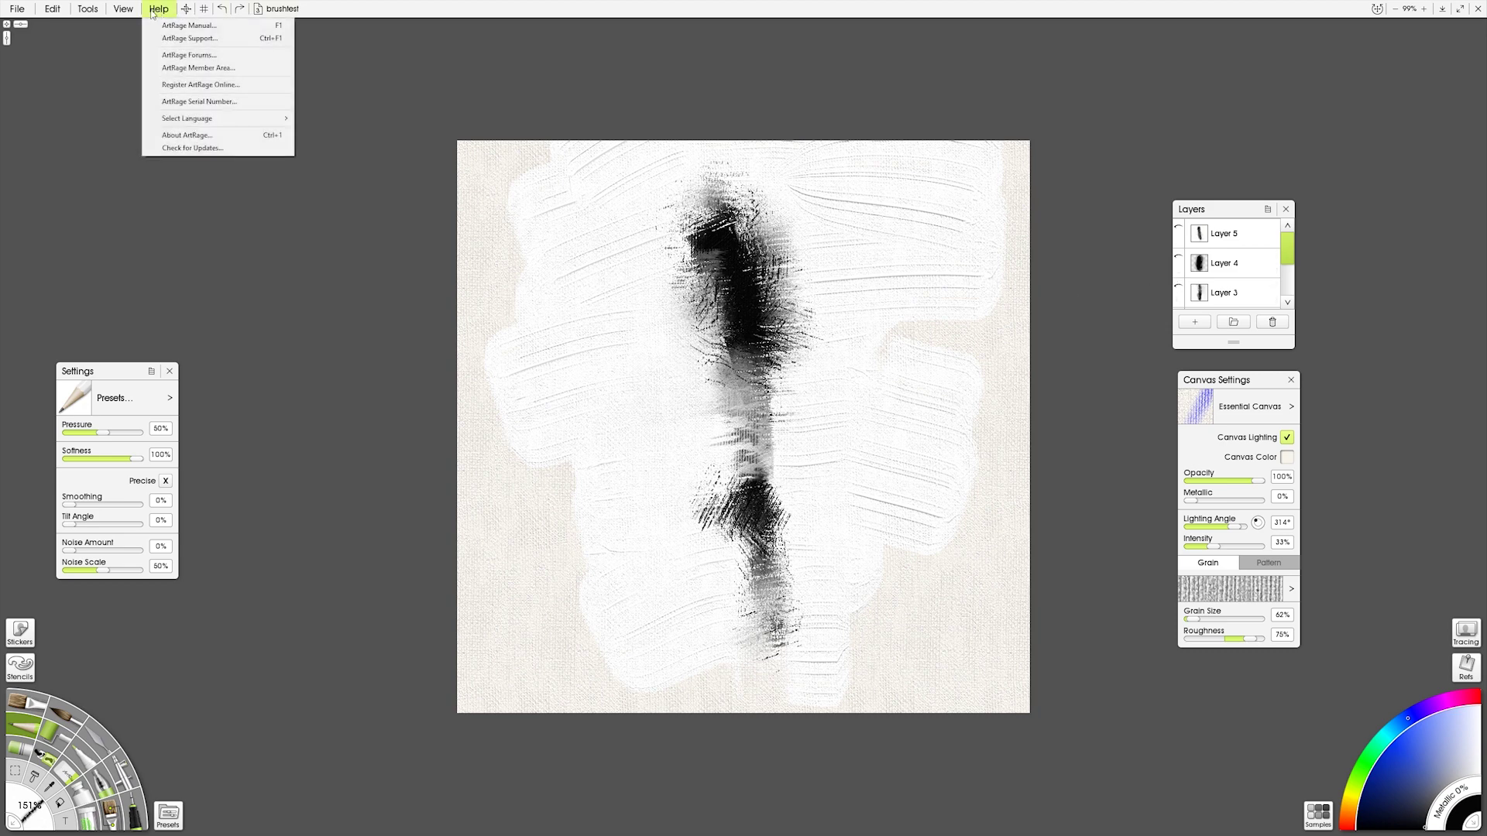
pyautogui.click(51, 13)
pyautogui.click(55, 10)
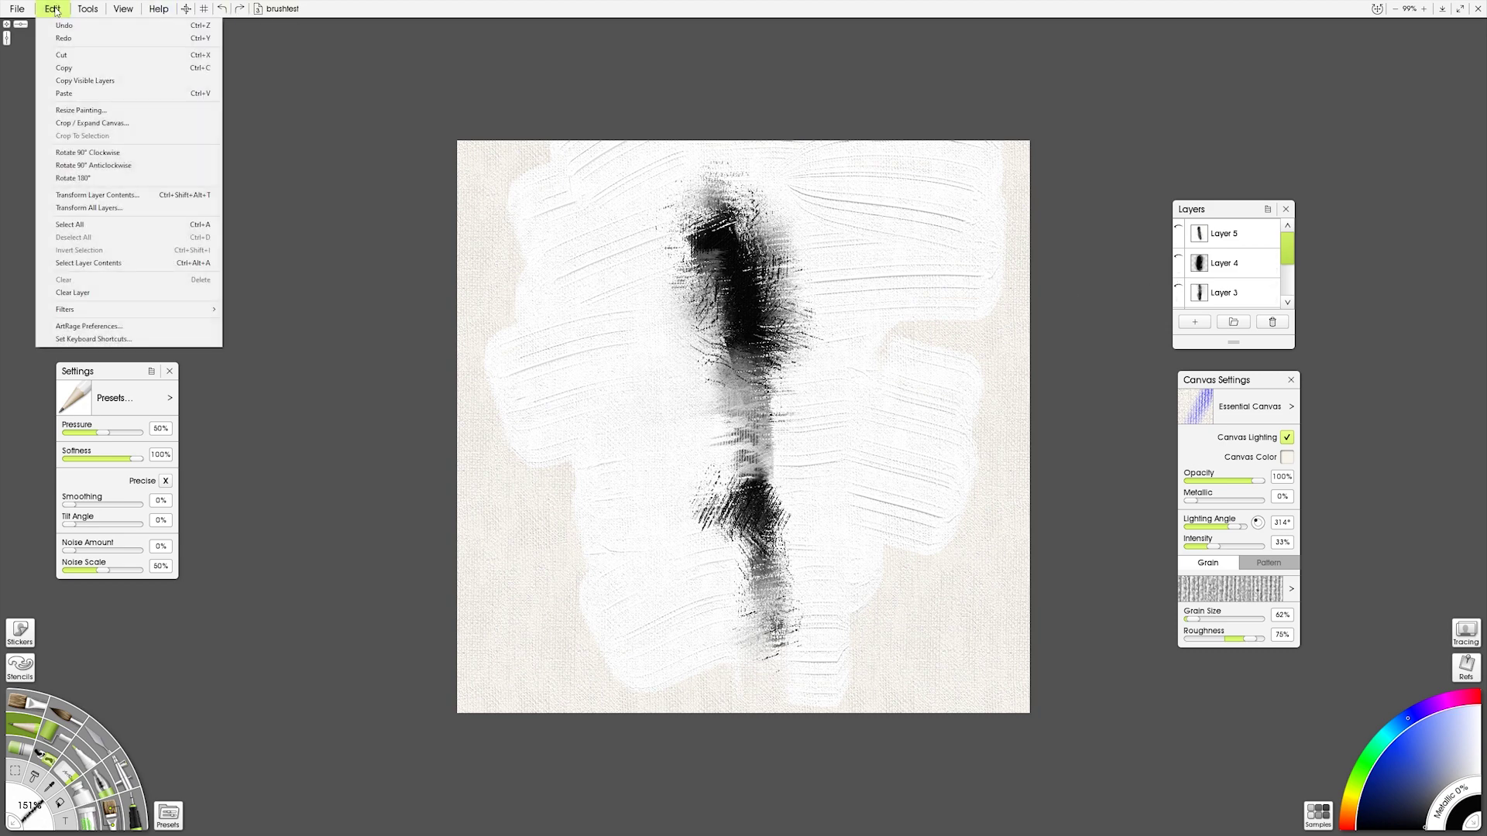
pyautogui.click(147, 12)
pyautogui.click(127, 11)
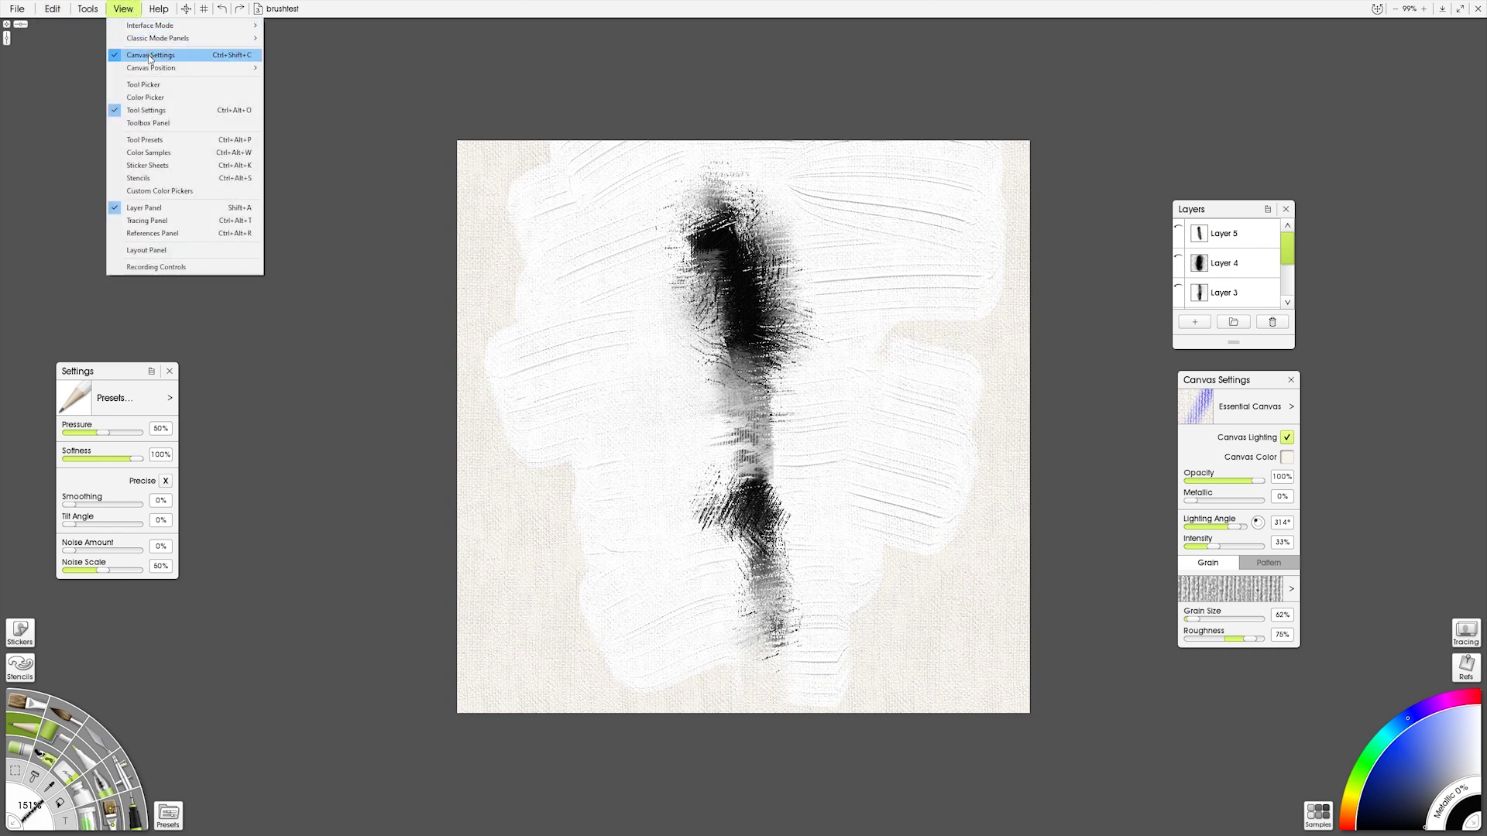
pyautogui.click(1291, 382)
pyautogui.click(1291, 382)
pyautogui.click(124, 8)
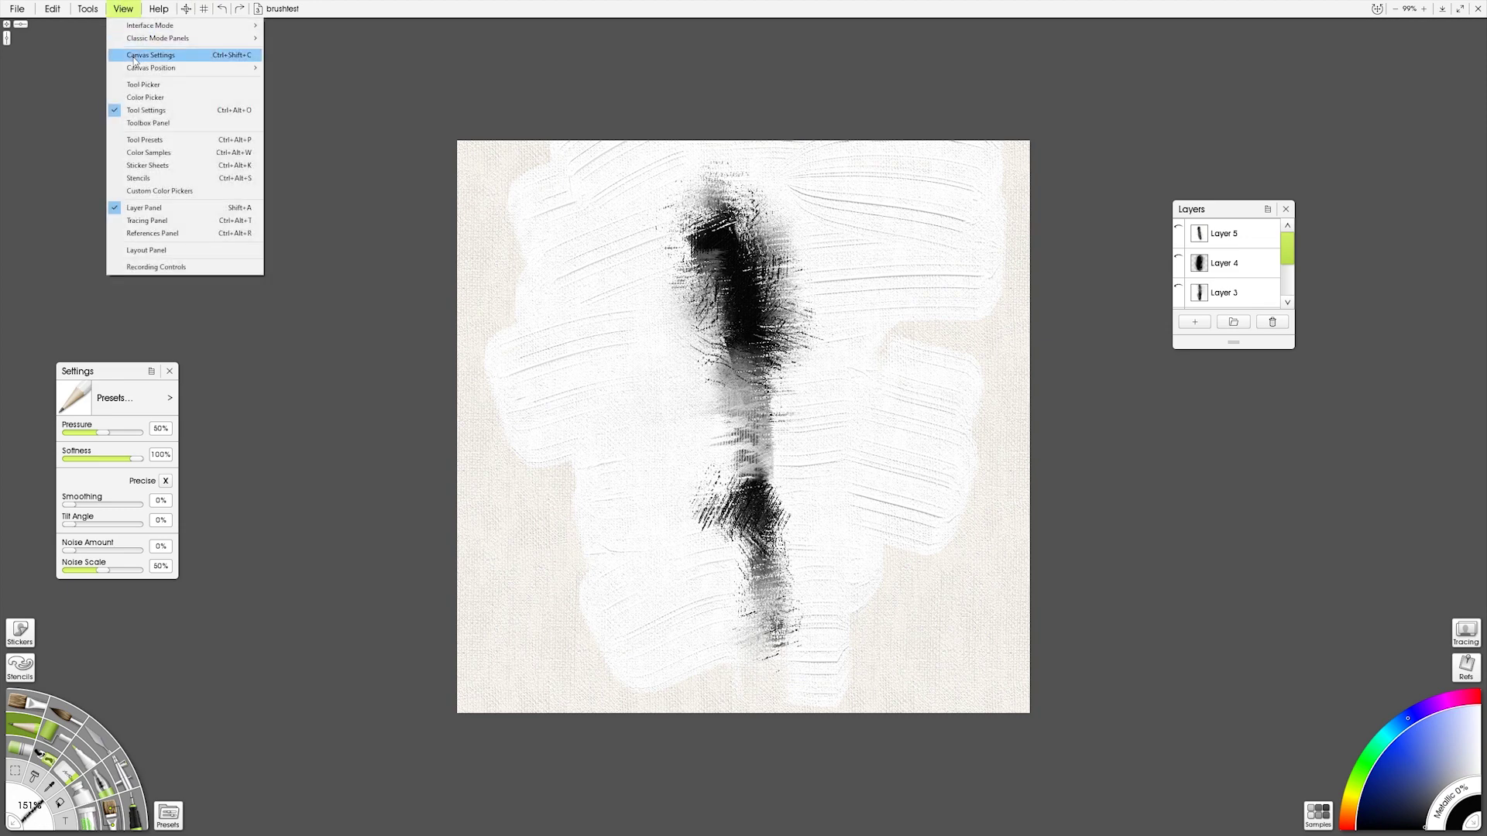
pyautogui.click(139, 56)
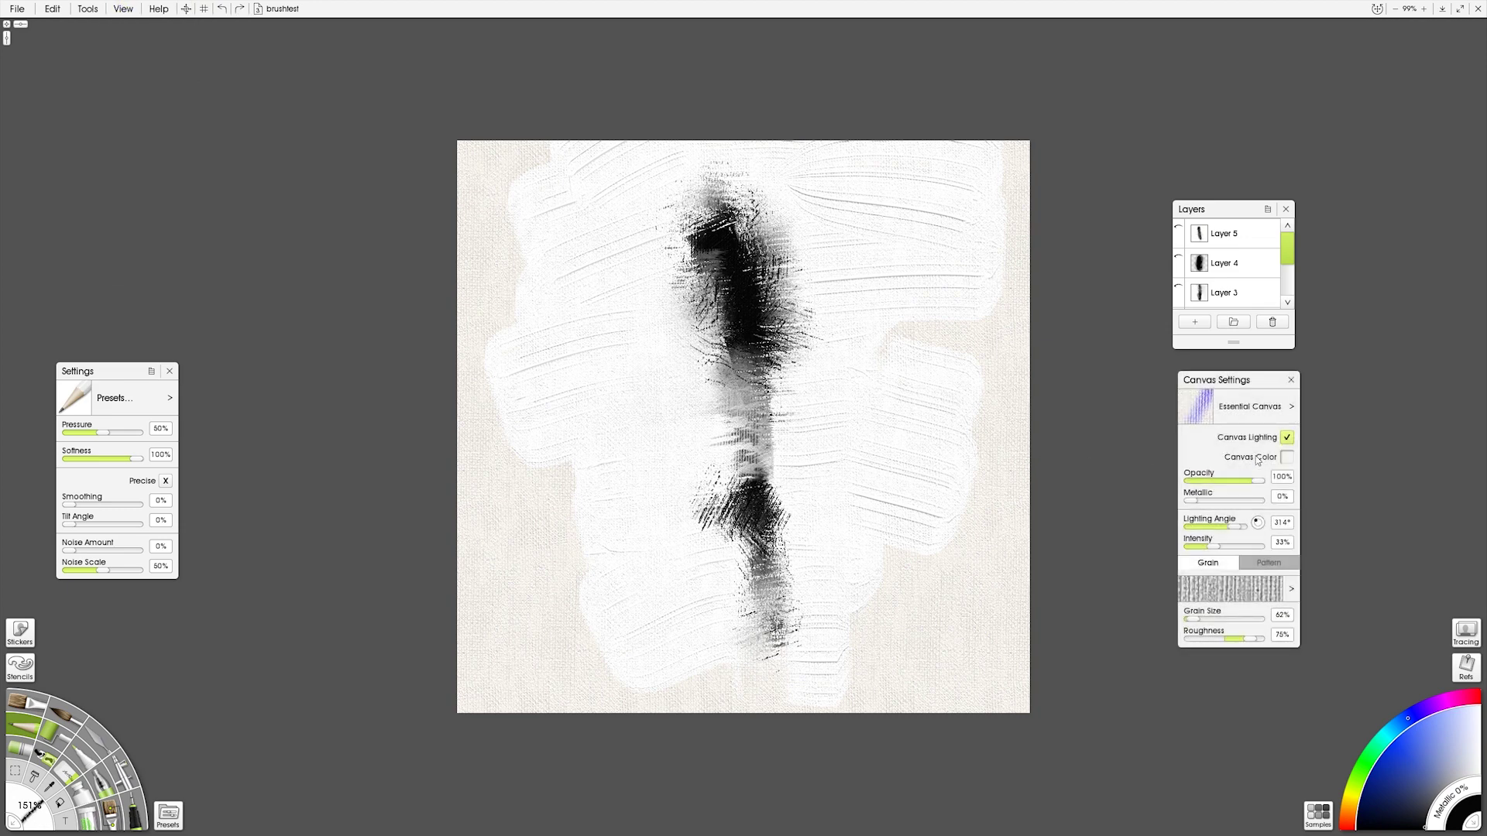
# Step: Apply the Basic Paper canvas preset and compare the painting with canvas lighting off and on
pyautogui.click(1256, 410)
pyautogui.moveTo(1344, 504)
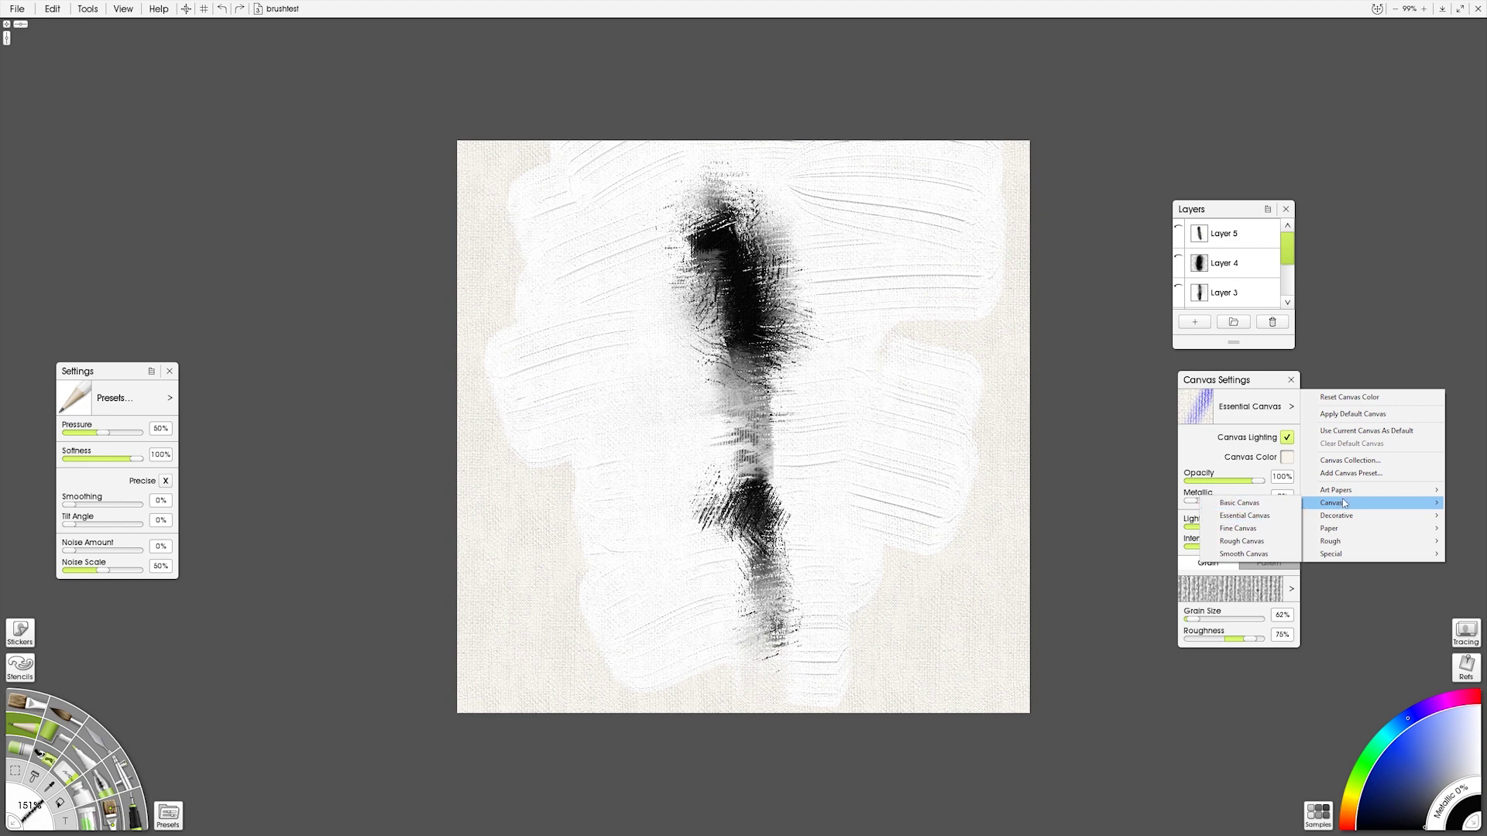
pyautogui.moveTo(1345, 530)
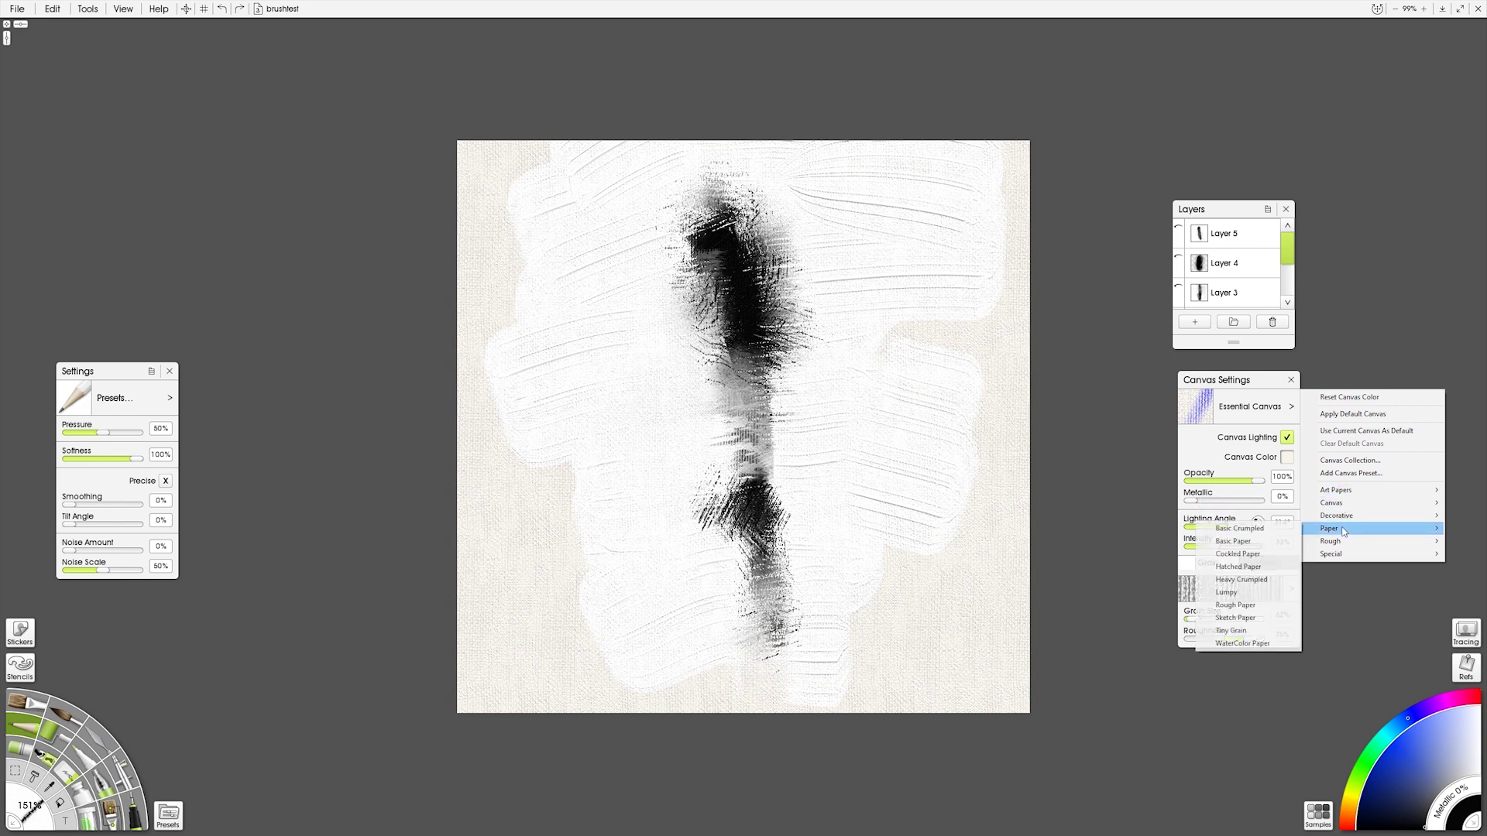
pyautogui.click(1250, 543)
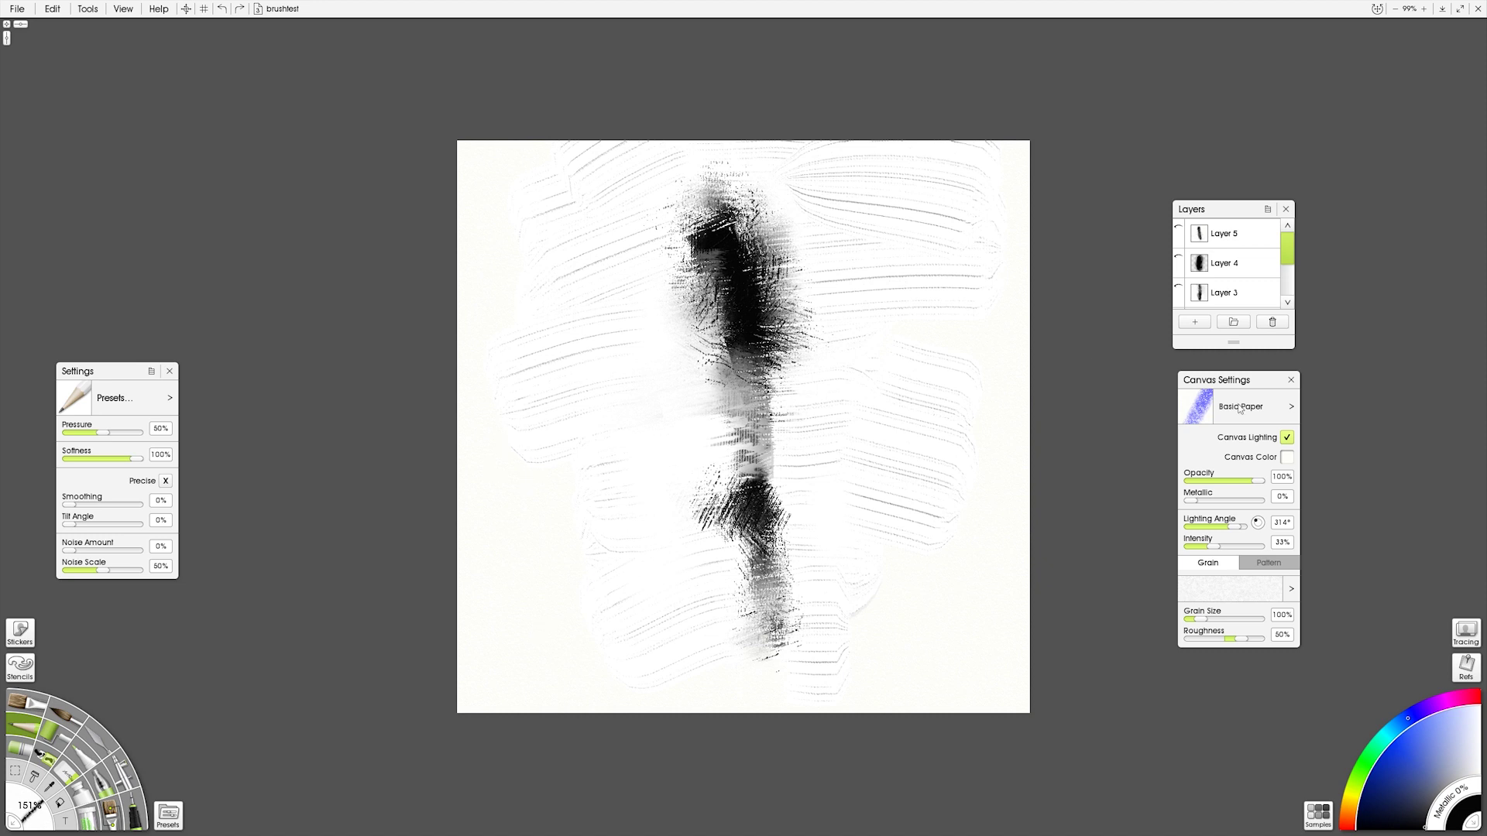
pyautogui.click(1287, 438)
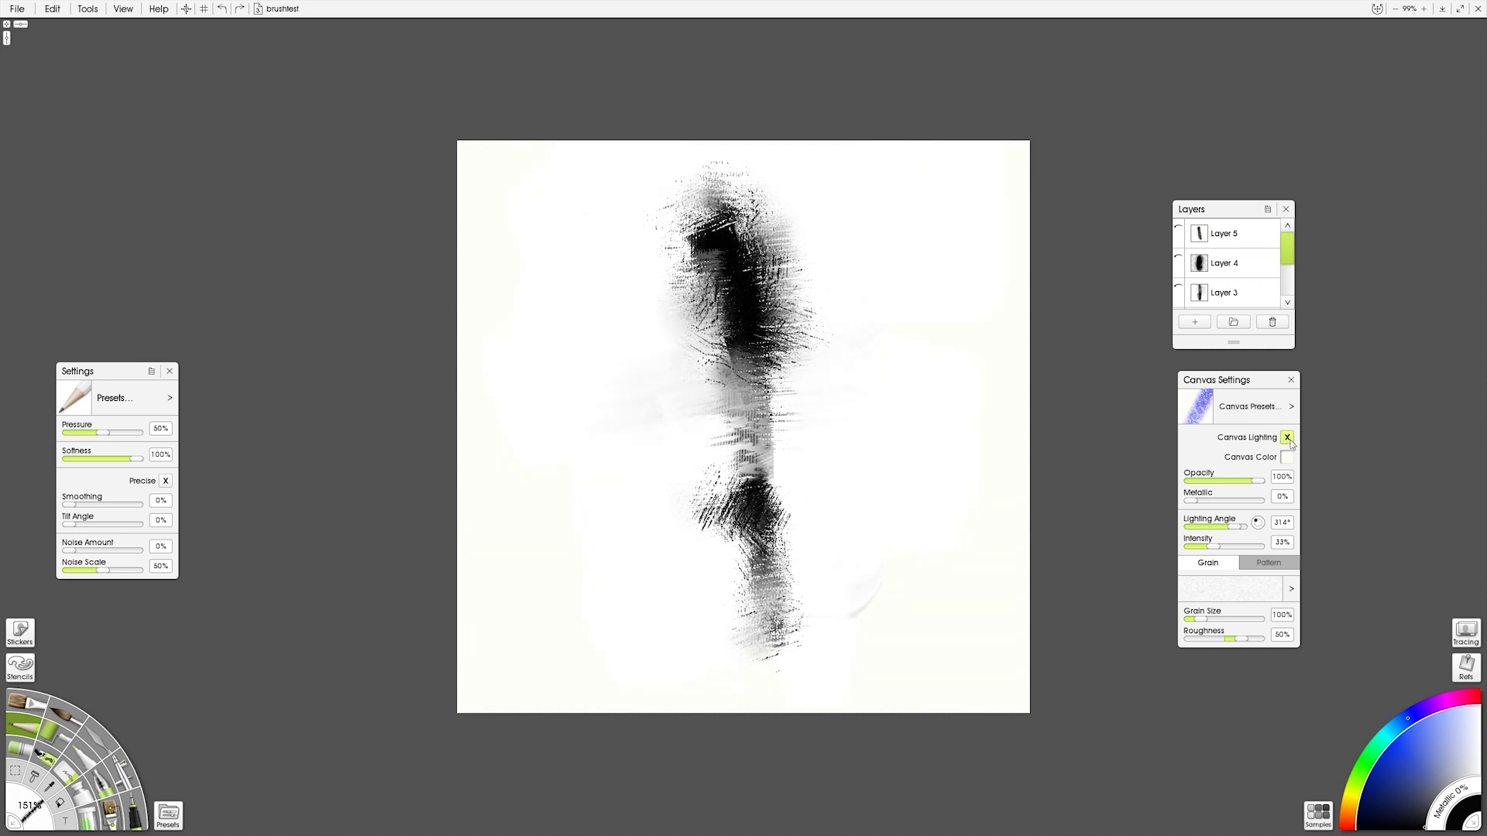
pyautogui.click(1287, 439)
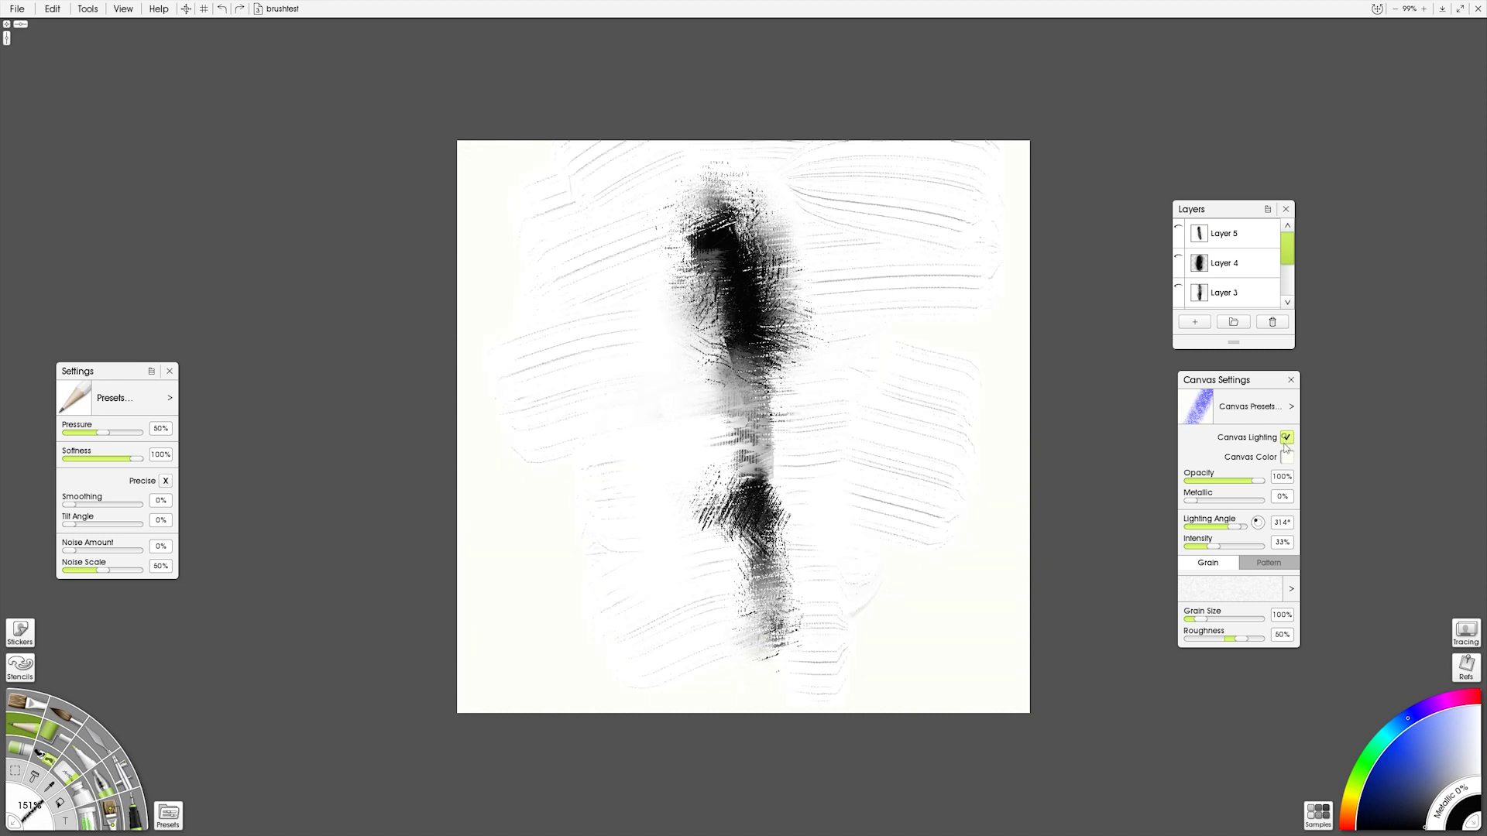
# Step: Reapply the Essential Canvas preset and turn canvas lighting off
pyautogui.click(1266, 408)
pyautogui.moveTo(1336, 503)
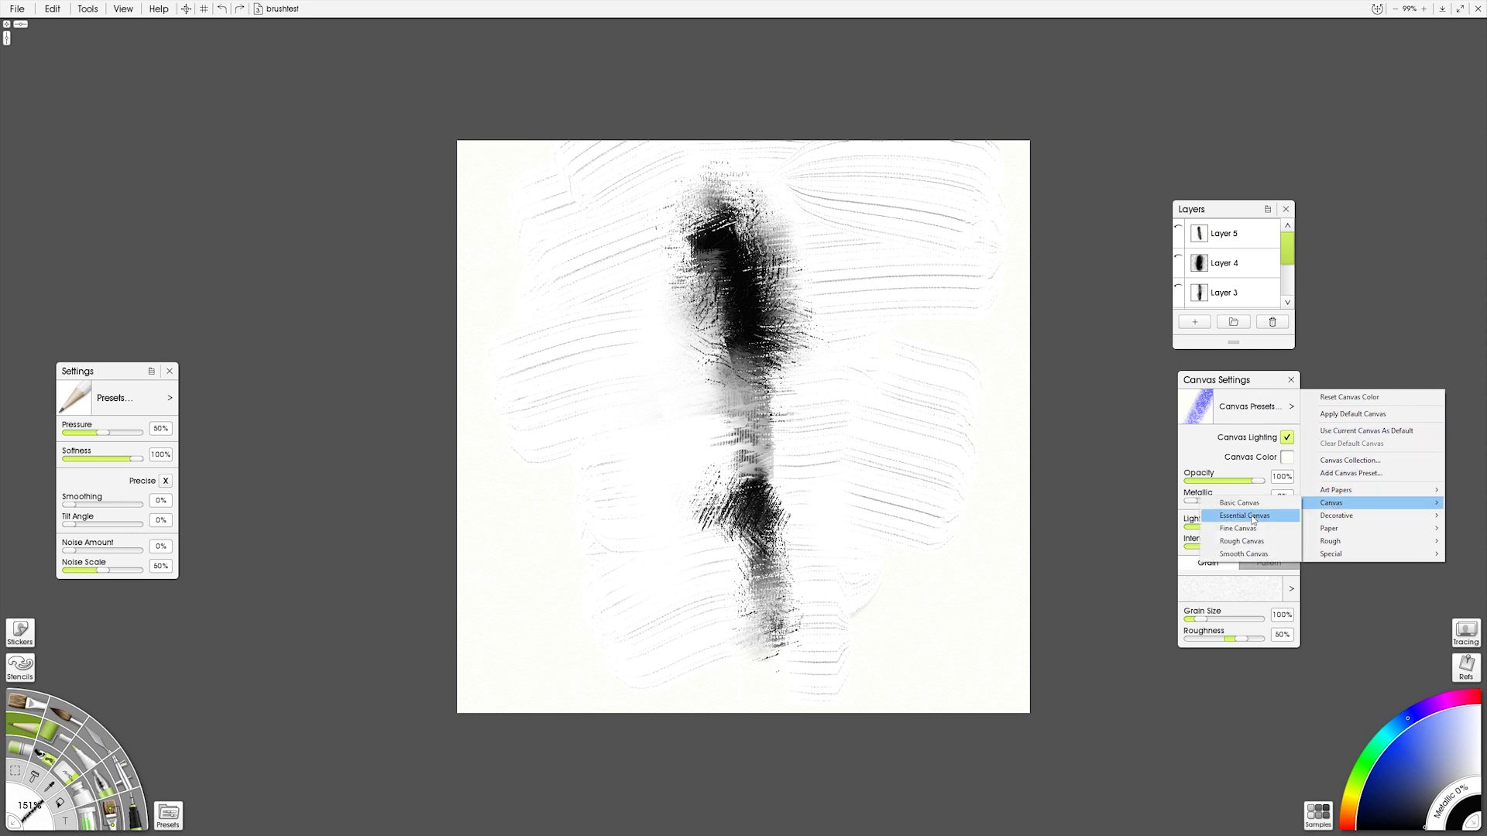
pyautogui.click(1256, 517)
pyautogui.click(1287, 437)
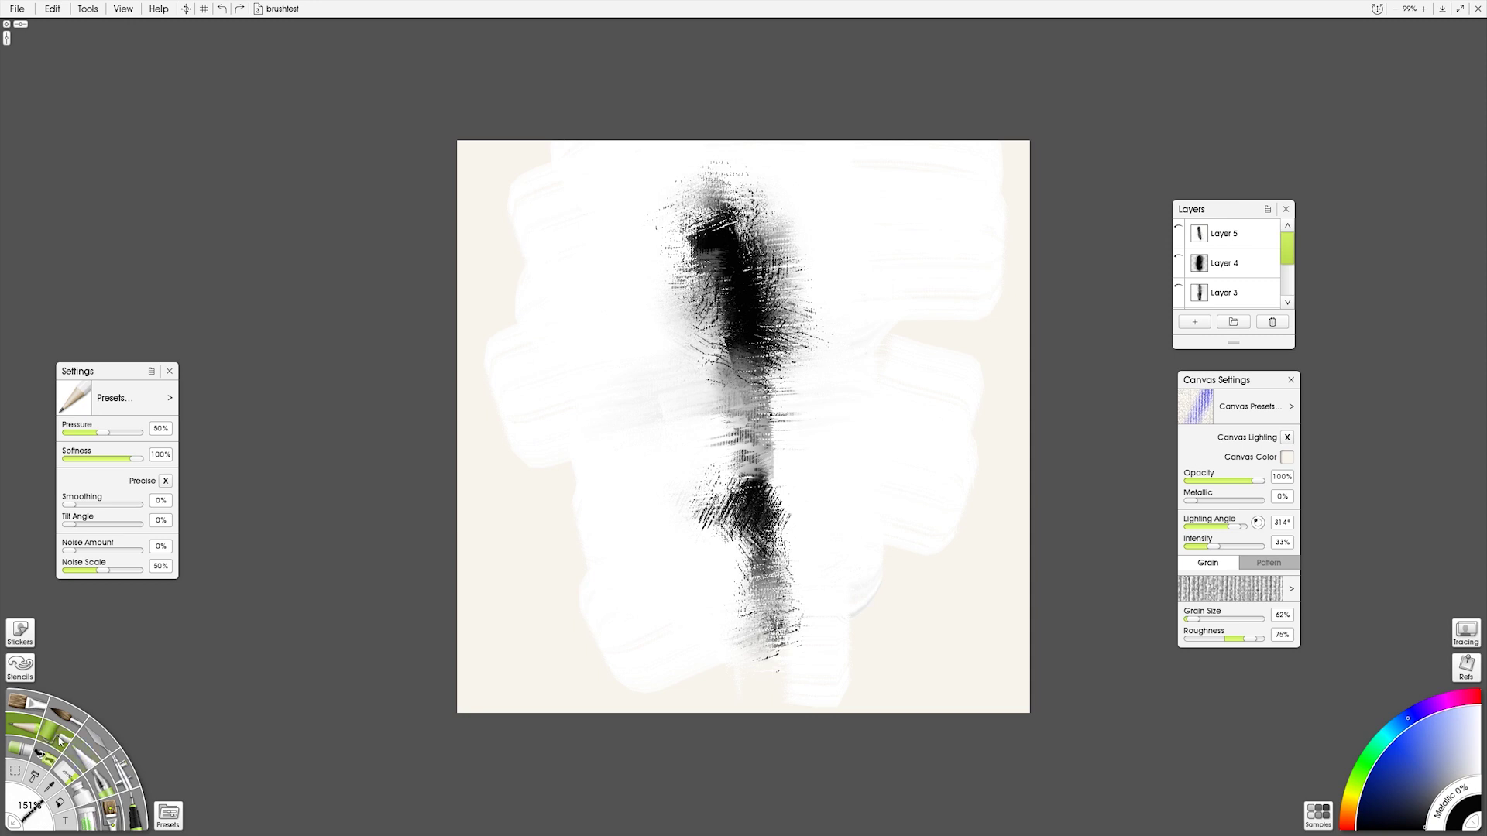
# Step: Paint over the exposed beige canvas around the black strokes with the oil brush in off-white until the background is covered
pyautogui.click(33, 702)
pyautogui.moveTo(510, 332); pyautogui.dragTo(477, 255)
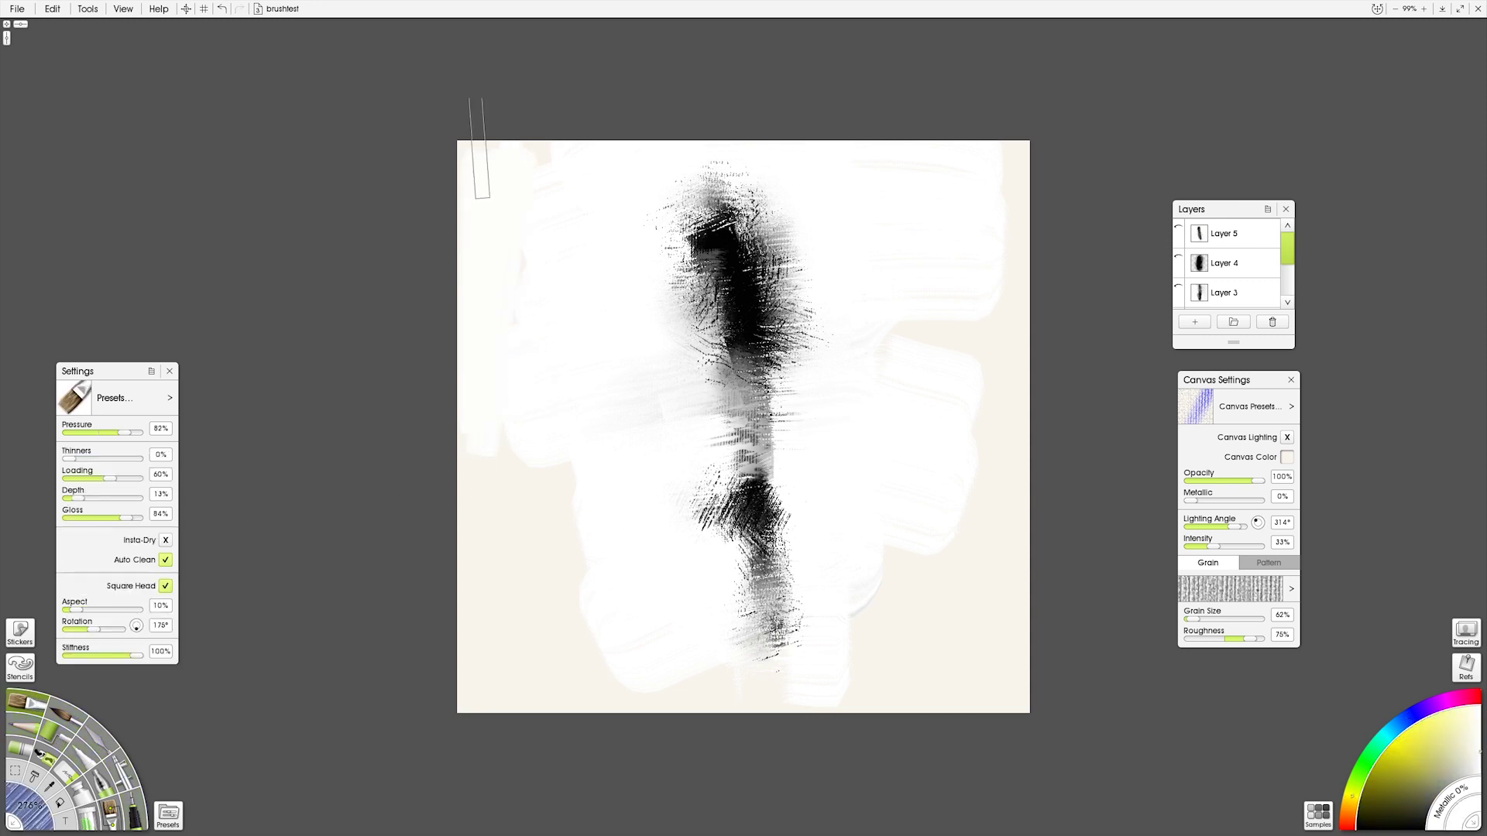
pyautogui.moveTo(475, 425); pyautogui.dragTo(513, 592)
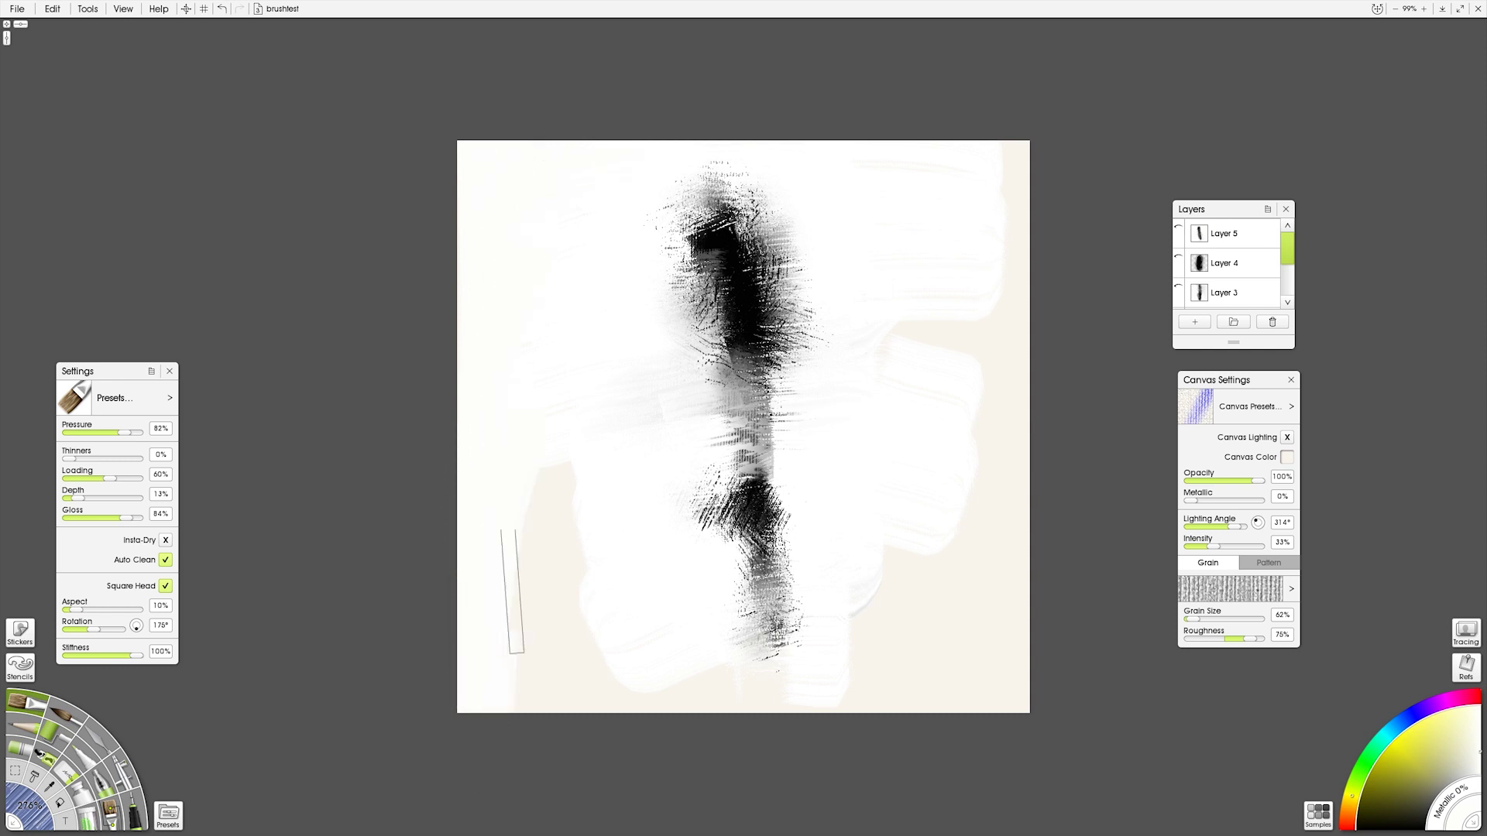
pyautogui.moveTo(514, 481)
pyautogui.mouseDown()
pyautogui.moveTo(607, 590)
pyautogui.moveTo(561, 488)
pyautogui.moveTo(617, 647)
pyautogui.moveTo(560, 663)
pyautogui.moveTo(813, 732)
pyautogui.moveTo(930, 641)
pyautogui.moveTo(896, 604)
pyautogui.mouseUp()
pyautogui.moveTo(991, 483)
pyautogui.mouseDown()
pyautogui.moveTo(1020, 561)
pyautogui.moveTo(1022, 257)
pyautogui.moveTo(908, 376)
pyautogui.moveTo(983, 348)
pyautogui.moveTo(1040, 163)
pyautogui.moveTo(1005, 166)
pyautogui.mouseUp()
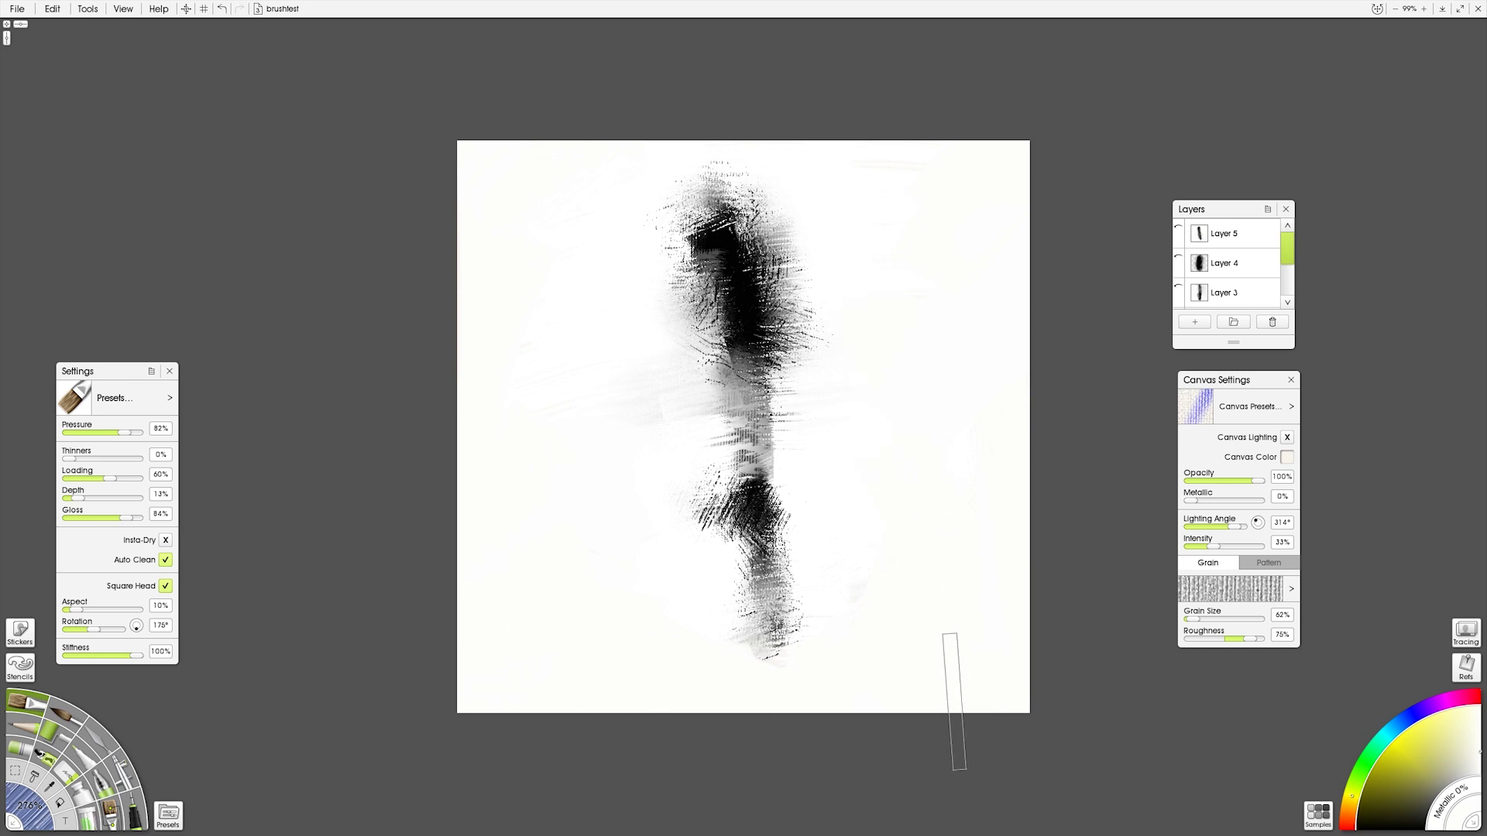
# Step: Compare the painting with canvas lighting on and off, and brush white into the upper black section's lower right edge
pyautogui.moveTo(1289, 258); pyautogui.dragTo(1288, 289)
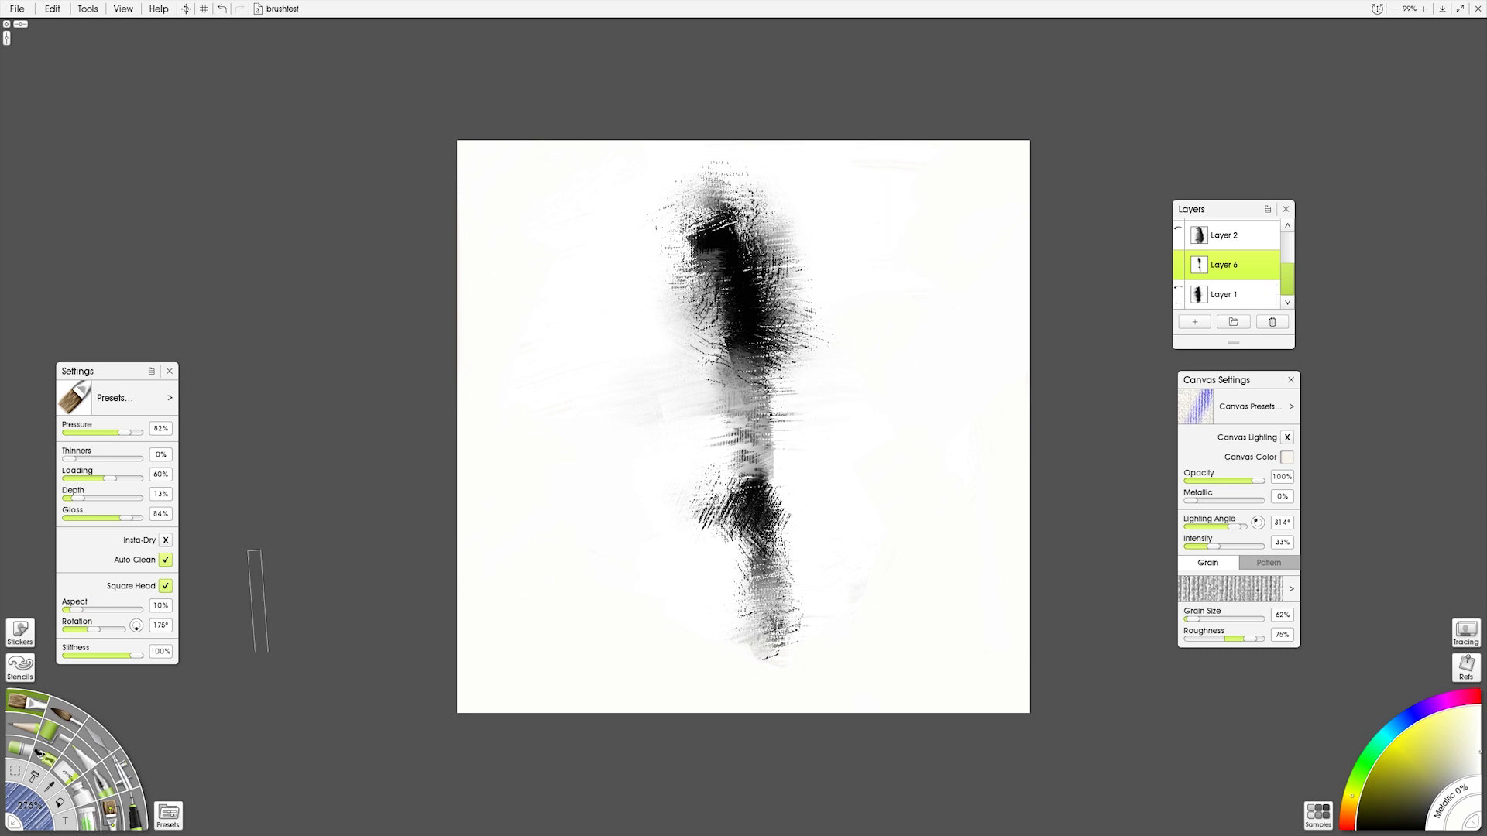
pyautogui.click(1288, 439)
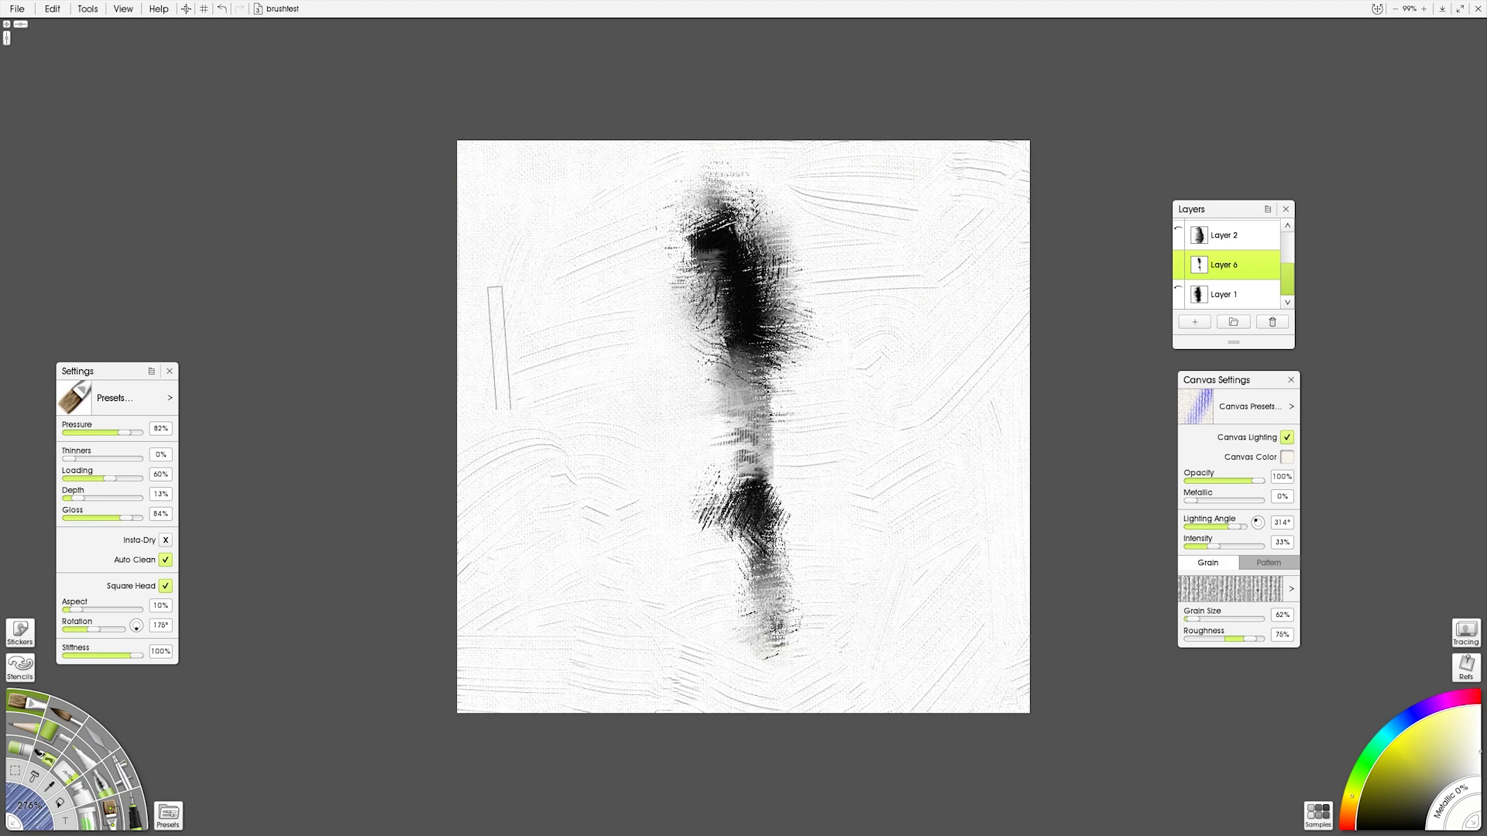
pyautogui.click(1287, 439)
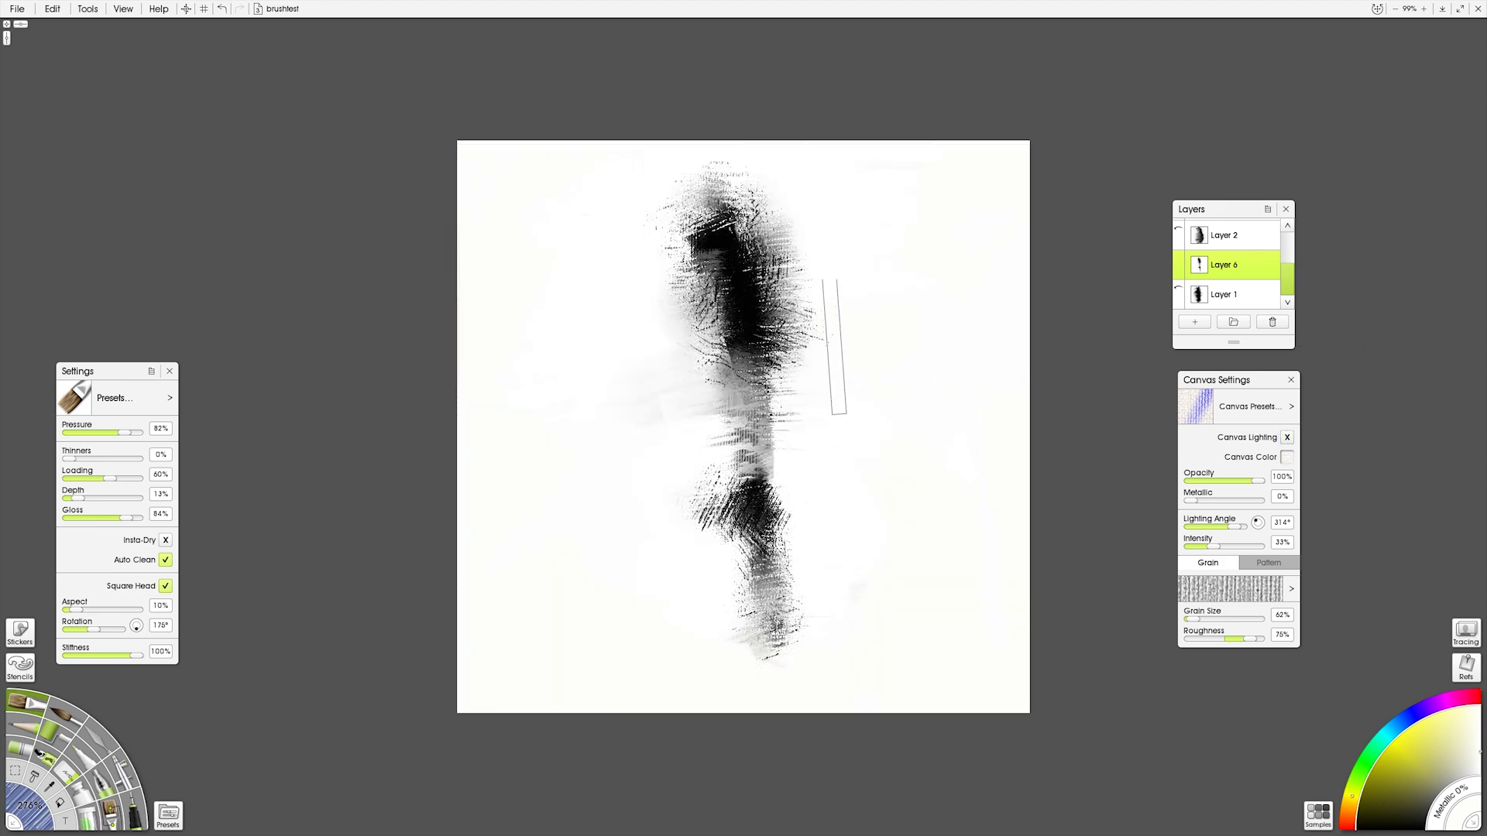
pyautogui.moveTo(836, 361); pyautogui.dragTo(797, 353)
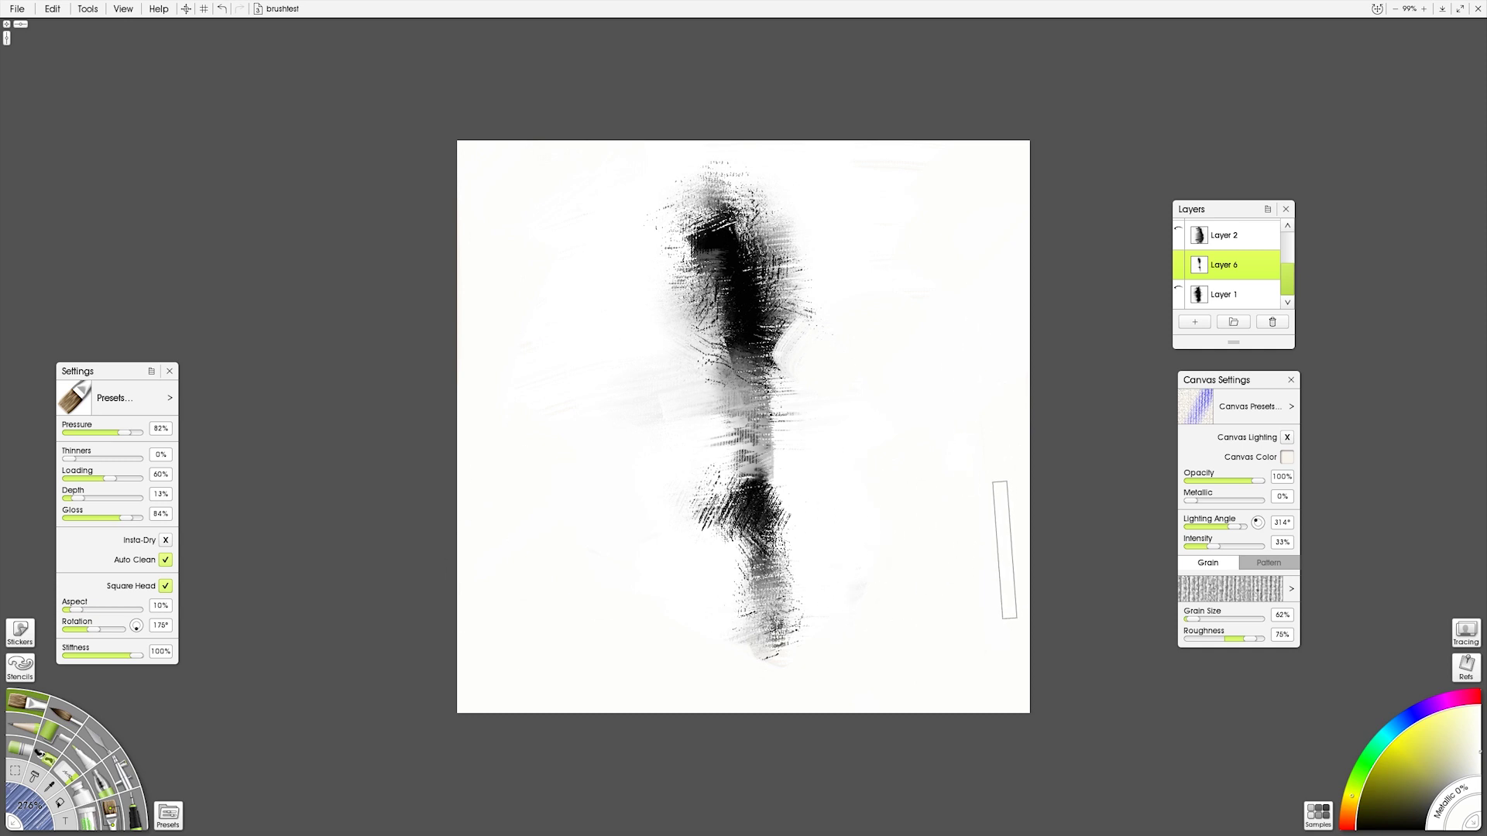
# Step: Inspect the canvas color and compare the painting again with canvas lighting on and off
pyautogui.click(1287, 459)
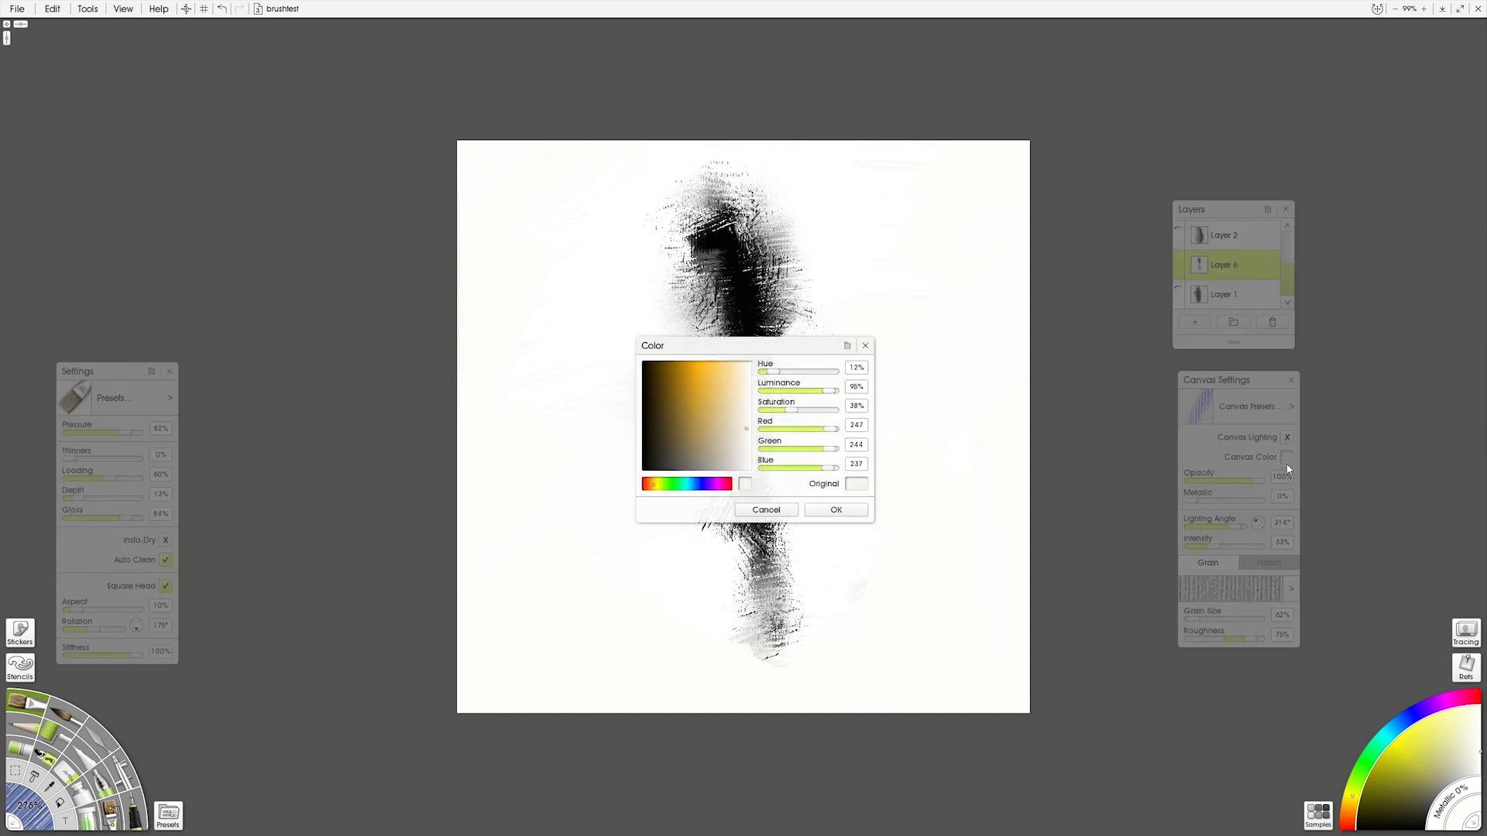
pyautogui.click(781, 511)
pyautogui.click(1287, 439)
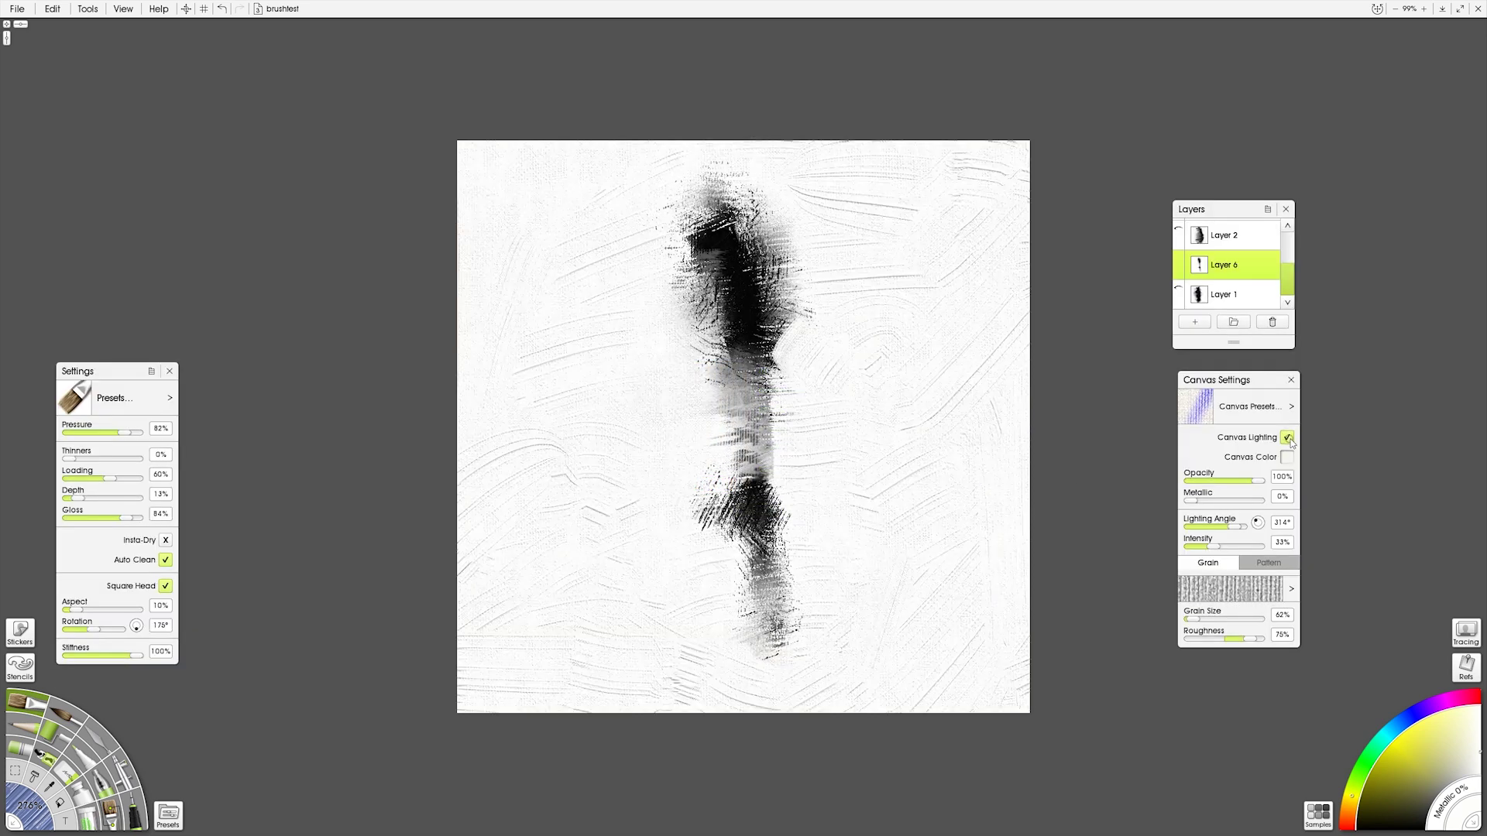
pyautogui.click(1287, 439)
pyautogui.click(1287, 439)
pyautogui.click(1287, 439)
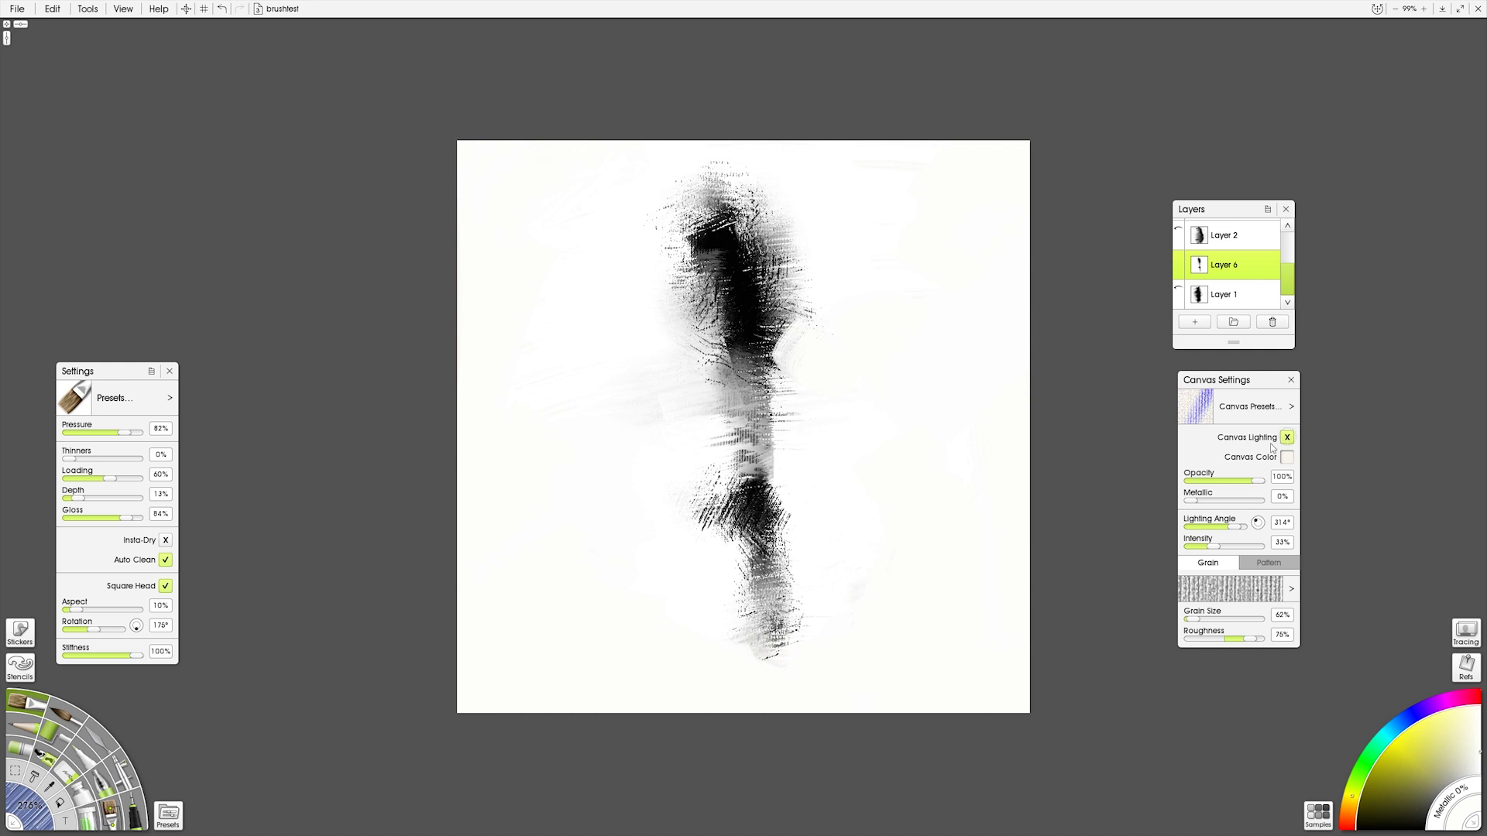
# Step: Hide Layer 6, show and select Layer 1, and paint off-white around its black shape with the oil brush
pyautogui.click(1180, 266)
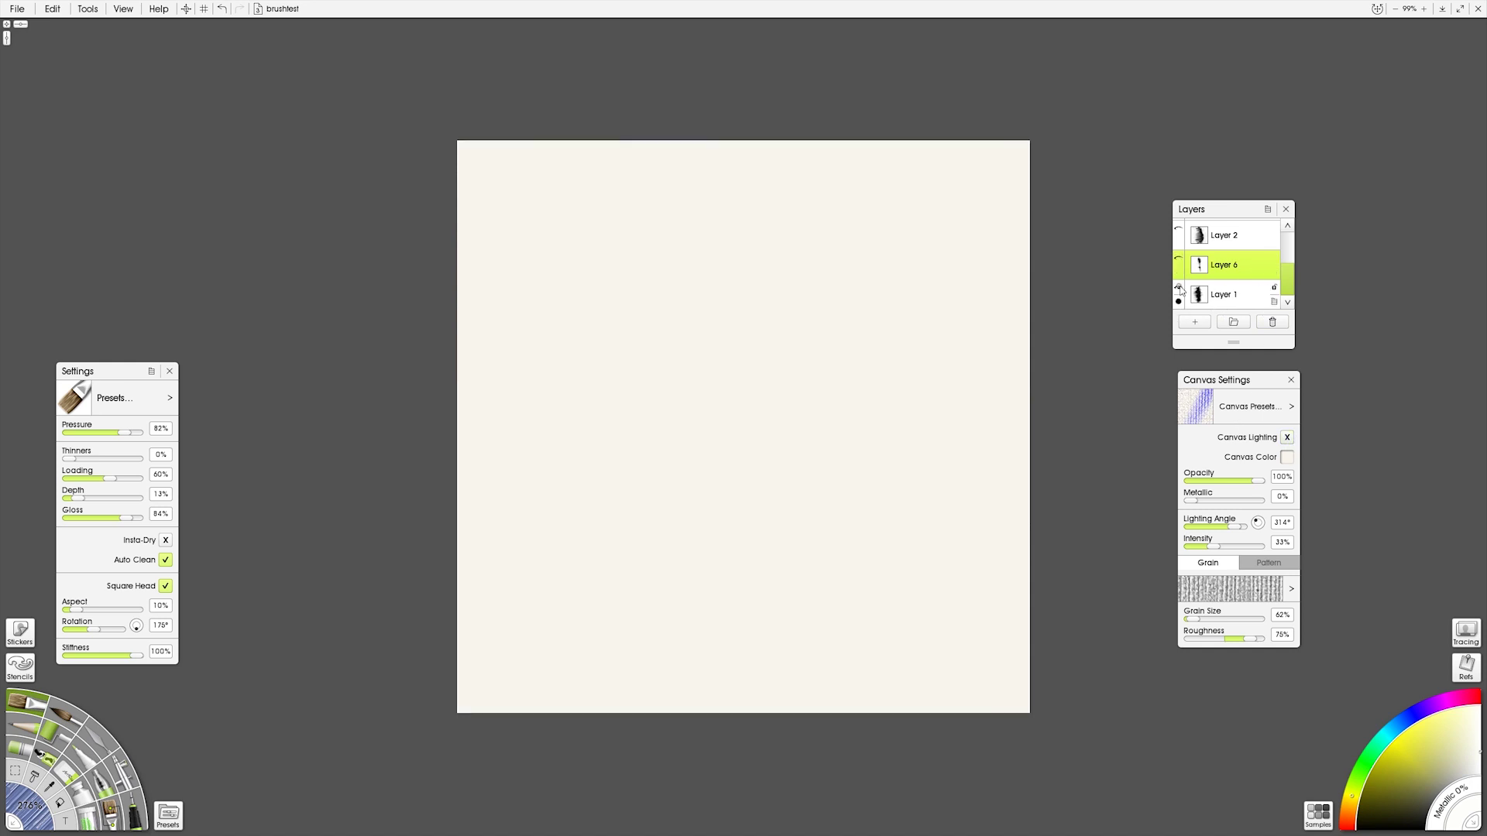
pyautogui.click(1180, 289)
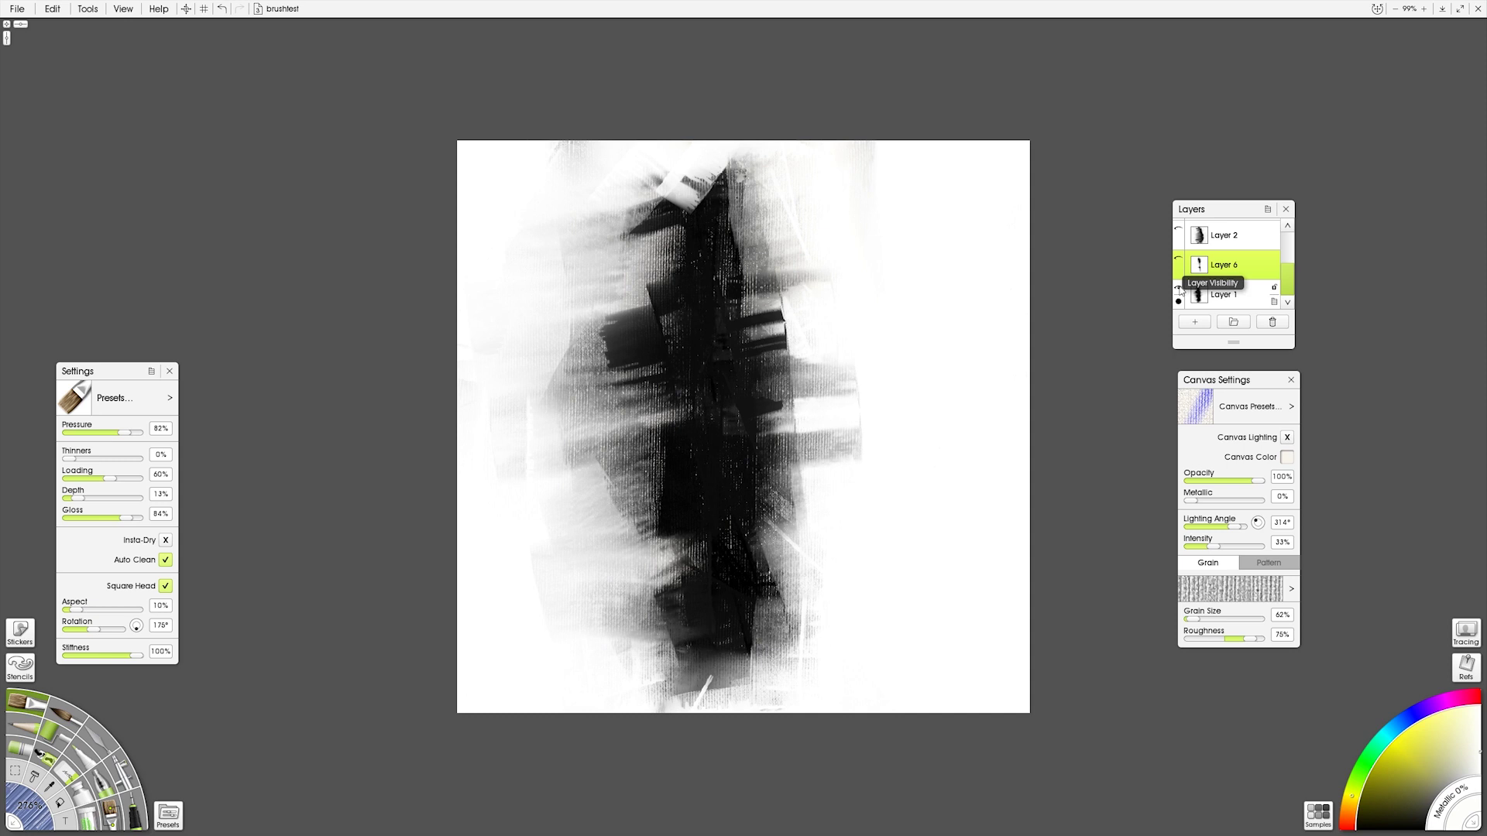
pyautogui.click(1179, 291)
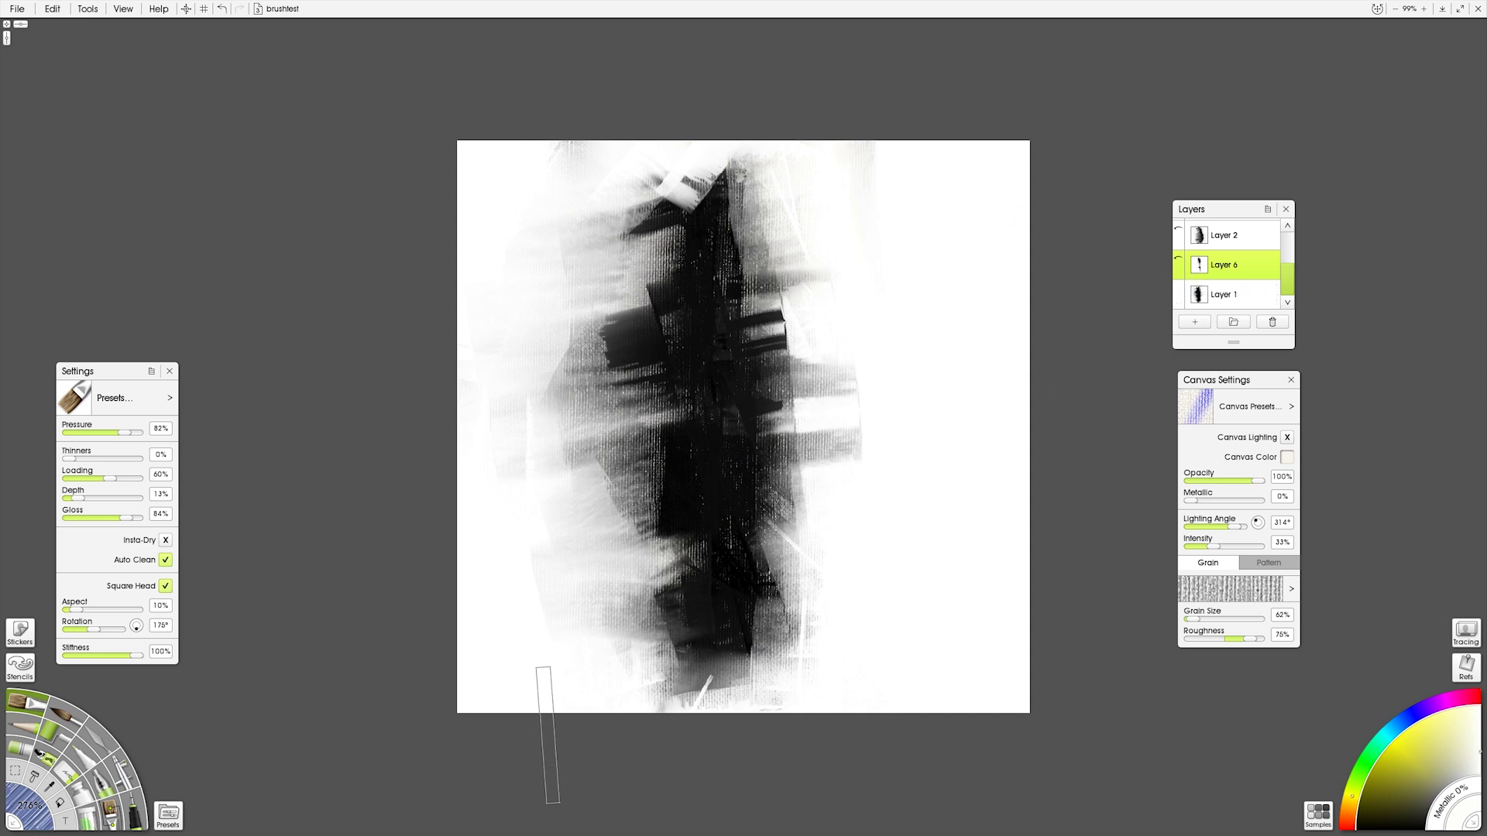
pyautogui.click(1229, 295)
pyautogui.moveTo(636, 722)
pyautogui.mouseDown()
pyautogui.moveTo(768, 721)
pyautogui.moveTo(732, 727)
pyautogui.moveTo(816, 660)
pyautogui.moveTo(835, 597)
pyautogui.moveTo(999, 641)
pyautogui.moveTo(917, 464)
pyautogui.moveTo(791, 527)
pyautogui.moveTo(836, 593)
pyautogui.moveTo(553, 674)
pyautogui.moveTo(621, 183)
pyautogui.moveTo(667, 111)
pyautogui.moveTo(600, 155)
pyautogui.moveTo(740, 101)
pyautogui.moveTo(810, 135)
pyautogui.moveTo(823, 256)
pyautogui.moveTo(762, 201)
pyautogui.moveTo(819, 233)
pyautogui.moveTo(777, 224)
pyautogui.moveTo(777, 190)
pyautogui.moveTo(927, 136)
pyautogui.moveTo(844, 295)
pyautogui.moveTo(743, 302)
pyautogui.moveTo(648, 108)
pyautogui.moveTo(990, 507)
pyautogui.mouseUp()
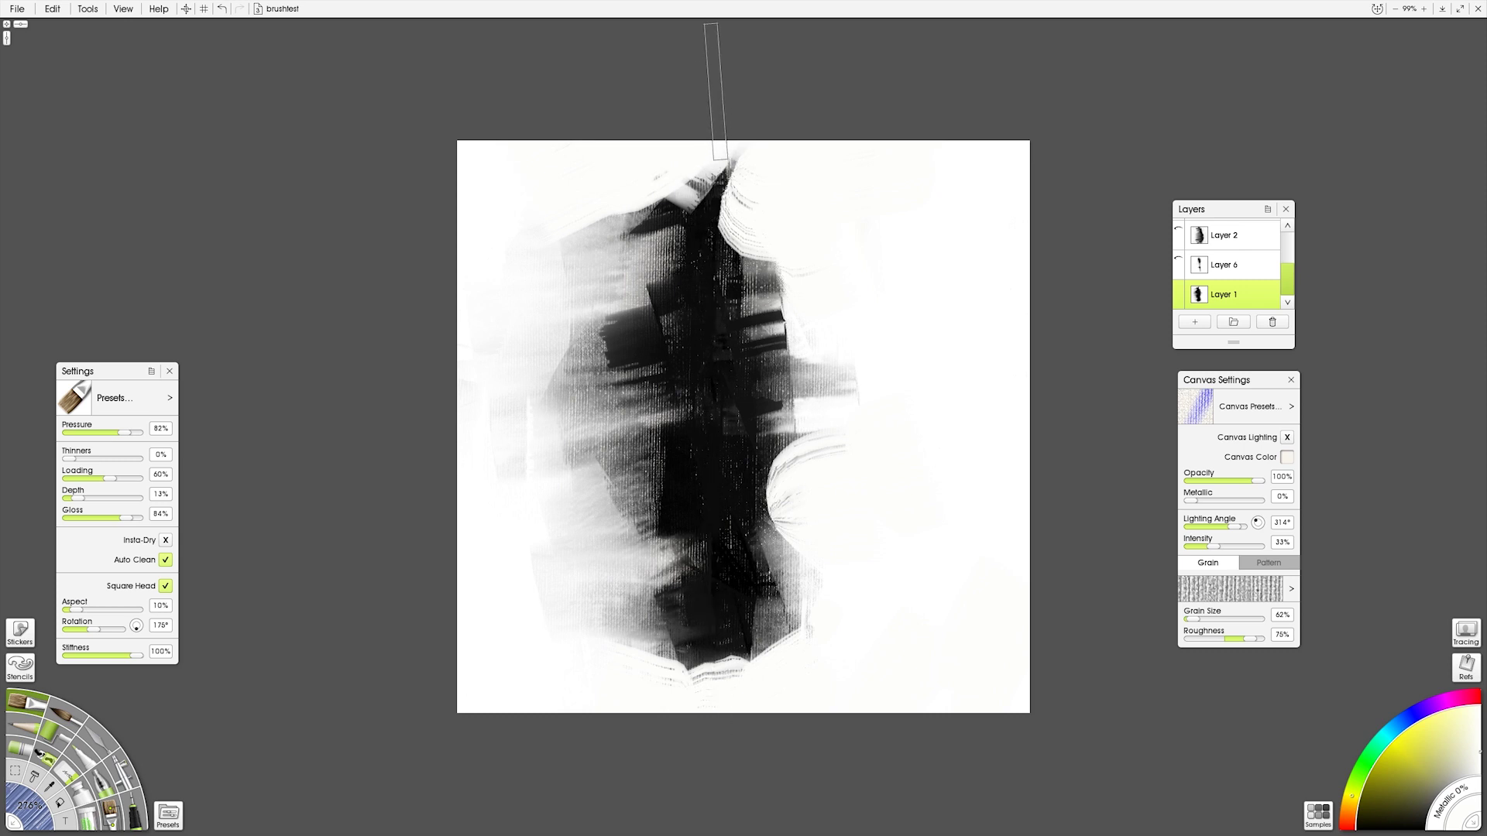
# Step: Show and select Layer 2 in place of Layer 1, and paint off-white around the edges of its black shape
pyautogui.click(1179, 262)
pyautogui.click(1179, 235)
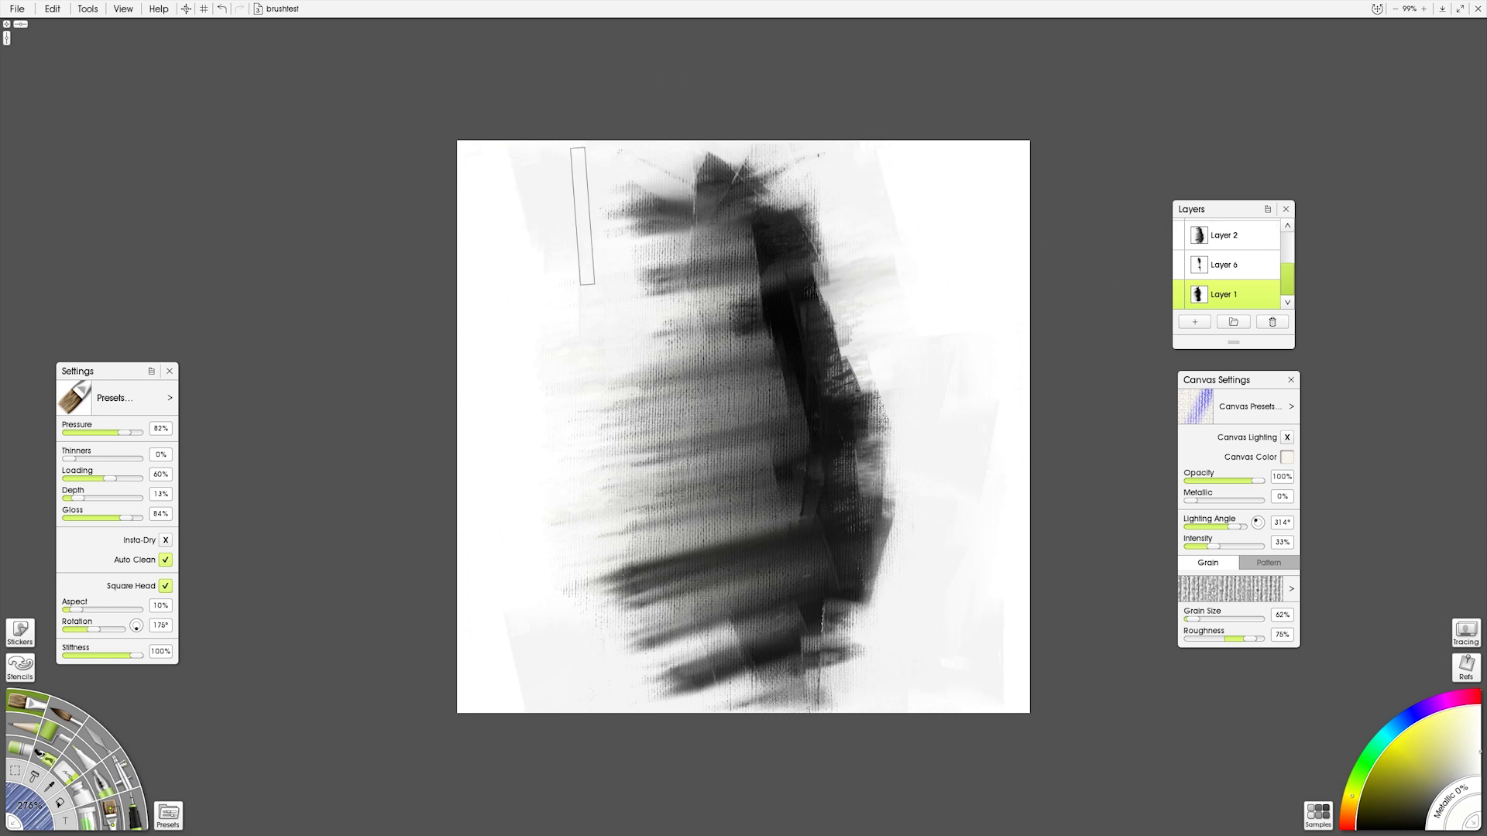
pyautogui.click(1222, 237)
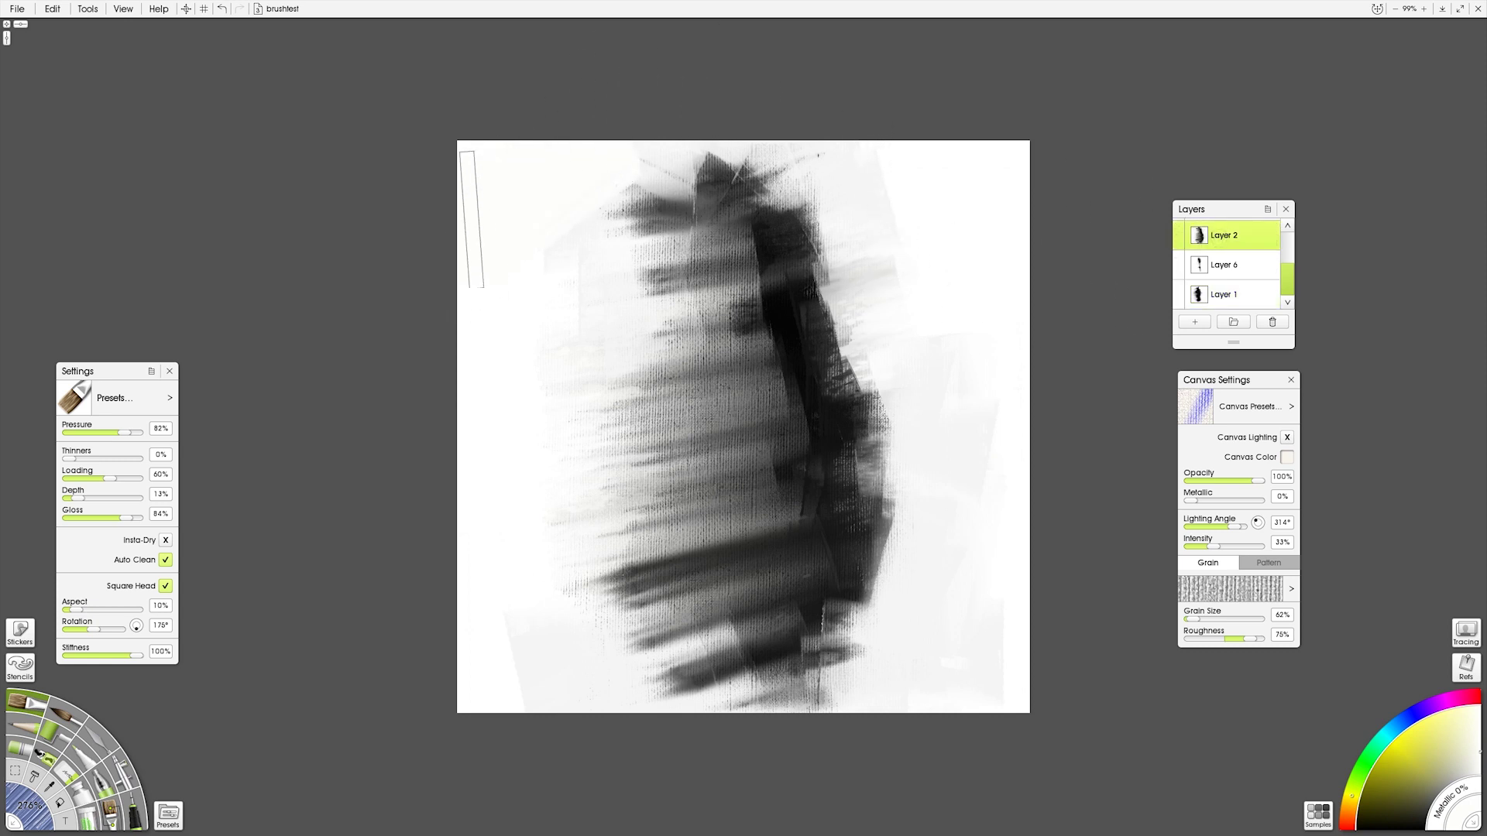
pyautogui.moveTo(951, 620)
pyautogui.mouseDown()
pyautogui.moveTo(914, 629)
pyautogui.moveTo(899, 699)
pyautogui.moveTo(972, 388)
pyautogui.moveTo(1000, 765)
pyautogui.mouseUp()
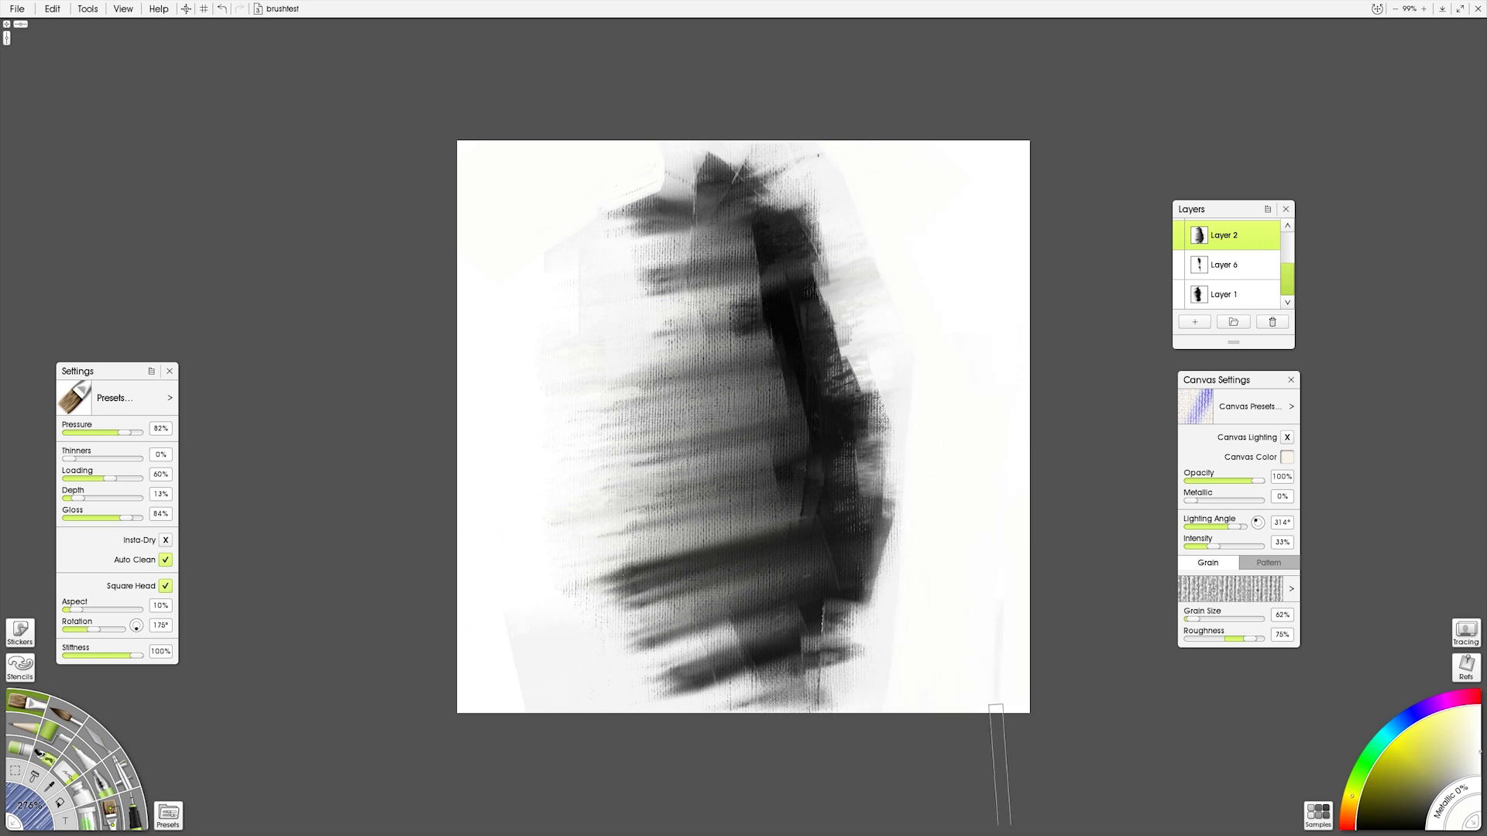
pyautogui.moveTo(940, 571)
pyautogui.mouseDown()
pyautogui.moveTo(901, 590)
pyautogui.moveTo(930, 560)
pyautogui.moveTo(868, 484)
pyautogui.moveTo(1010, 436)
pyautogui.moveTo(864, 369)
pyautogui.moveTo(896, 237)
pyautogui.mouseUp()
pyautogui.moveTo(457, 642)
pyautogui.mouseDown()
pyautogui.moveTo(599, 666)
pyautogui.moveTo(522, 581)
pyautogui.moveTo(589, 693)
pyautogui.moveTo(668, 750)
pyautogui.moveTo(860, 720)
pyautogui.moveTo(1107, 460)
pyautogui.mouseUp()
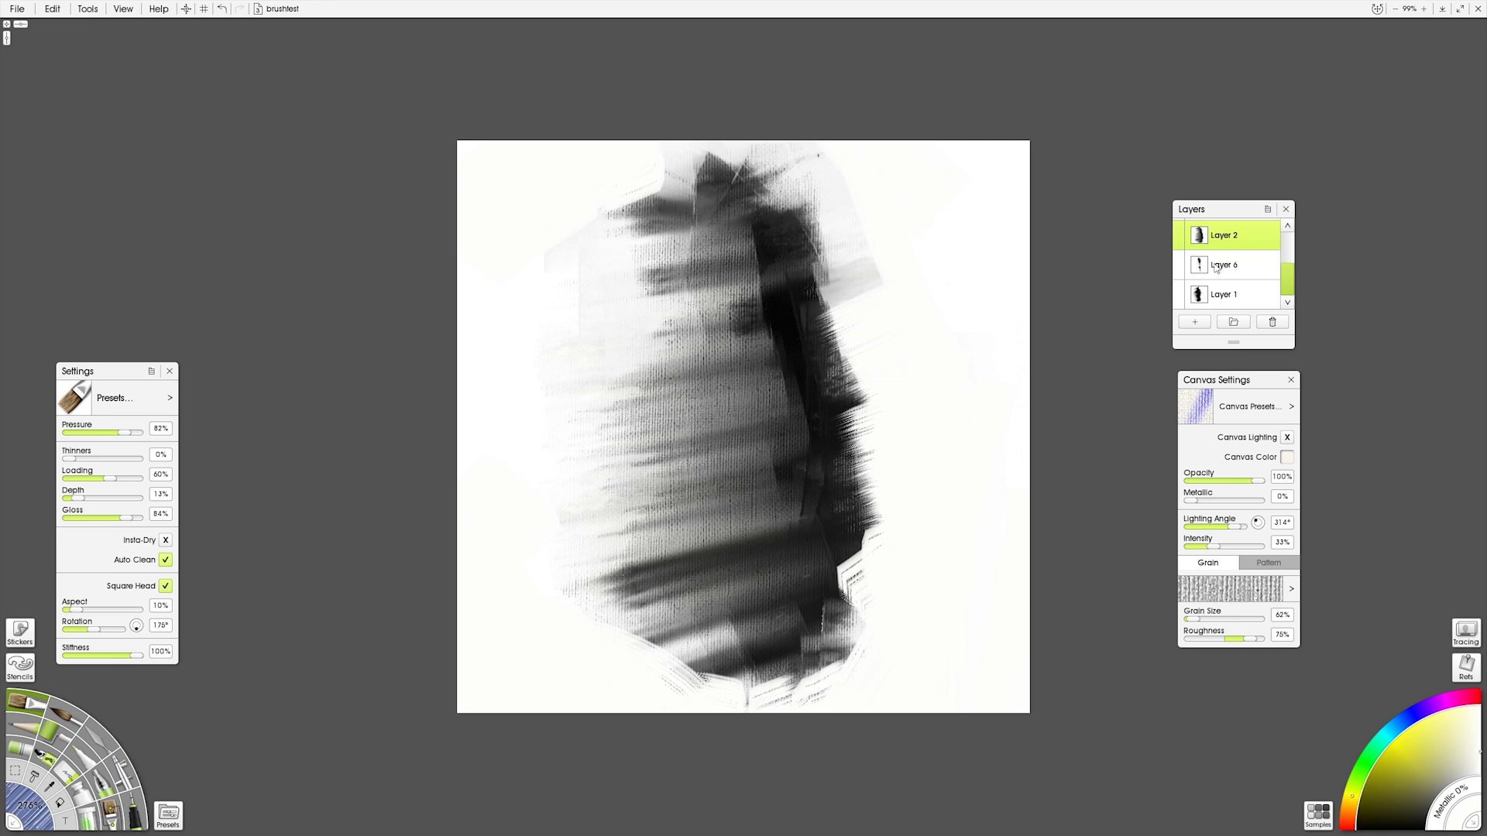
pyautogui.moveTo(1288, 286); pyautogui.dragTo(1288, 241)
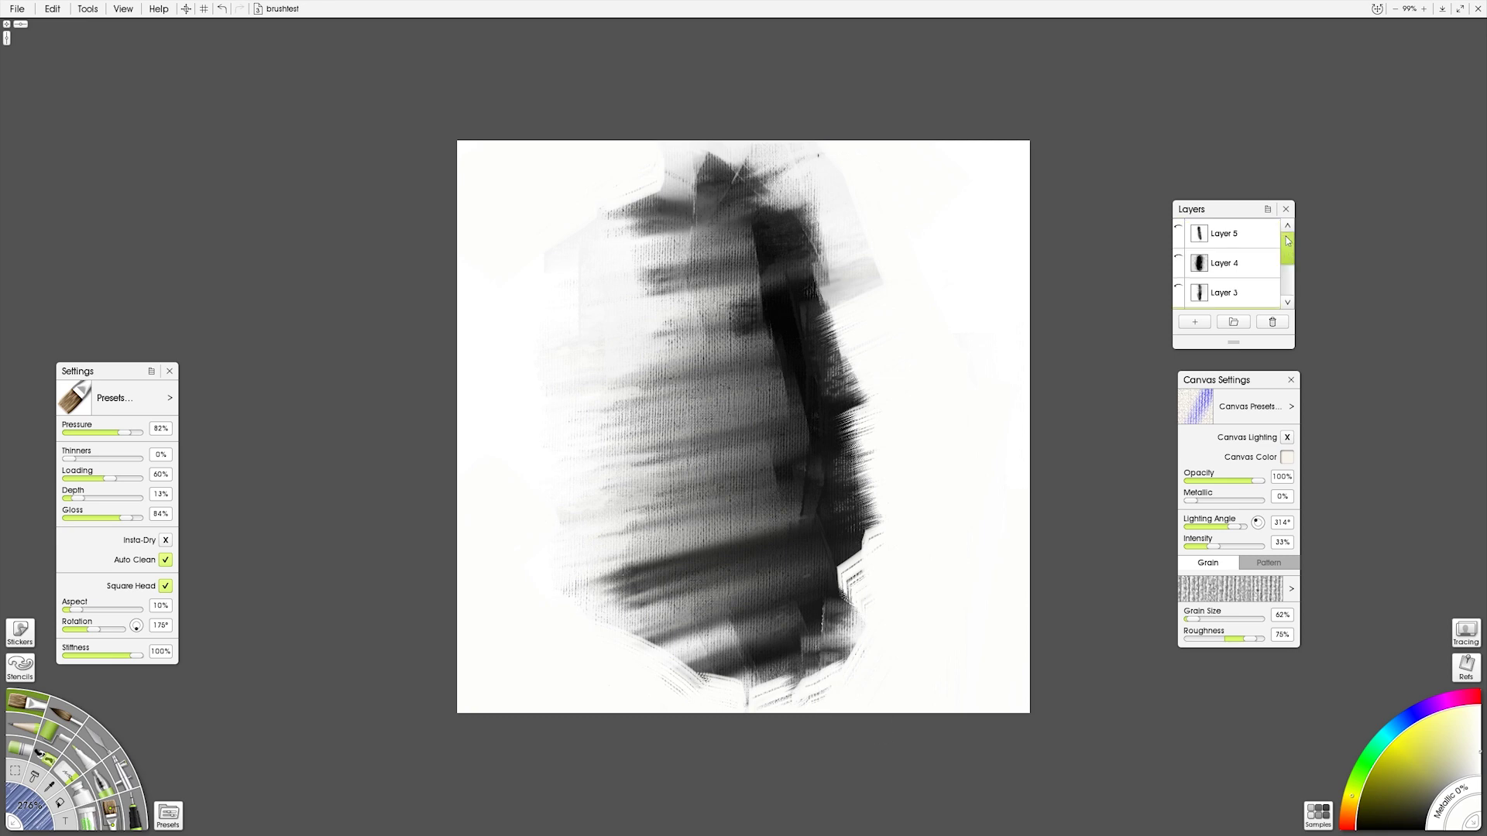
# Step: Show and select Layer 4, and paint off-white around the edges of its black shape
pyautogui.click(1178, 261)
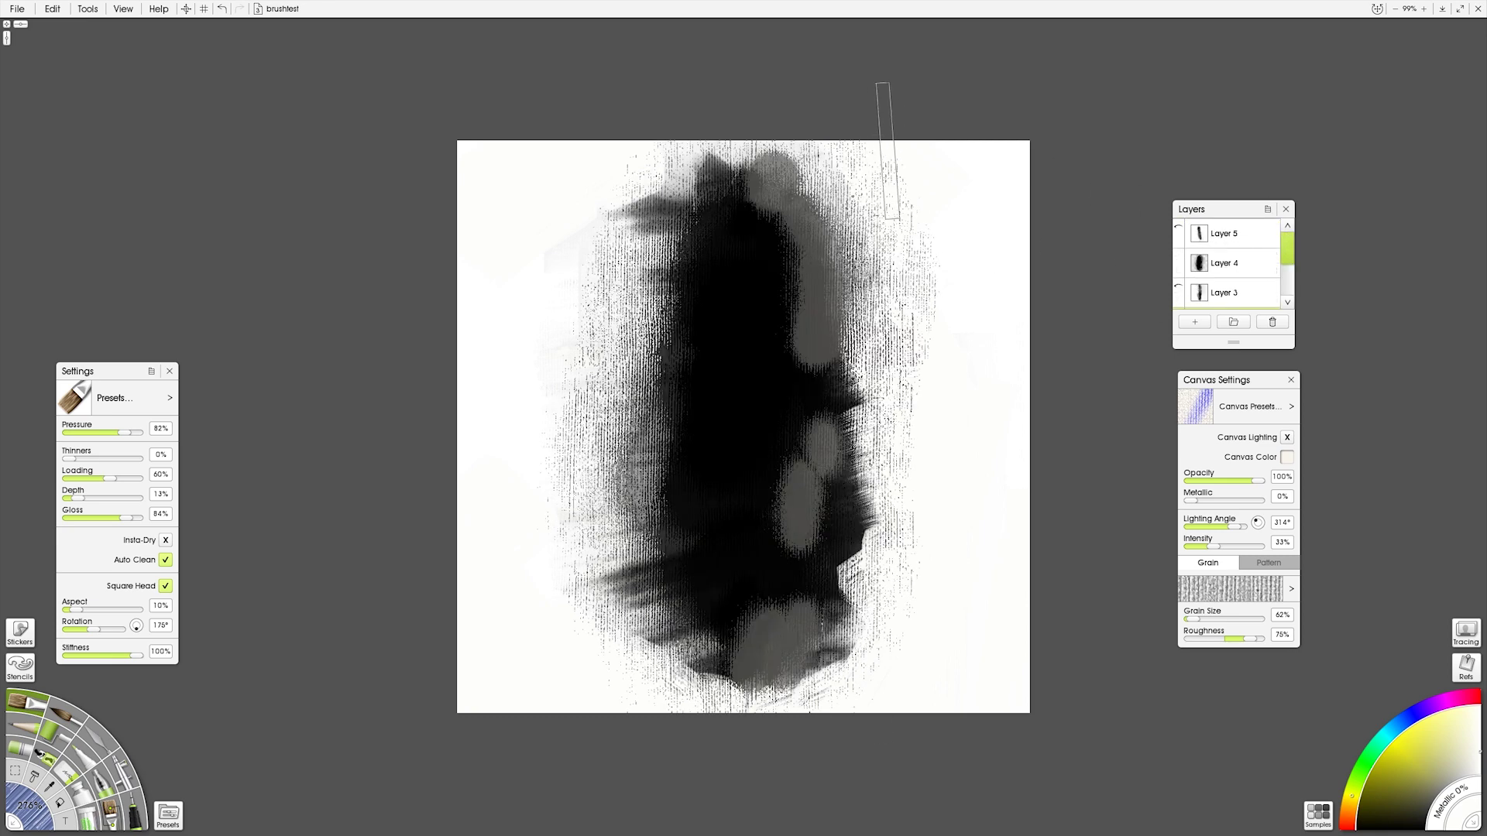
pyautogui.click(1243, 267)
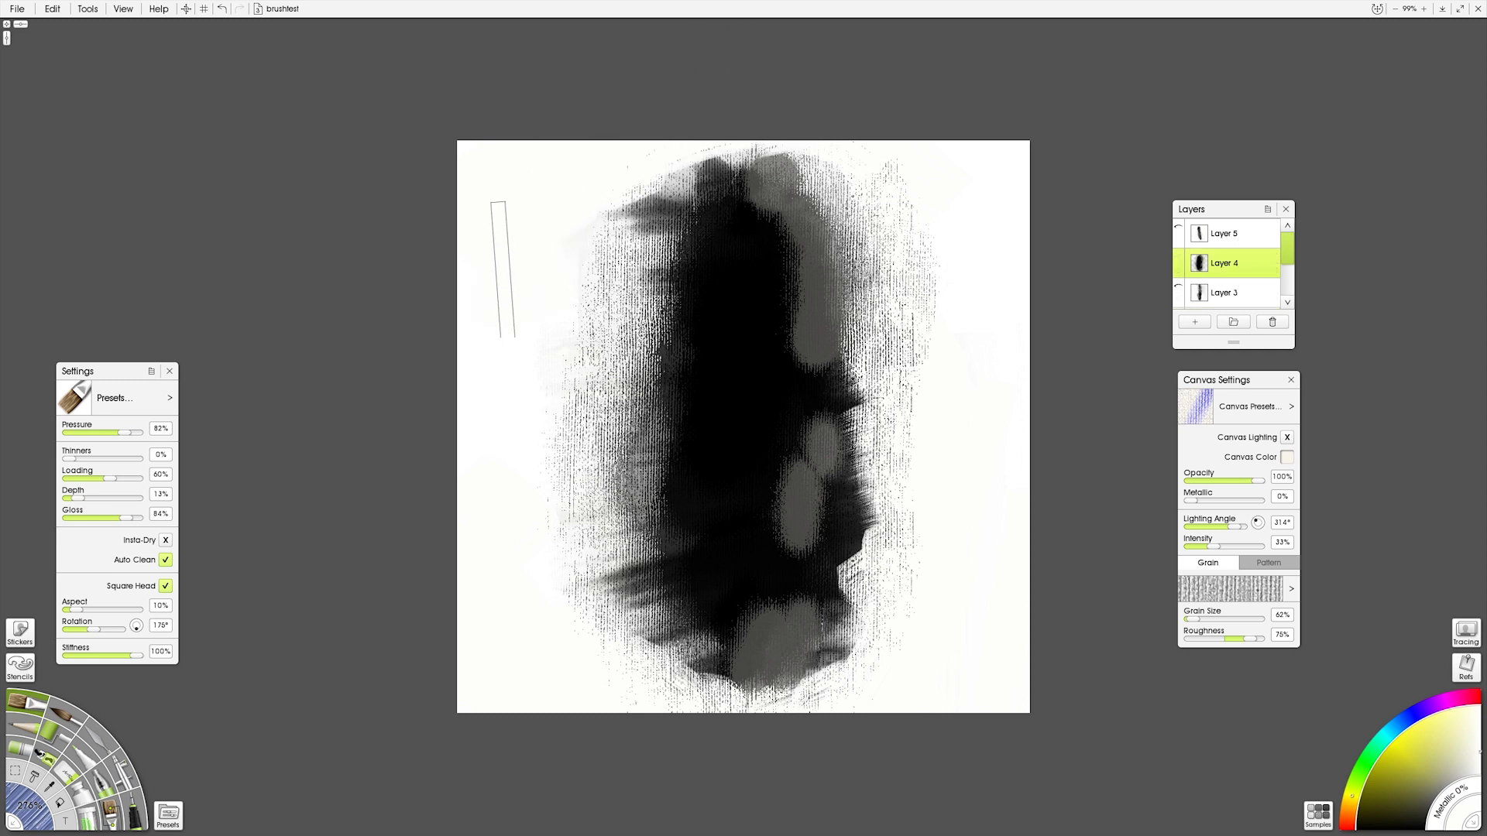
pyautogui.moveTo(683, 719); pyautogui.dragTo(742, 714)
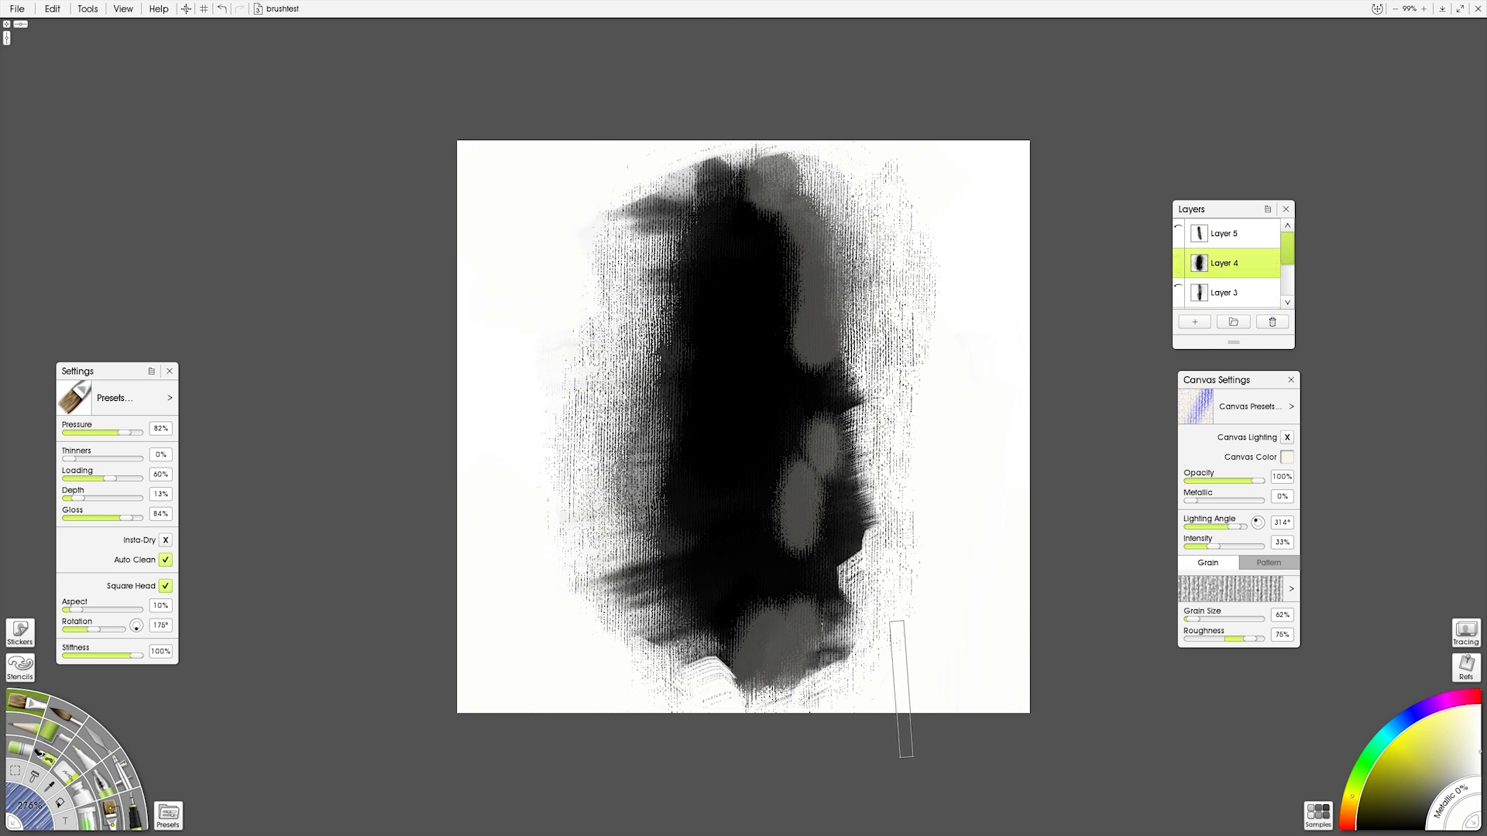
pyautogui.moveTo(904, 688); pyautogui.dragTo(776, 749)
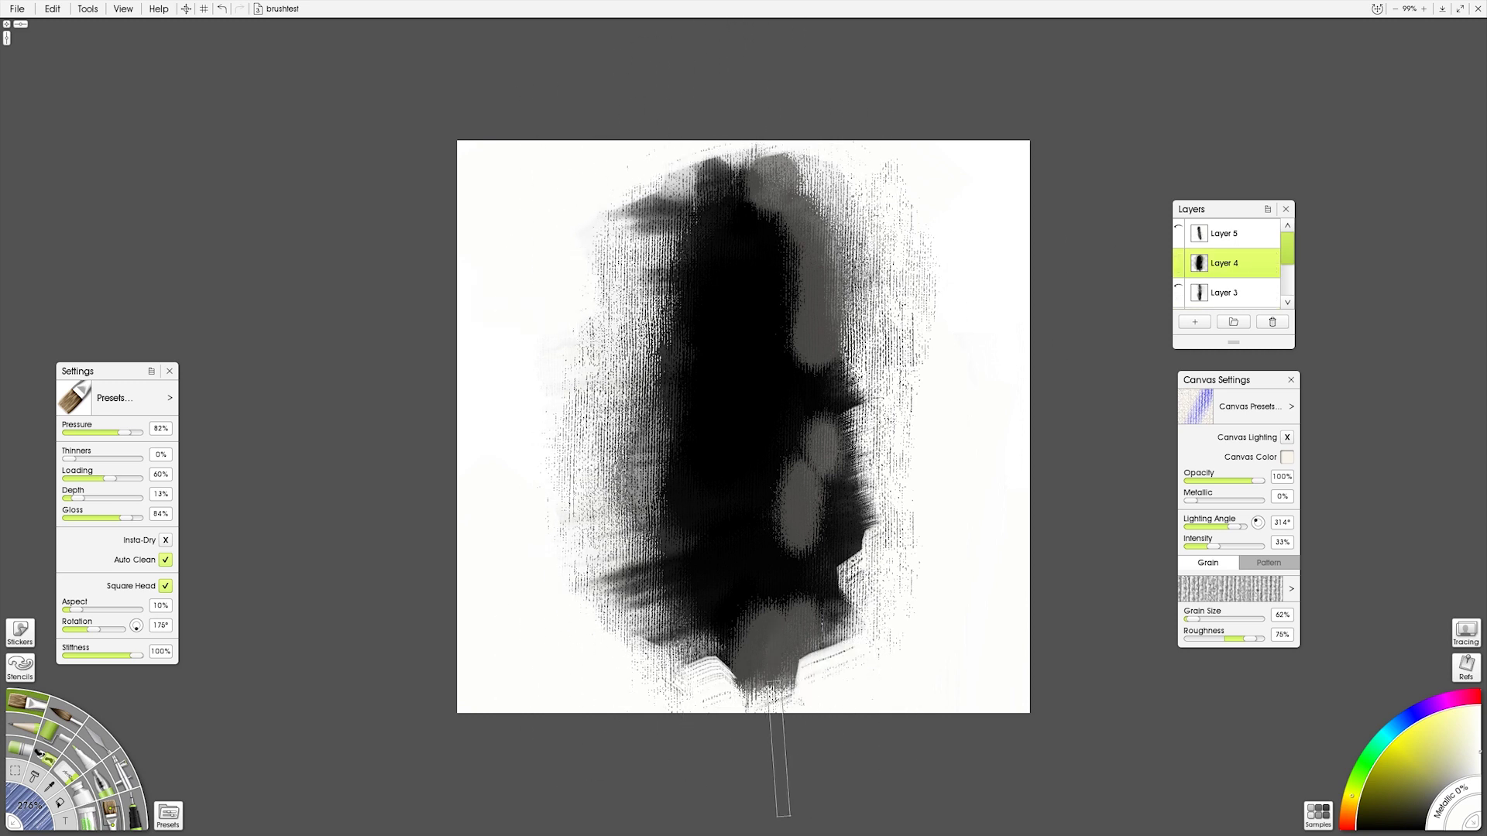
# Step: Show and select Layer 5, and paint off-white over the stray marks around the lower end of its dark shape
pyautogui.click(1179, 233)
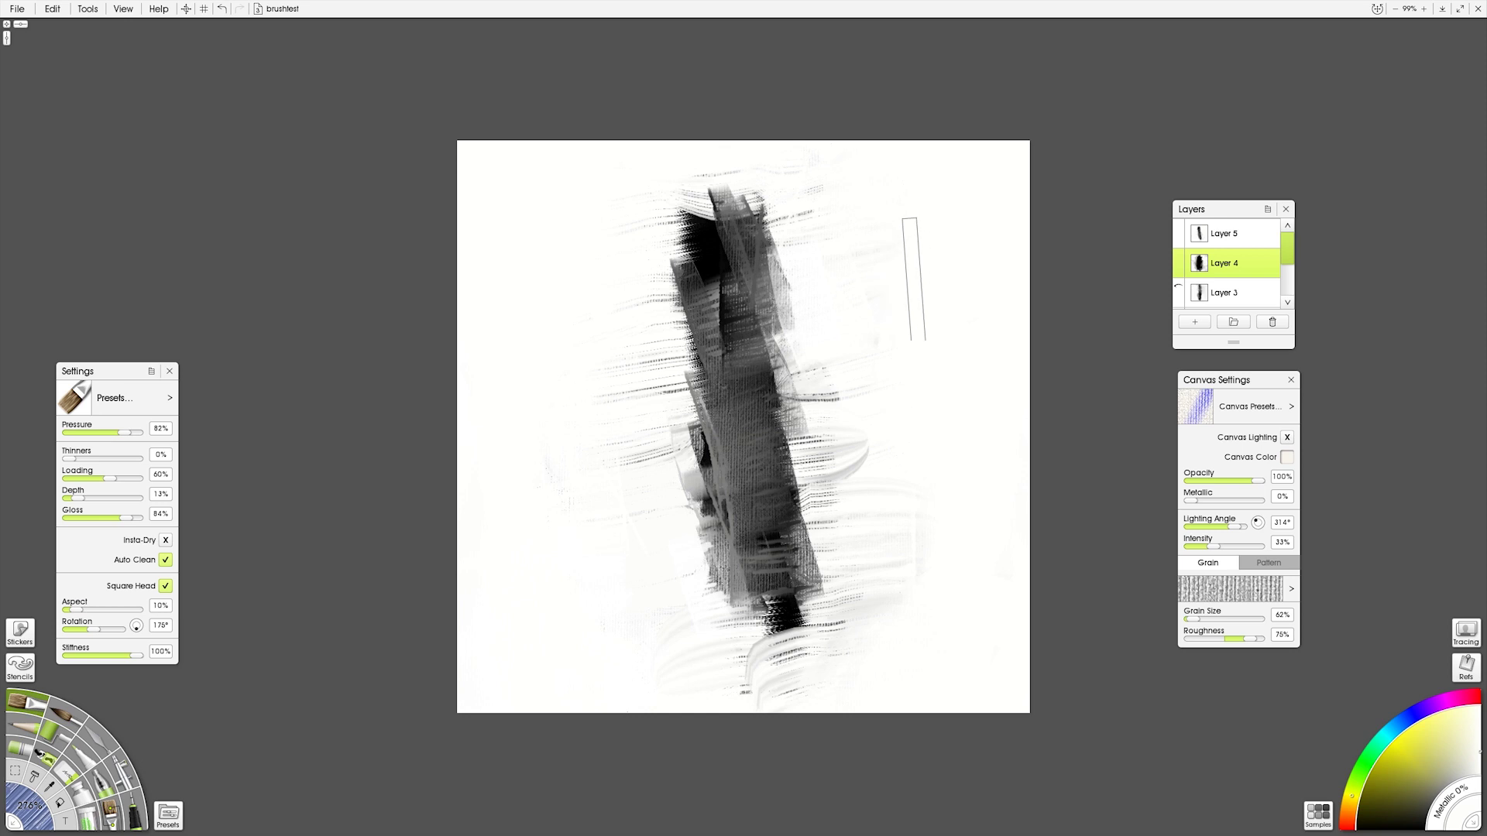
pyautogui.click(1237, 240)
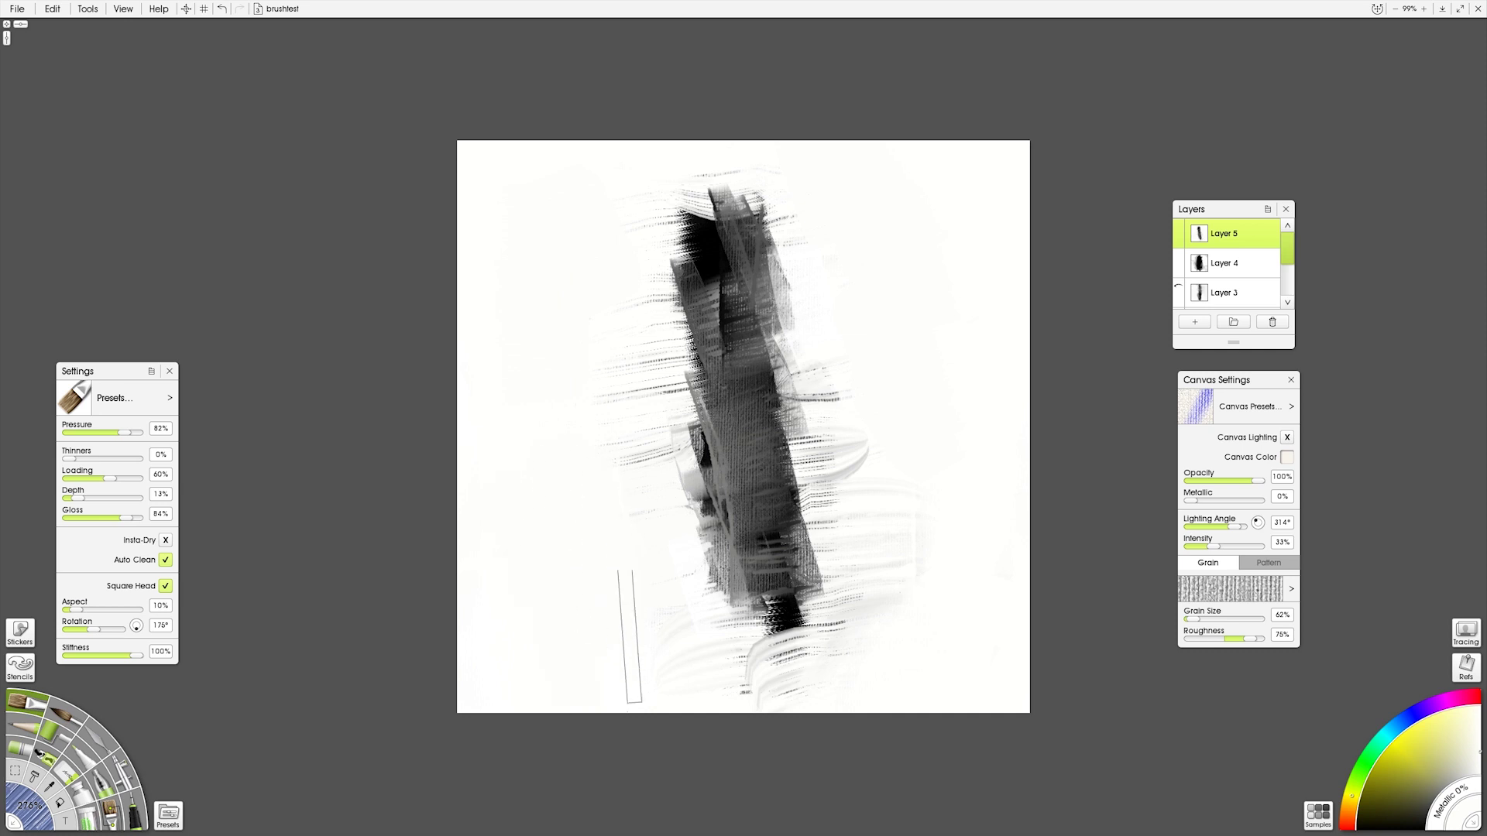
pyautogui.moveTo(830, 714); pyautogui.dragTo(889, 627)
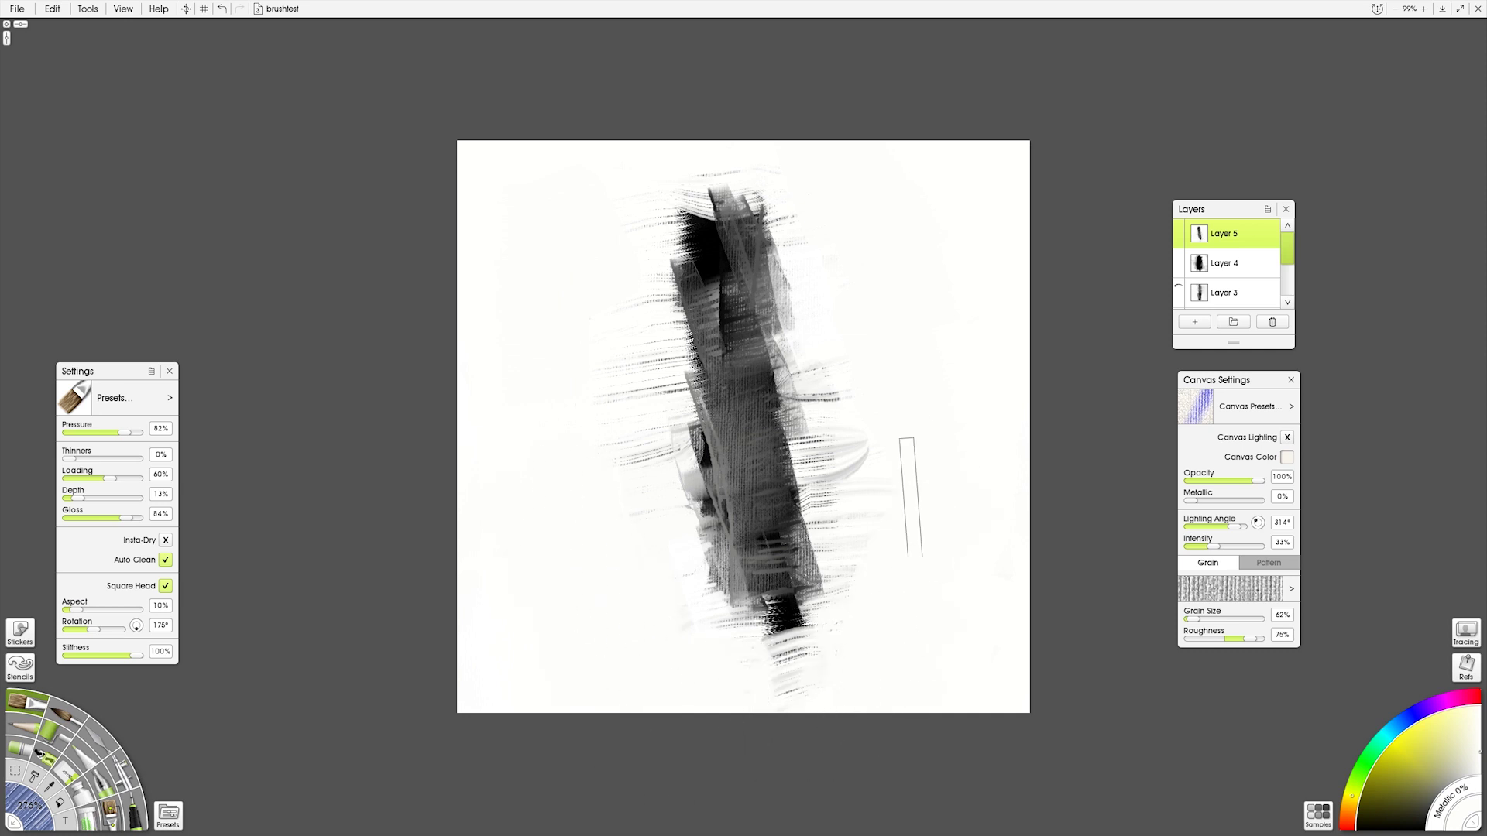
# Step: Export the Layer 5 brush shape to the Desktop as the PNG image brushtest1
pyautogui.click(23, 9)
pyautogui.click(48, 119)
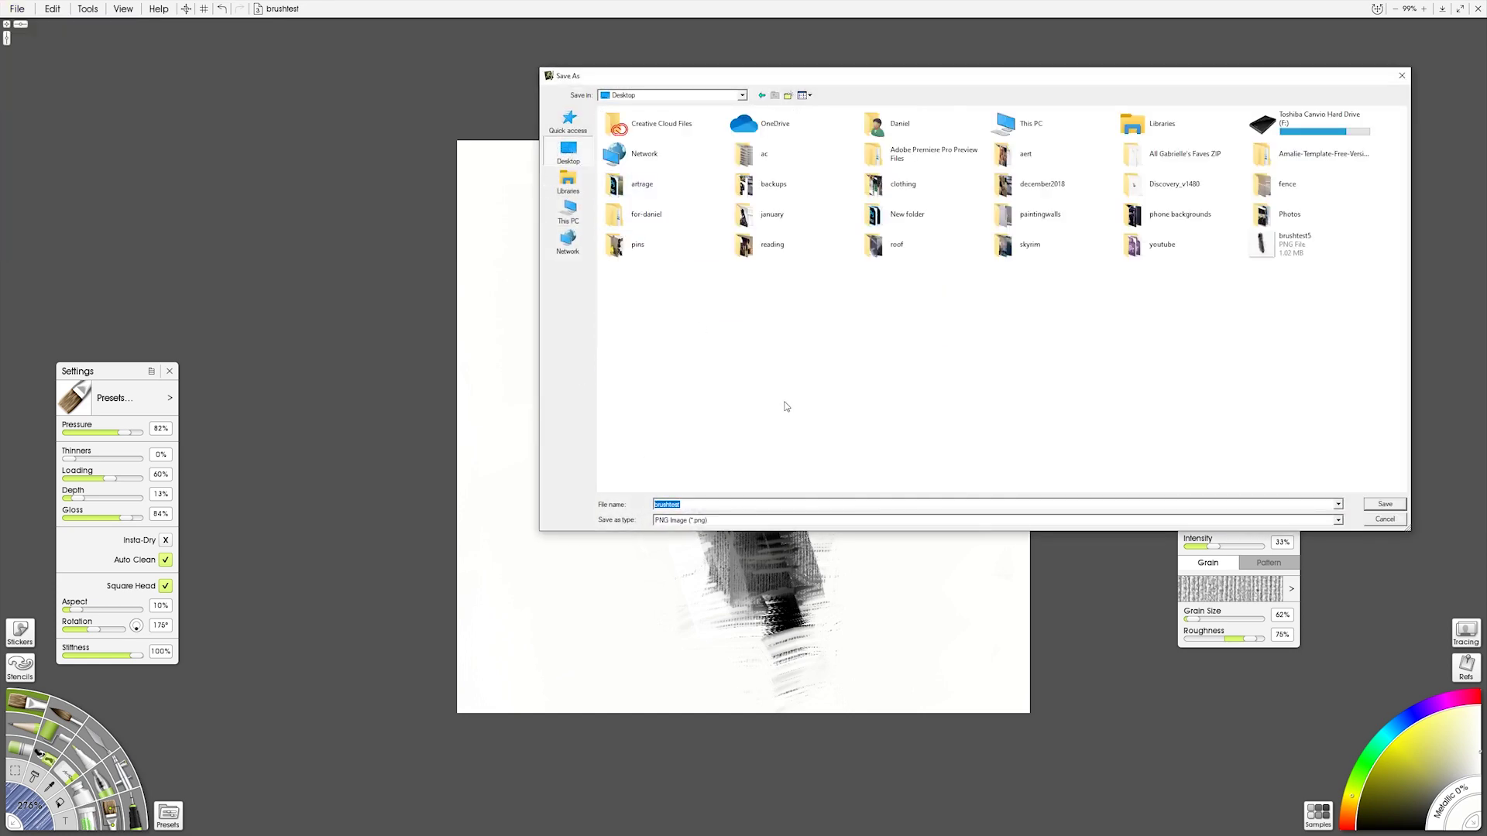
pyautogui.click(699, 506)
pyautogui.click(1382, 505)
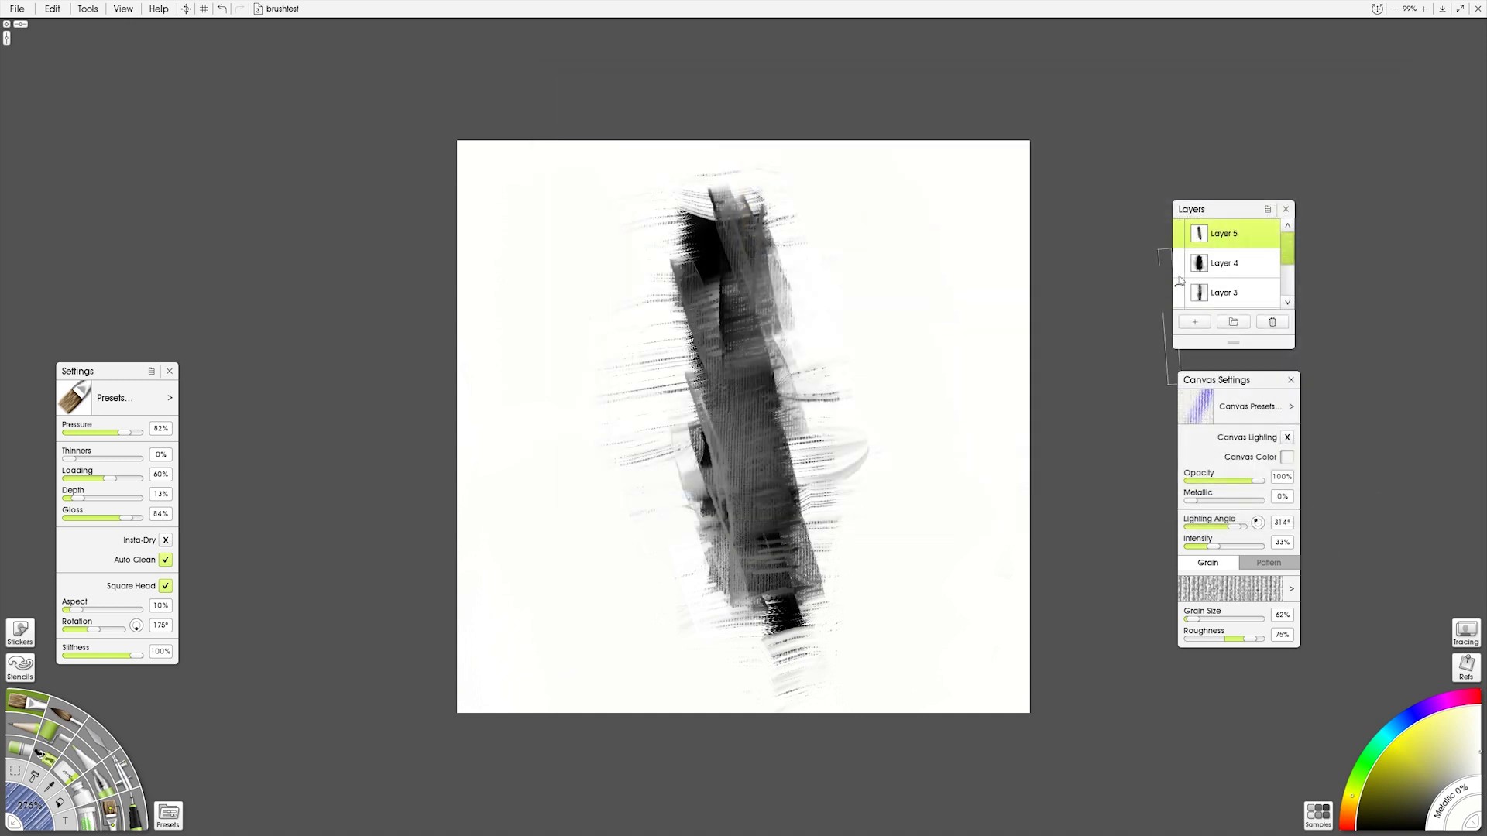
# Step: Hide Layer 5 and export the Layer 4 brush shape to the Desktop as the PNG image brushtest2
pyautogui.click(1178, 230)
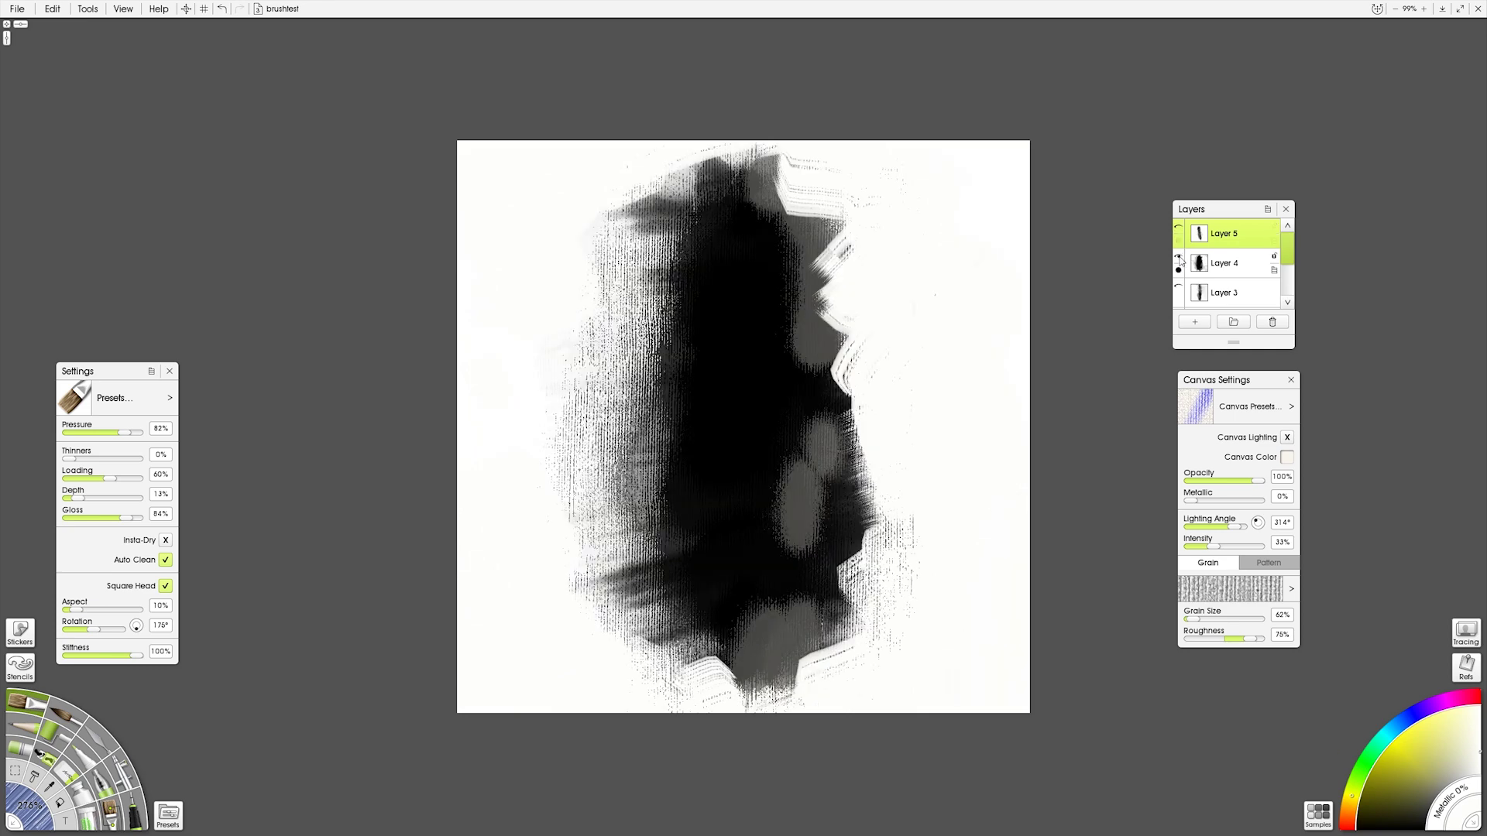
pyautogui.click(17, 9)
pyautogui.click(67, 120)
pyautogui.click(694, 505)
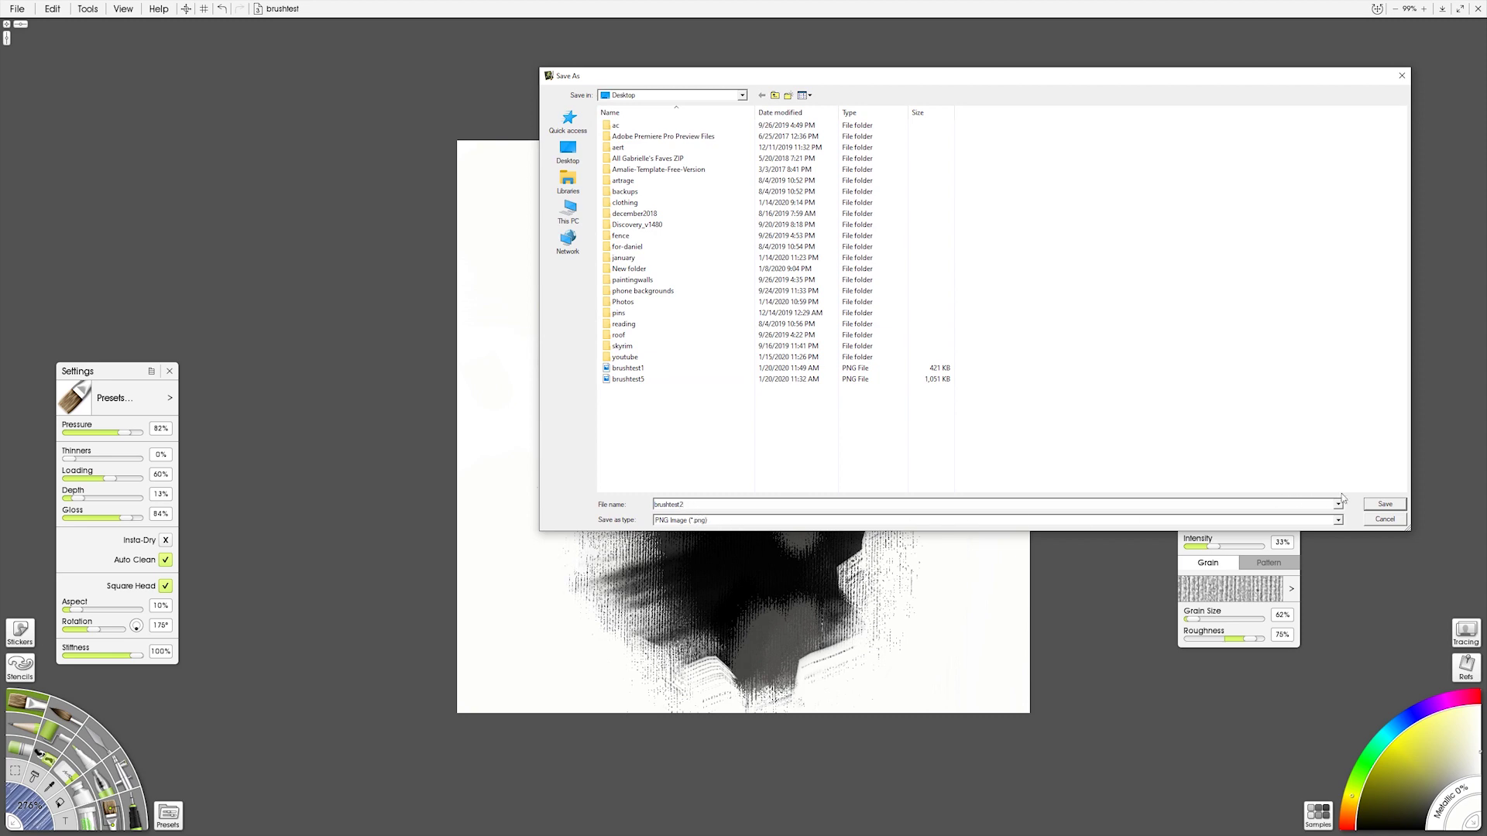
pyautogui.write('2')
pyautogui.click(1383, 503)
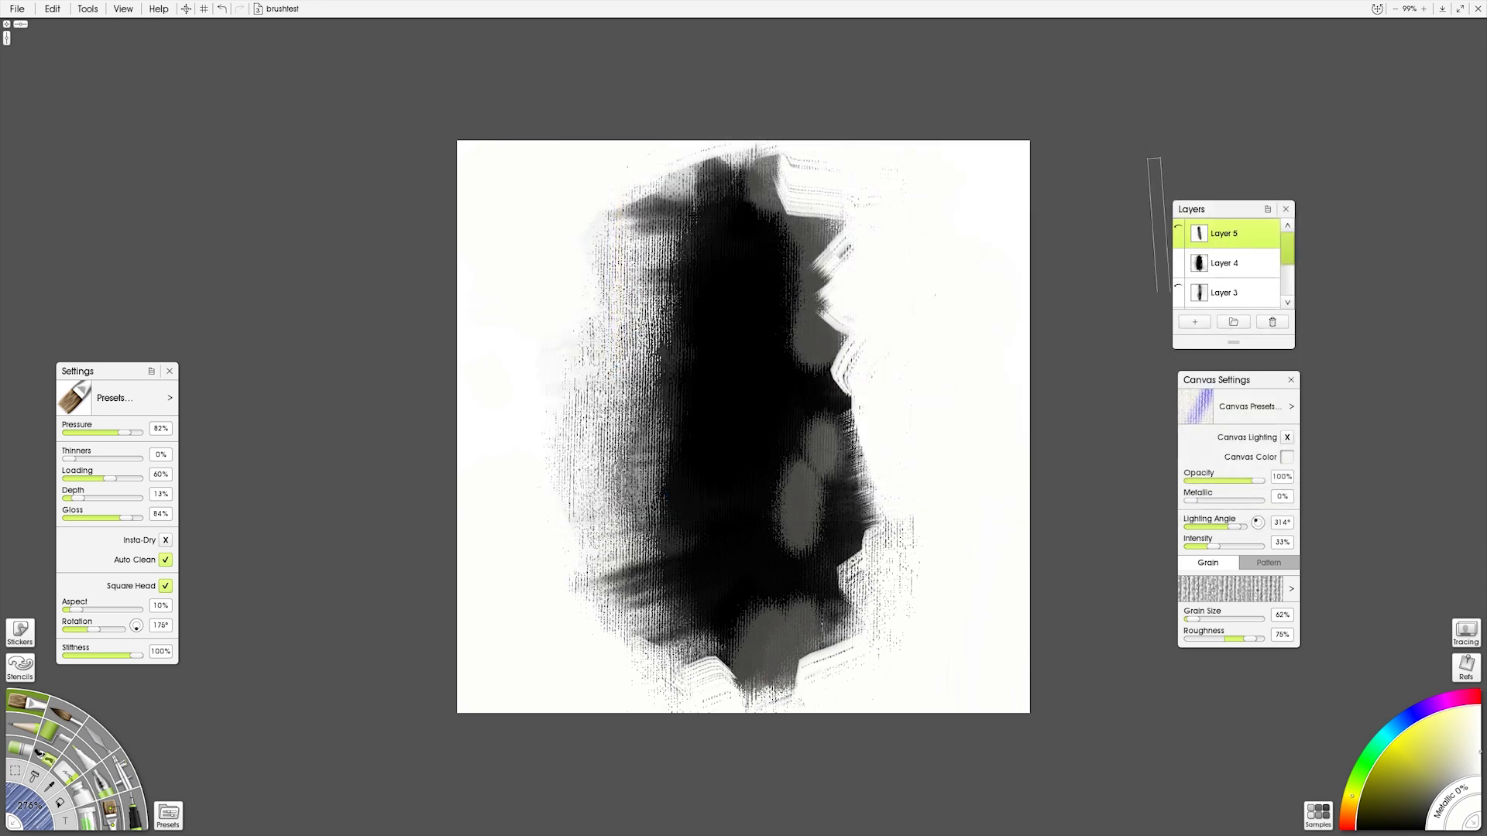
# Step: Hide Layer 4 and export the Layer 3 brush shape to the Desktop as the PNG image brushtest3
pyautogui.click(1178, 263)
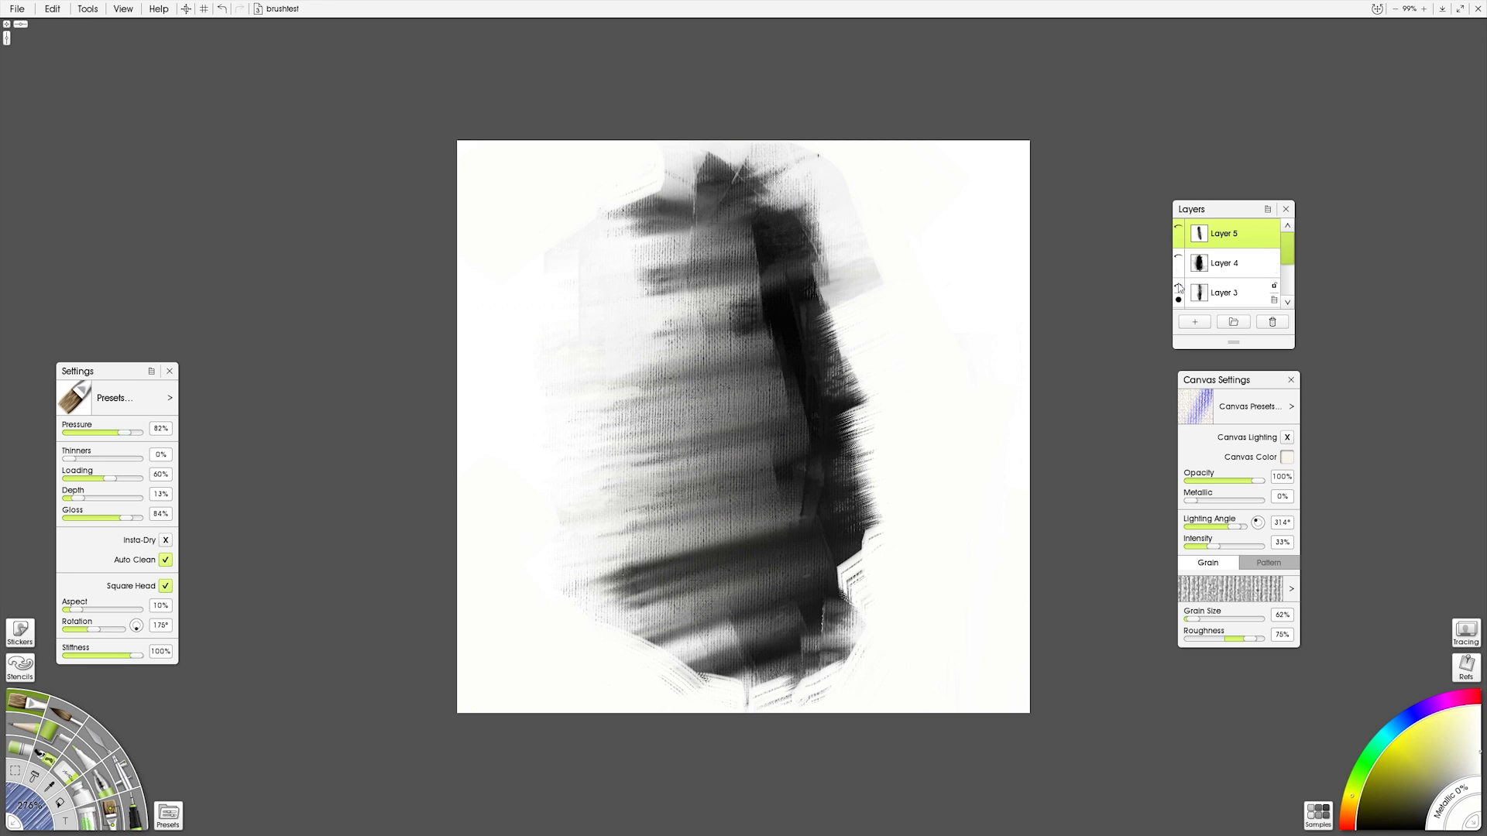
pyautogui.click(1178, 294)
pyautogui.click(16, 8)
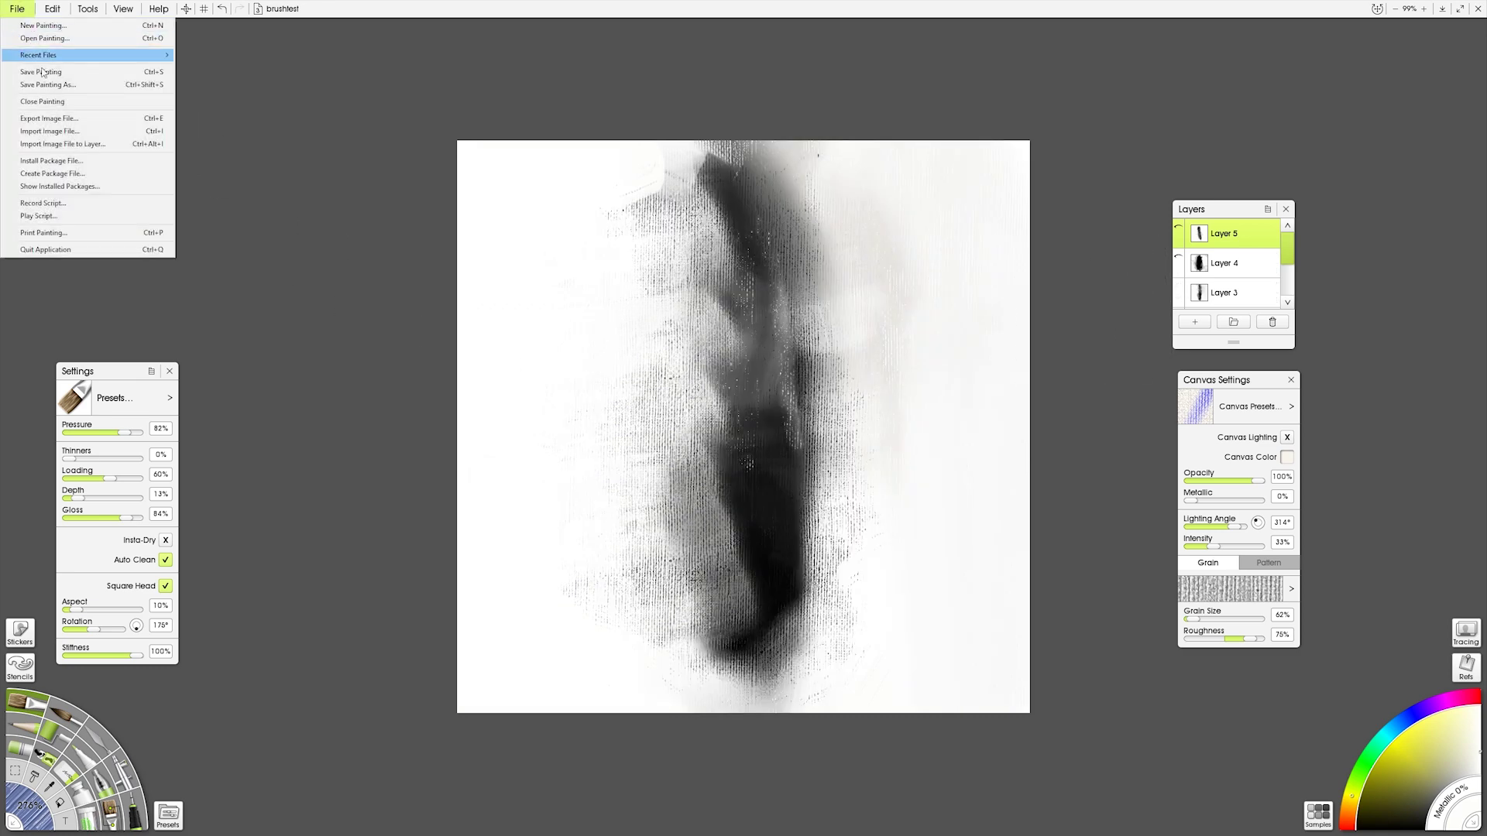
pyautogui.click(56, 120)
pyautogui.click(686, 505)
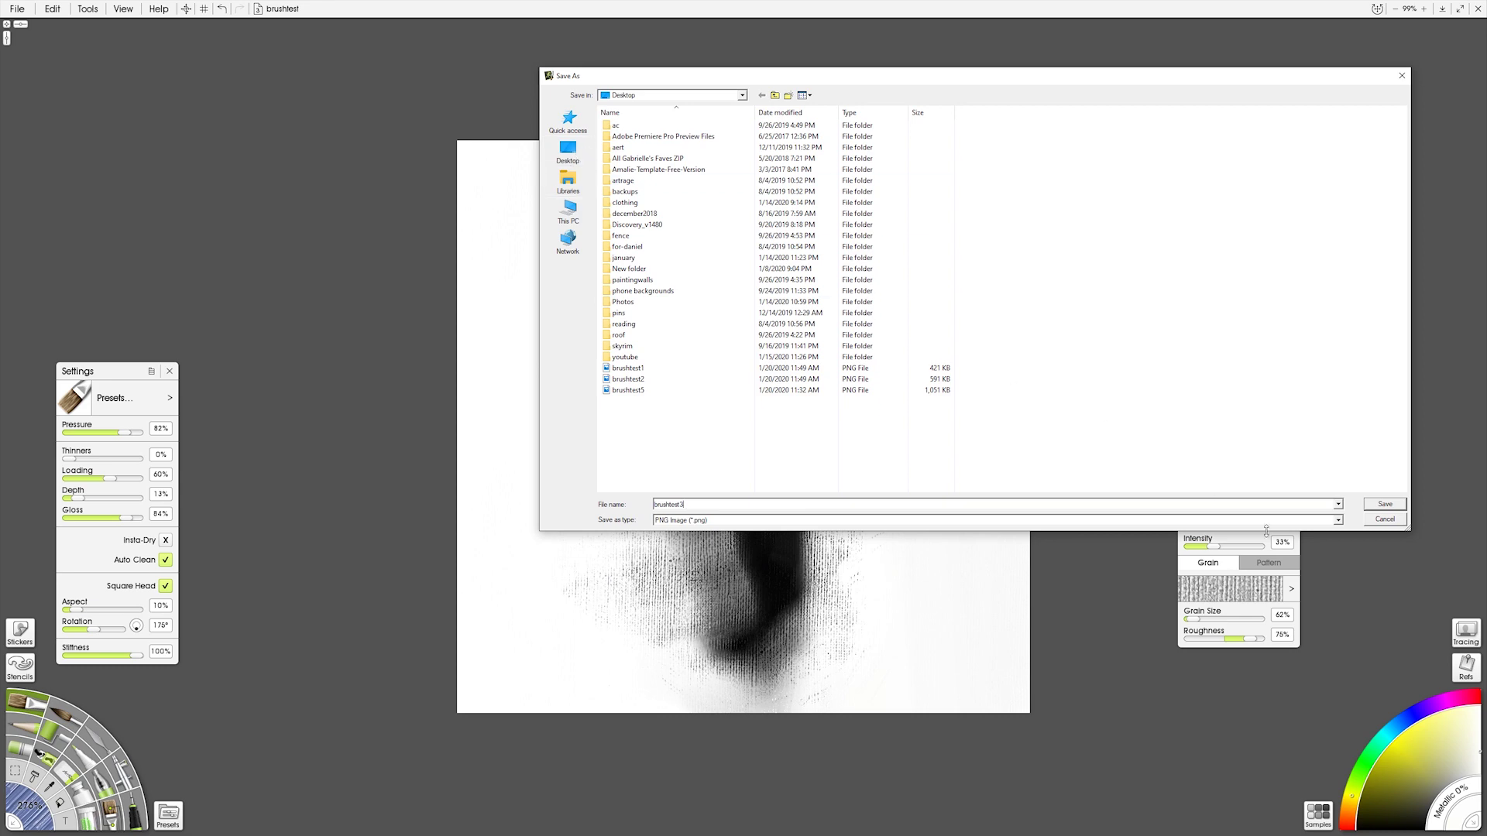
pyautogui.click(1383, 505)
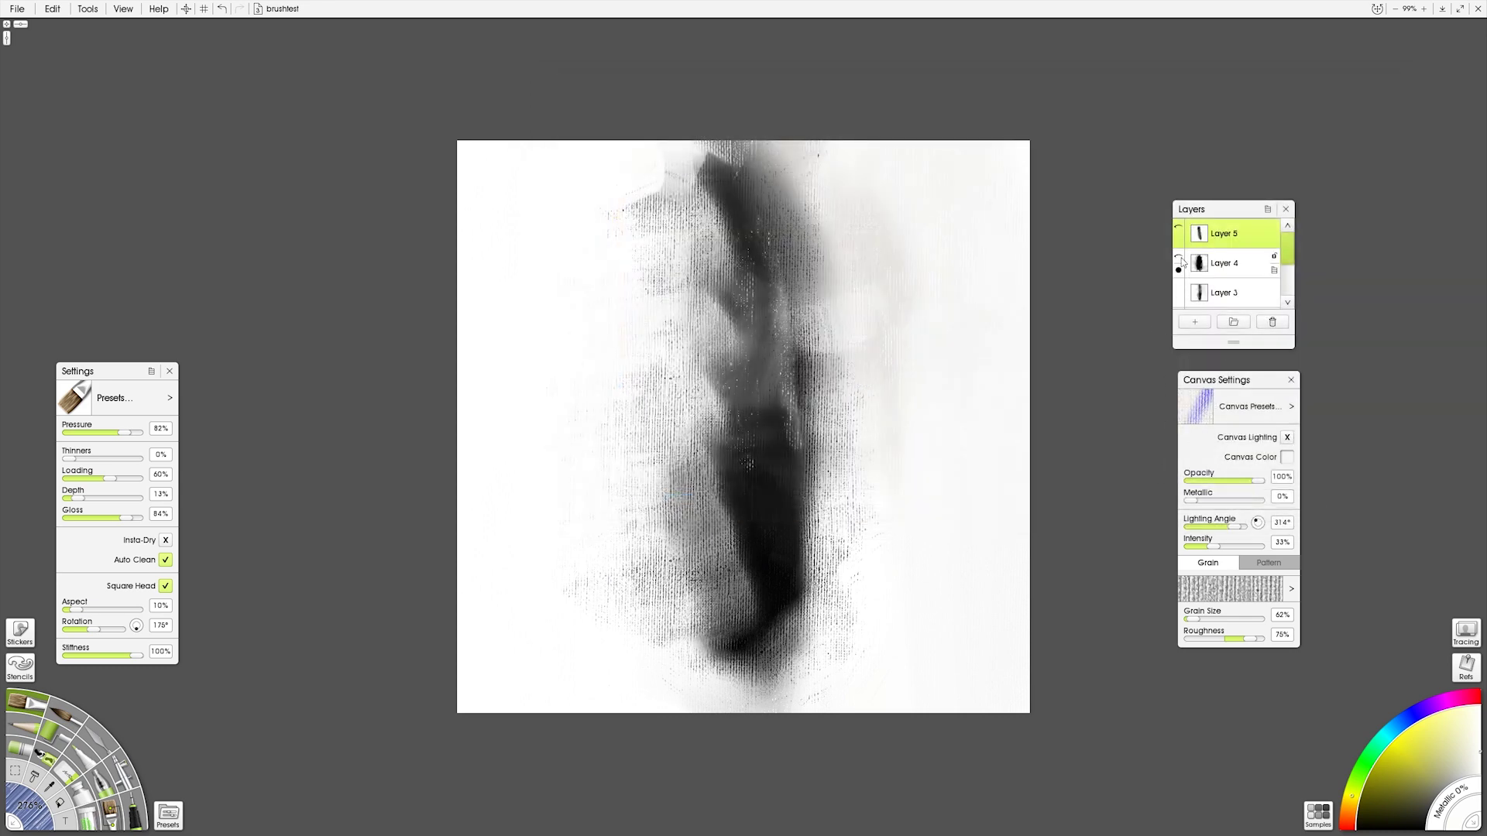
# Step: Hide Layer 3, select Layer 2, and export its brush shape to the Desktop as the PNG image brushtest4
pyautogui.click(1178, 290)
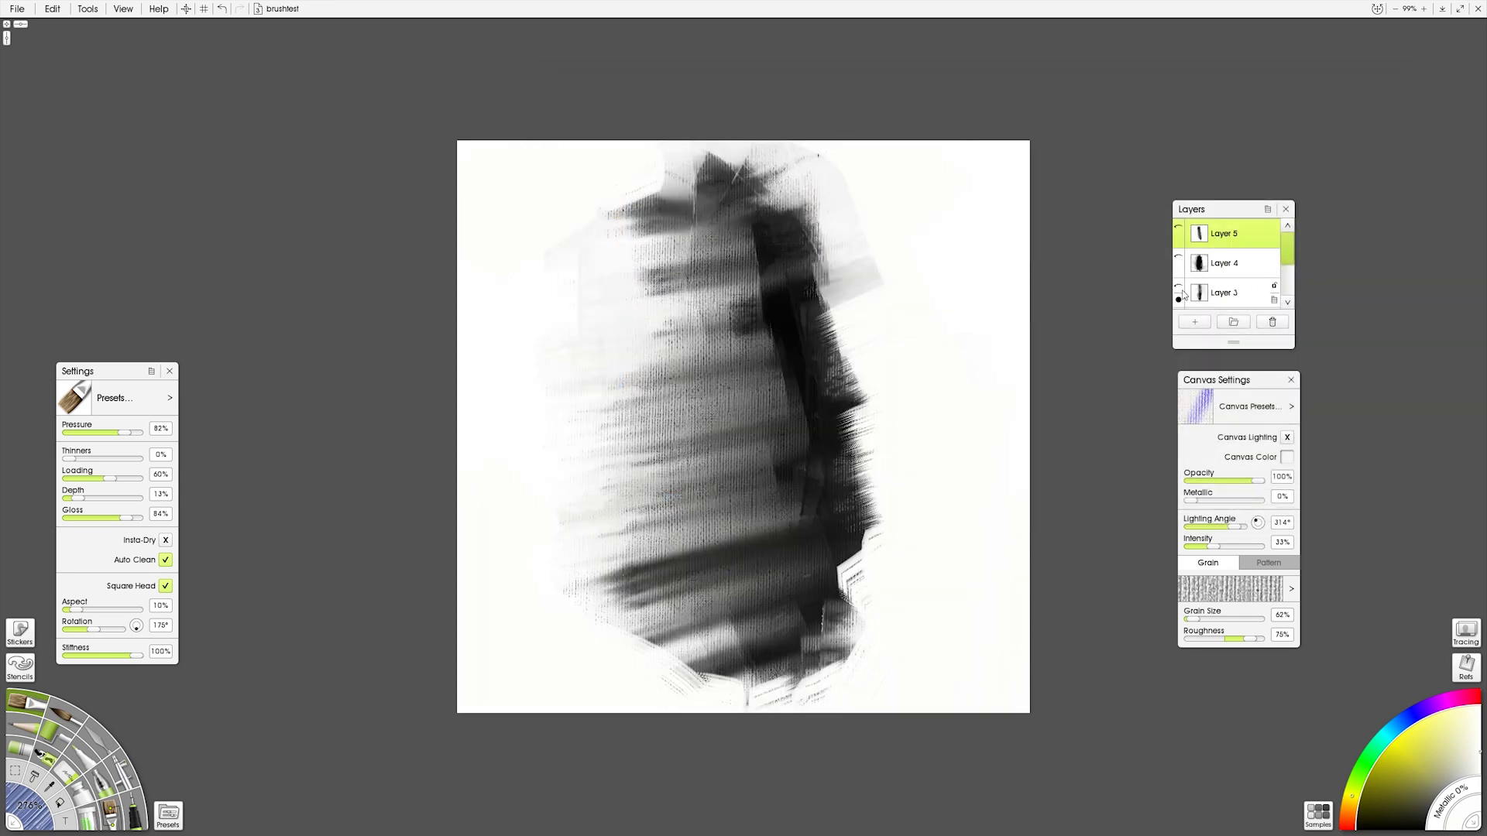
pyautogui.click(1291, 269)
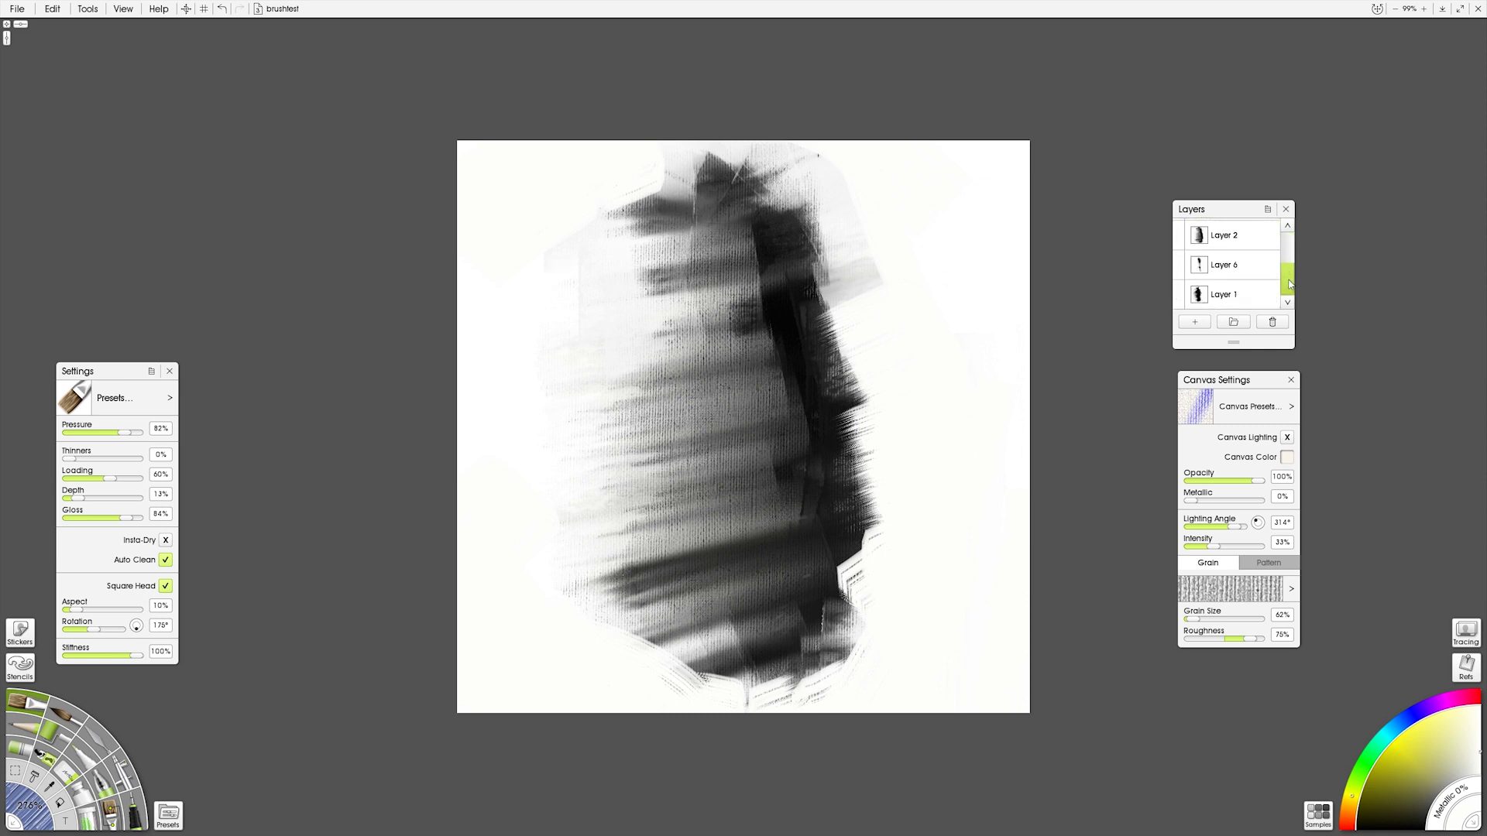
pyautogui.click(1178, 233)
pyautogui.click(1178, 232)
pyautogui.click(1231, 240)
pyautogui.click(17, 8)
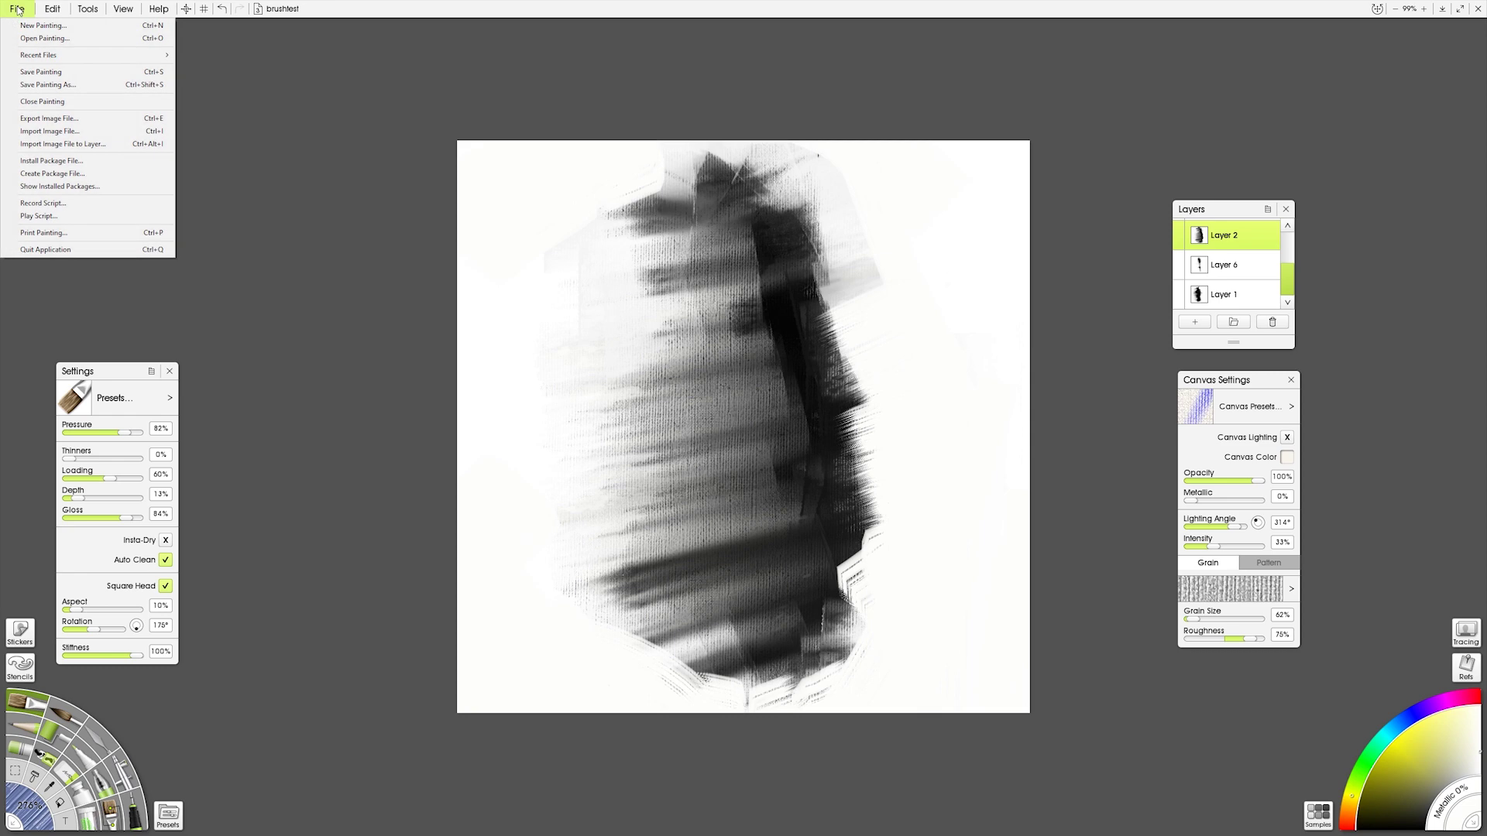
pyautogui.click(17, 9)
pyautogui.click(17, 8)
pyautogui.click(47, 120)
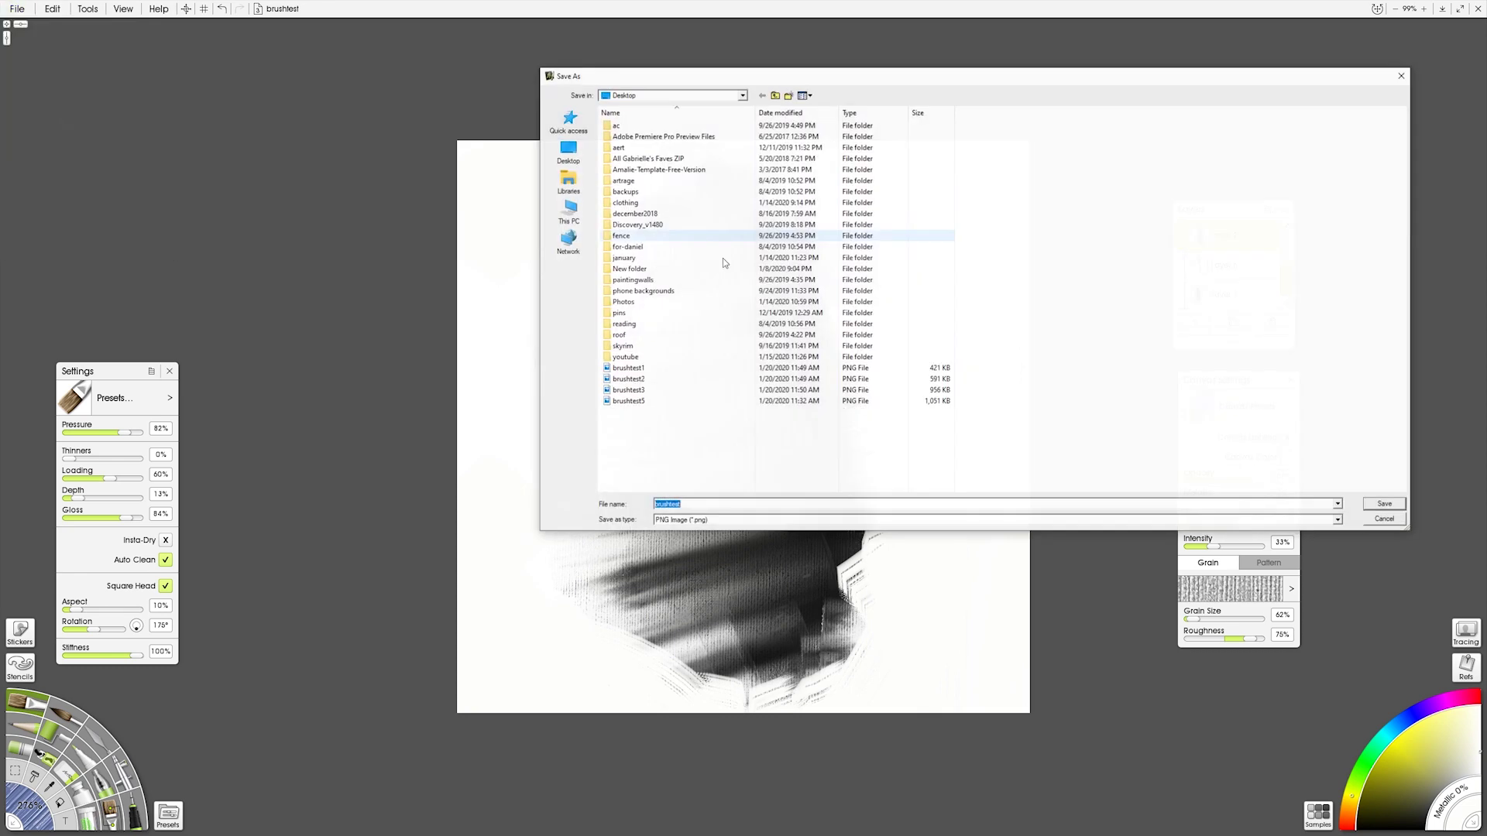
pyautogui.click(694, 504)
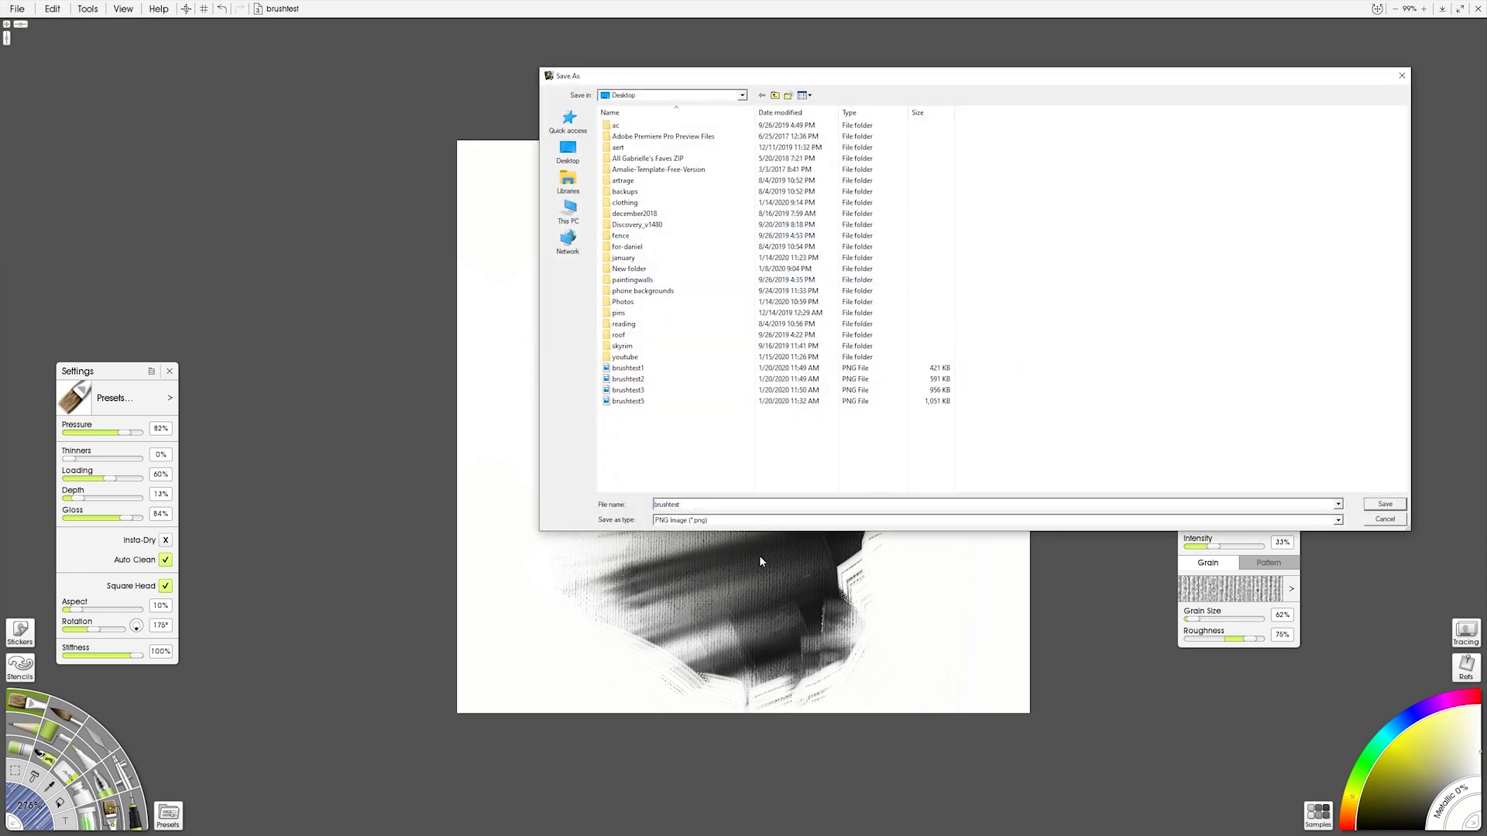
pyautogui.write('4')
pyautogui.click(1380, 506)
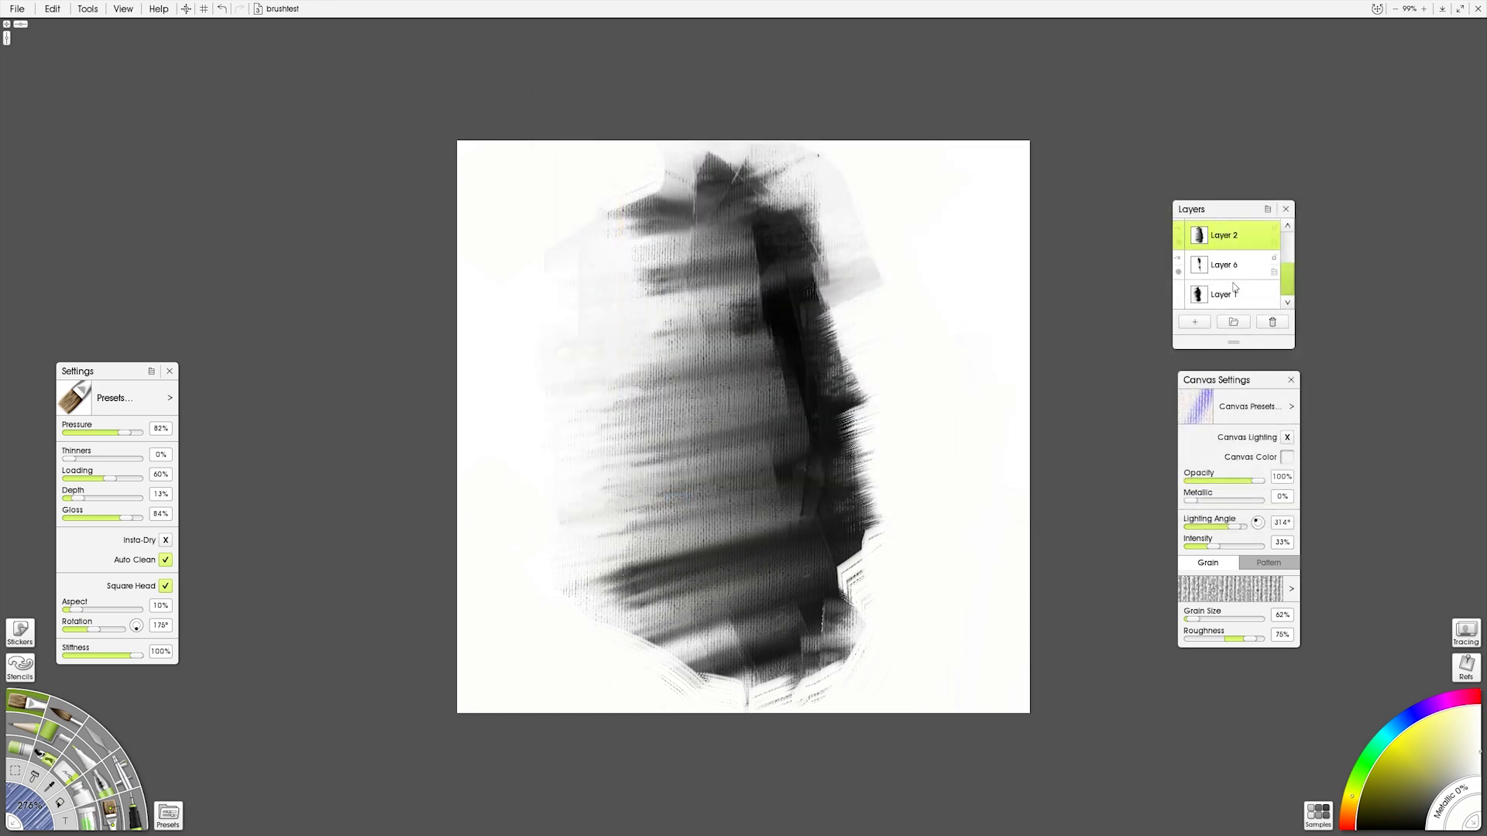
# Step: Hide Layer 2 and export the Layer 6 brush shape to the Desktop as the PNG image brushtest6
pyautogui.click(1179, 234)
pyautogui.click(1179, 234)
pyautogui.click(1179, 234)
pyautogui.click(17, 9)
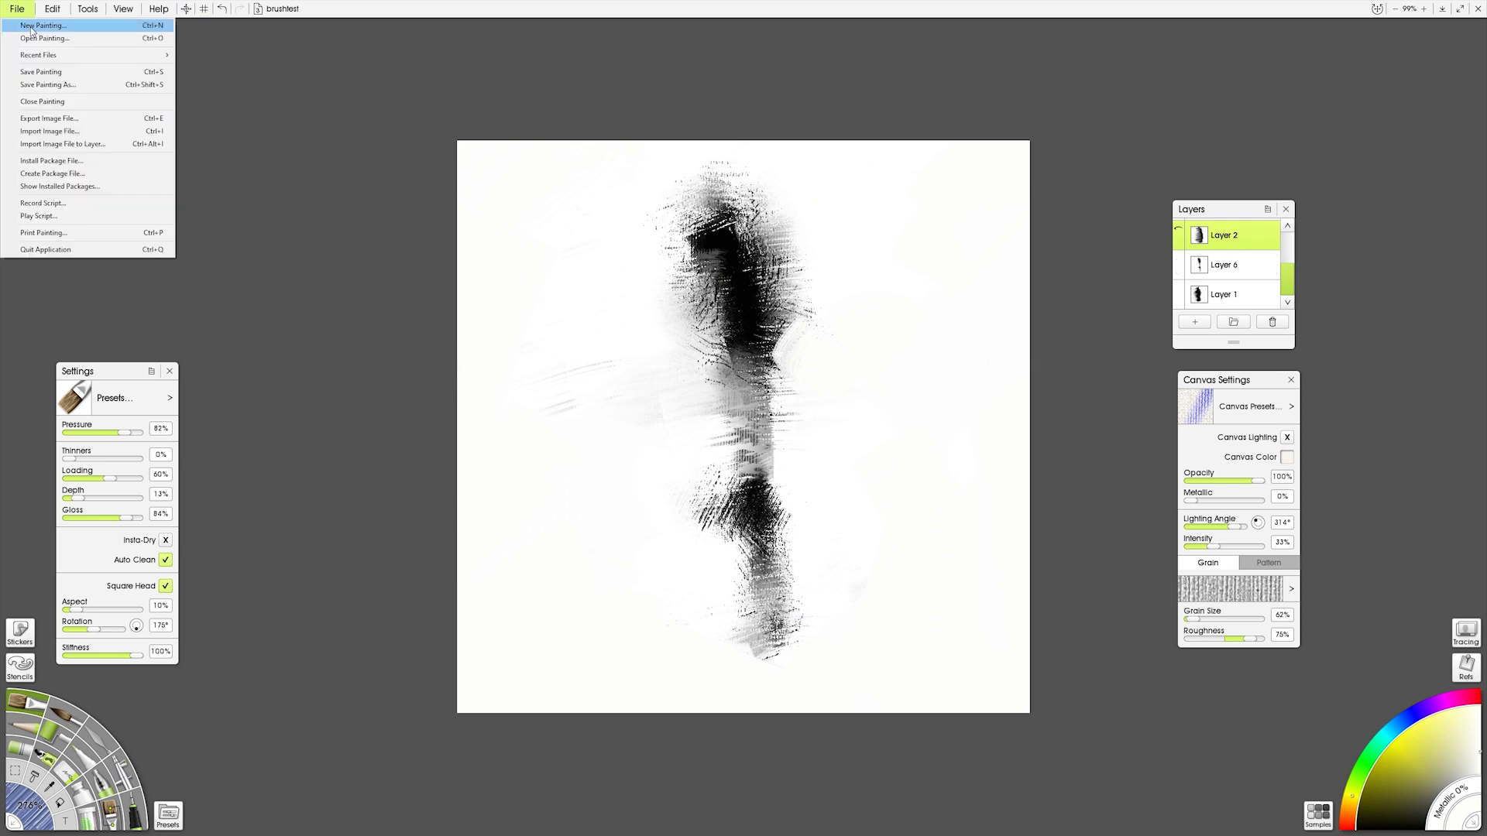
pyautogui.click(61, 123)
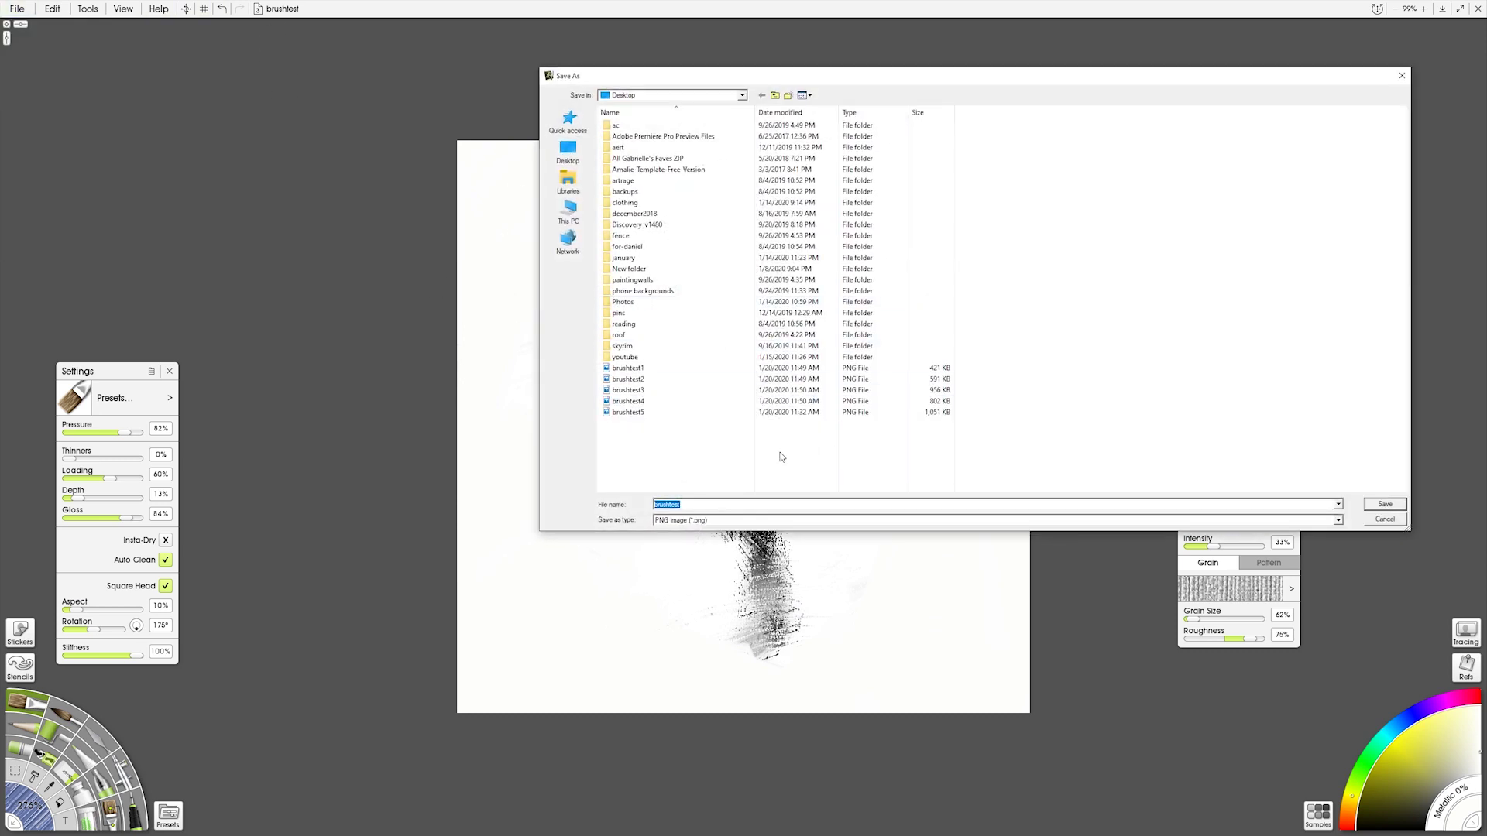
pyautogui.click(692, 504)
pyautogui.write('6')
pyautogui.click(1374, 504)
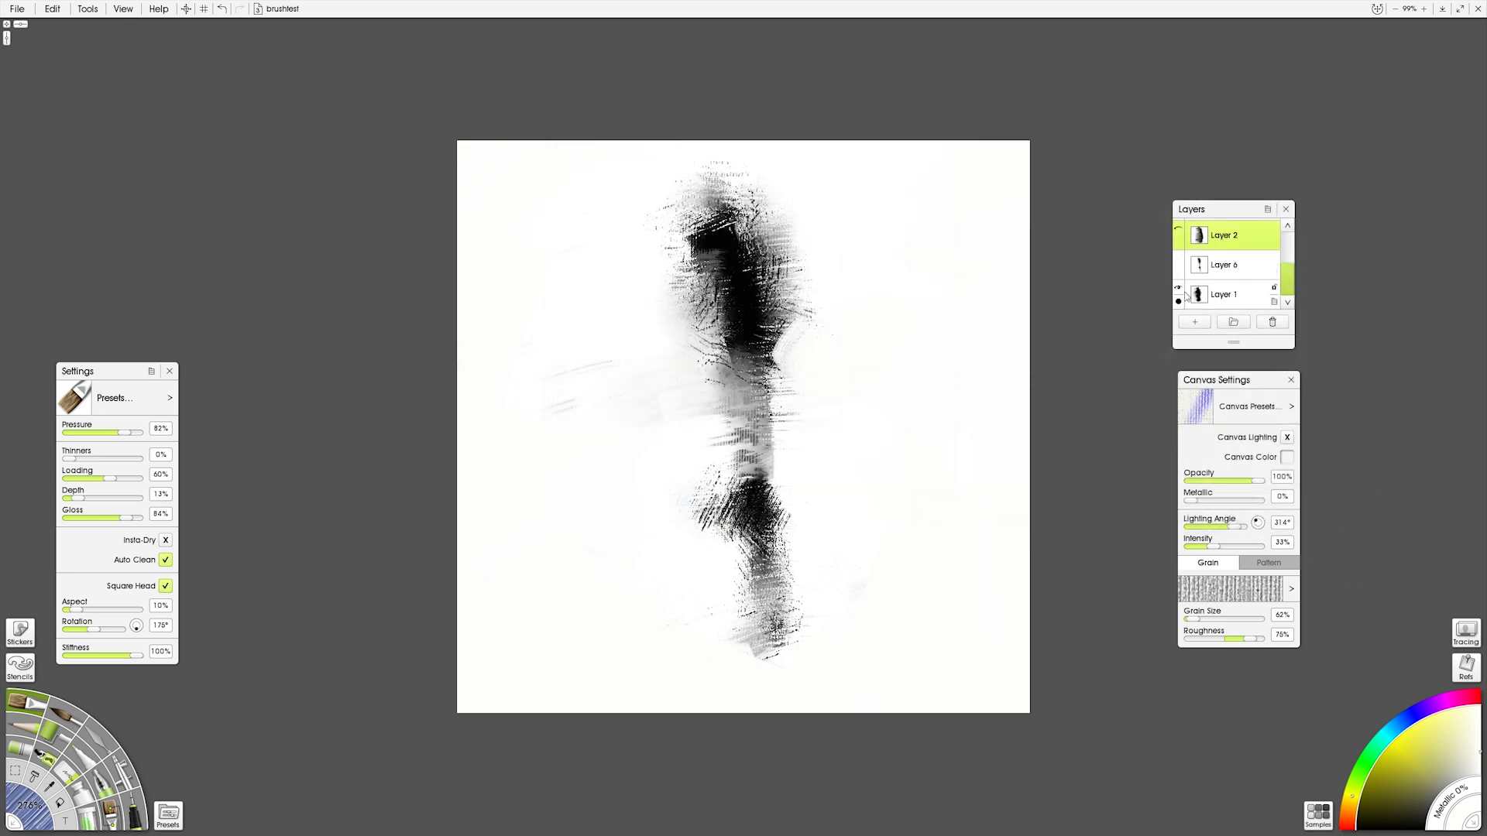
# Step: Hide Layer 6 and show Layer 2 again, toggling the visibility of Layer 1
pyautogui.click(1178, 294)
pyautogui.click(1178, 261)
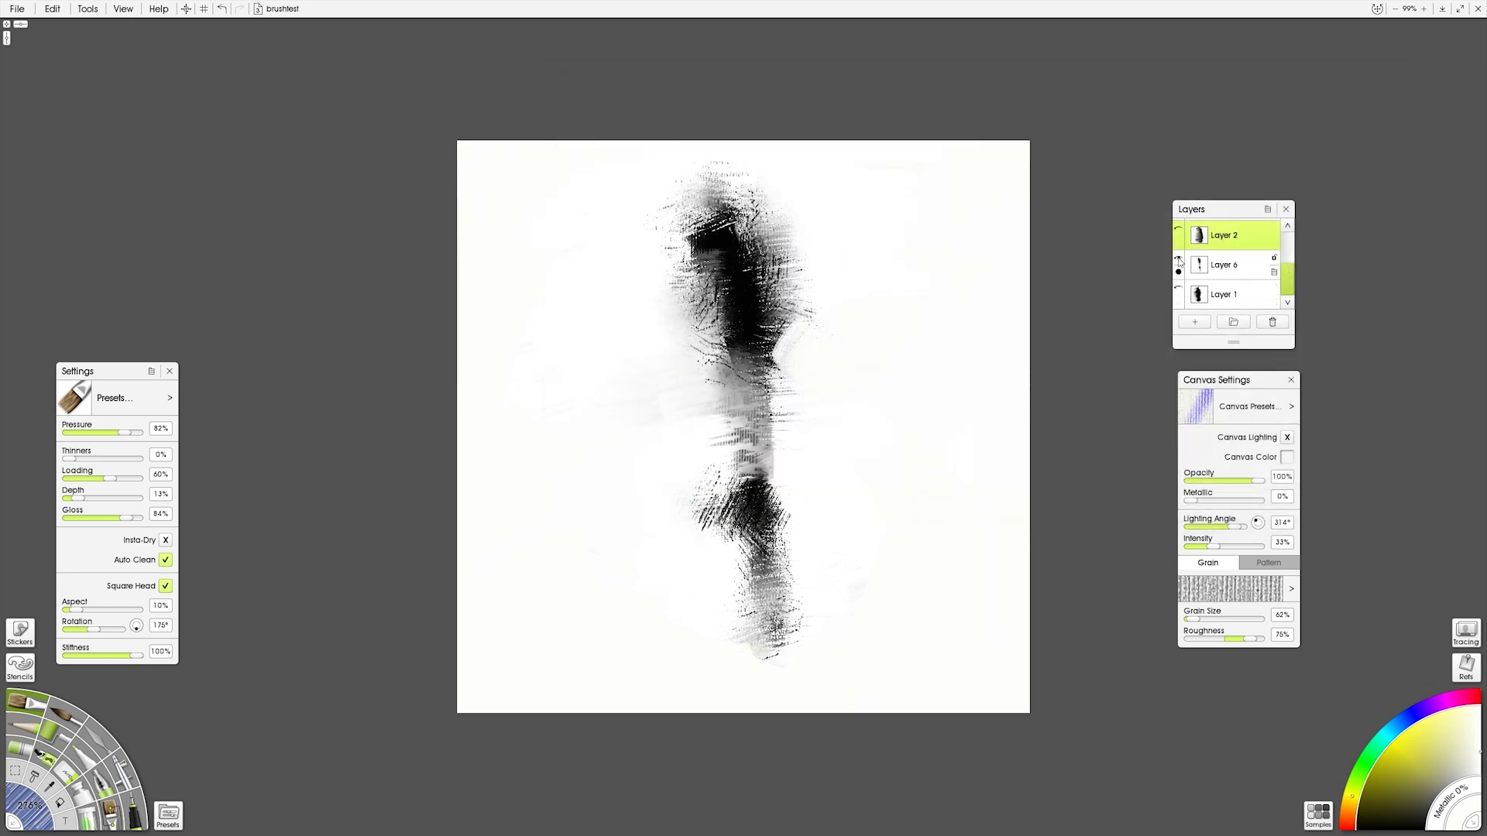
pyautogui.click(1179, 231)
pyautogui.click(1178, 292)
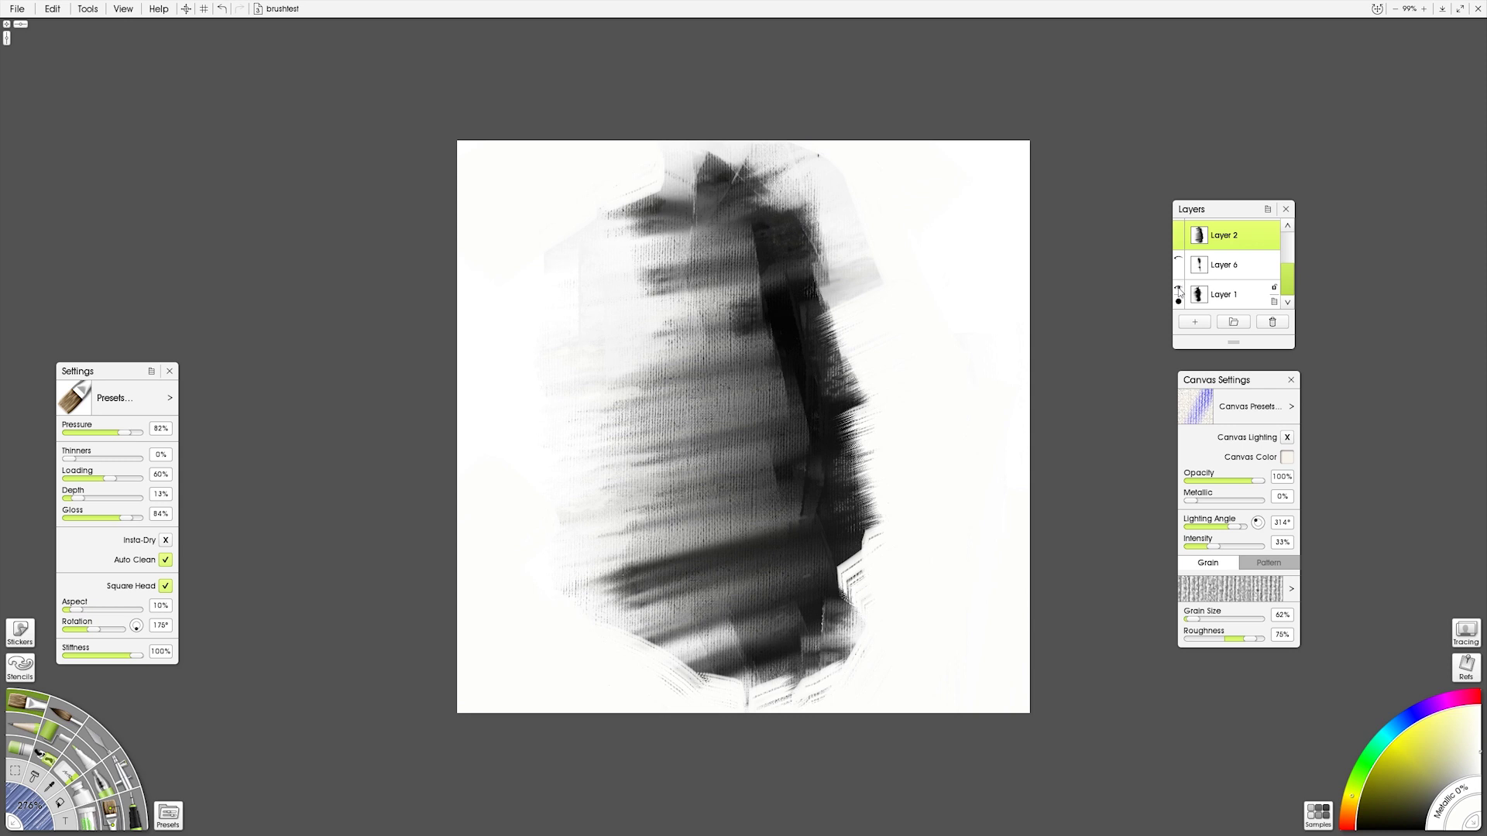
pyautogui.click(1178, 291)
pyautogui.click(1178, 291)
pyautogui.moveTo(1291, 287); pyautogui.dragTo(1285, 231)
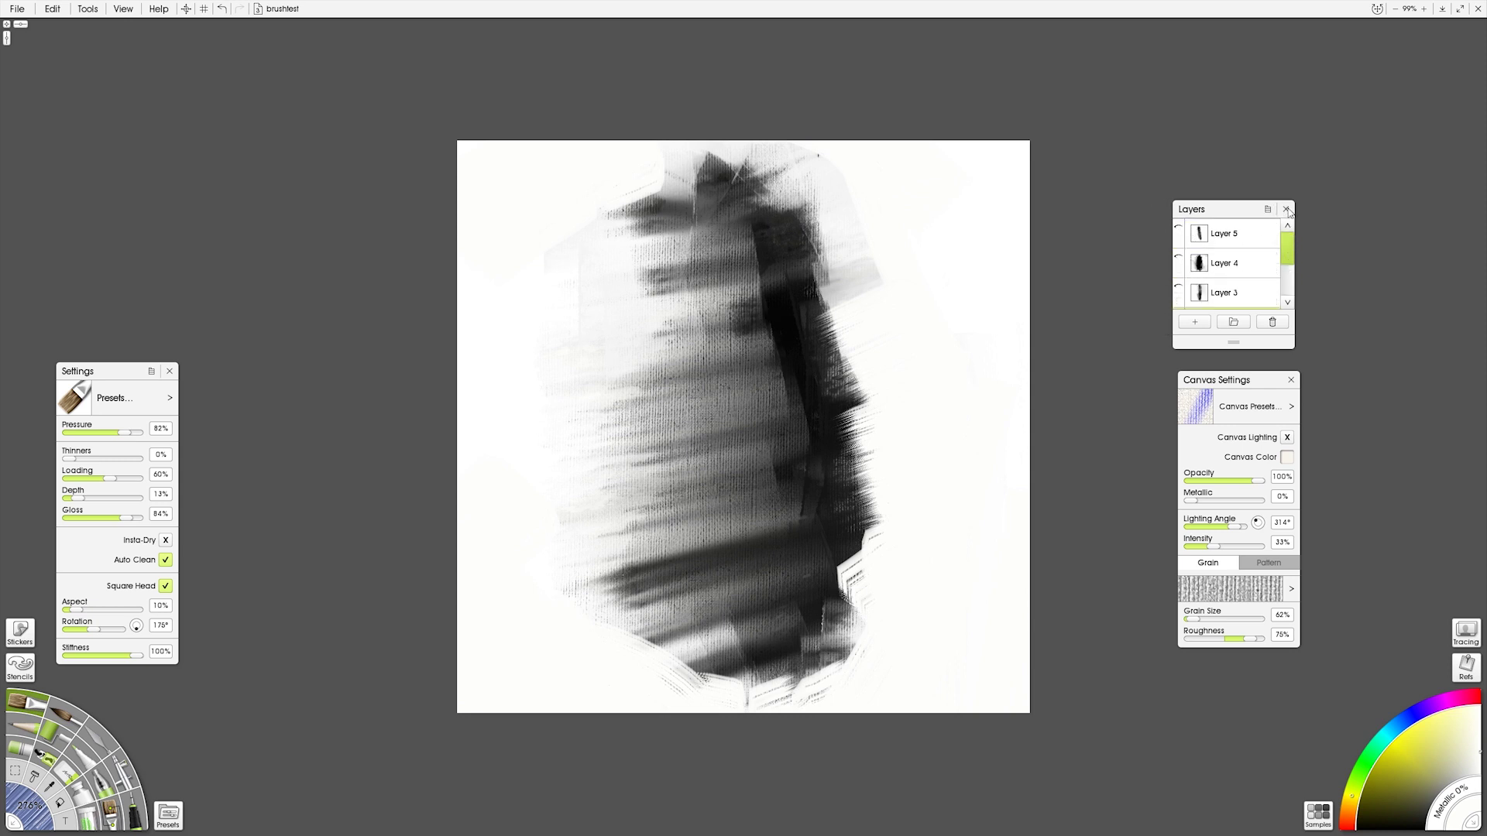
# Step: Save the brushtest painting and create a new painting that fills the window
pyautogui.click(19, 9)
pyautogui.click(46, 74)
pyautogui.click(20, 11)
pyautogui.click(23, 25)
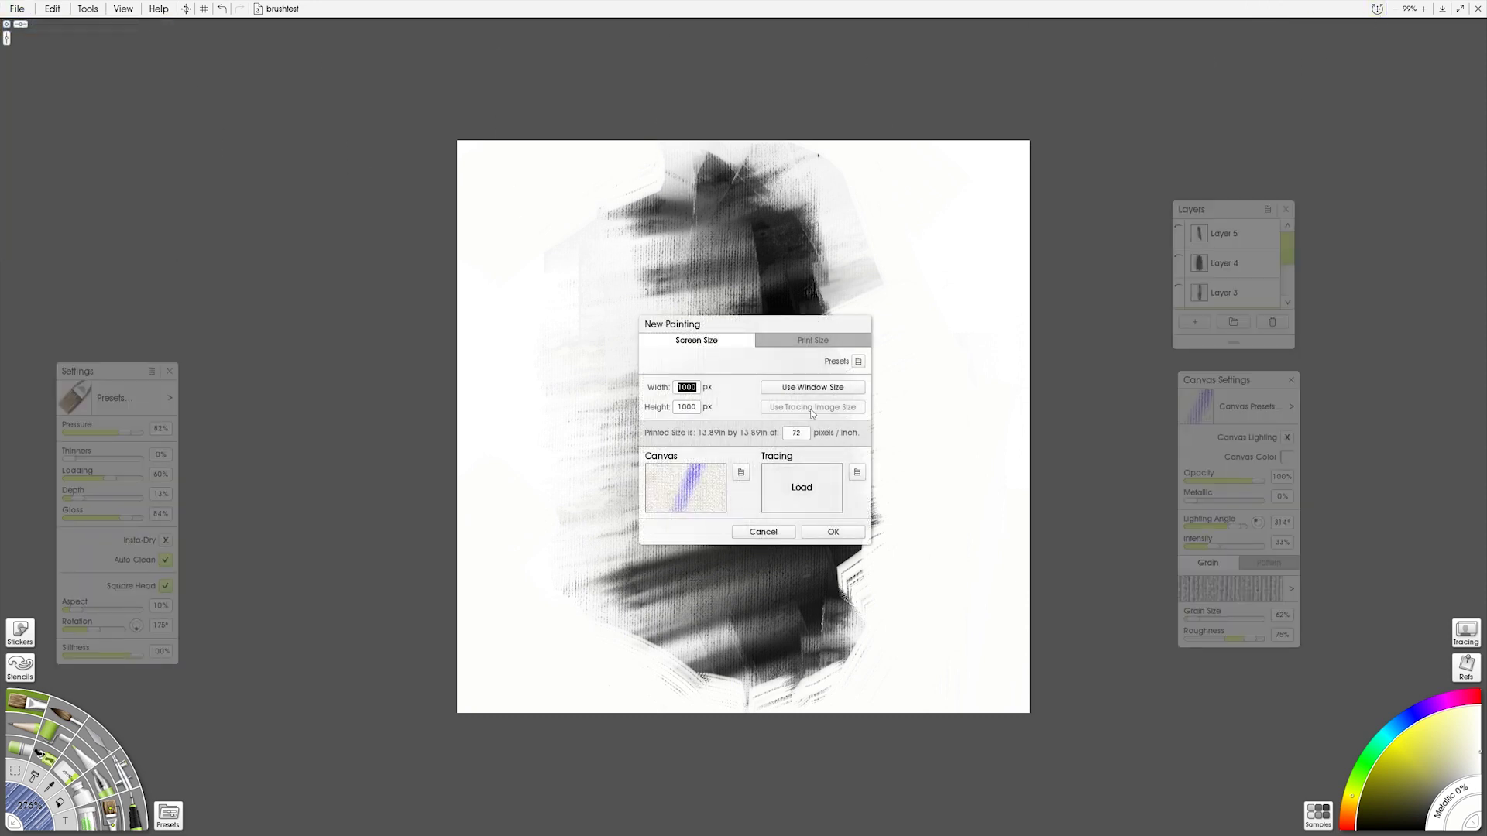
pyautogui.click(822, 537)
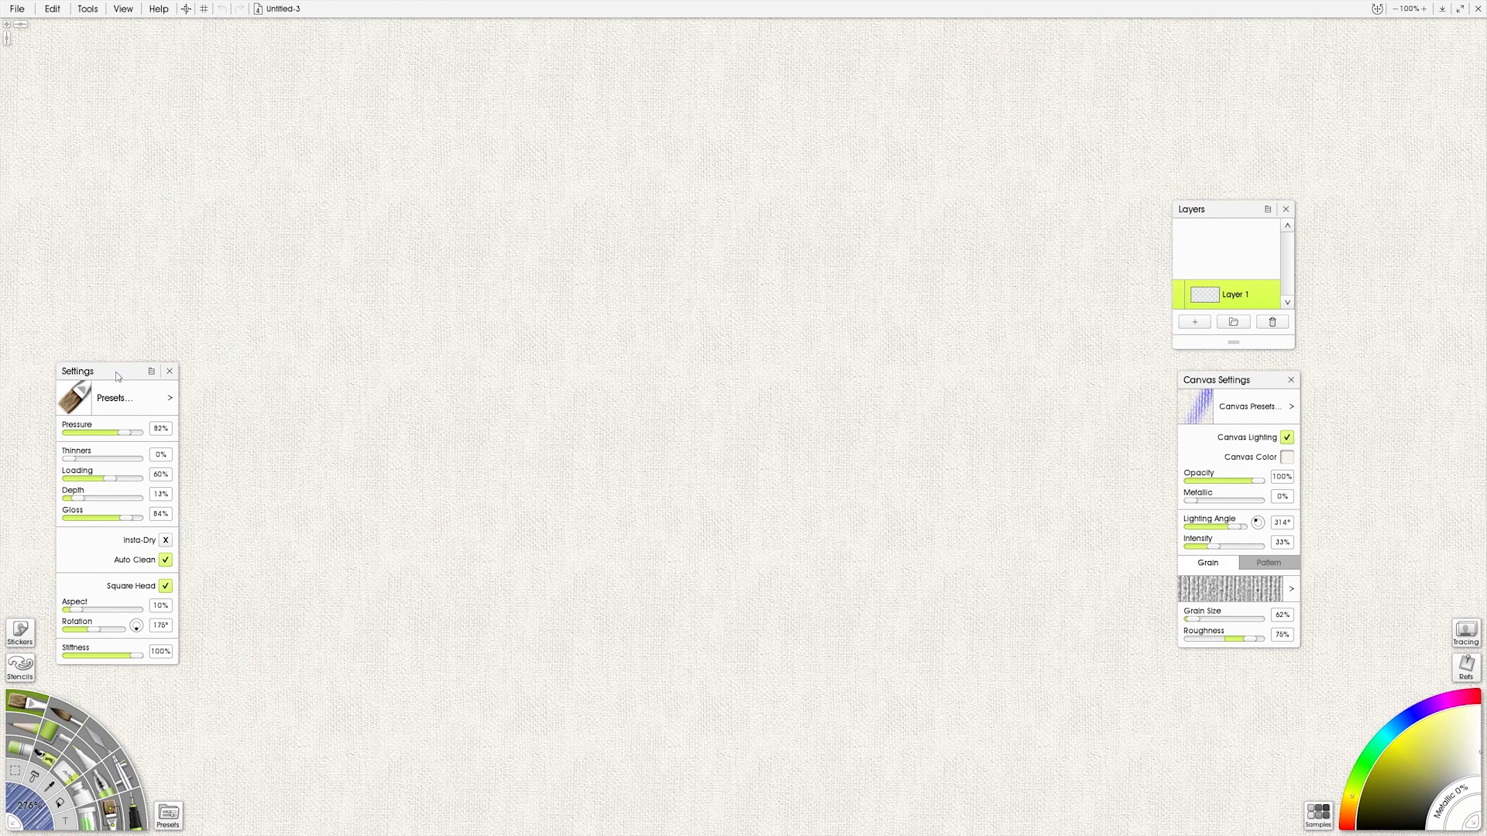
# Step: Switch to the Custom Brush tool, reopen its settings, and reposition them away from the tool picker
pyautogui.click(170, 371)
pyautogui.click(114, 826)
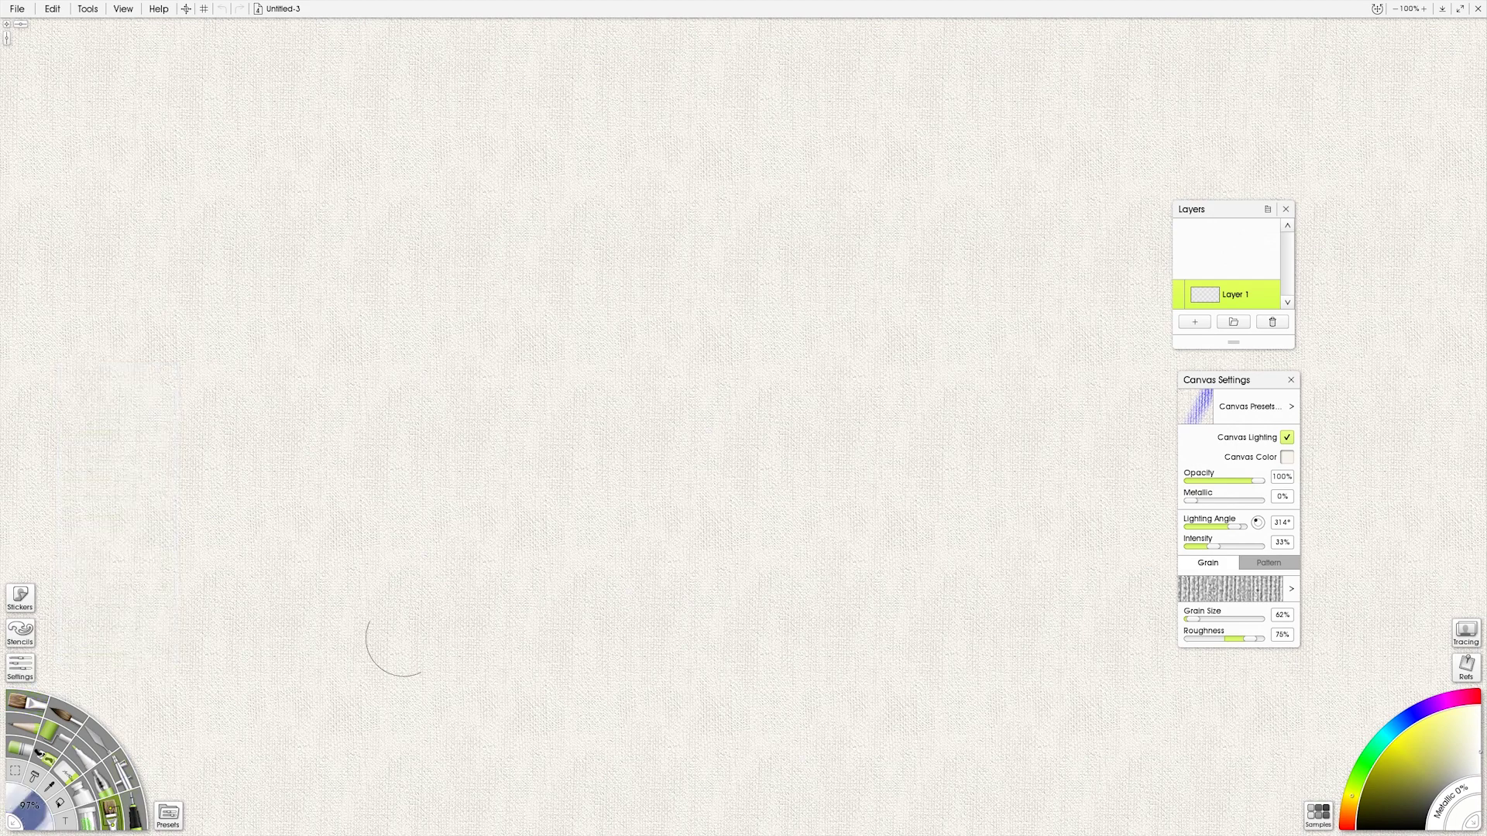
pyautogui.click(23, 669)
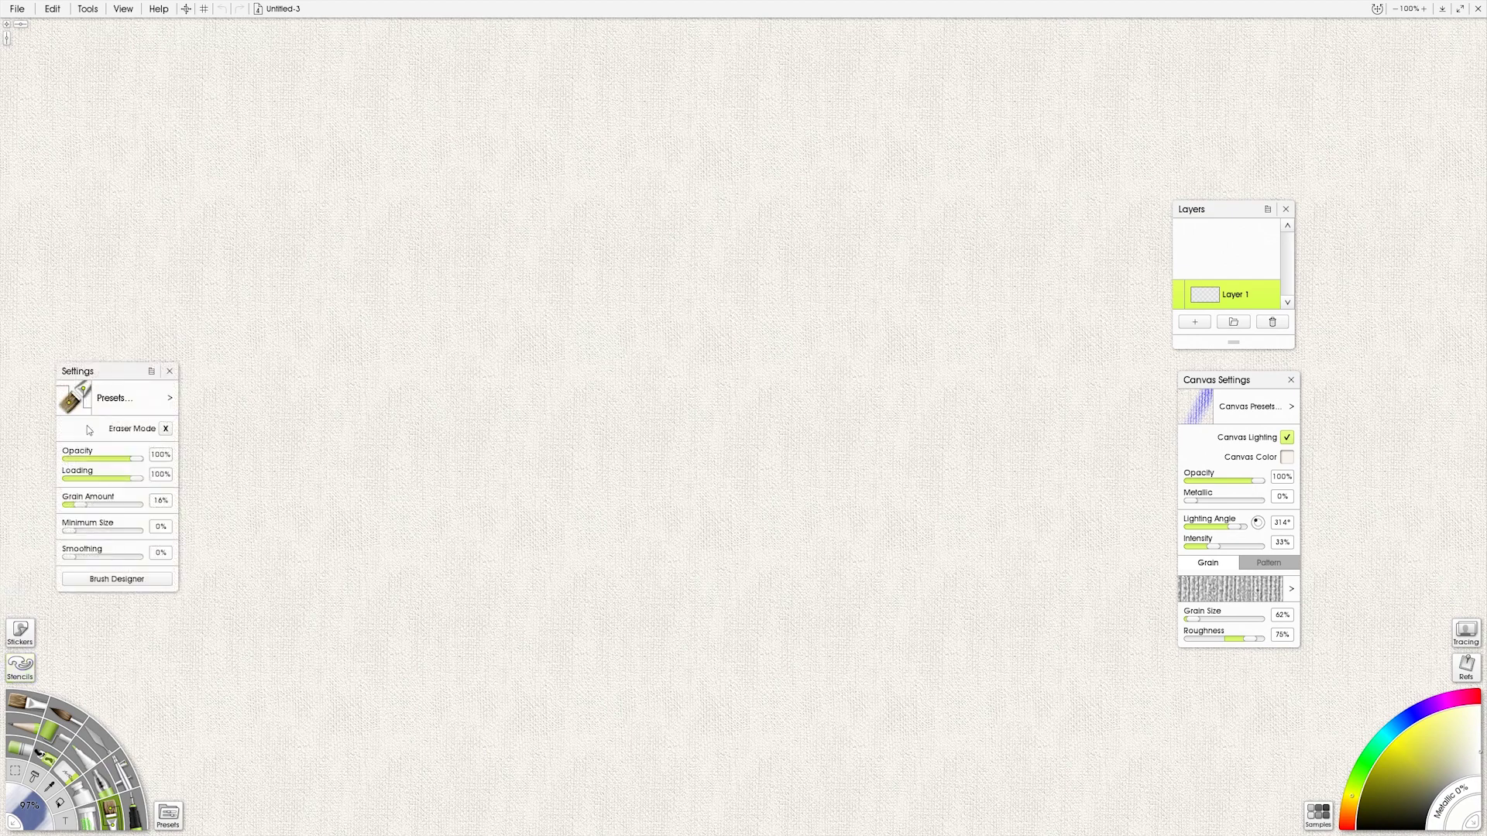
pyautogui.moveTo(111, 377); pyautogui.dragTo(291, 196)
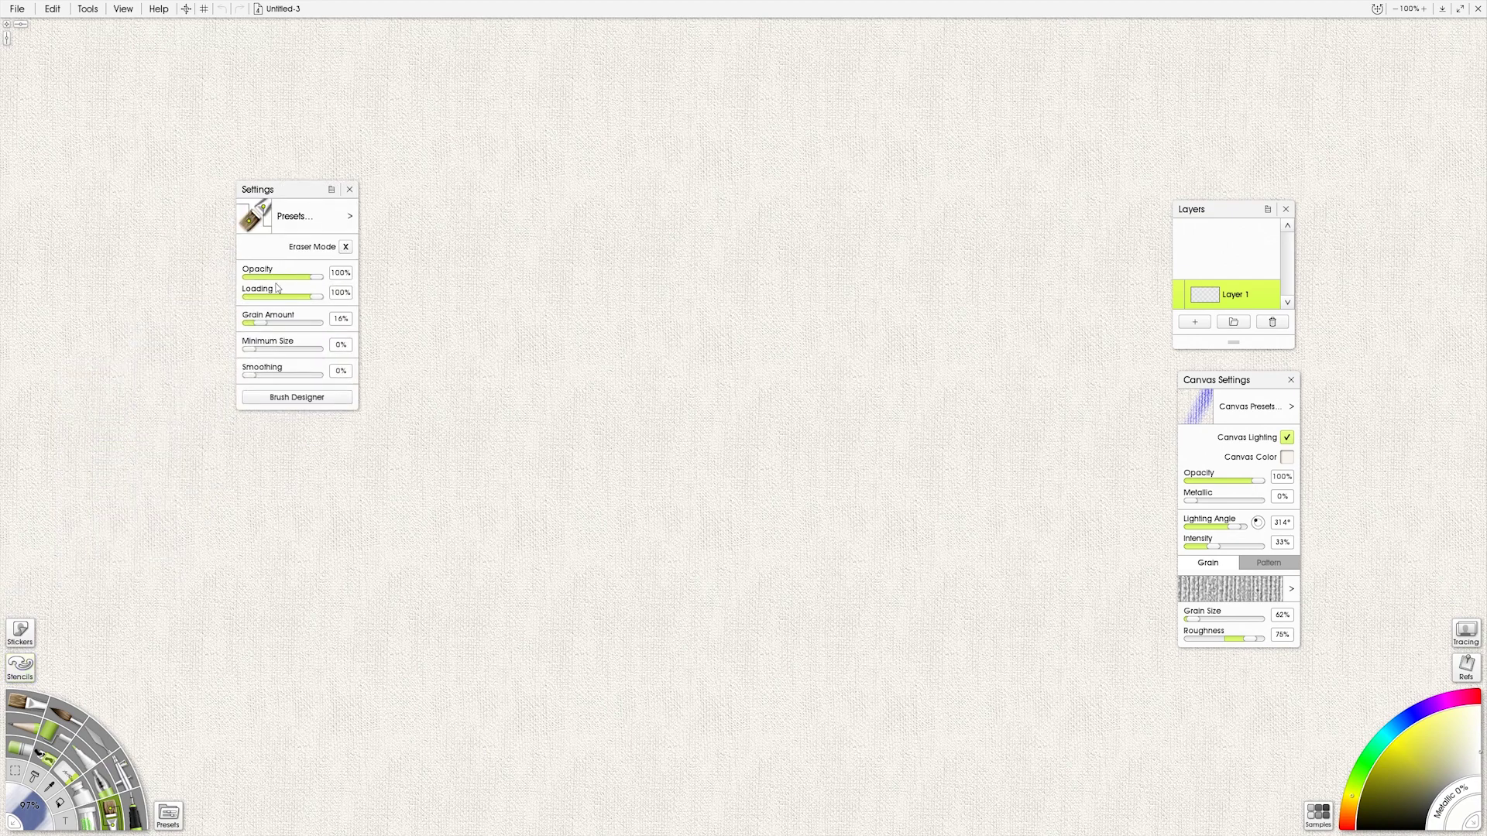
# Step: Open the Brush Designer and load the brushtest6 image from the Desktop as the brush head
pyautogui.click(288, 398)
pyautogui.click(864, 364)
pyautogui.click(917, 375)
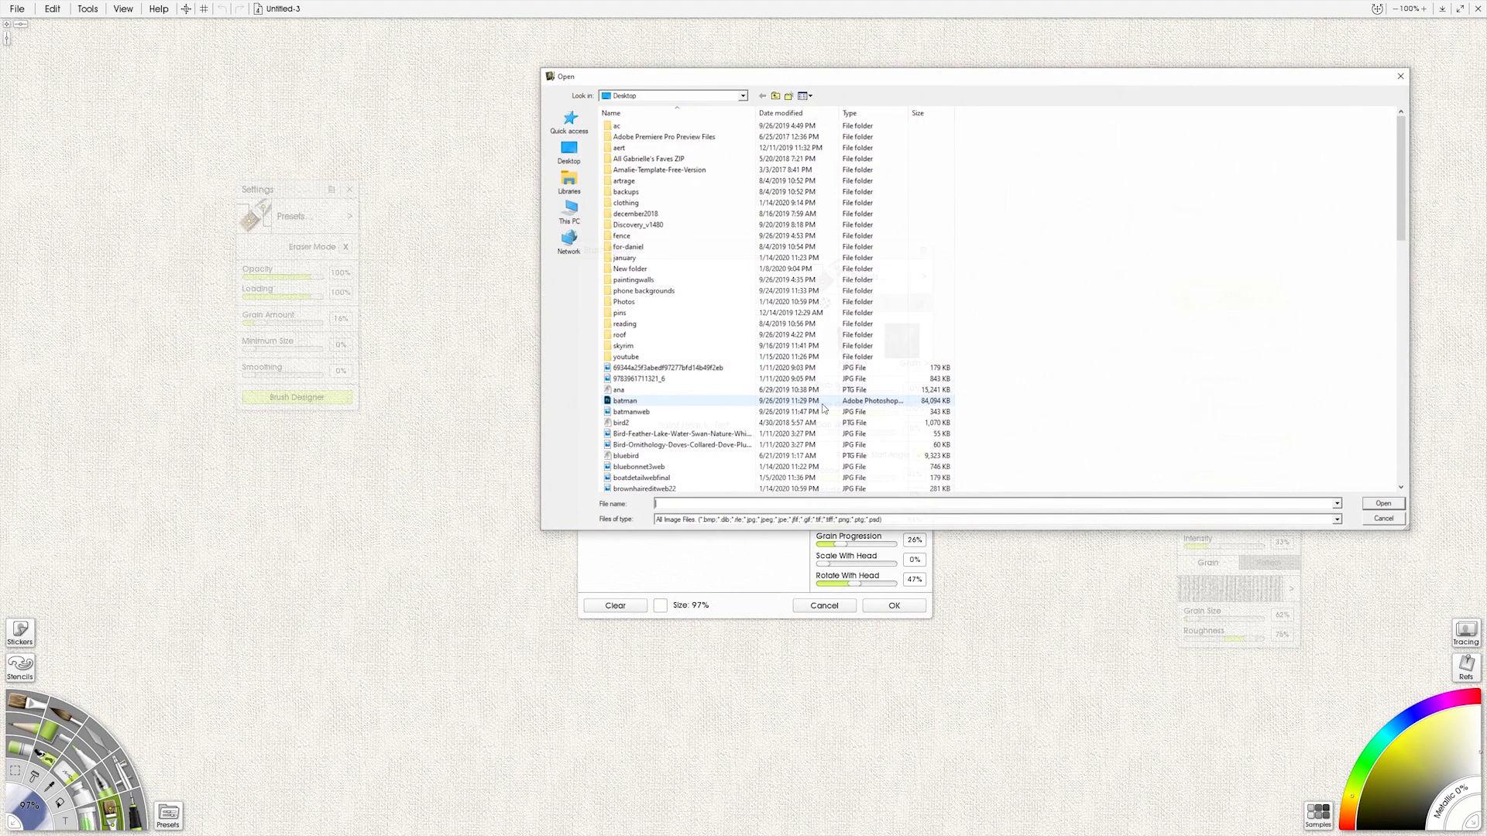
pyautogui.click(570, 164)
pyautogui.scroll(-1, 1397, 293)
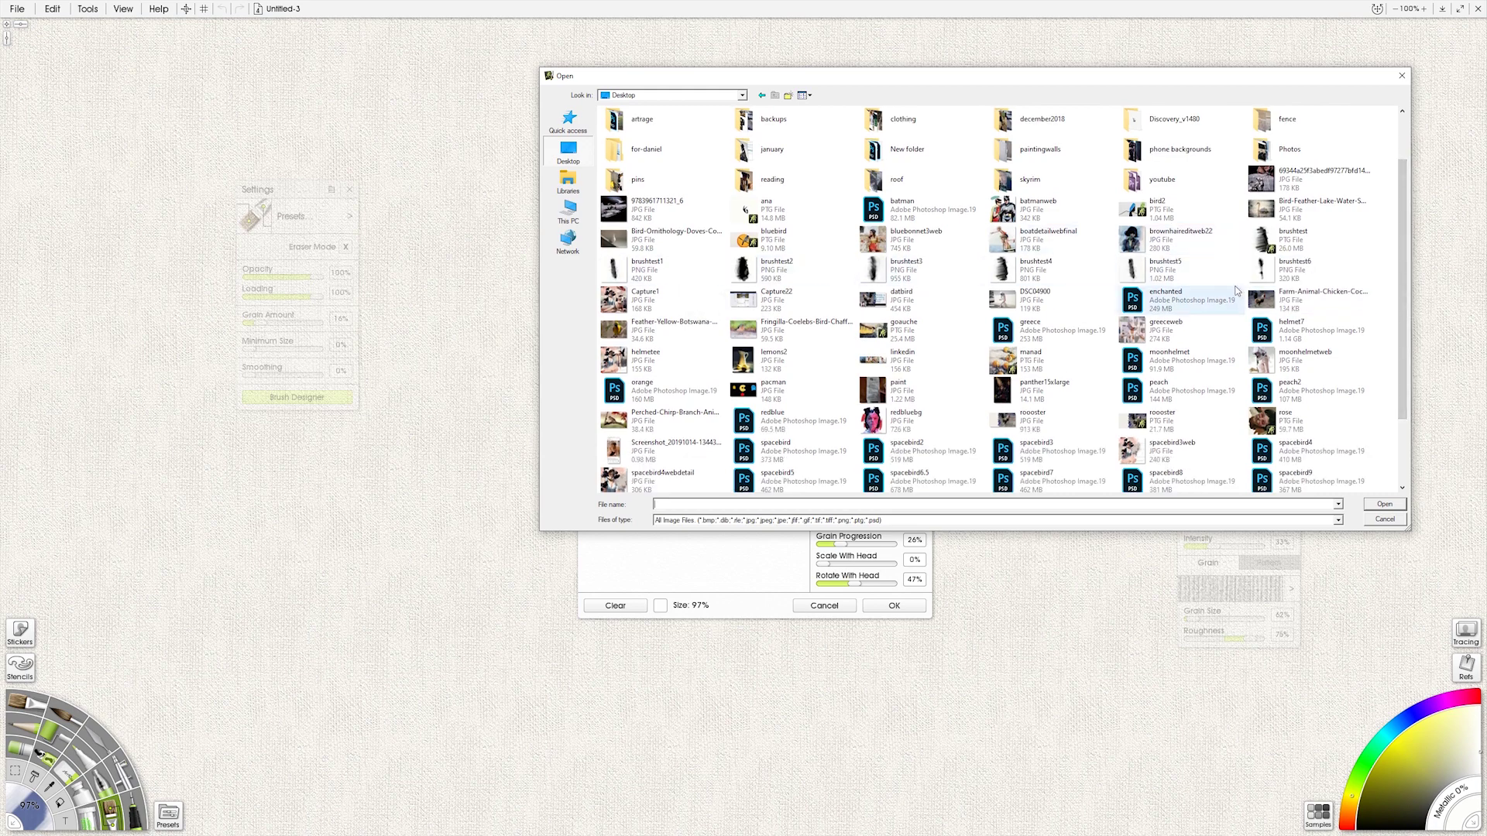
pyautogui.click(1301, 270)
pyautogui.click(1384, 505)
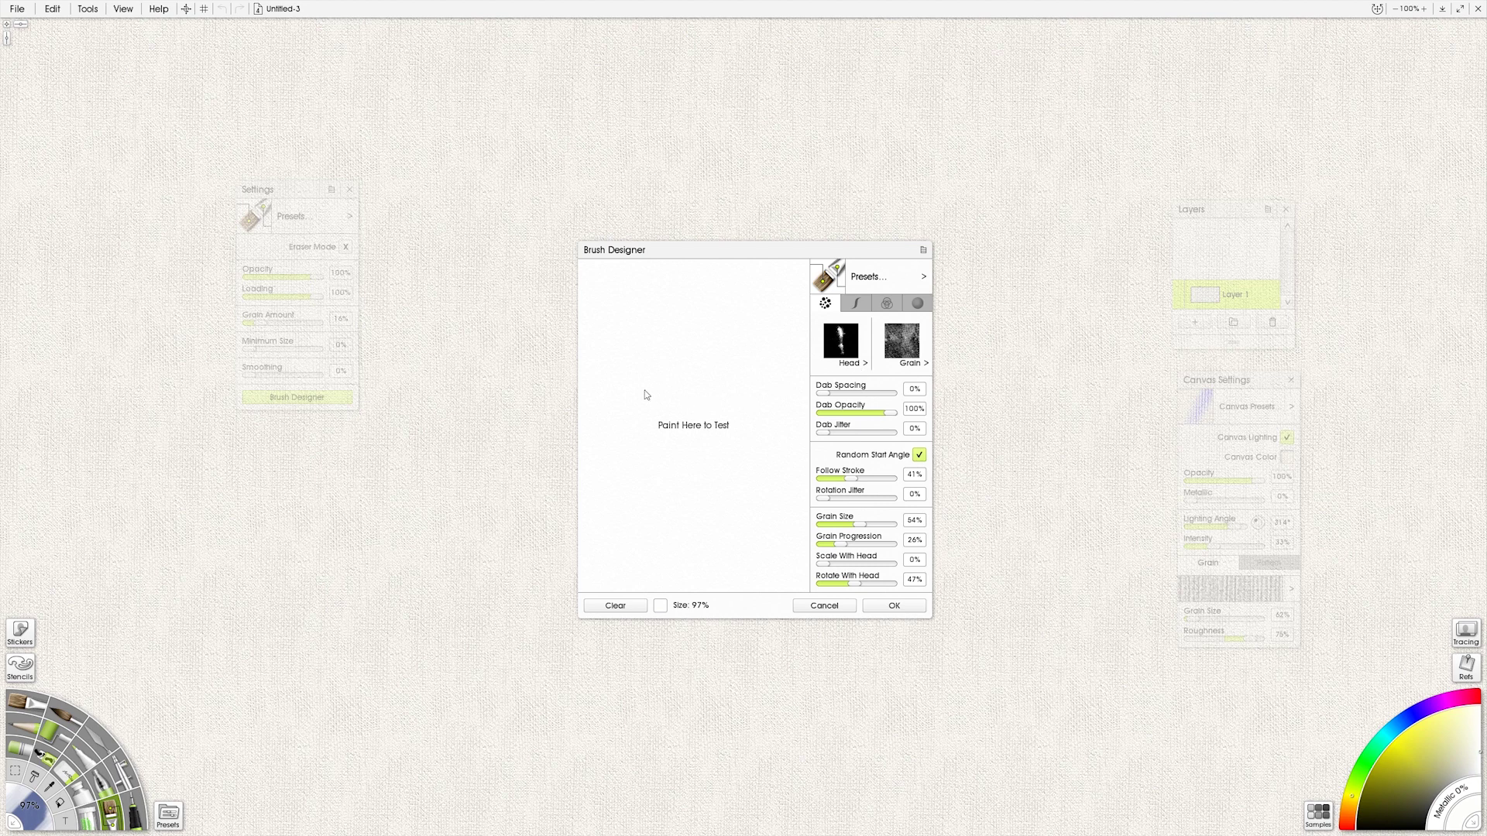
# Step: Set the Brush Designer's test colour to black and paint a zigzag test stroke
pyautogui.moveTo(715, 395); pyautogui.dragTo(672, 404)
pyautogui.click(660, 606)
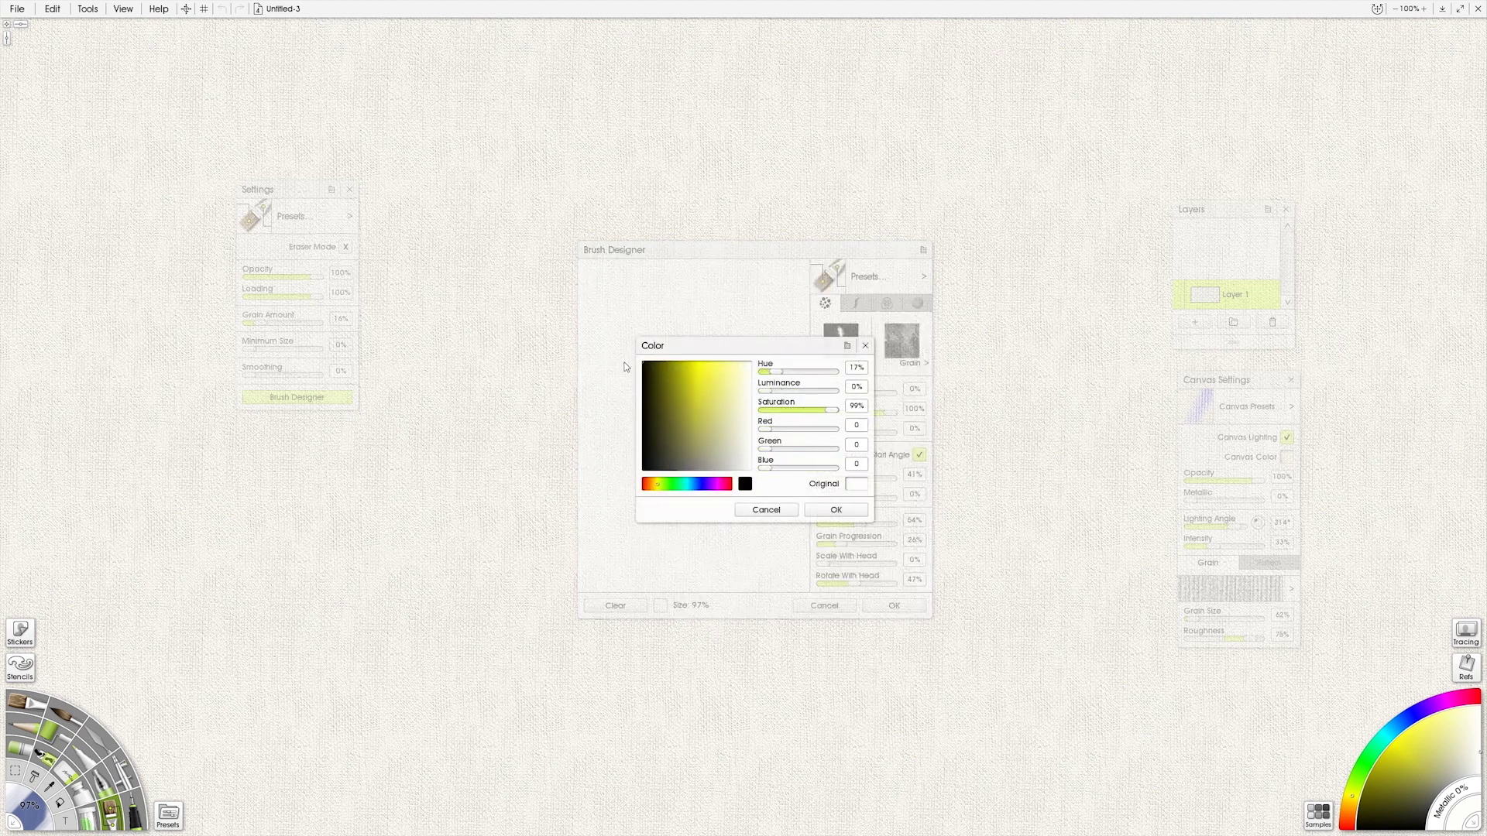
pyautogui.click(825, 512)
pyautogui.moveTo(632, 287)
pyautogui.mouseDown()
pyautogui.moveTo(732, 353)
pyautogui.moveTo(716, 390)
pyautogui.moveTo(744, 442)
pyautogui.moveTo(742, 492)
pyautogui.mouseUp()
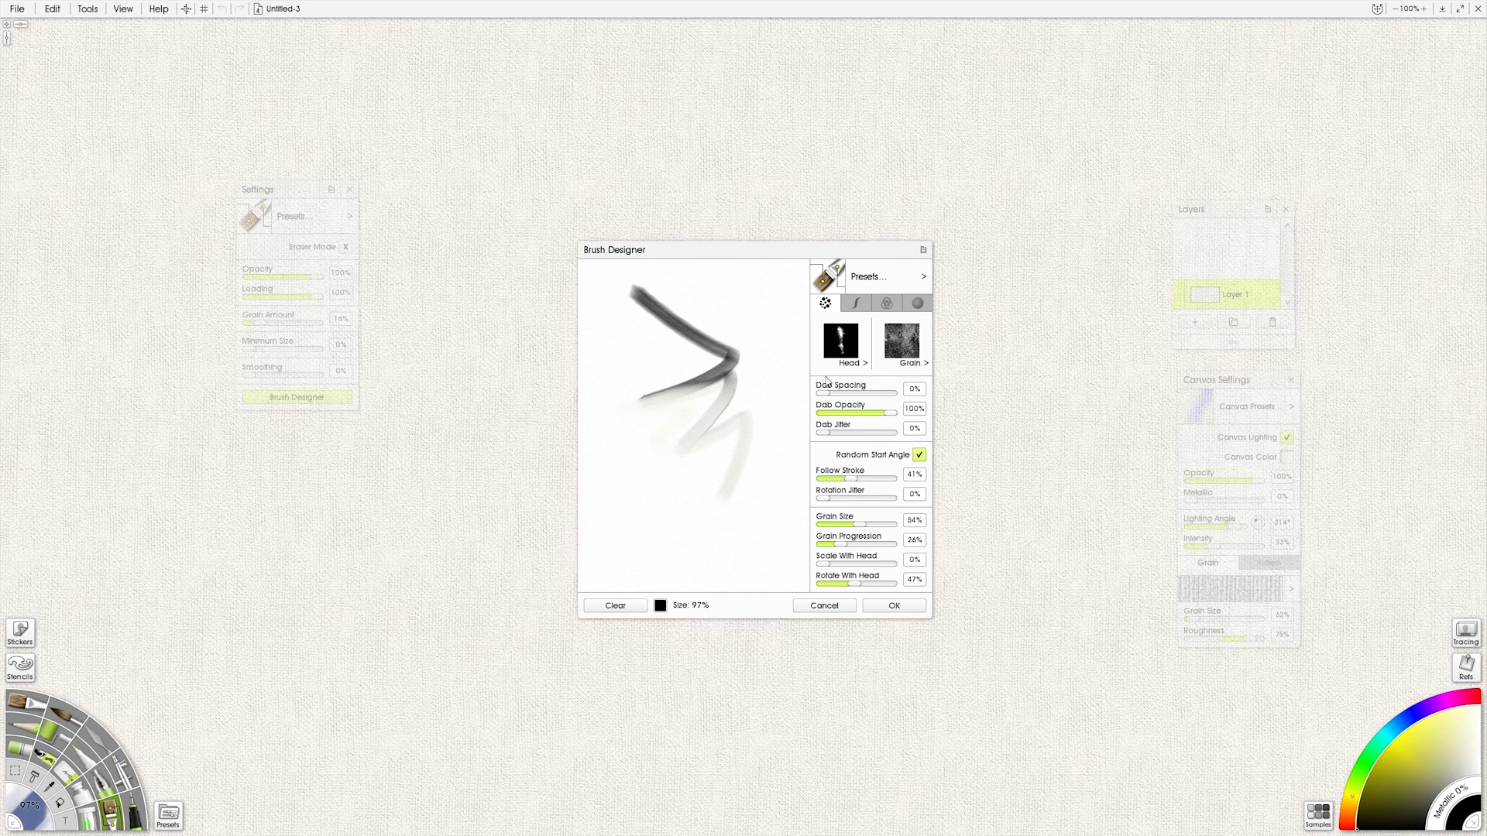
# Step: Invert the brush head image, clear the test area, and paint a set of test strokes
pyautogui.click(866, 367)
pyautogui.click(902, 394)
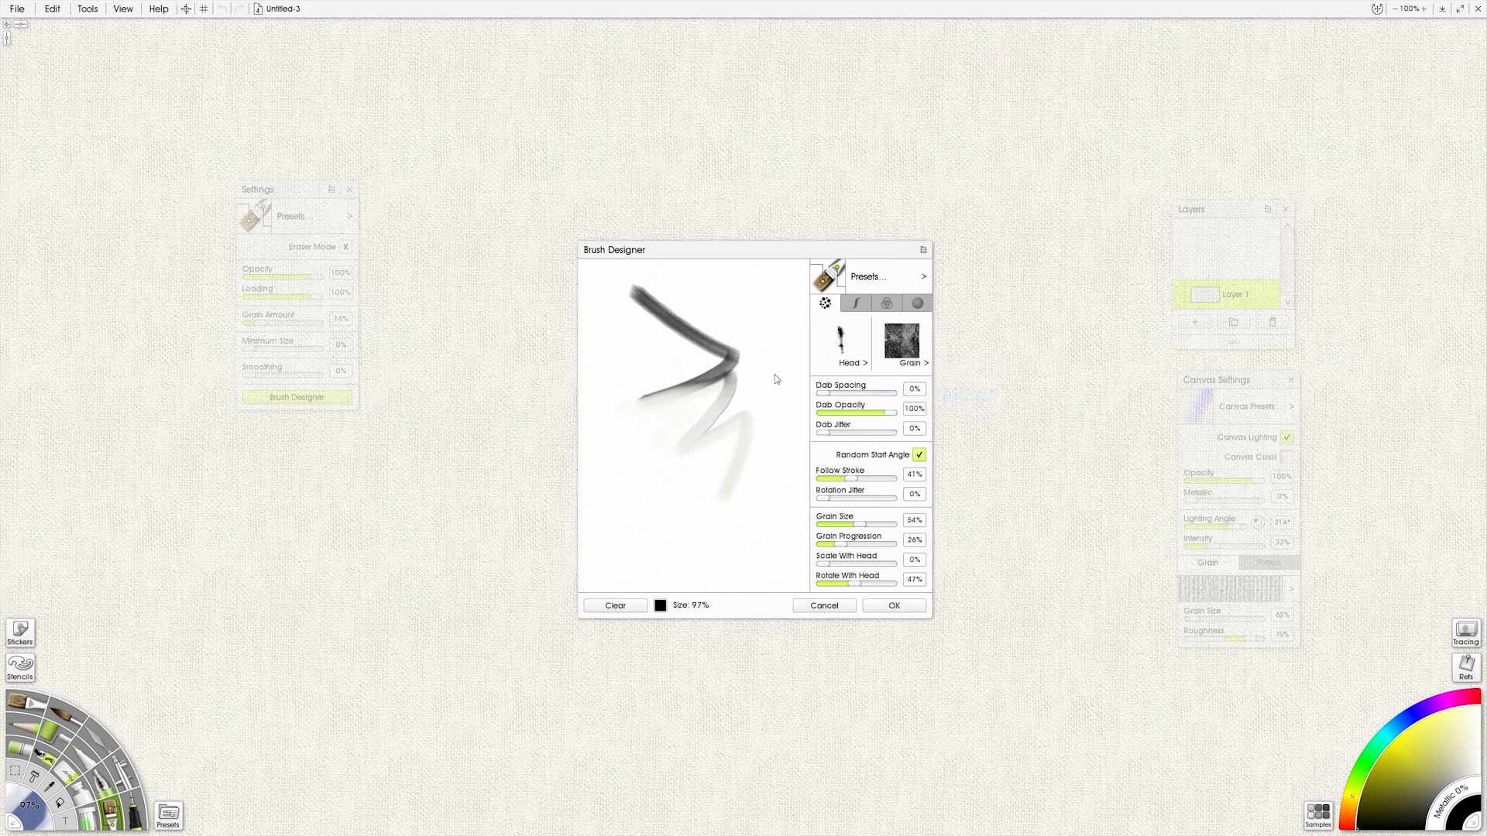
pyautogui.click(636, 607)
pyautogui.moveTo(643, 299)
pyautogui.mouseDown()
pyautogui.moveTo(747, 354)
pyautogui.moveTo(676, 423)
pyautogui.moveTo(741, 415)
pyautogui.moveTo(643, 452)
pyautogui.moveTo(687, 485)
pyautogui.moveTo(657, 471)
pyautogui.moveTo(668, 484)
pyautogui.moveTo(731, 498)
pyautogui.moveTo(735, 485)
pyautogui.moveTo(685, 487)
pyautogui.moveTo(657, 458)
pyautogui.moveTo(755, 470)
pyautogui.moveTo(685, 442)
pyautogui.moveTo(670, 479)
pyautogui.moveTo(635, 441)
pyautogui.moveTo(635, 413)
pyautogui.moveTo(711, 348)
pyautogui.moveTo(741, 299)
pyautogui.mouseUp()
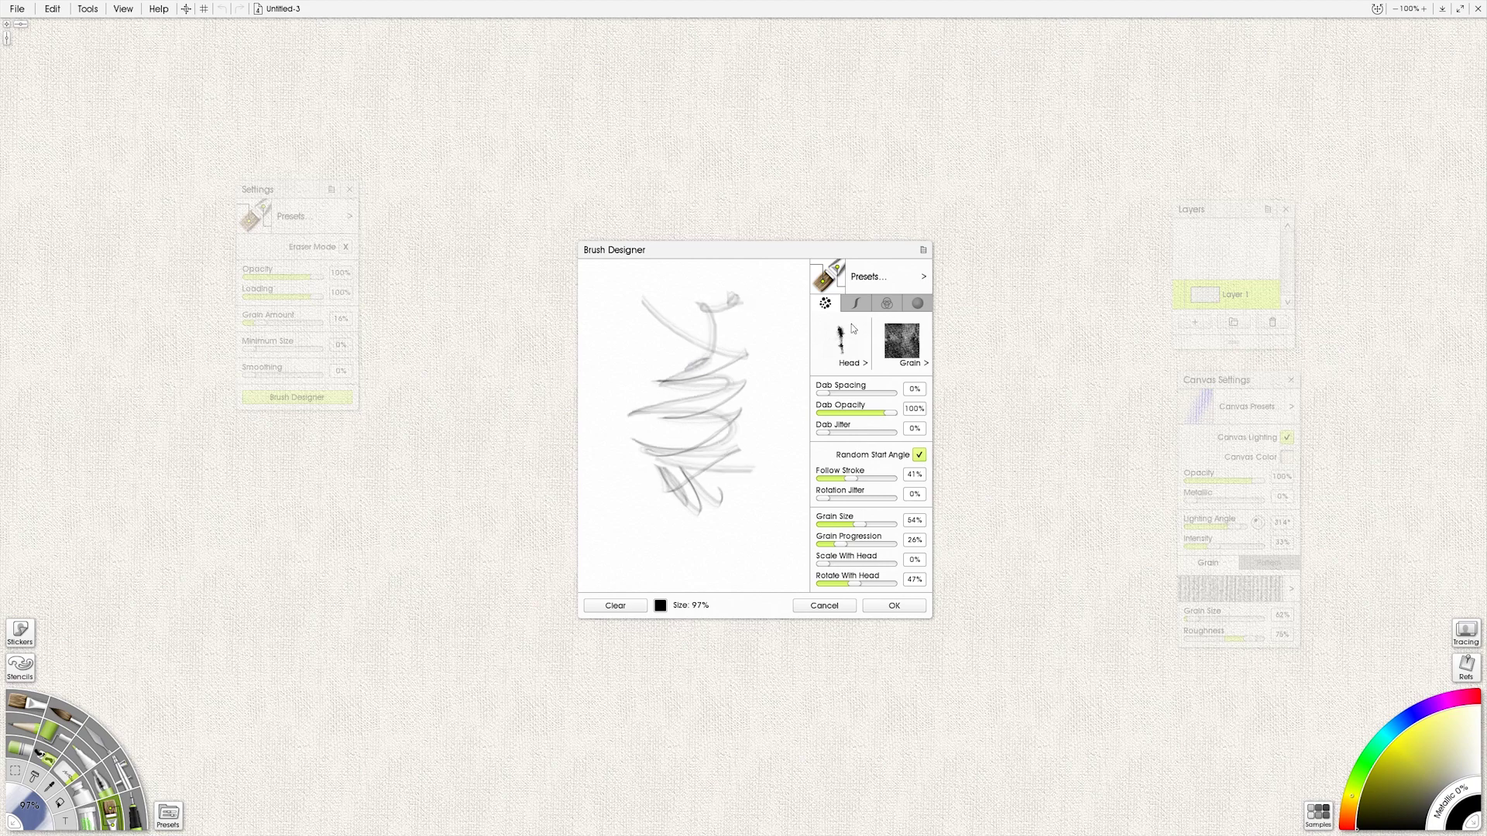
pyautogui.moveTo(740, 494)
pyautogui.mouseDown()
pyautogui.moveTo(745, 549)
pyautogui.moveTo(688, 563)
pyautogui.moveTo(658, 538)
pyautogui.moveTo(760, 540)
pyautogui.moveTo(727, 502)
pyautogui.moveTo(752, 466)
pyautogui.moveTo(765, 389)
pyautogui.moveTo(745, 497)
pyautogui.moveTo(781, 492)
pyautogui.mouseUp()
pyautogui.moveTo(633, 412)
pyautogui.mouseDown()
pyautogui.moveTo(670, 389)
pyautogui.moveTo(643, 343)
pyautogui.moveTo(725, 327)
pyautogui.moveTo(743, 337)
pyautogui.moveTo(748, 383)
pyautogui.mouseUp()
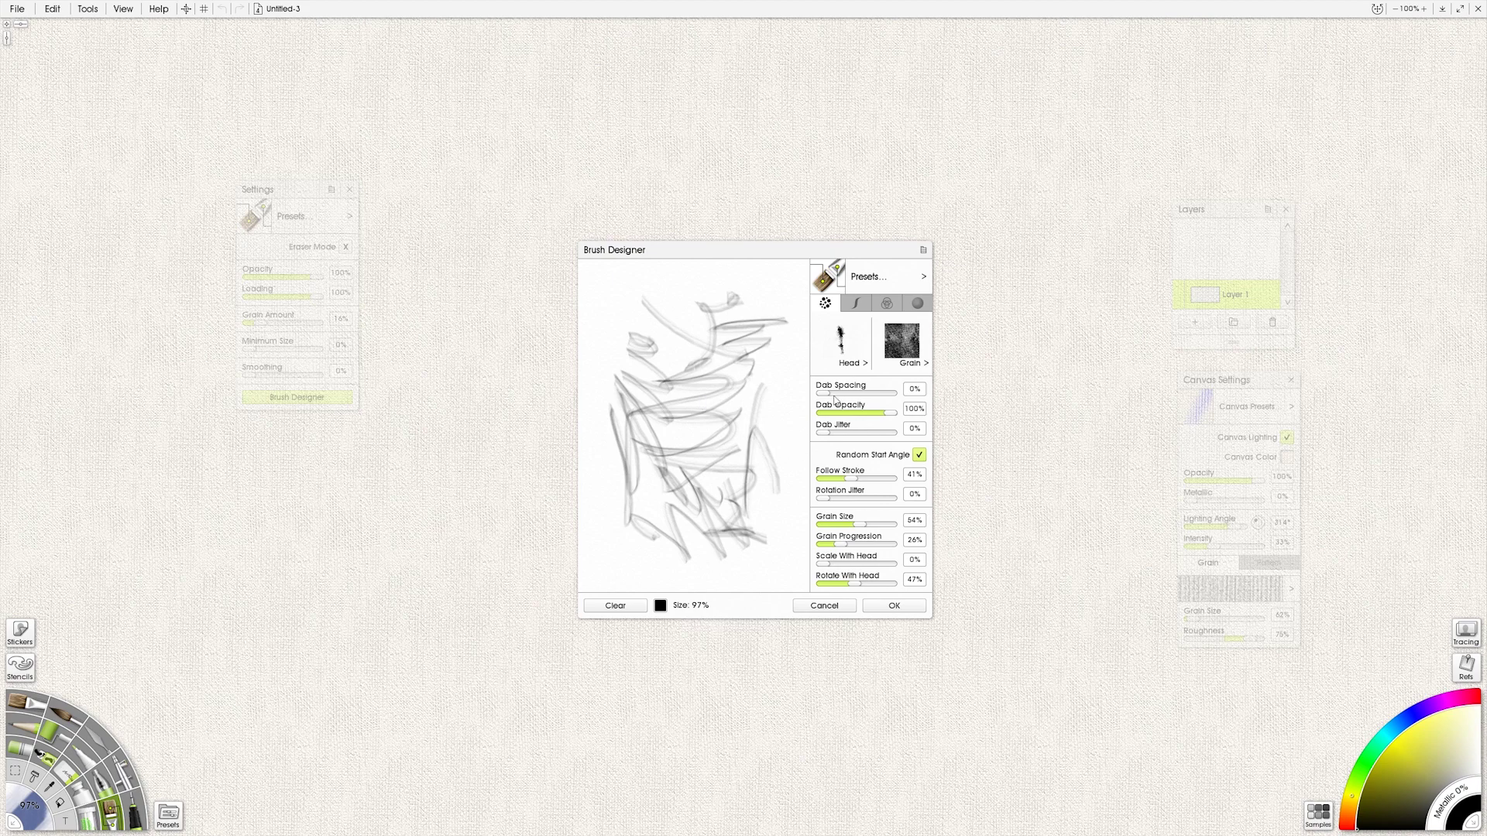
# Step: Invert the brush head image twice to compare its two versions
pyautogui.click(860, 364)
pyautogui.click(906, 391)
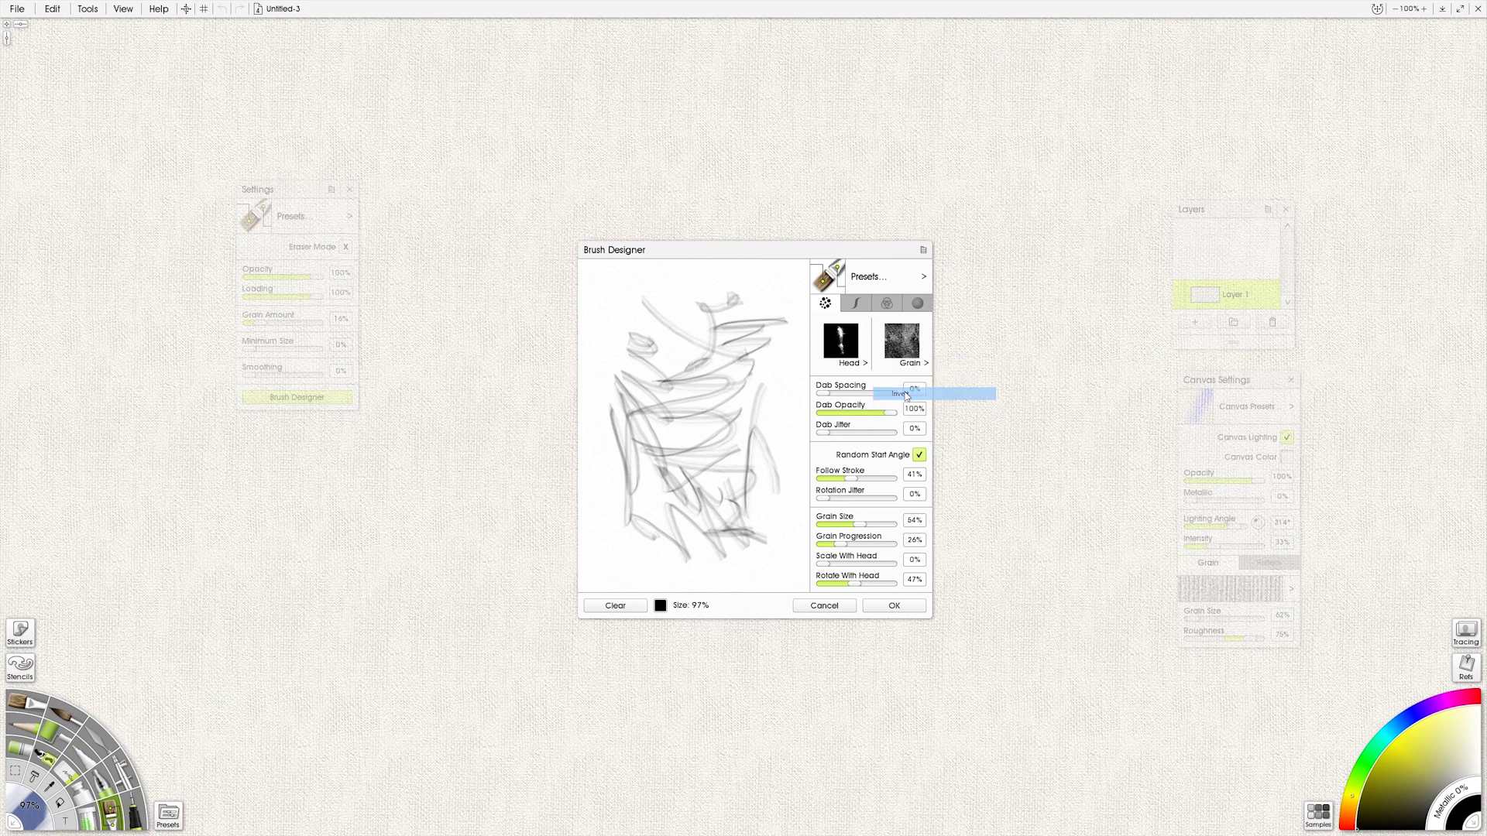
pyautogui.click(865, 364)
pyautogui.click(900, 394)
# Step: Load the brushtest2 image from the Desktop as the brush head and invert it
pyautogui.click(866, 364)
pyautogui.click(902, 378)
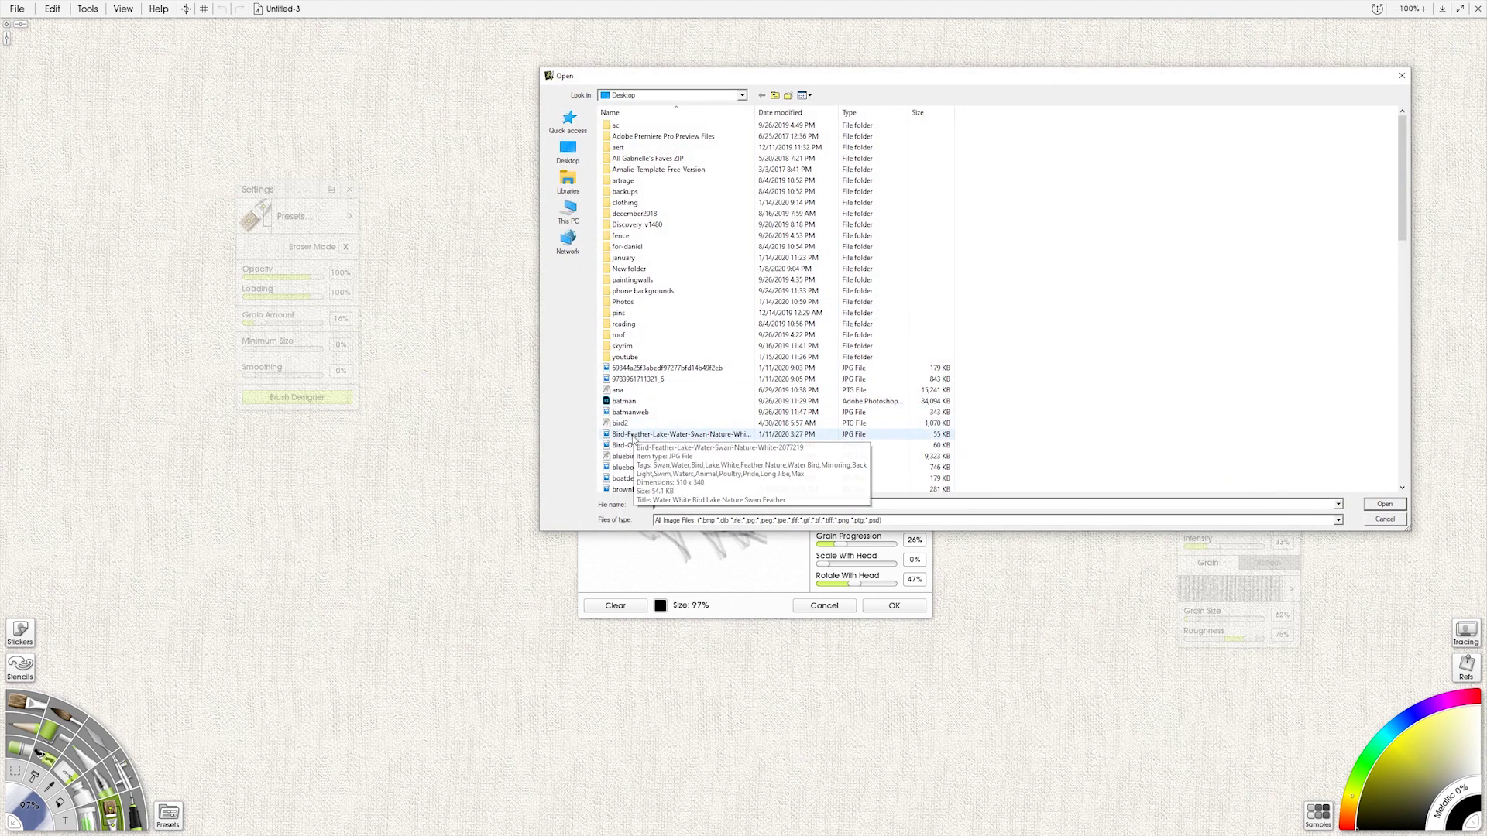
pyautogui.click(657, 424)
pyautogui.click(628, 490)
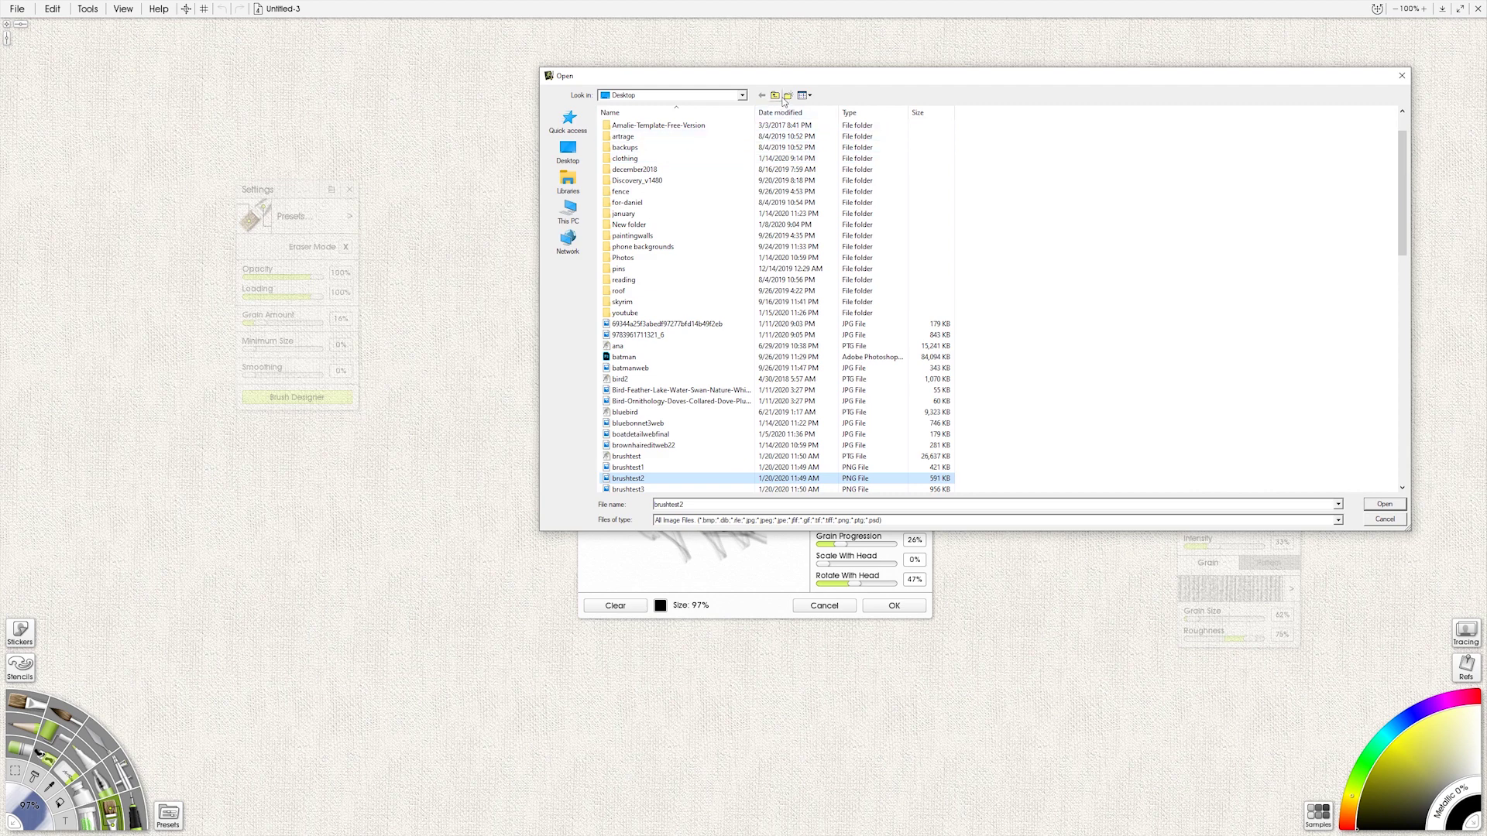
pyautogui.click(1376, 505)
pyautogui.click(849, 366)
pyautogui.click(906, 396)
# Step: Try the inverted brushtest2 head with fresh zigzag strokes, clearing the old strokes from the test area
pyautogui.moveTo(645, 299); pyautogui.dragTo(754, 316)
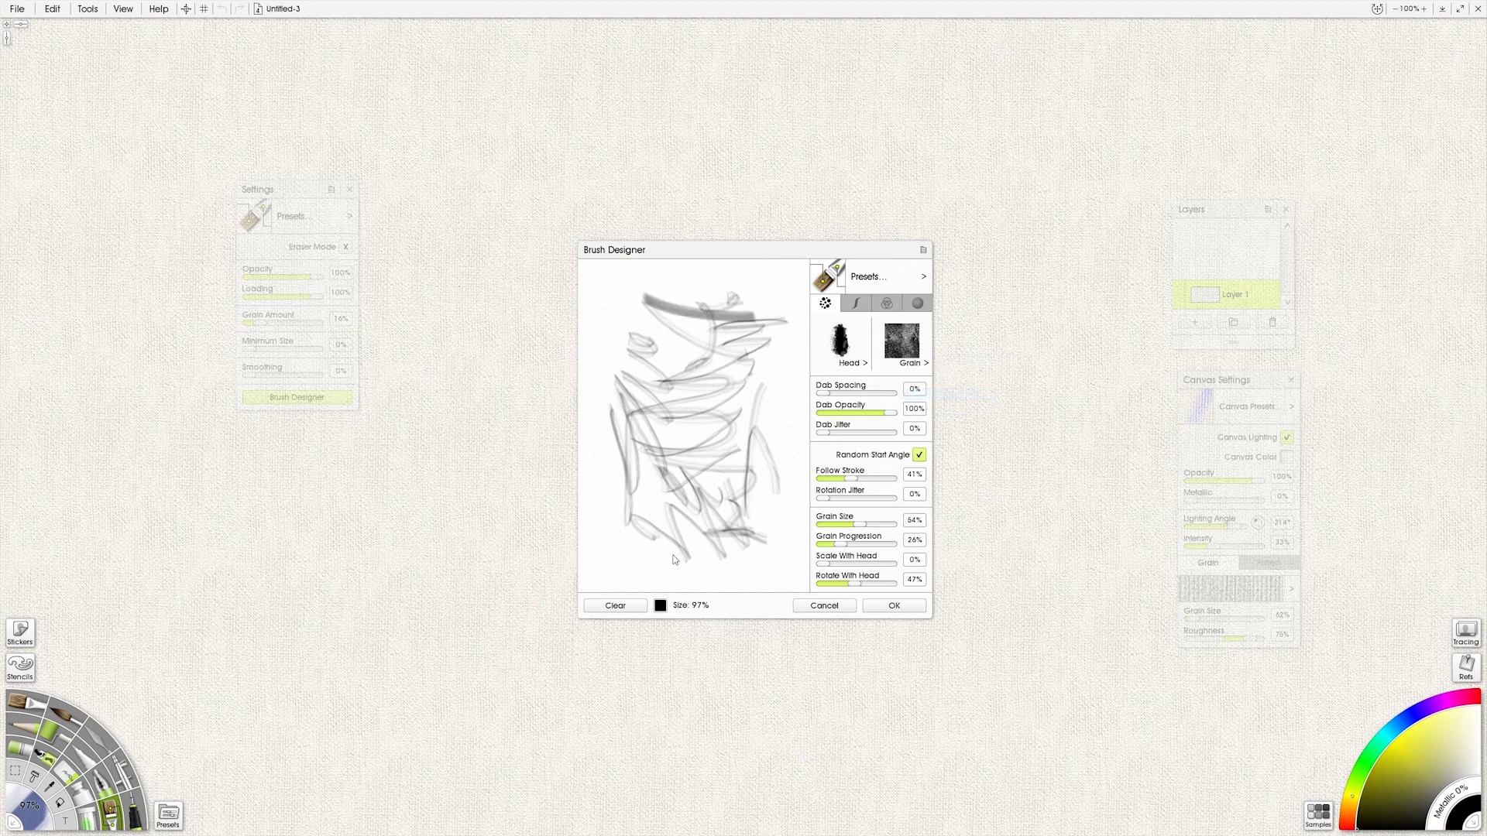
pyautogui.click(626, 611)
pyautogui.moveTo(649, 349)
pyautogui.mouseDown()
pyautogui.moveTo(752, 370)
pyautogui.moveTo(645, 387)
pyautogui.moveTo(666, 423)
pyautogui.moveTo(710, 442)
pyautogui.moveTo(695, 453)
pyautogui.moveTo(711, 467)
pyautogui.moveTo(672, 465)
pyautogui.moveTo(736, 477)
pyautogui.moveTo(617, 486)
pyautogui.moveTo(756, 506)
pyautogui.mouseUp()
pyautogui.moveTo(674, 528)
pyautogui.mouseDown()
pyautogui.moveTo(672, 555)
pyautogui.moveTo(716, 561)
pyautogui.mouseUp()
pyautogui.moveTo(647, 332)
pyautogui.mouseDown()
pyautogui.moveTo(780, 343)
pyautogui.moveTo(701, 366)
pyautogui.moveTo(740, 399)
pyautogui.mouseUp()
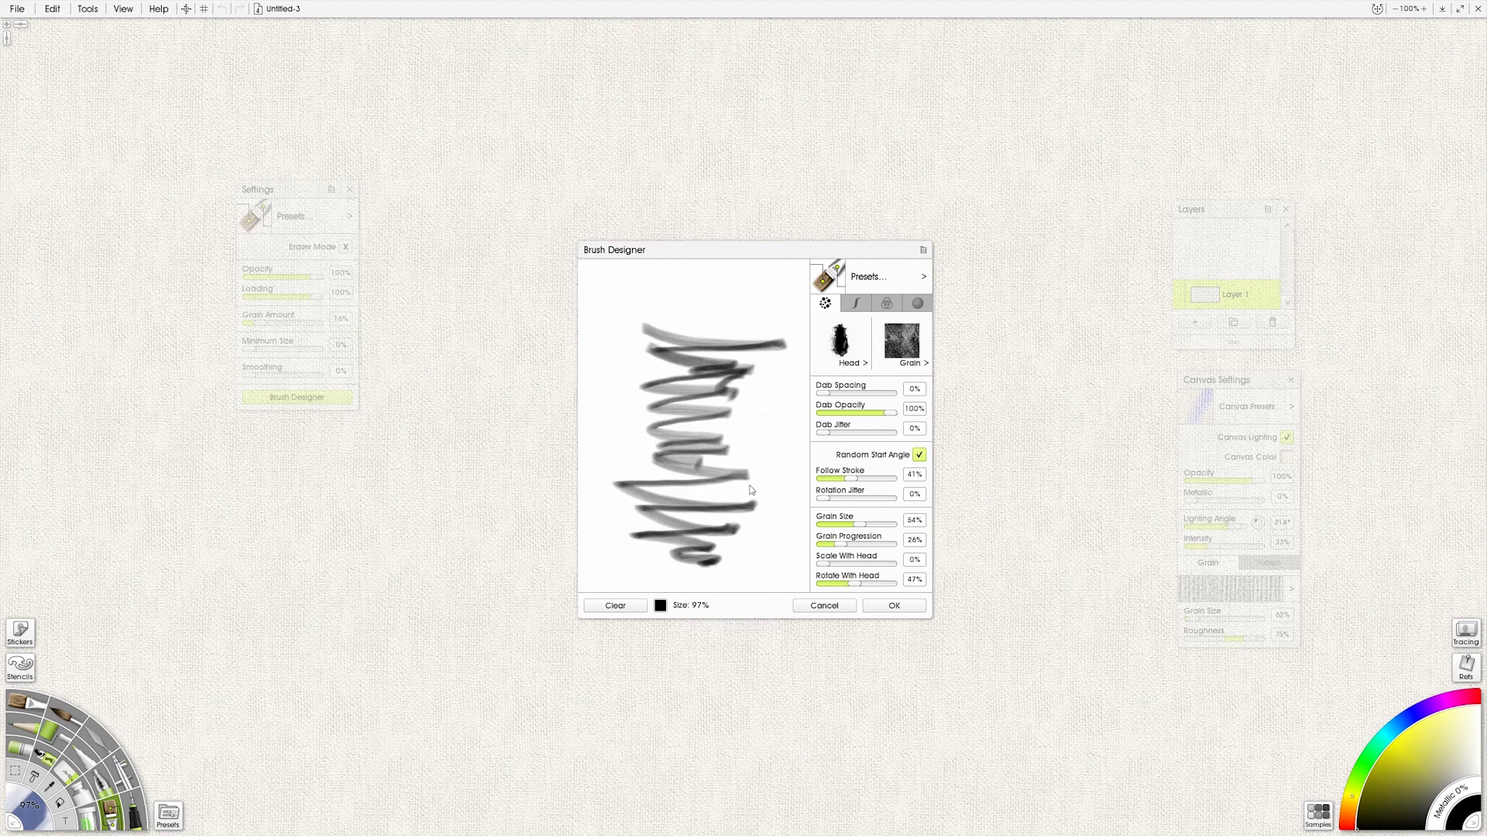
# Step: Load the brushtest5 image from the Desktop as the brush head and invert it
pyautogui.click(852, 364)
pyautogui.click(898, 391)
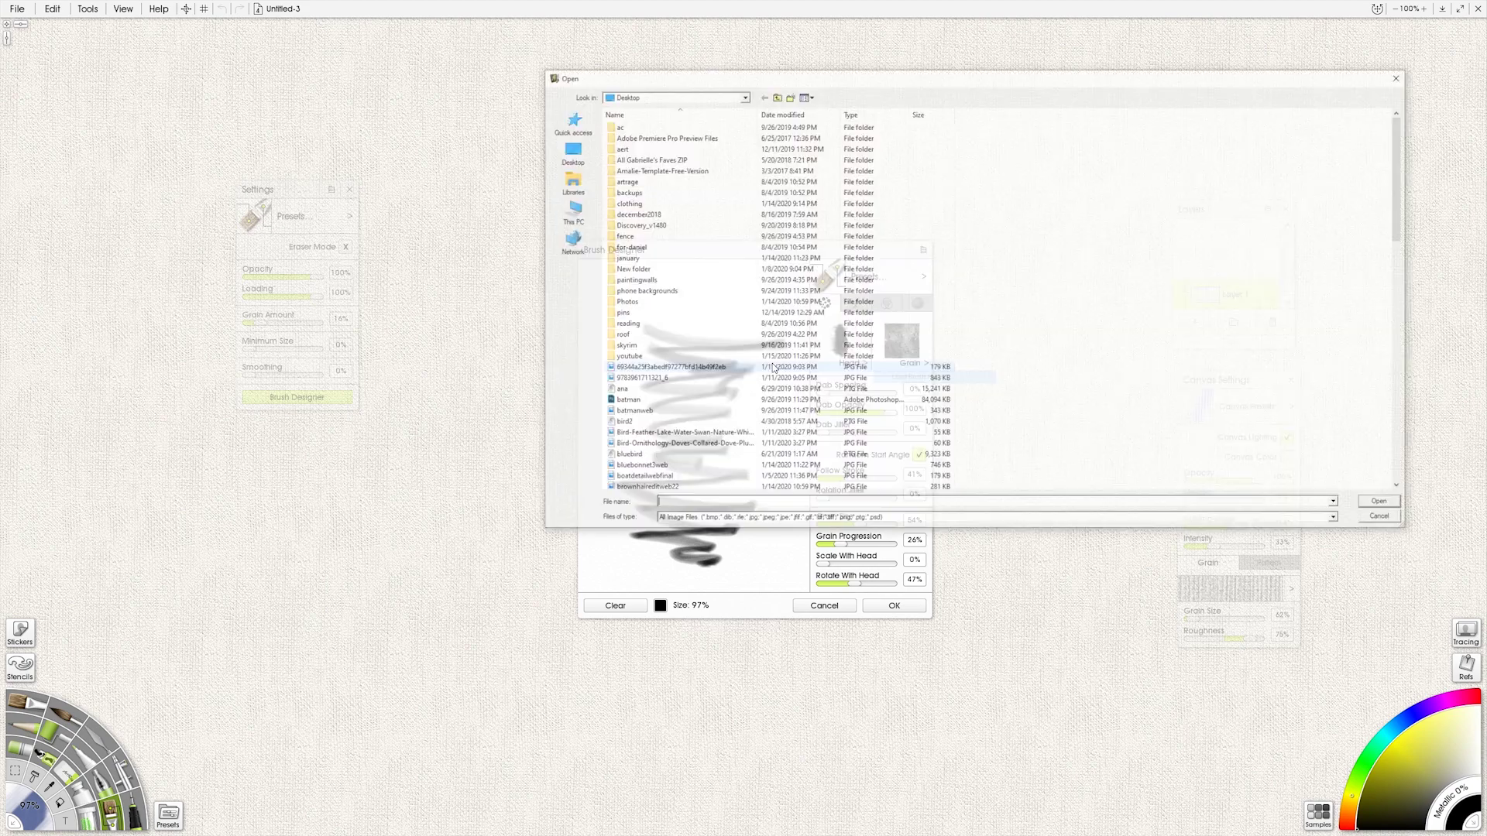
pyautogui.click(626, 456)
pyautogui.scroll(-3, 629, 464)
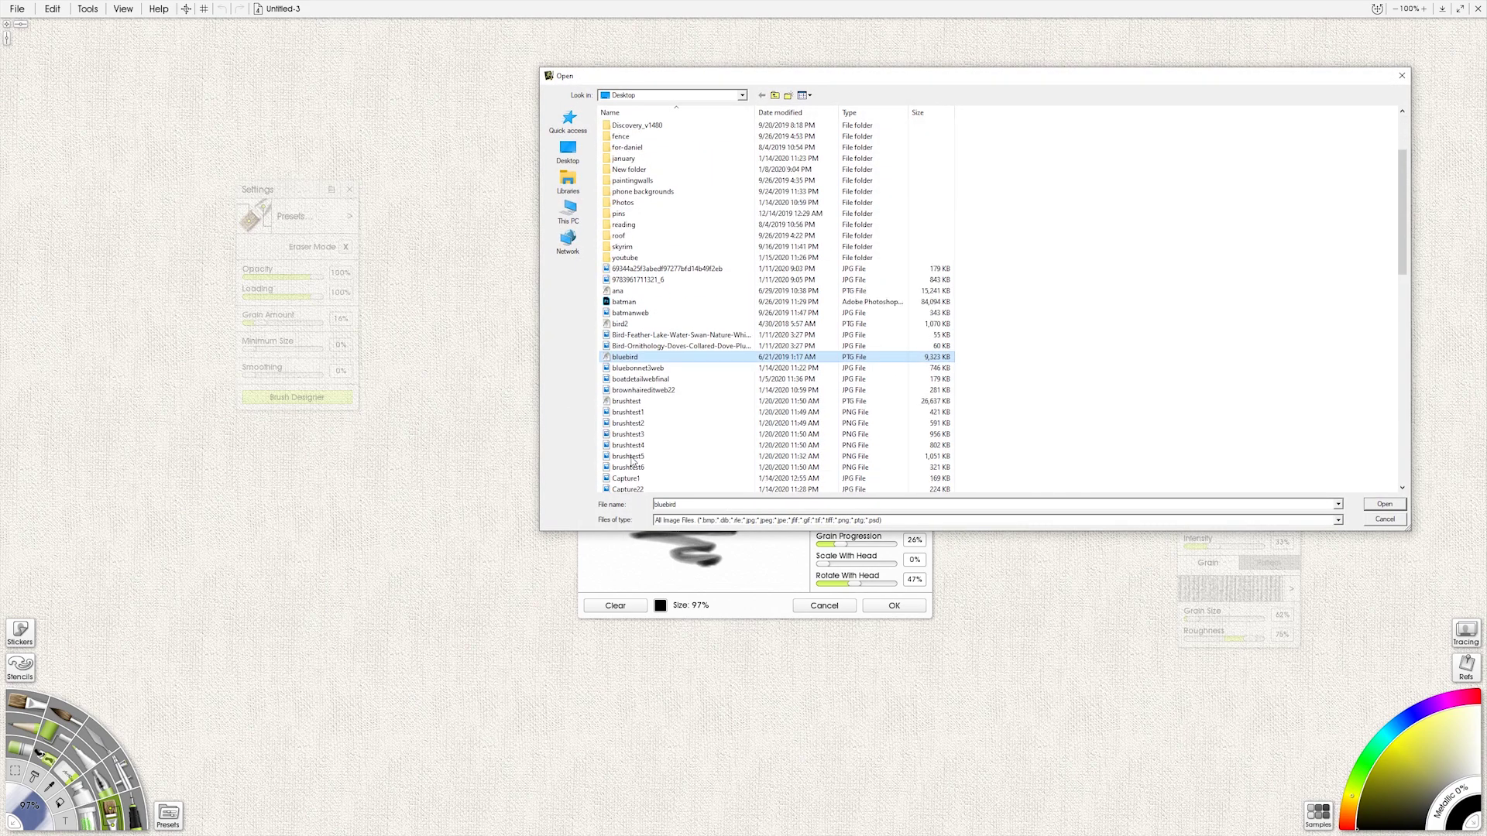
pyautogui.click(658, 458)
pyautogui.click(1385, 505)
pyautogui.click(861, 364)
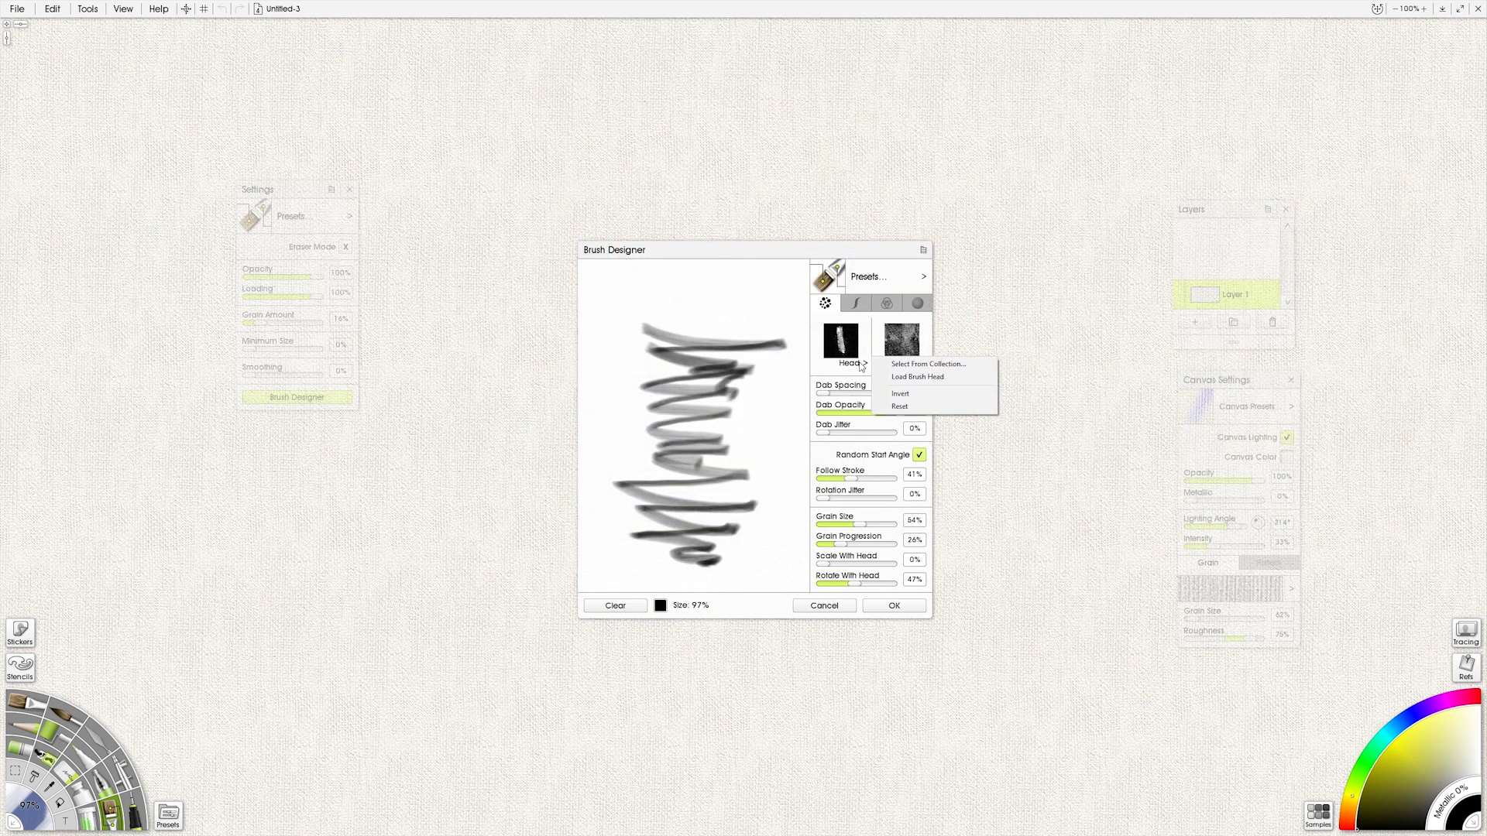
pyautogui.click(902, 394)
# Step: Clear the test area and paint test strokes with the inverted brushtest5 head
pyautogui.click(615, 605)
pyautogui.moveTo(633, 359)
pyautogui.mouseDown()
pyautogui.moveTo(763, 386)
pyautogui.moveTo(621, 416)
pyautogui.moveTo(742, 442)
pyautogui.mouseUp()
pyautogui.moveTo(631, 448)
pyautogui.mouseDown()
pyautogui.moveTo(746, 481)
pyautogui.moveTo(642, 475)
pyautogui.moveTo(704, 522)
pyautogui.moveTo(683, 565)
pyautogui.moveTo(629, 529)
pyautogui.moveTo(632, 389)
pyautogui.moveTo(718, 352)
pyautogui.mouseUp()
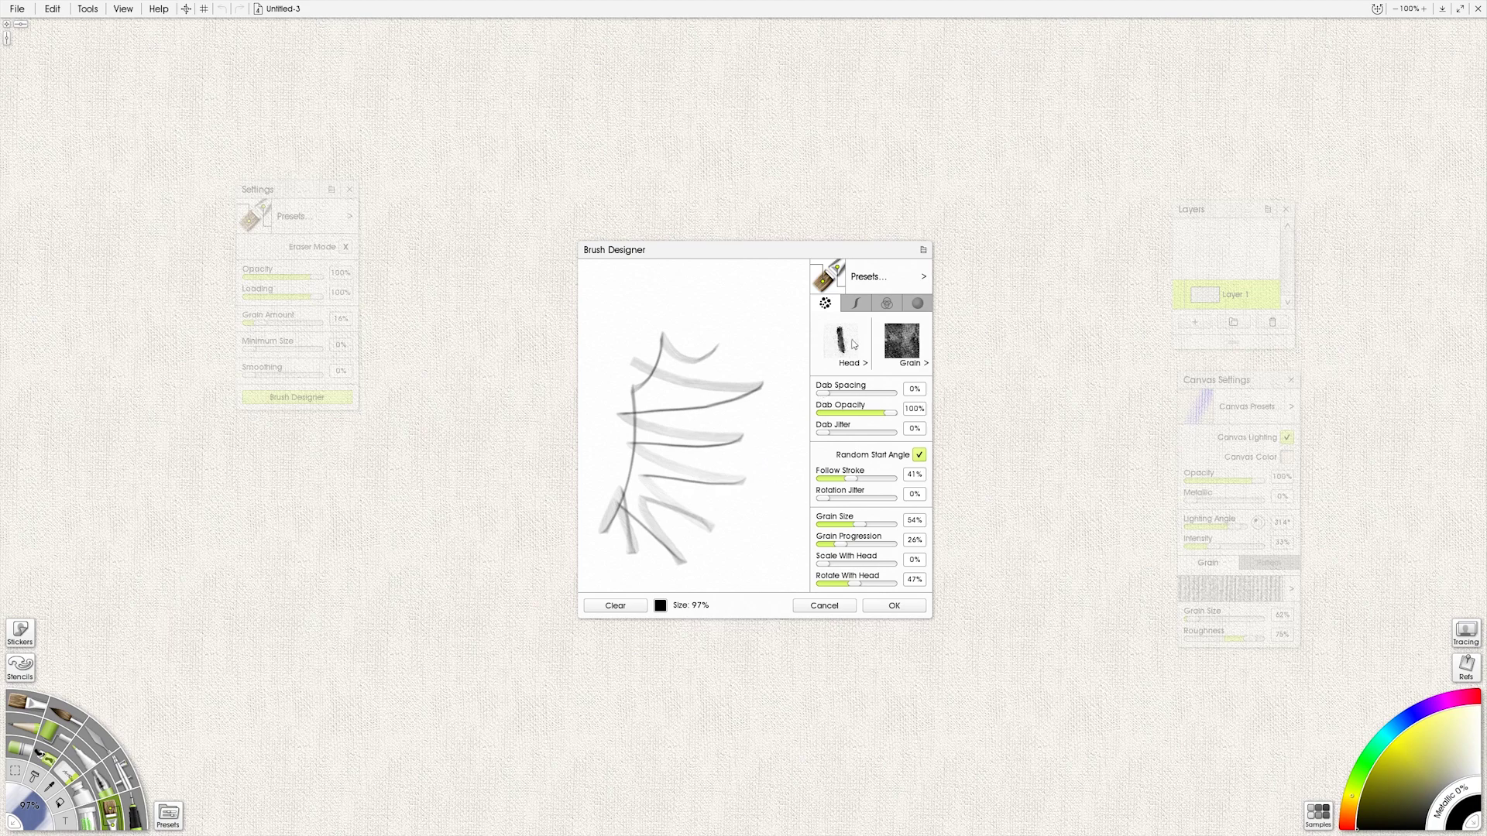
# Step: Browse the brush image collection and choose kph-brsh-small-22 from the Nature group as the brush grain
pyautogui.click(914, 364)
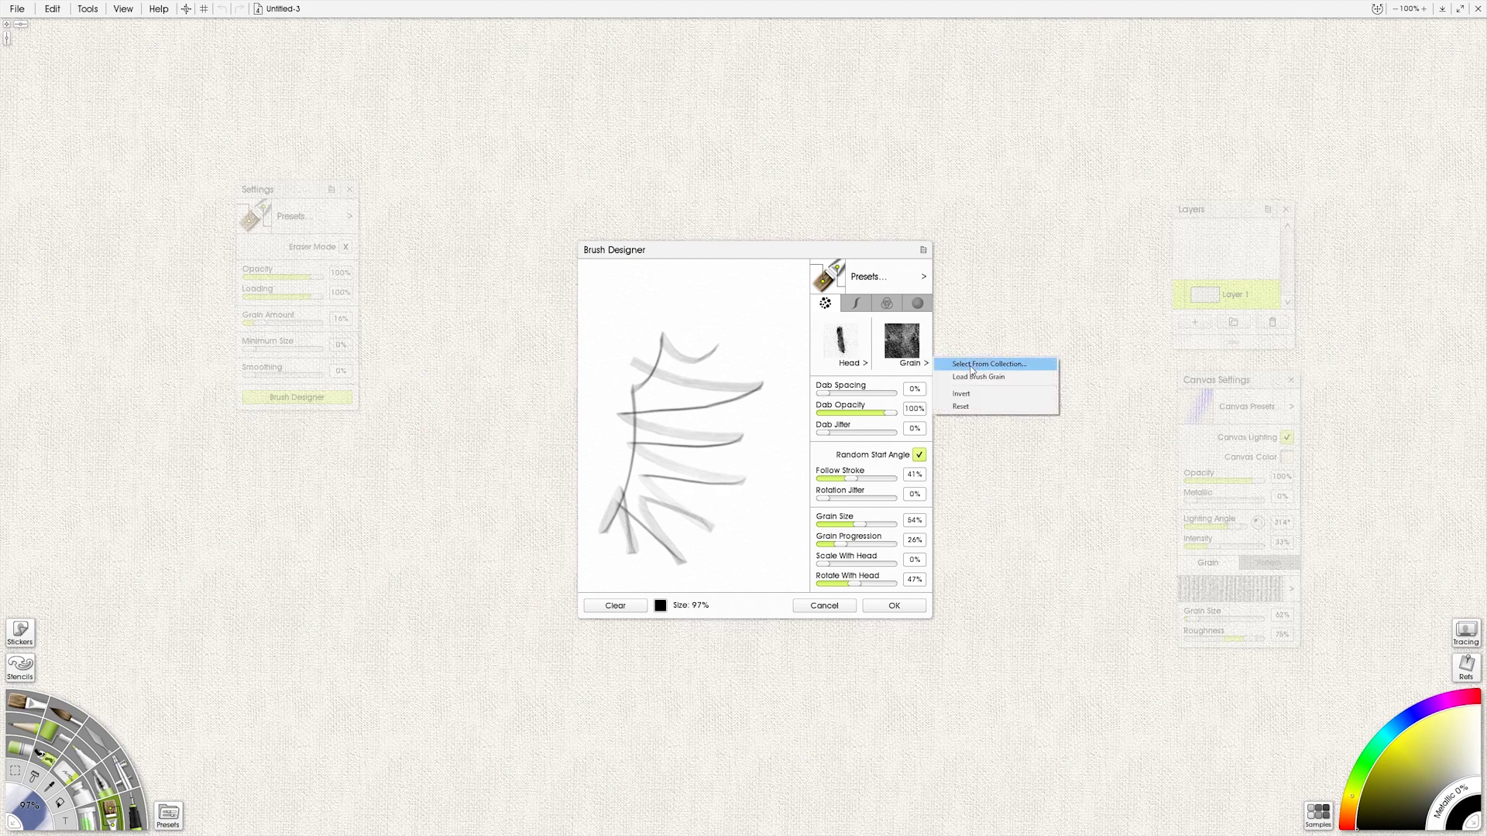
pyautogui.click(972, 366)
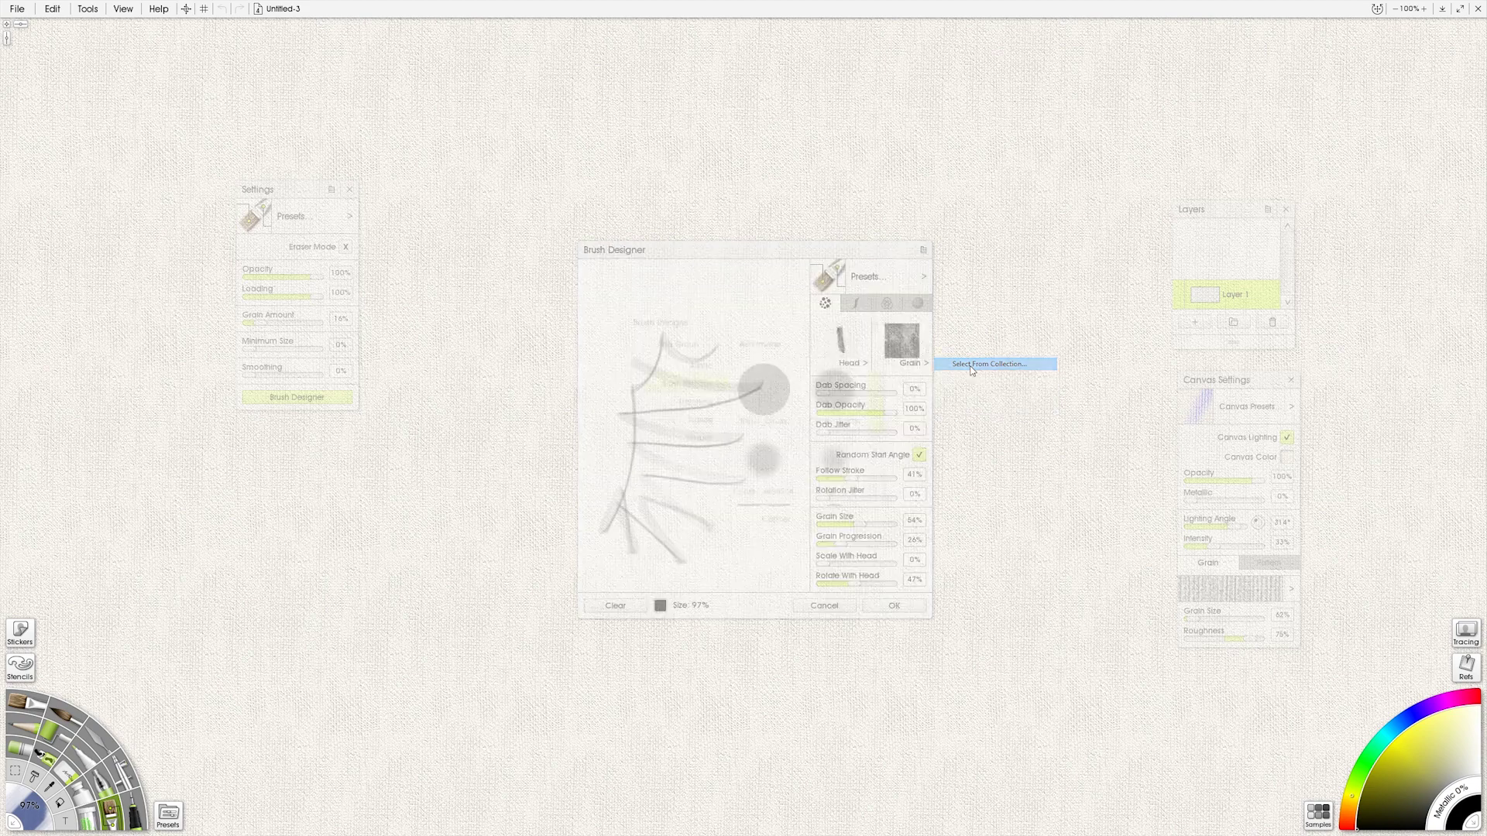
pyautogui.click(703, 368)
pyautogui.moveTo(880, 389); pyautogui.dragTo(886, 475)
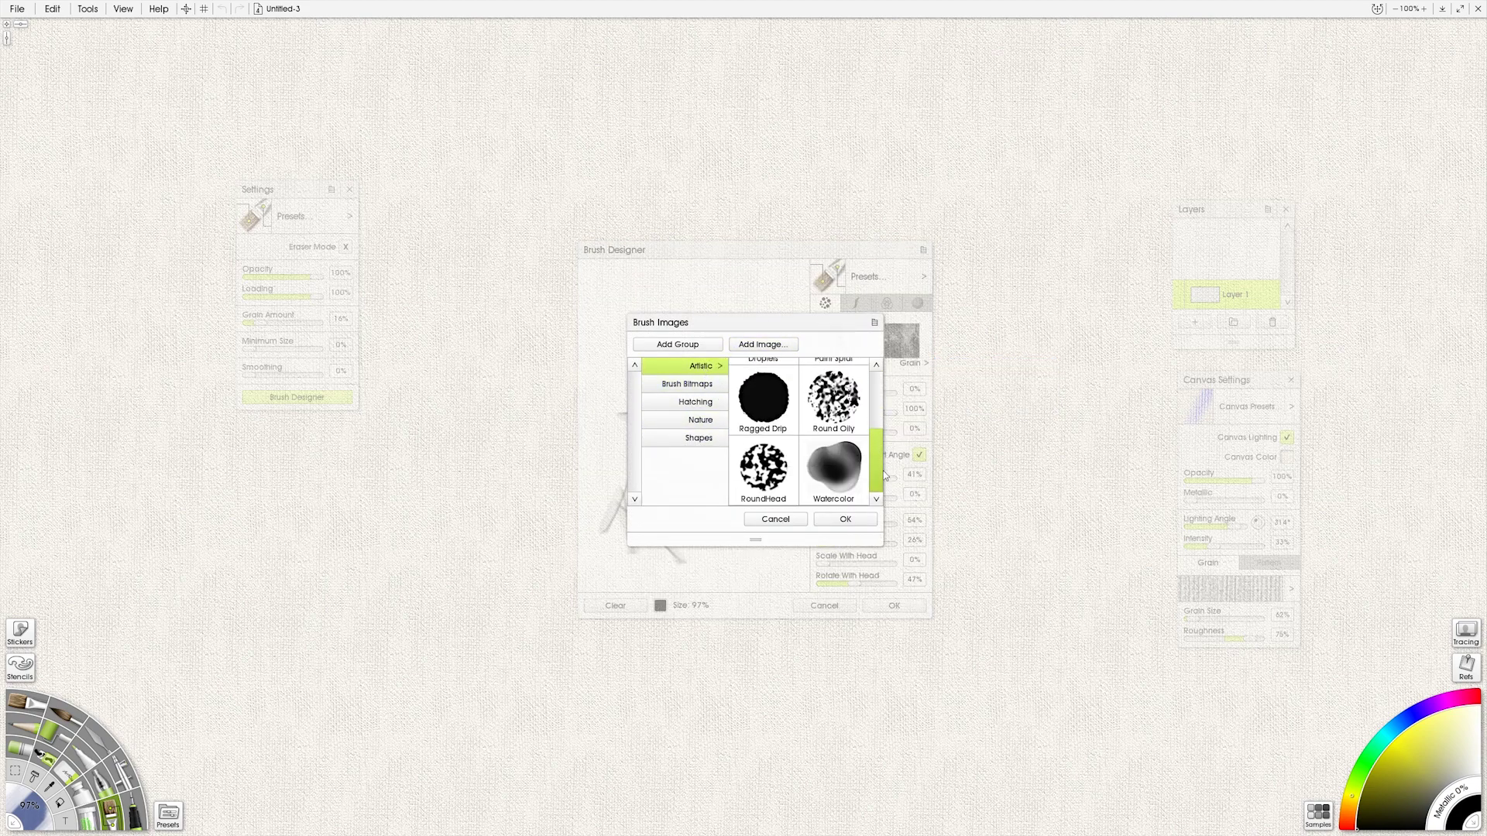
pyautogui.click(697, 384)
pyautogui.click(695, 403)
pyautogui.click(697, 423)
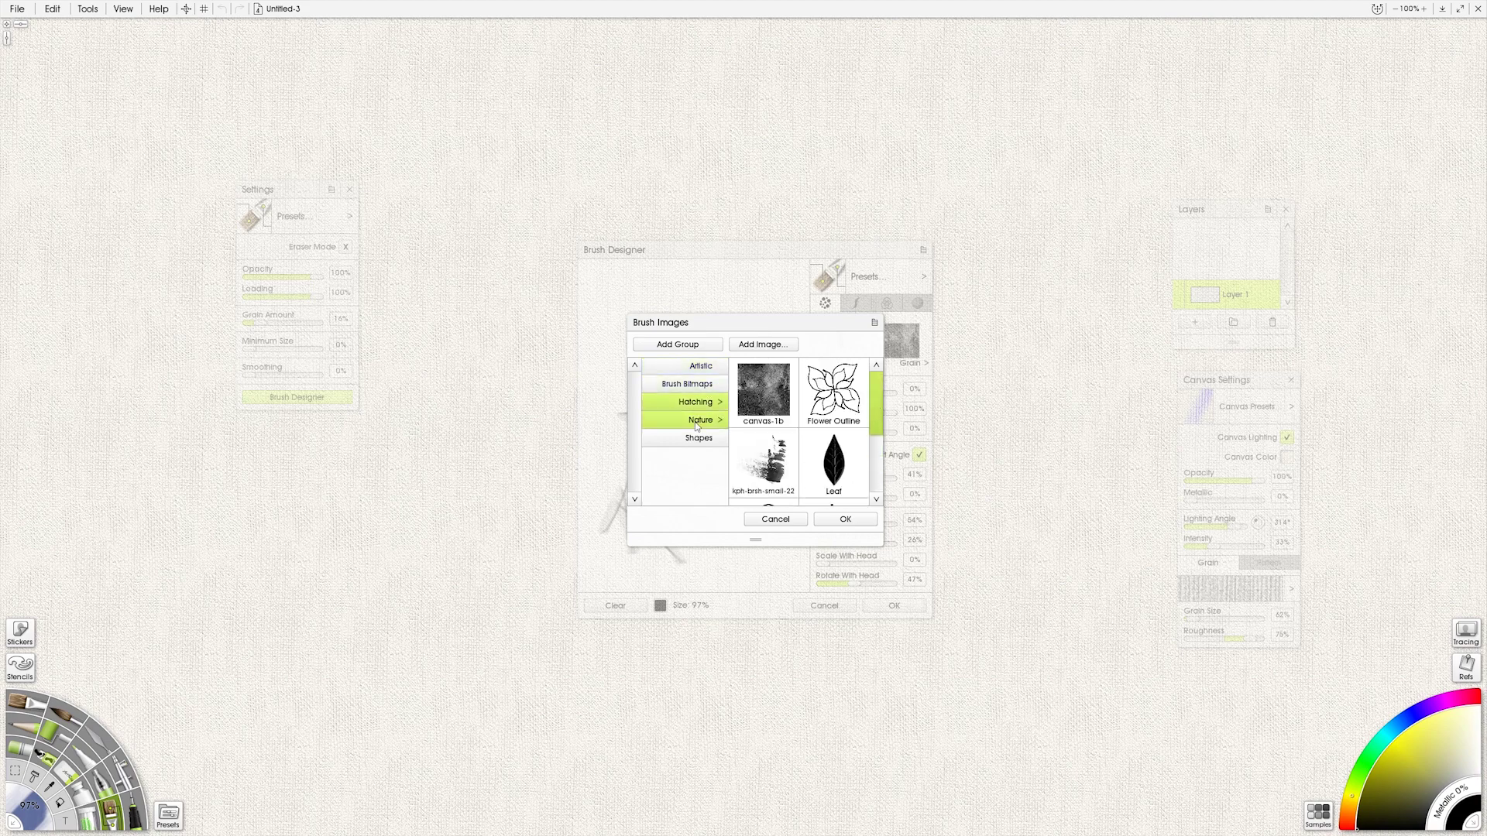
pyautogui.moveTo(874, 434); pyautogui.dragTo(875, 459)
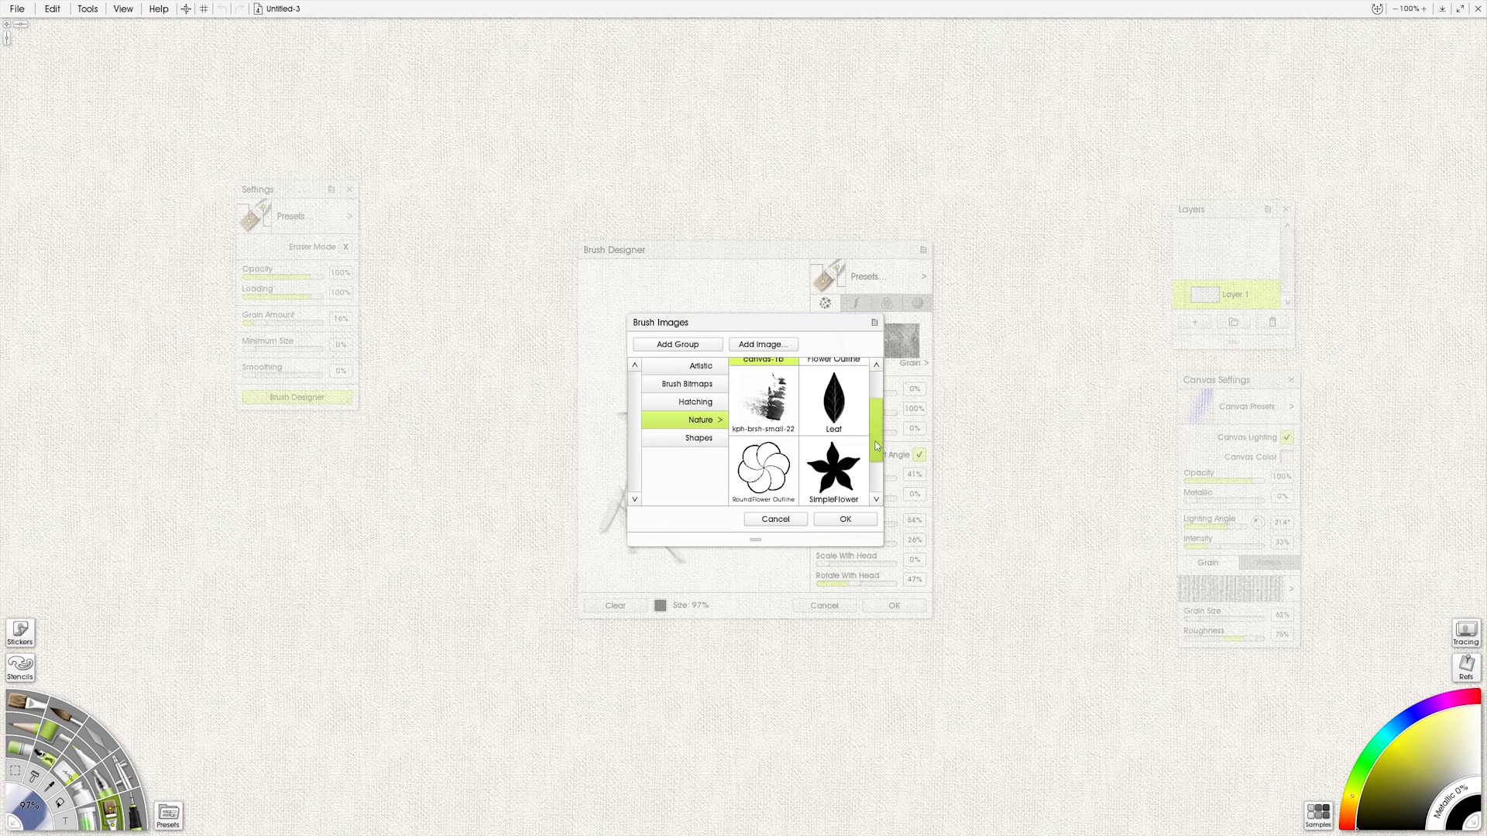
pyautogui.click(764, 426)
pyautogui.scroll(-2, 872, 430)
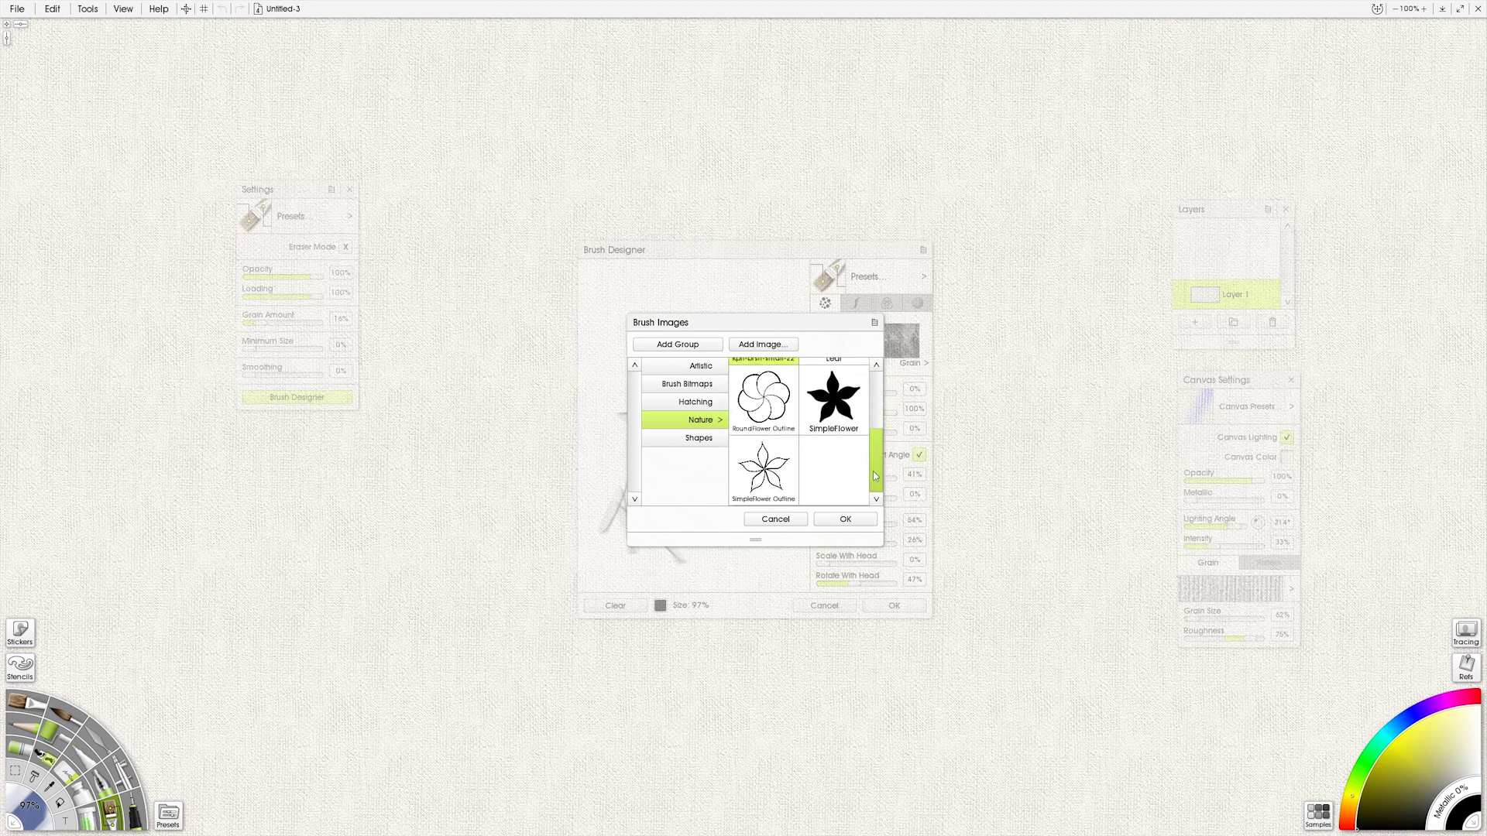
pyautogui.click(845, 519)
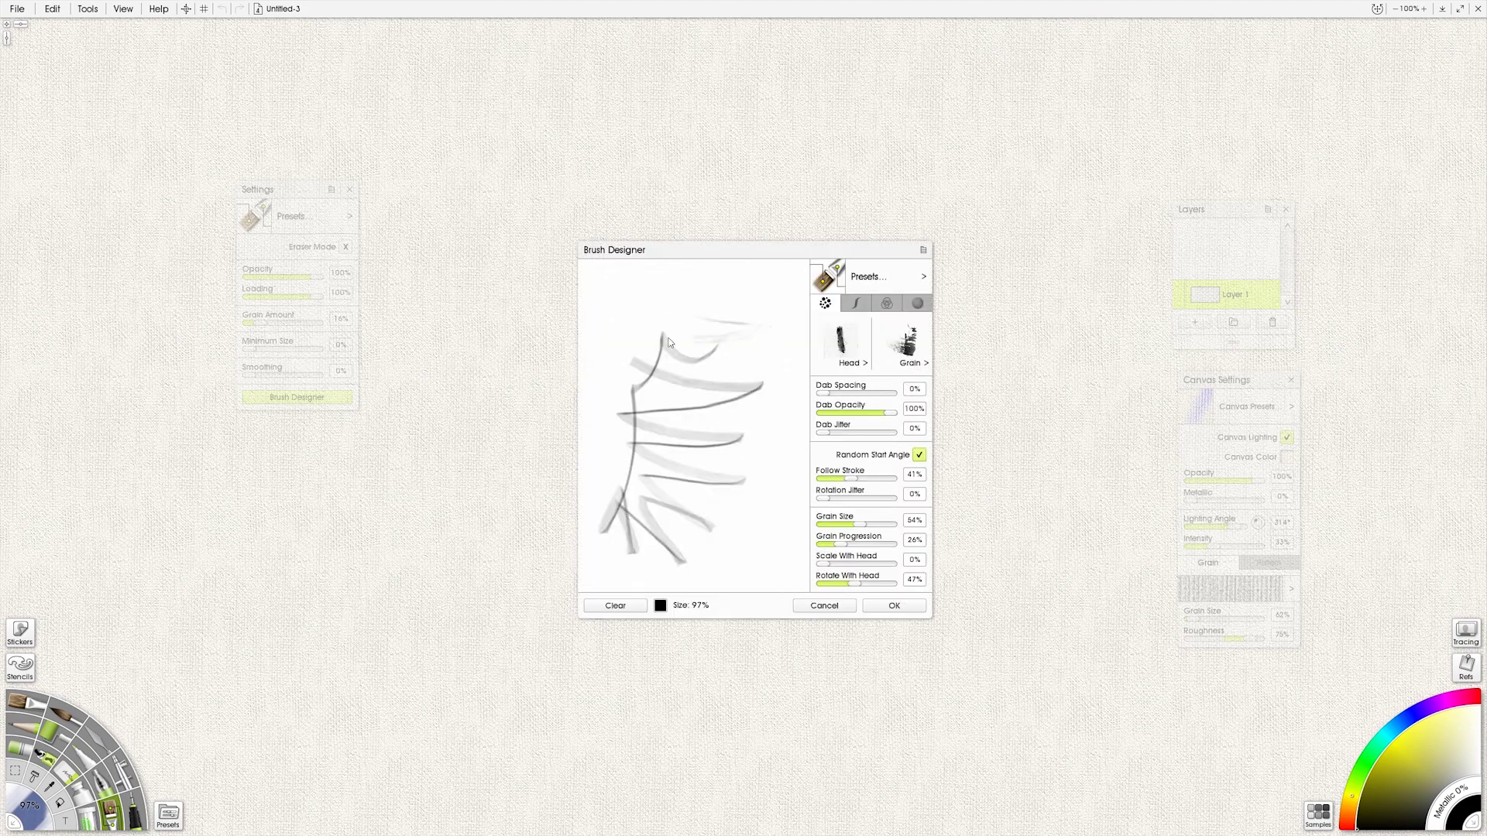
# Step: Test the new grain in the Brush Designer, apply the brush, and paint several overlapping strokes mid-canvas
pyautogui.moveTo(742, 387)
pyautogui.mouseDown()
pyautogui.moveTo(780, 393)
pyautogui.moveTo(754, 420)
pyautogui.moveTo(767, 440)
pyautogui.moveTo(711, 469)
pyautogui.moveTo(732, 576)
pyautogui.mouseUp()
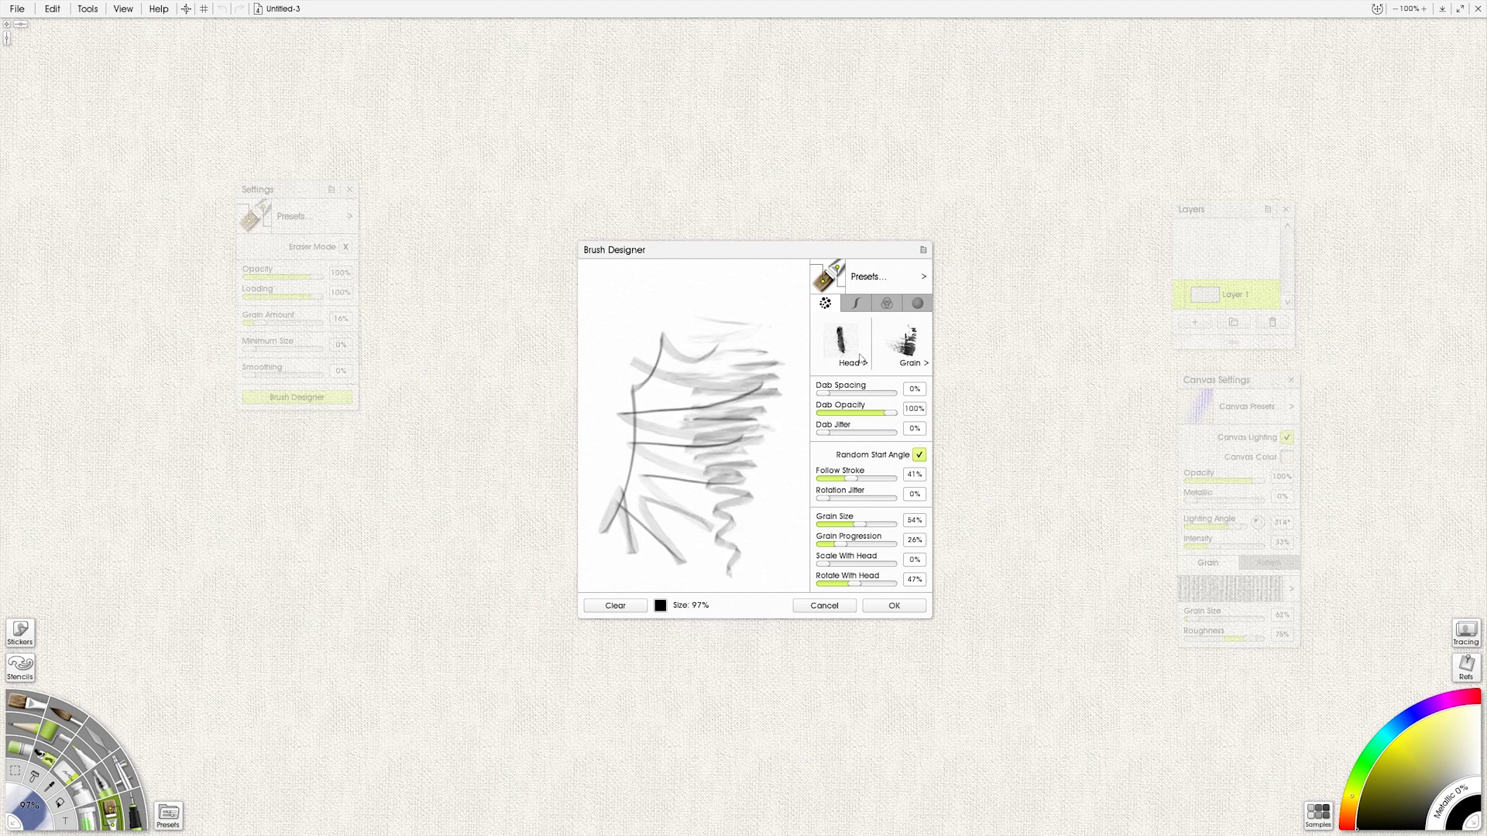
pyautogui.click(893, 607)
pyautogui.moveTo(542, 340)
pyautogui.mouseDown()
pyautogui.moveTo(773, 408)
pyautogui.moveTo(811, 529)
pyautogui.moveTo(651, 467)
pyautogui.moveTo(674, 495)
pyautogui.mouseUp()
pyautogui.moveTo(724, 446)
pyautogui.mouseDown()
pyautogui.moveTo(700, 502)
pyautogui.moveTo(685, 433)
pyautogui.moveTo(612, 506)
pyautogui.moveTo(656, 427)
pyautogui.moveTo(595, 447)
pyautogui.moveTo(590, 422)
pyautogui.moveTo(636, 486)
pyautogui.moveTo(609, 487)
pyautogui.moveTo(635, 495)
pyautogui.moveTo(708, 502)
pyautogui.moveTo(766, 481)
pyautogui.moveTo(753, 482)
pyautogui.moveTo(763, 510)
pyautogui.moveTo(792, 458)
pyautogui.moveTo(875, 457)
pyautogui.mouseUp()
pyautogui.moveTo(657, 499)
pyautogui.mouseDown()
pyautogui.moveTo(591, 488)
pyautogui.moveTo(554, 403)
pyautogui.moveTo(632, 457)
pyautogui.moveTo(604, 410)
pyautogui.moveTo(643, 368)
pyautogui.moveTo(666, 434)
pyautogui.moveTo(697, 418)
pyautogui.mouseUp()
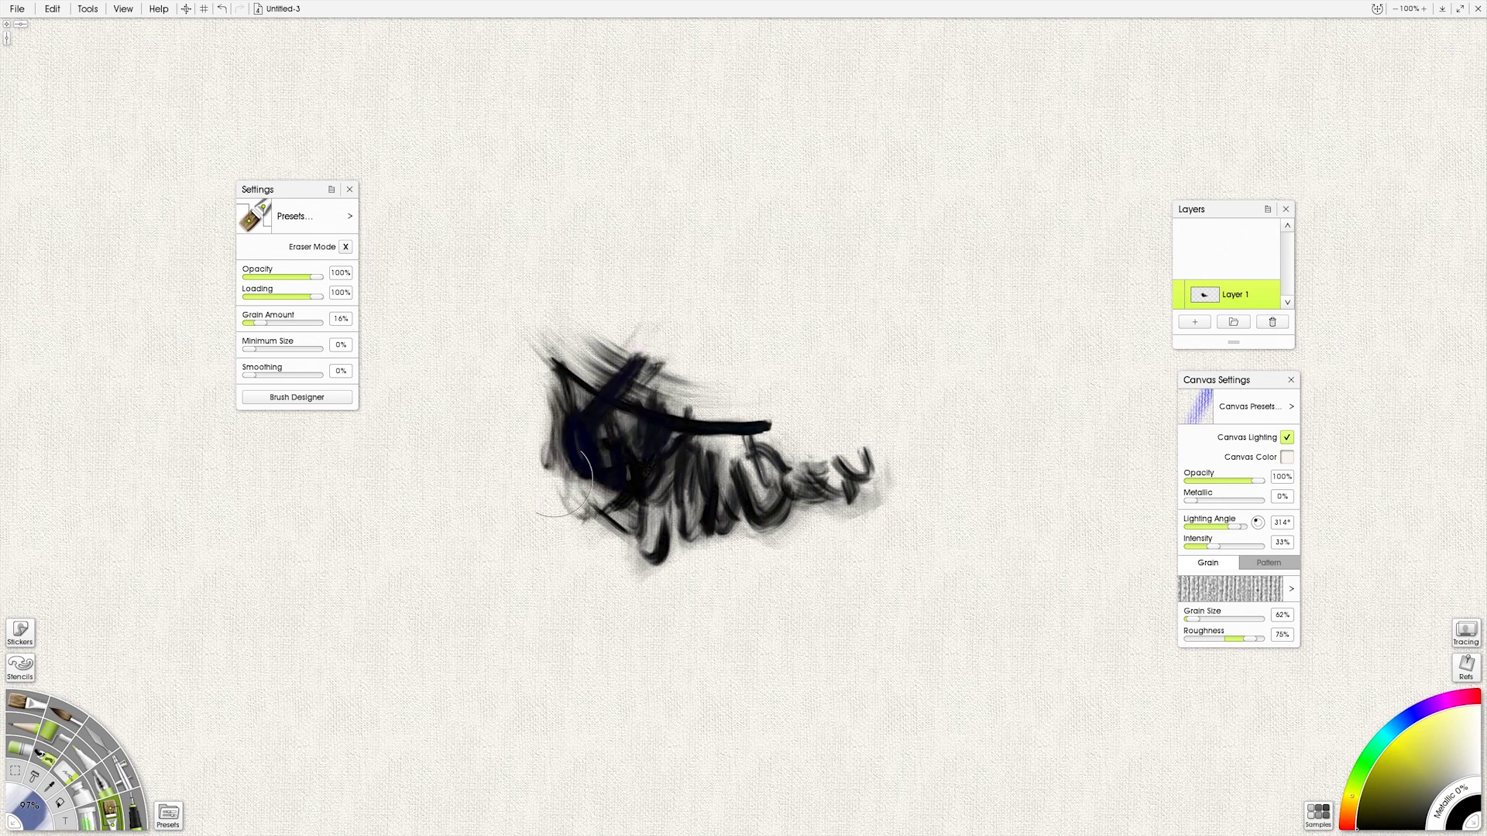
# Step: Reopen the Brush Designer and load the canvas-1b image from the canvastextures folder as the brush grain
pyautogui.click(297, 398)
pyautogui.click(926, 360)
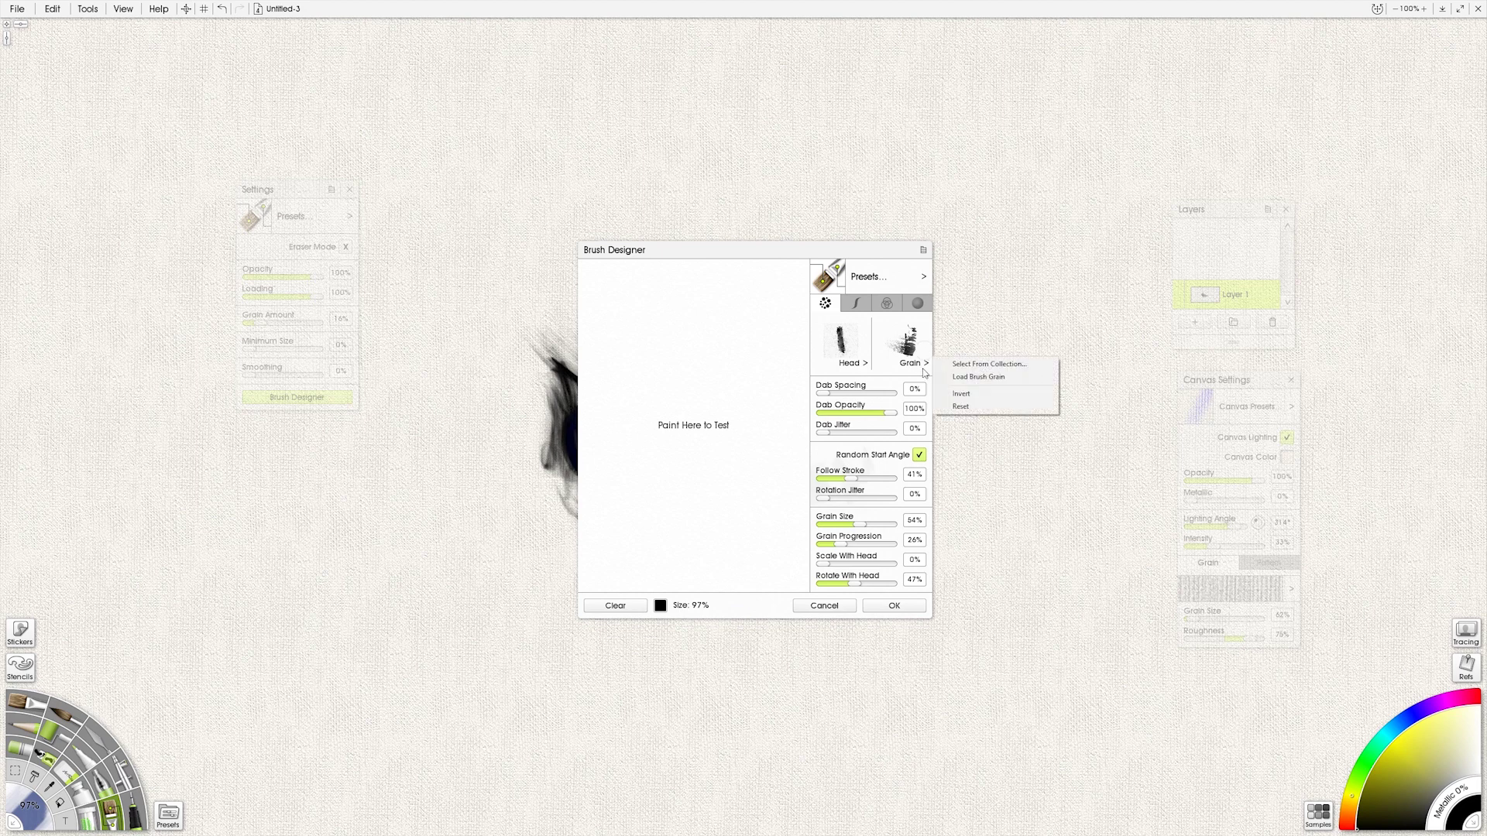
pyautogui.click(968, 378)
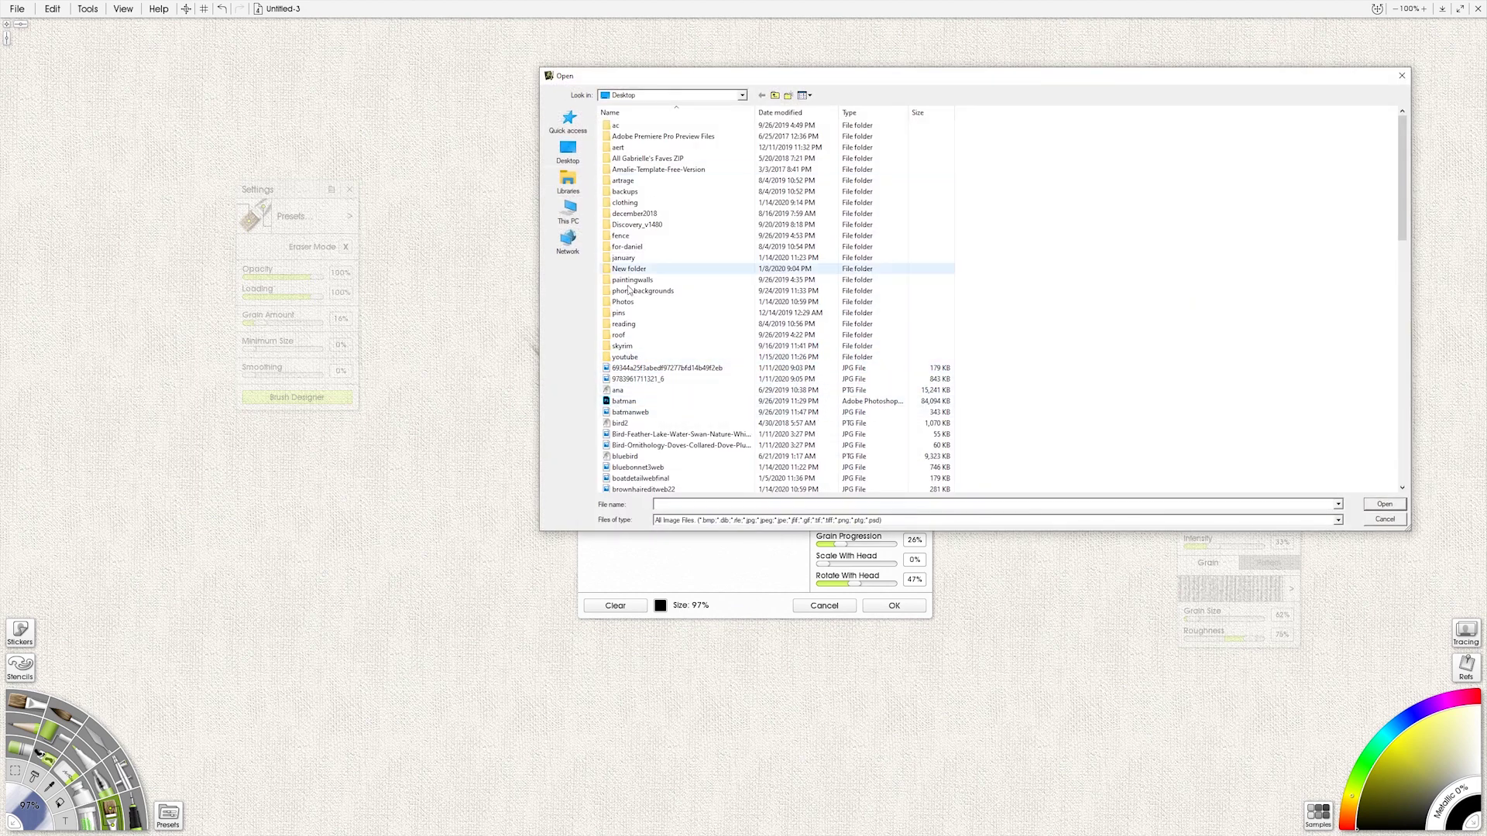
pyautogui.click(631, 248)
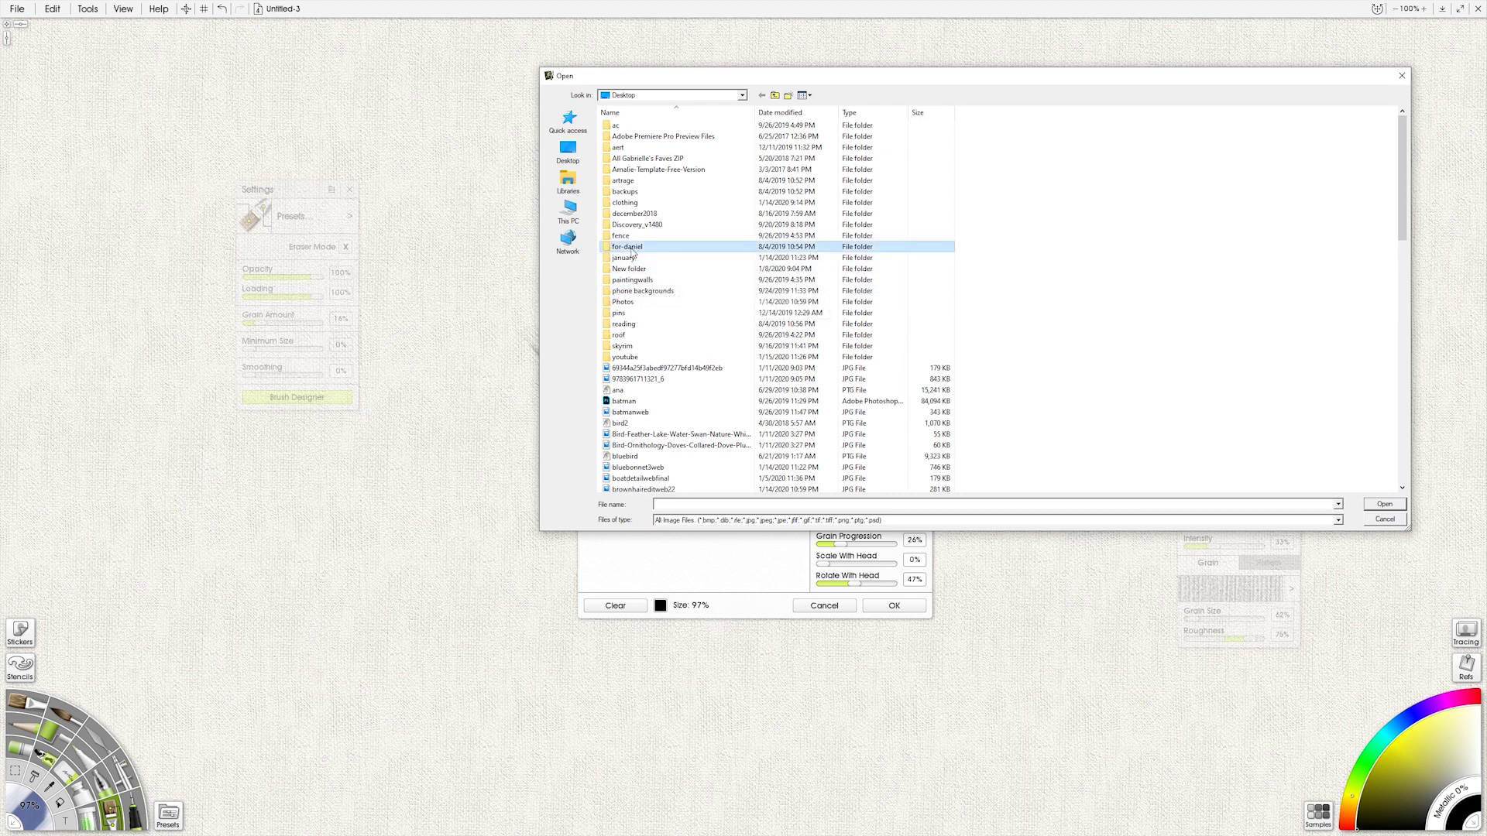
pyautogui.doubleClick(631, 248)
pyautogui.doubleClick(628, 138)
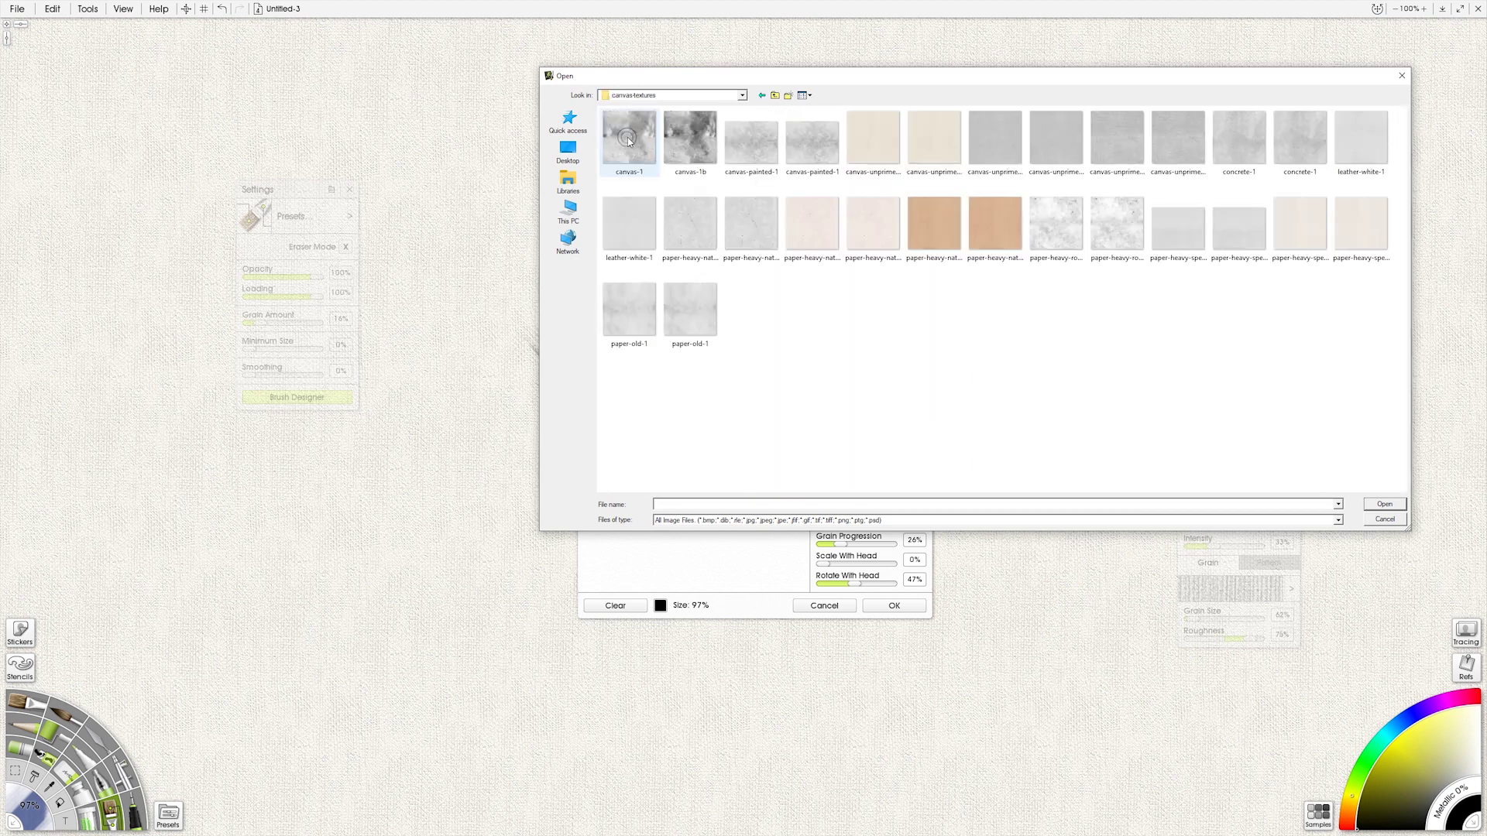
pyautogui.click(684, 145)
pyautogui.click(1384, 505)
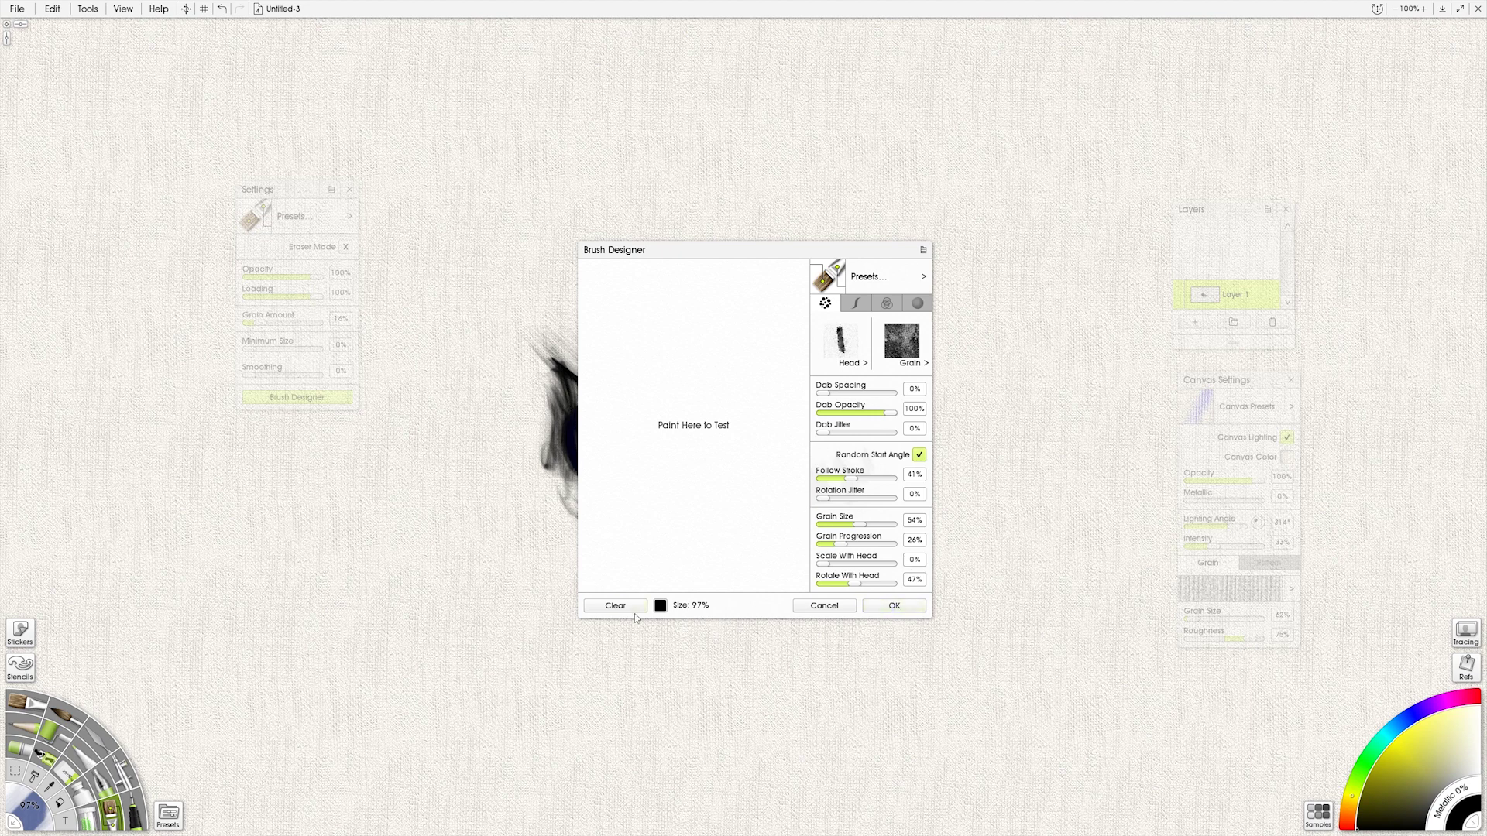
# Step: Apply the canvas-1b grain to the brush and paint broad zigzag strokes beside the earlier ones
pyautogui.click(896, 604)
pyautogui.moveTo(688, 299)
pyautogui.mouseDown()
pyautogui.moveTo(826, 292)
pyautogui.moveTo(824, 326)
pyautogui.moveTo(700, 381)
pyautogui.moveTo(791, 431)
pyautogui.moveTo(741, 379)
pyautogui.moveTo(883, 392)
pyautogui.moveTo(891, 366)
pyautogui.moveTo(790, 454)
pyautogui.moveTo(846, 459)
pyautogui.moveTo(824, 433)
pyautogui.moveTo(950, 445)
pyautogui.moveTo(996, 491)
pyautogui.mouseUp()
pyautogui.moveTo(821, 457); pyautogui.dragTo(969, 521)
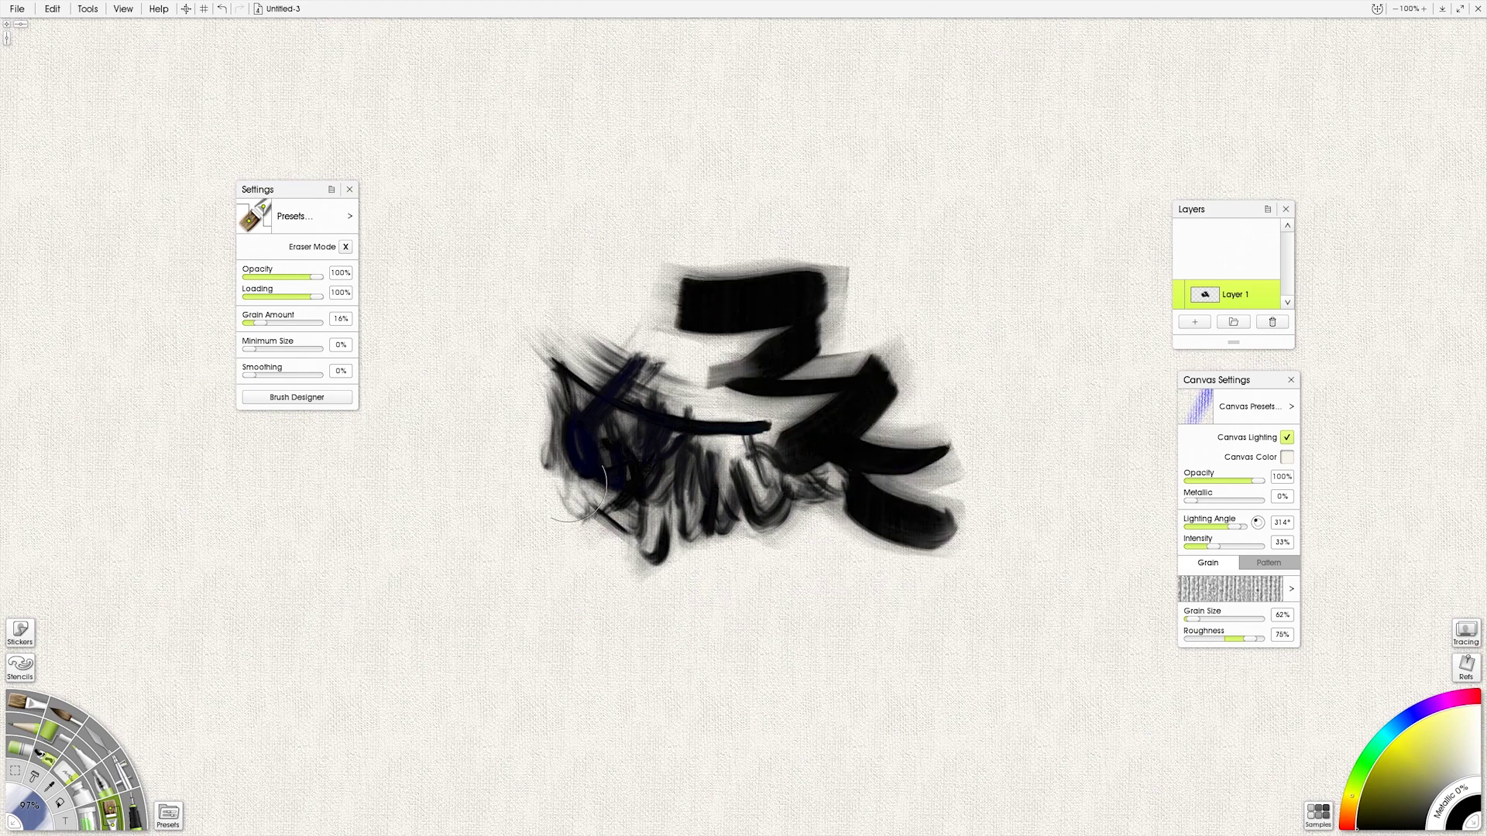
# Step: Invert the brush grain in the Brush Designer, apply it, and paint more zigzag strokes on the canvas
pyautogui.click(332, 400)
pyautogui.click(924, 370)
pyautogui.click(963, 390)
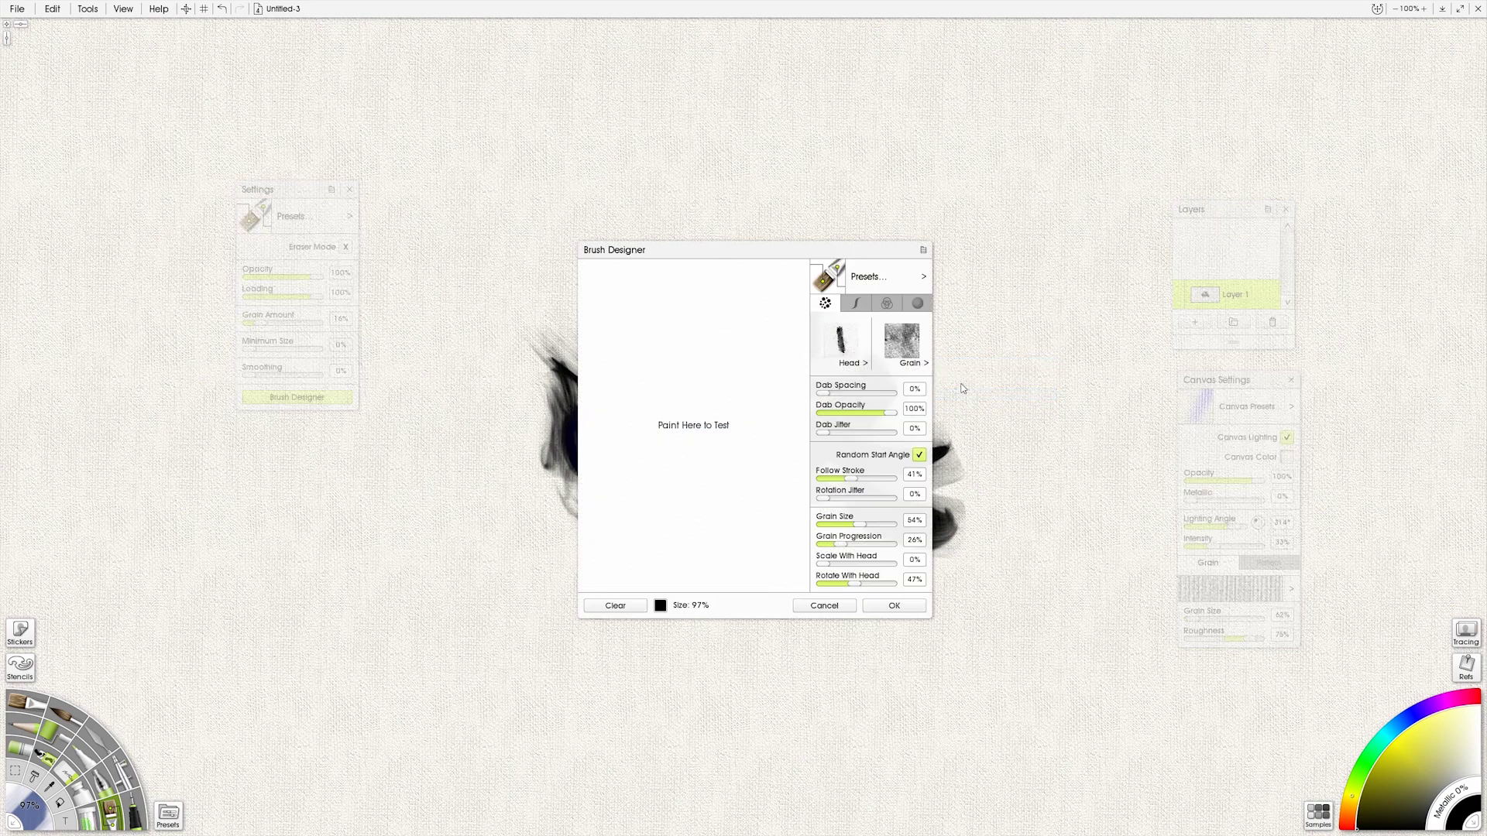
pyautogui.click(892, 606)
pyautogui.moveTo(898, 244)
pyautogui.mouseDown()
pyautogui.moveTo(1030, 299)
pyautogui.moveTo(947, 349)
pyautogui.moveTo(976, 414)
pyautogui.moveTo(859, 465)
pyautogui.mouseUp()
pyautogui.moveTo(914, 423)
pyautogui.mouseDown()
pyautogui.moveTo(958, 468)
pyautogui.moveTo(999, 477)
pyautogui.mouseUp()
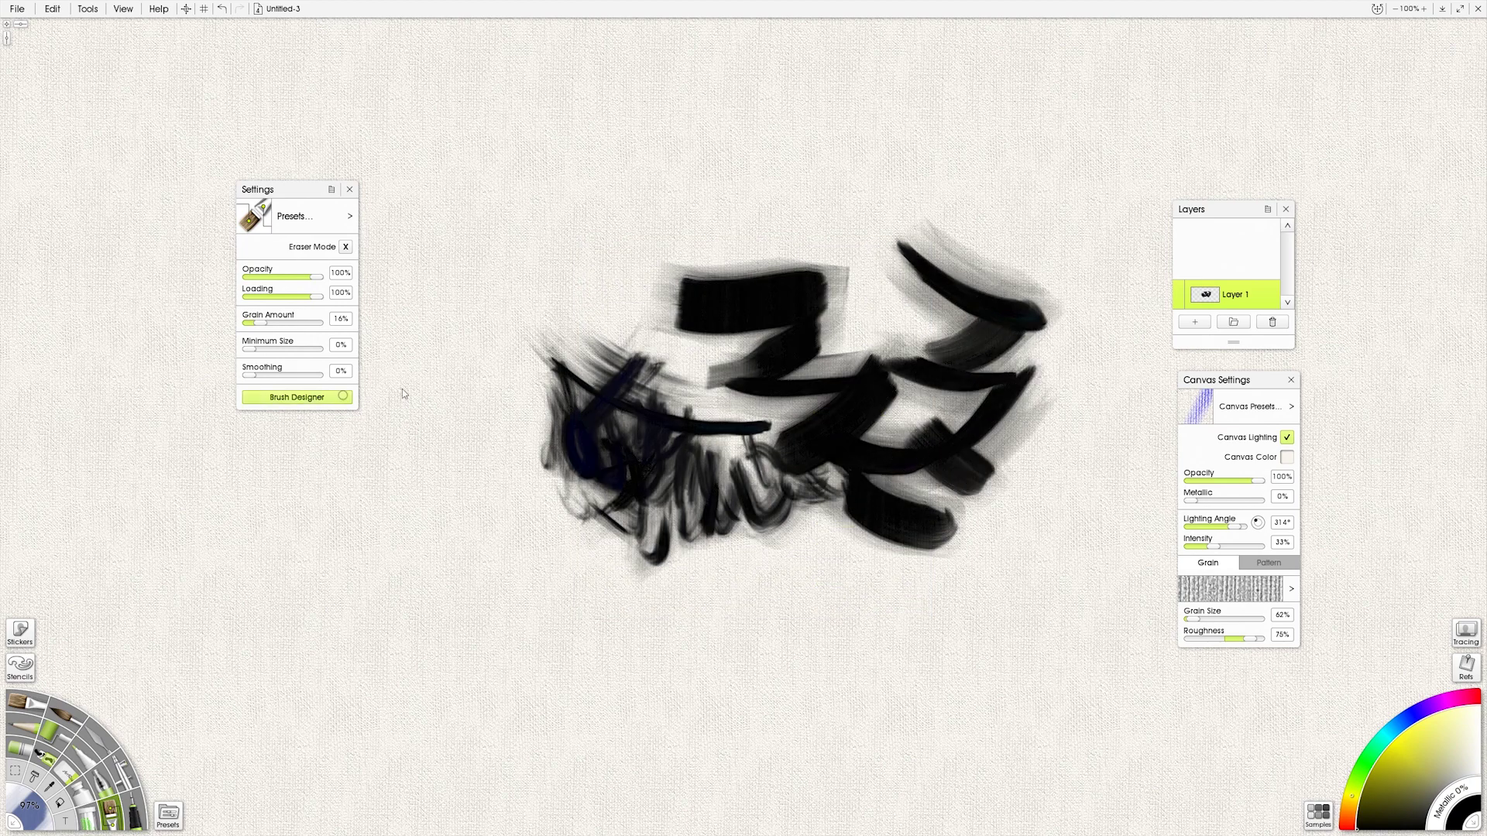
# Step: Reopen the Brush Designer and load the brushtest6 image from the Desktop as the brush head
pyautogui.click(343, 398)
pyautogui.click(864, 363)
pyautogui.click(922, 379)
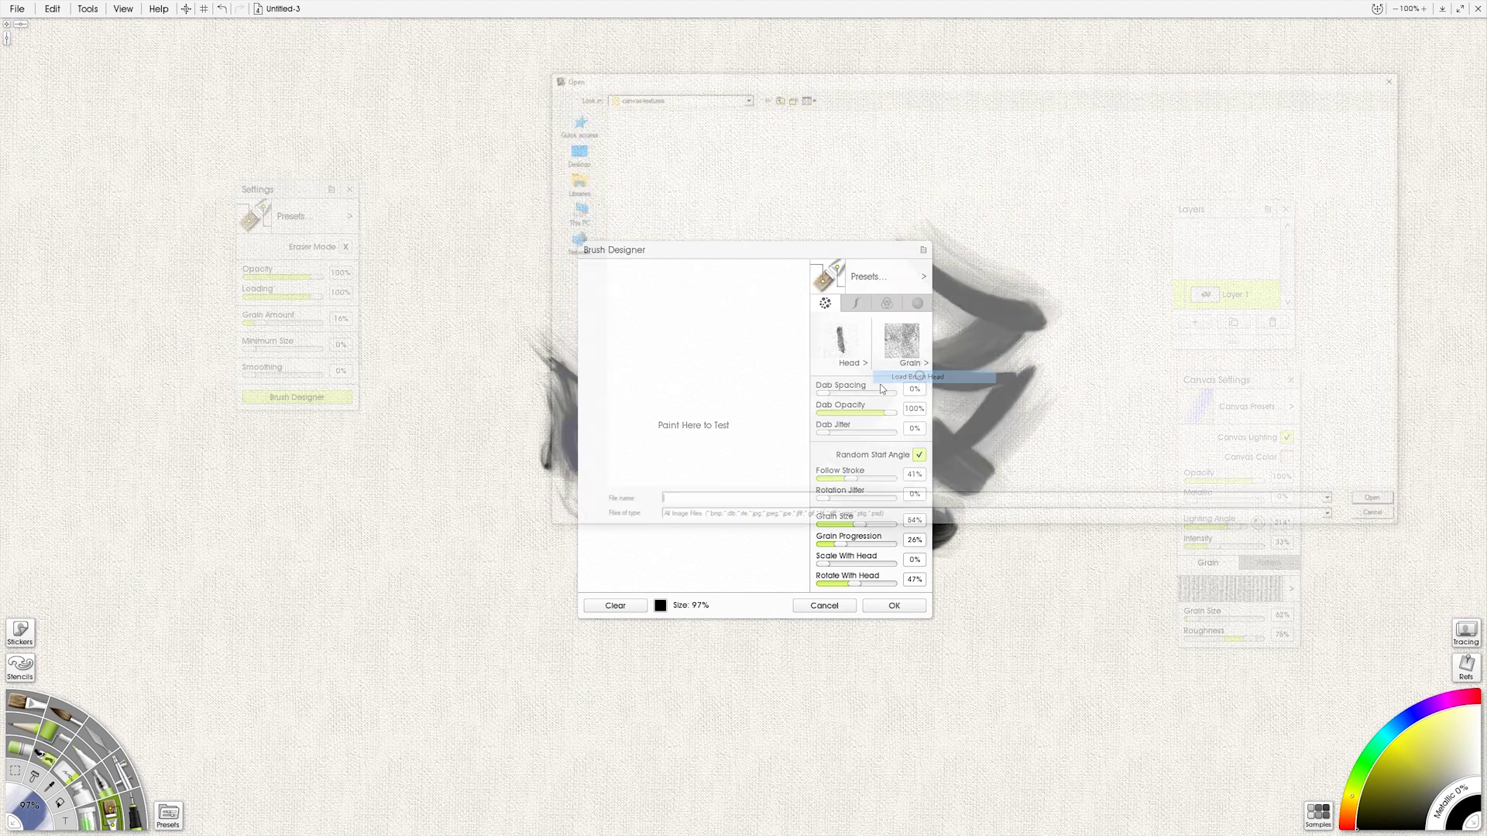
pyautogui.click(570, 151)
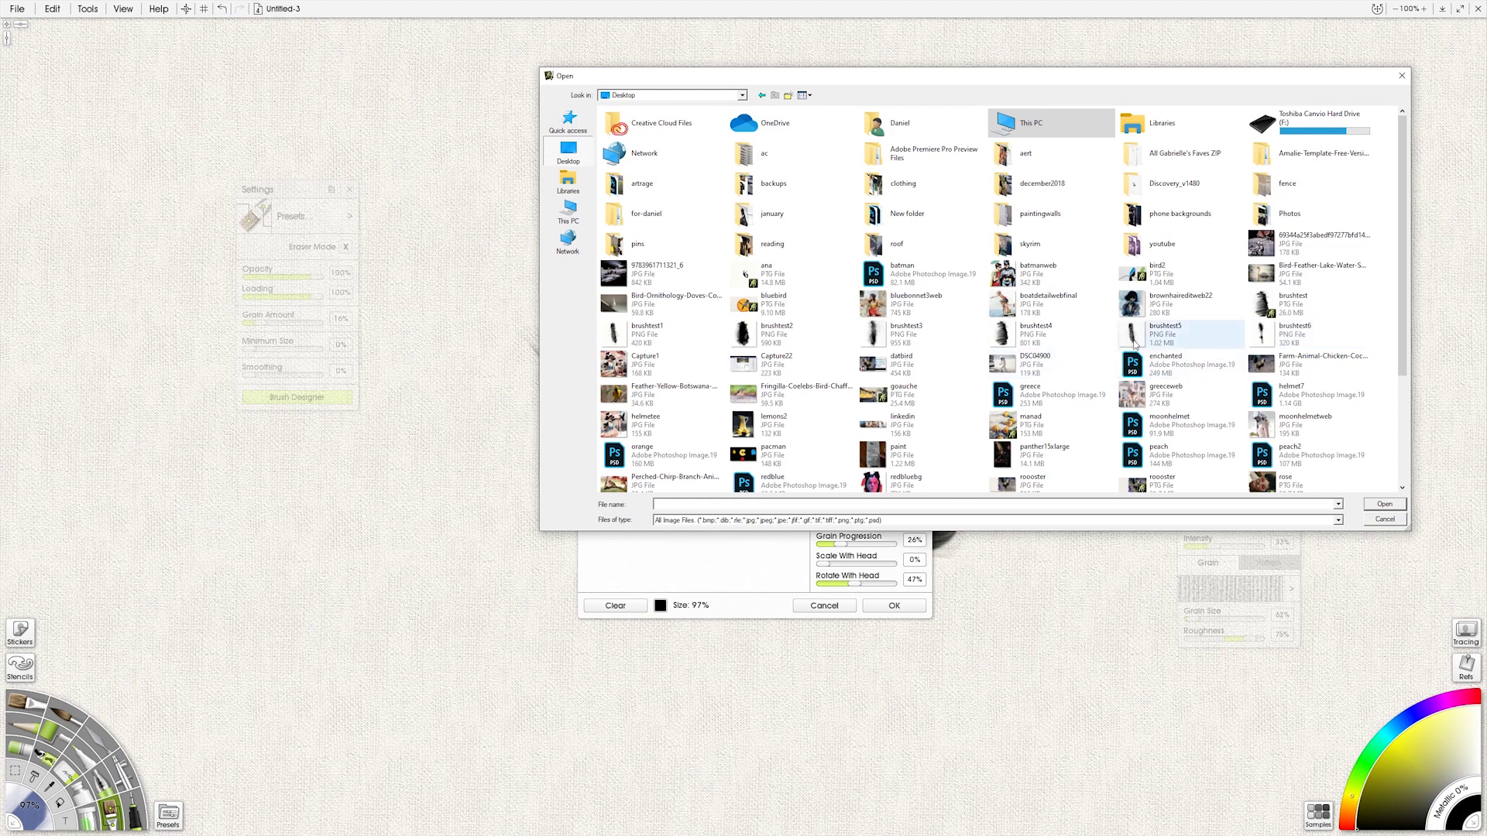
pyautogui.click(1263, 338)
pyautogui.click(1385, 505)
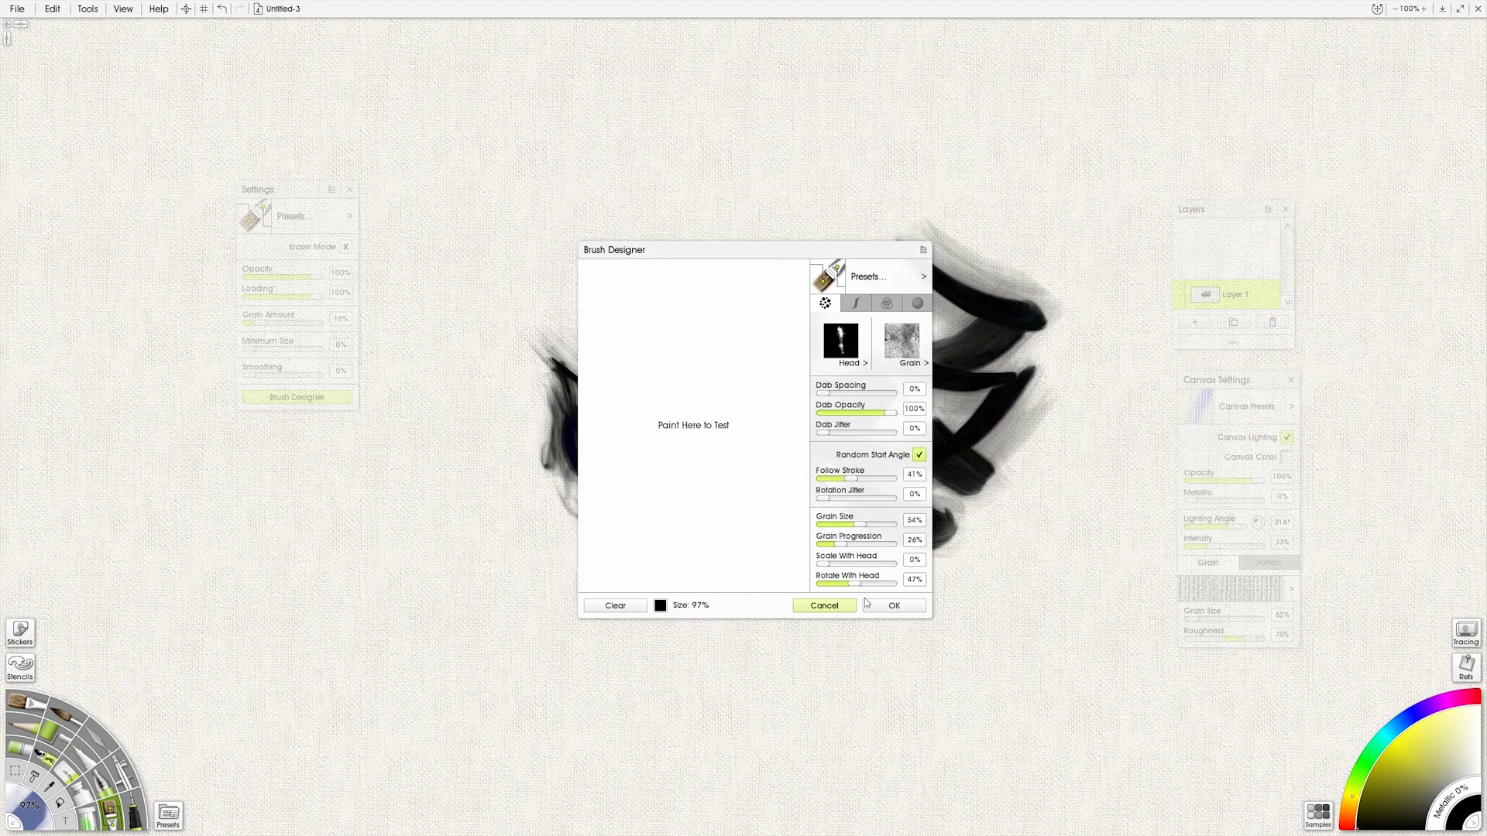
# Step: Apply the brushtest6 head to the brush and paint broad overlapping strokes on the empty canvas above the earlier ones
pyautogui.click(883, 605)
pyautogui.moveTo(565, 172)
pyautogui.mouseDown()
pyautogui.moveTo(680, 193)
pyautogui.moveTo(632, 236)
pyautogui.mouseUp()
pyautogui.moveTo(530, 241); pyautogui.dragTo(667, 203)
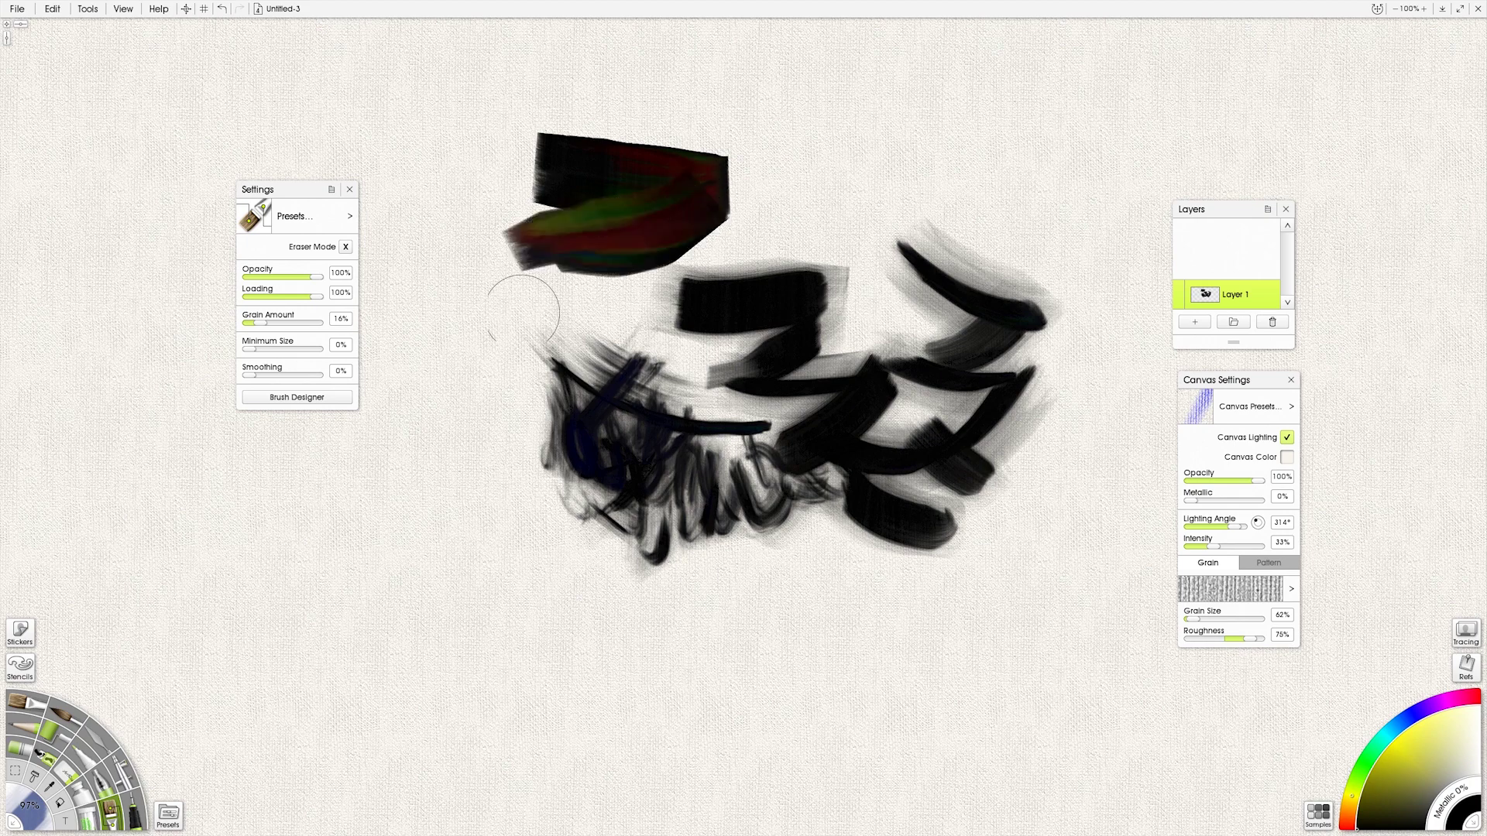
# Step: Invert the brush head in the Brush Designer, apply it, and paint sweeping and zigzag strokes across the lower canvas
pyautogui.click(297, 397)
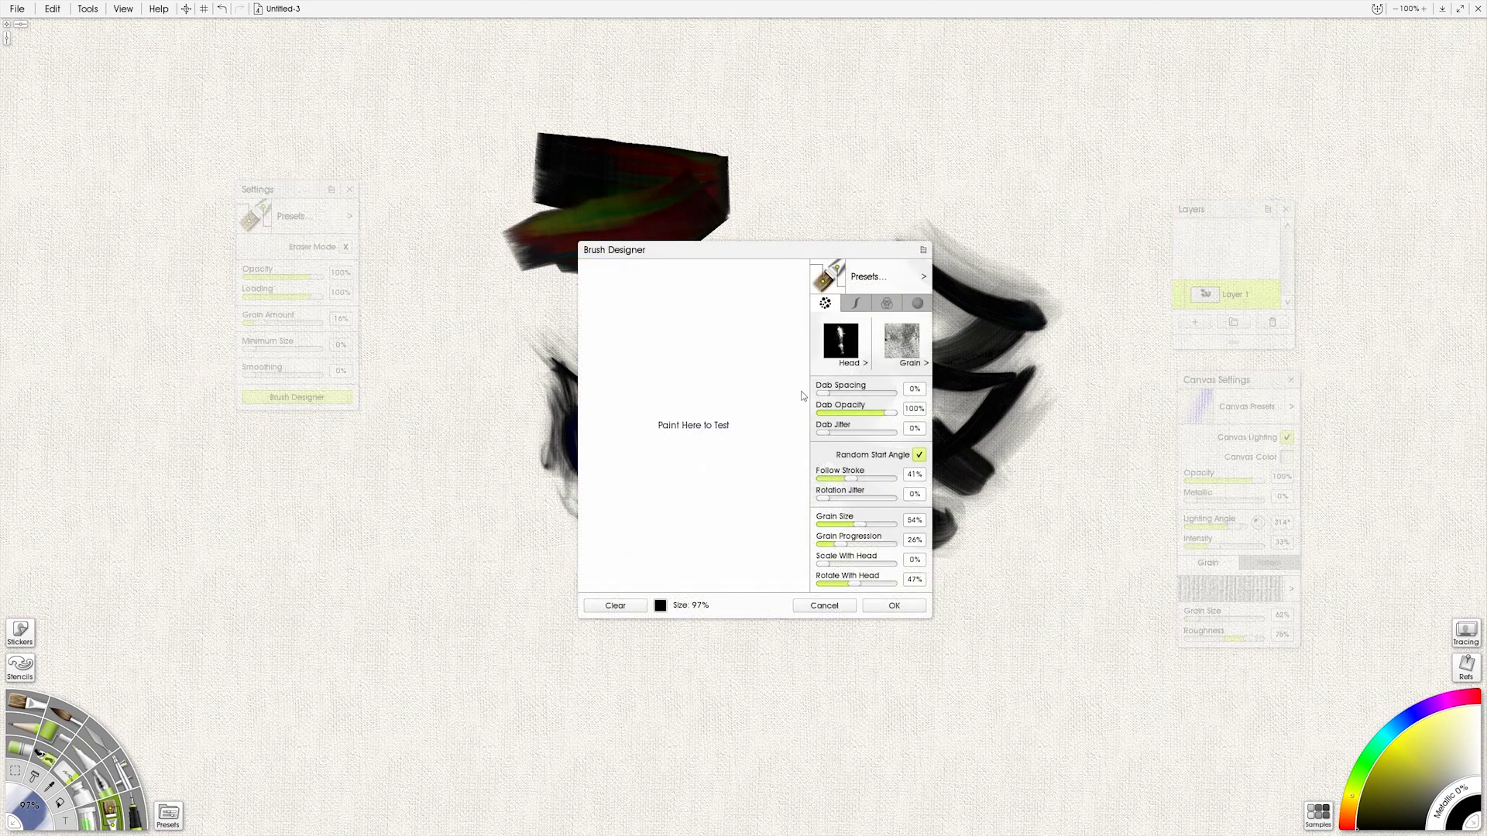
pyautogui.click(856, 365)
pyautogui.click(898, 395)
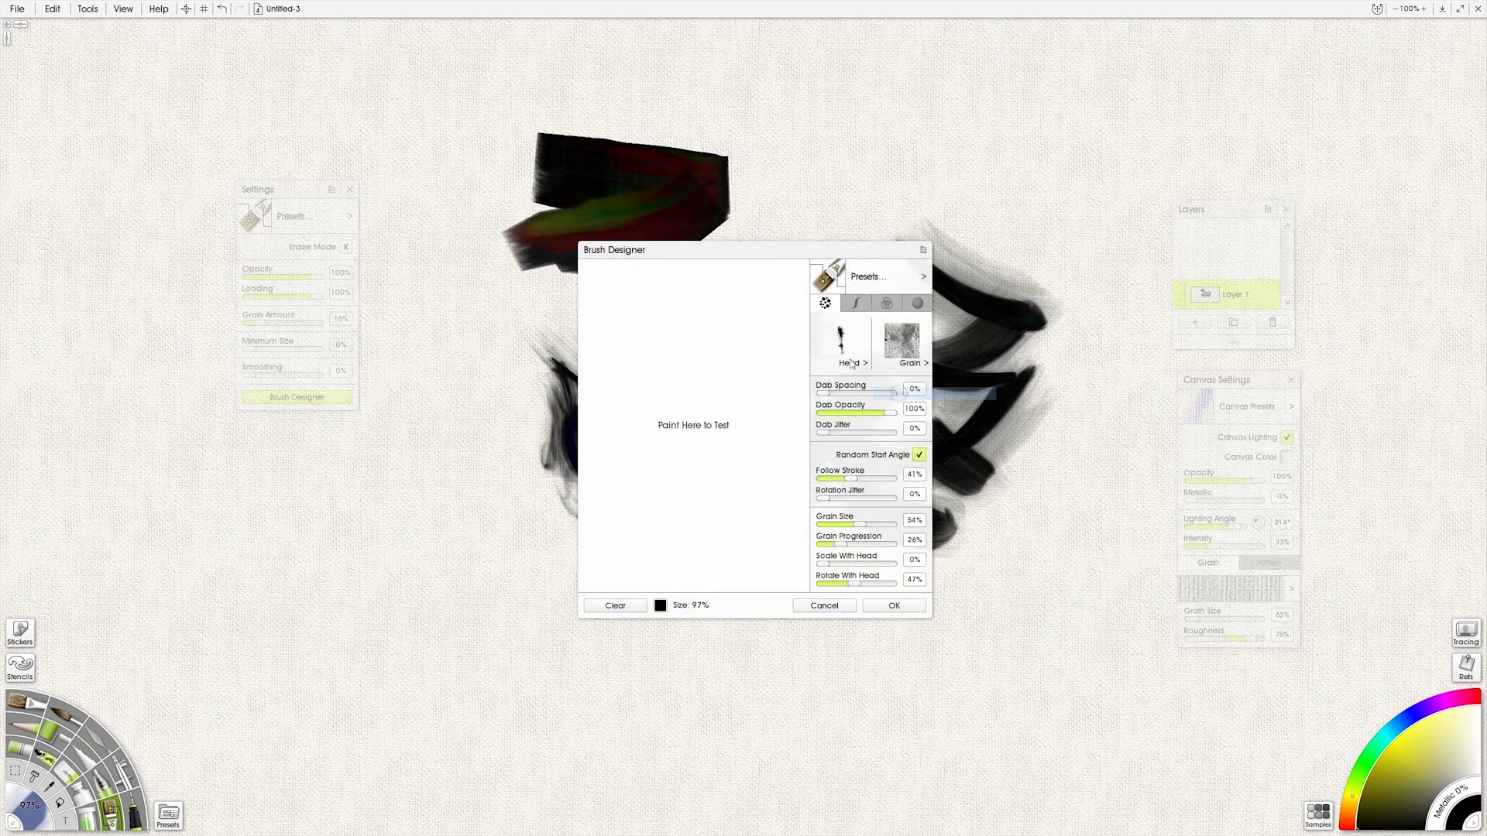
pyautogui.click(892, 606)
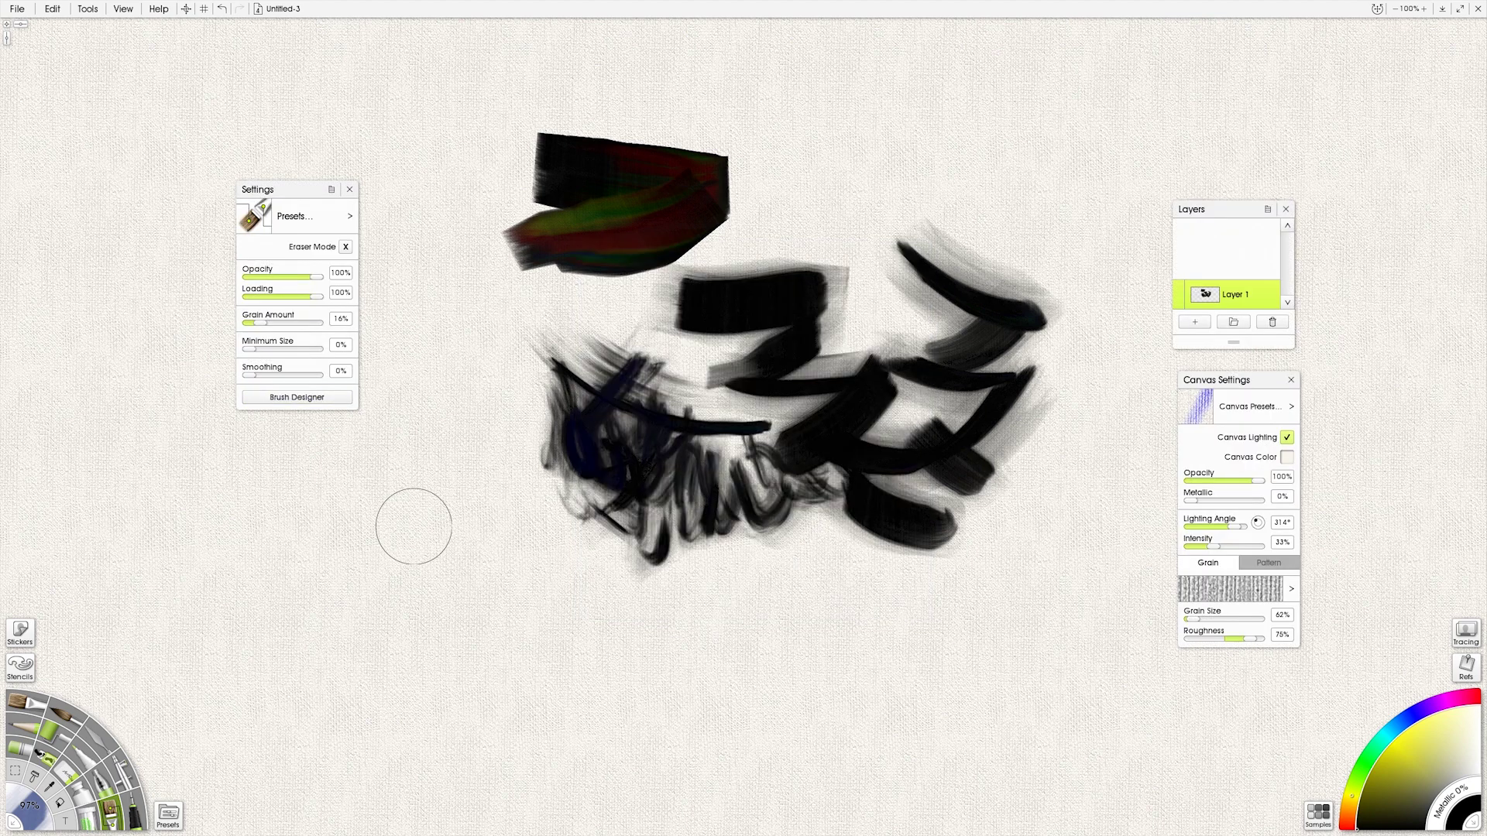
pyautogui.moveTo(412, 524)
pyautogui.mouseDown()
pyautogui.moveTo(484, 556)
pyautogui.moveTo(660, 597)
pyautogui.mouseUp()
pyautogui.moveTo(499, 608)
pyautogui.mouseDown()
pyautogui.moveTo(651, 612)
pyautogui.moveTo(691, 597)
pyautogui.moveTo(614, 681)
pyautogui.moveTo(697, 682)
pyautogui.moveTo(730, 706)
pyautogui.moveTo(852, 643)
pyautogui.moveTo(951, 701)
pyautogui.mouseUp()
pyautogui.moveTo(914, 639)
pyautogui.mouseDown()
pyautogui.moveTo(939, 687)
pyautogui.moveTo(980, 701)
pyautogui.mouseUp()
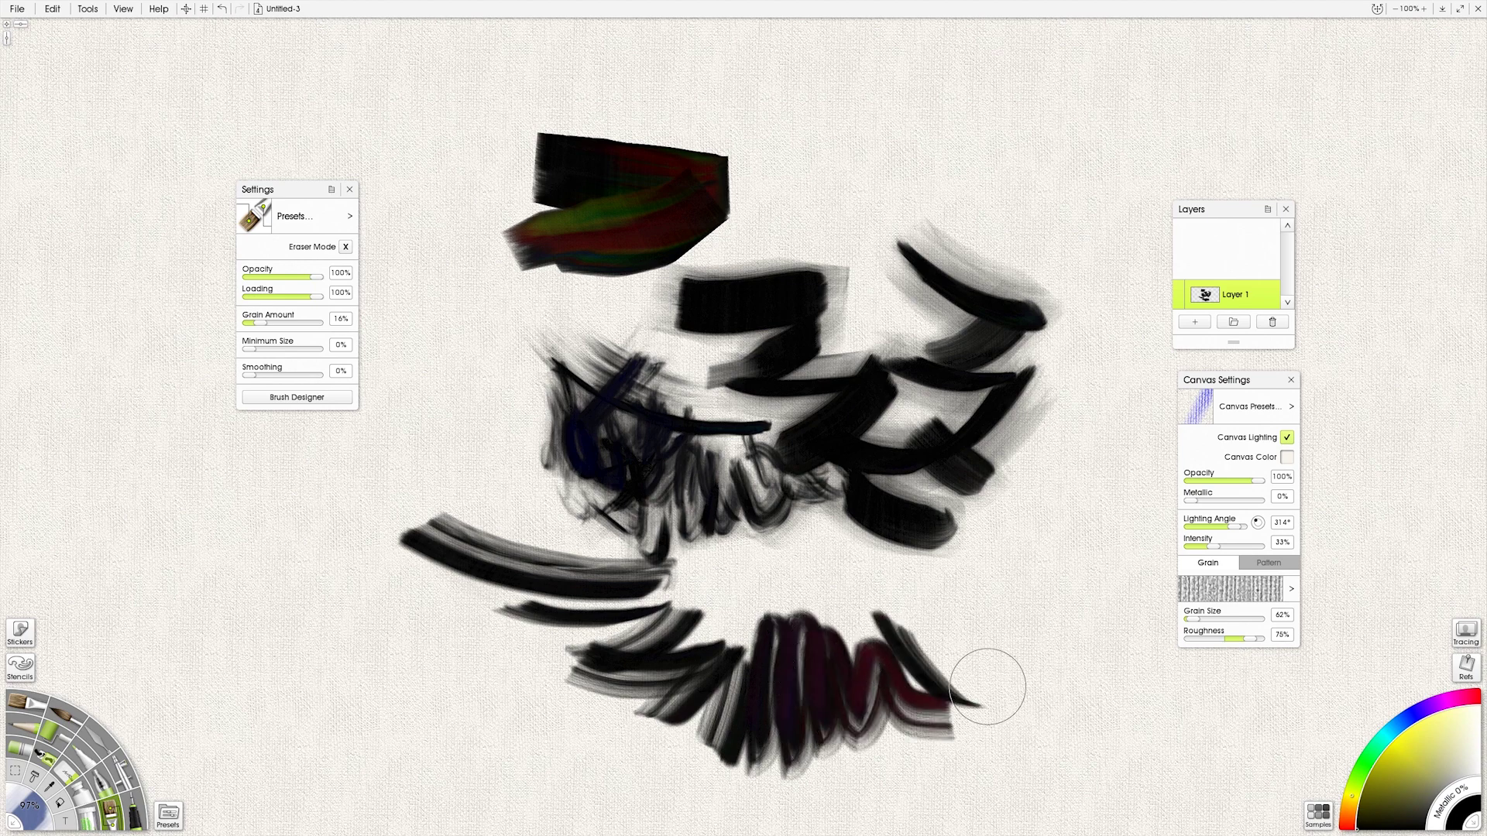
# Step: Review the brush's texture, color, stroke, and head settings in the Brush Designer, moving the dialog off the painted strokes, and close it
pyautogui.click(297, 397)
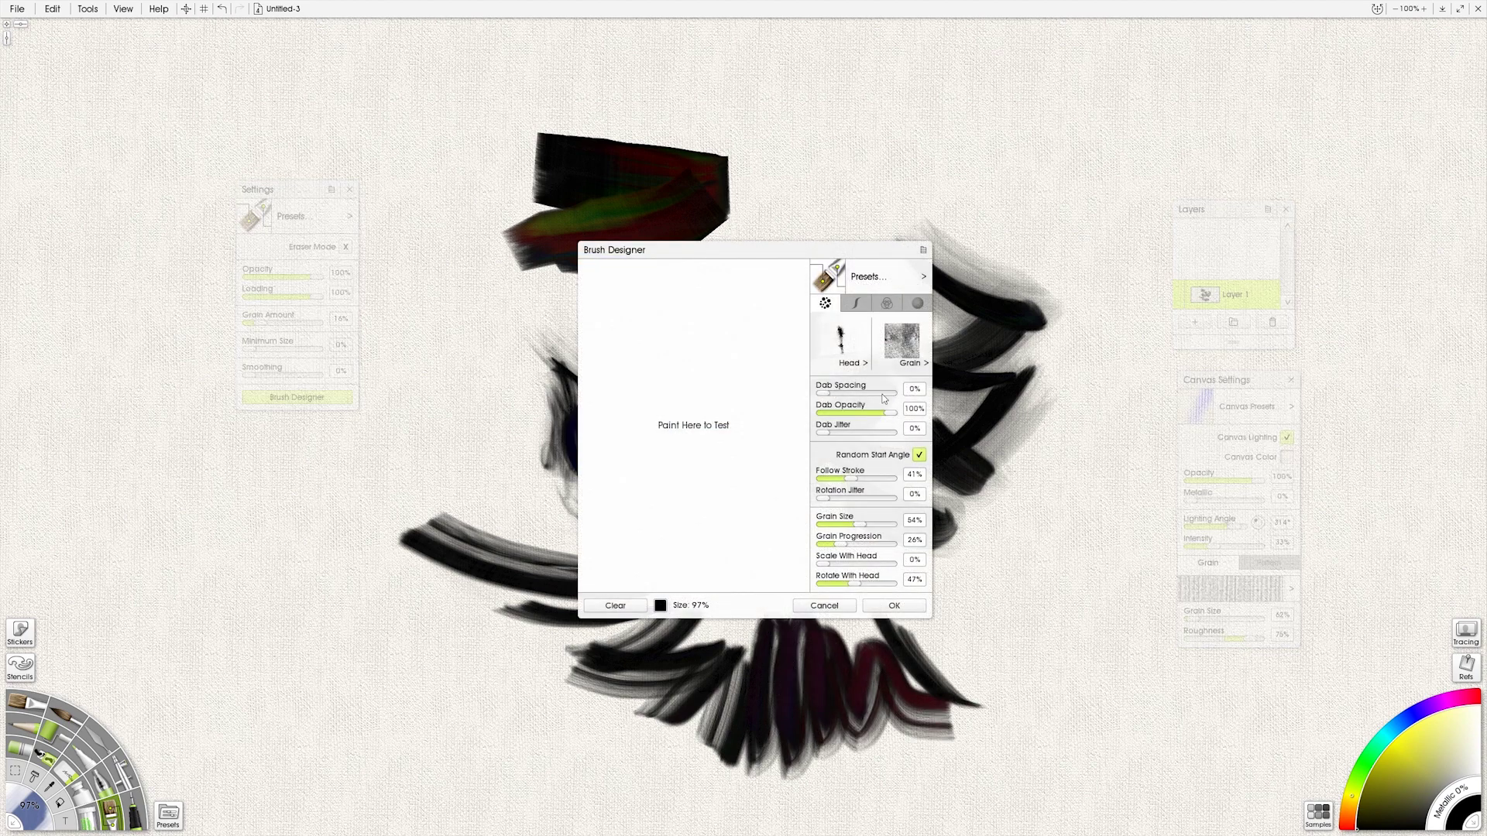
pyautogui.click(917, 304)
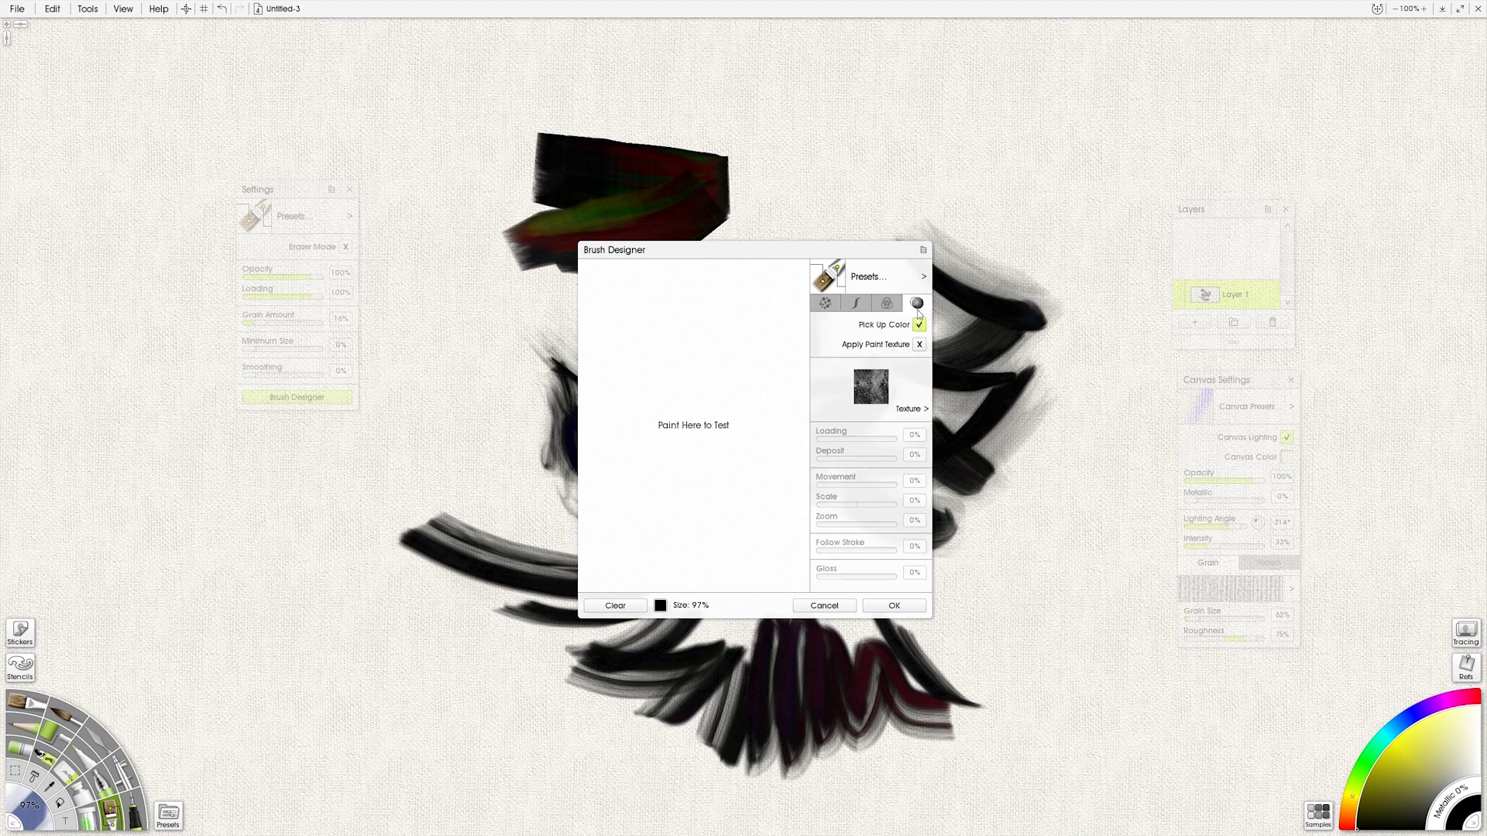
pyautogui.click(887, 304)
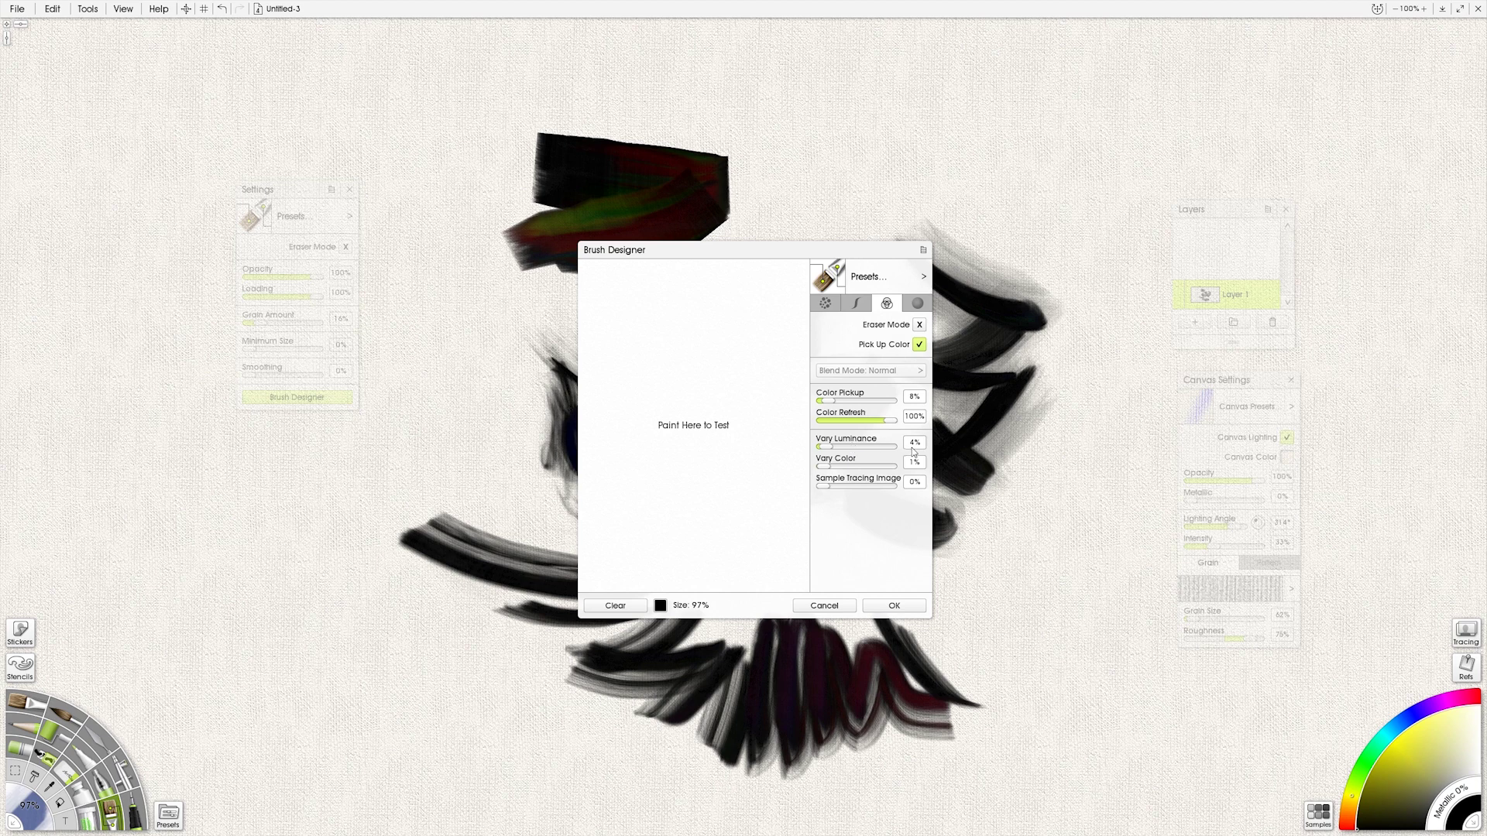
pyautogui.moveTo(749, 249); pyautogui.dragTo(982, 120)
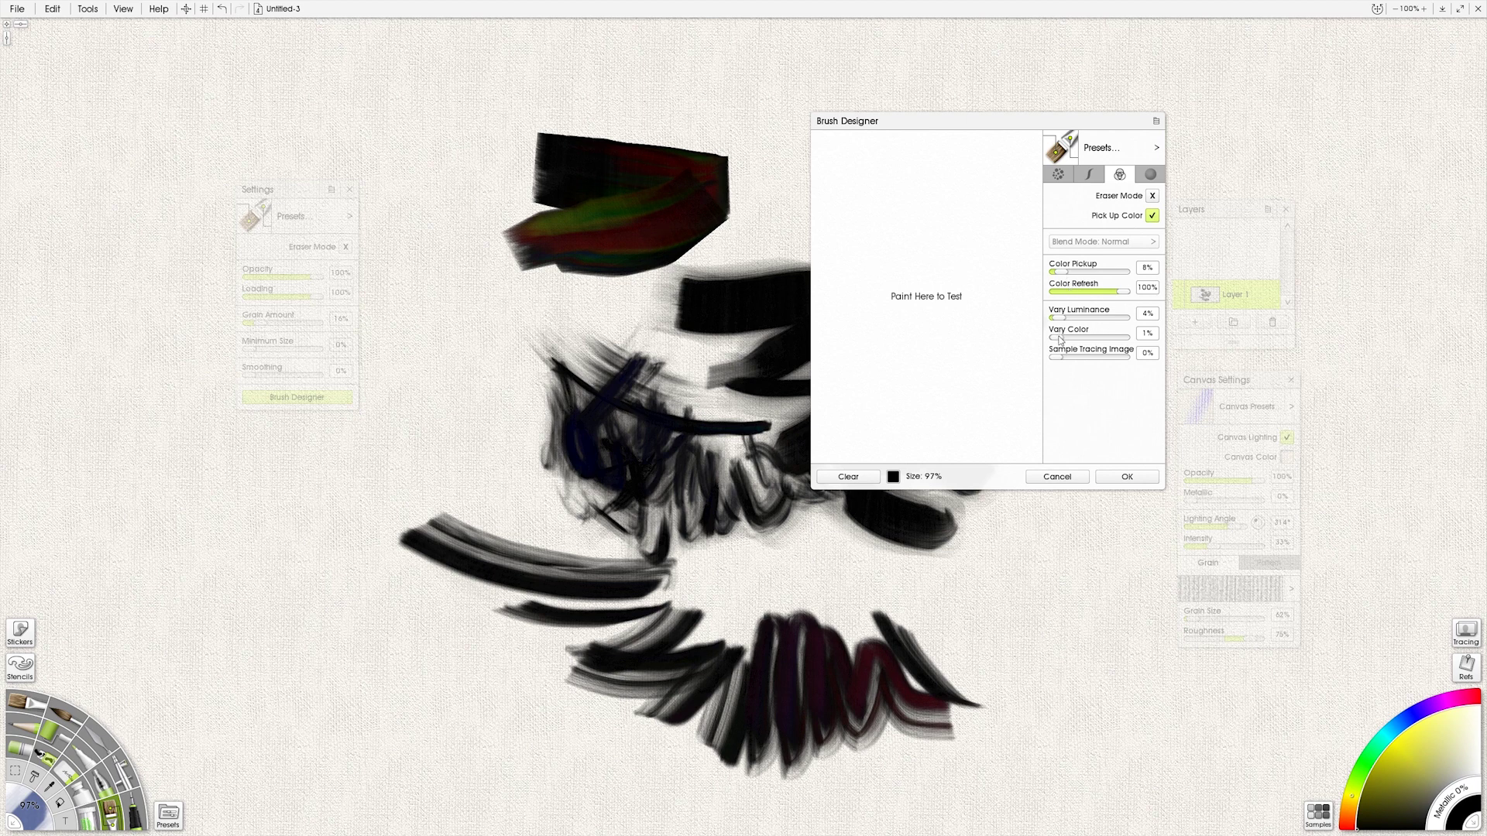
pyautogui.click(1087, 175)
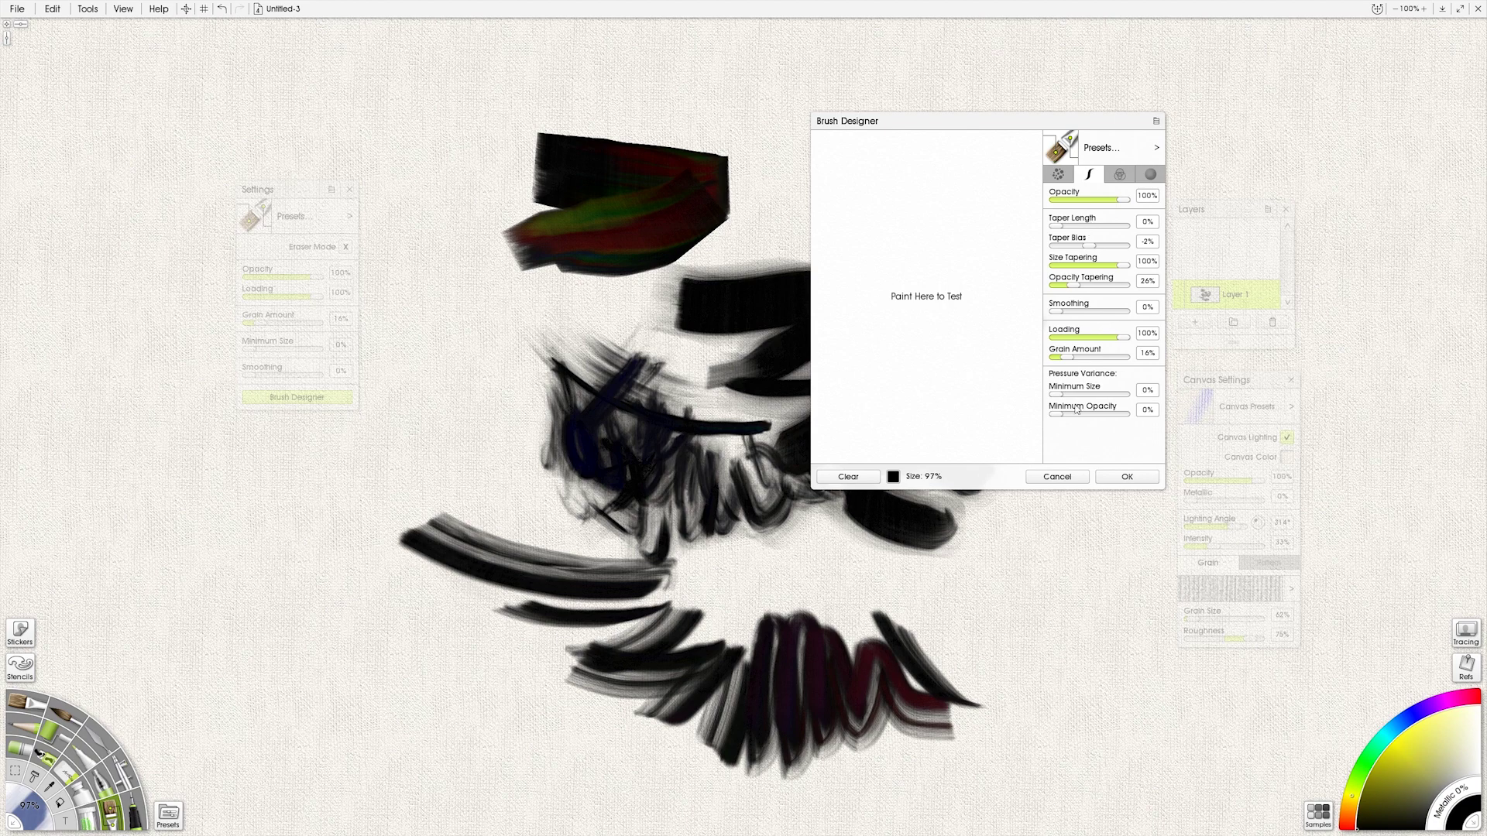
pyautogui.click(1058, 176)
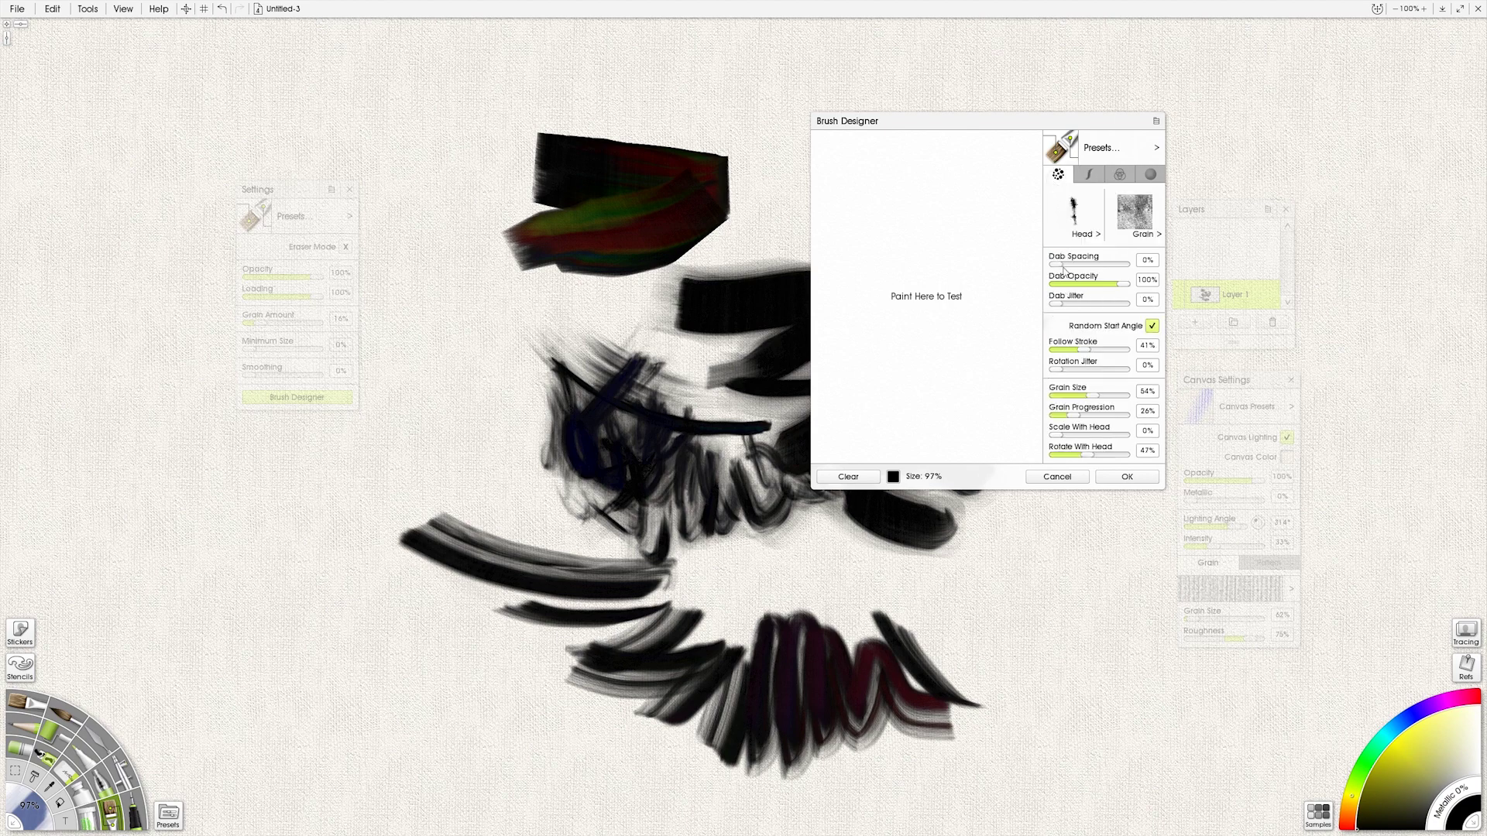
pyautogui.click(1125, 477)
# Step: Paint one more run of strokes, clear the whole layer, and paint a fresh tangle of test strokes mid-canvas
pyautogui.moveTo(736, 175)
pyautogui.mouseDown()
pyautogui.moveTo(875, 205)
pyautogui.moveTo(798, 287)
pyautogui.moveTo(891, 372)
pyautogui.moveTo(916, 223)
pyautogui.moveTo(1042, 282)
pyautogui.mouseUp()
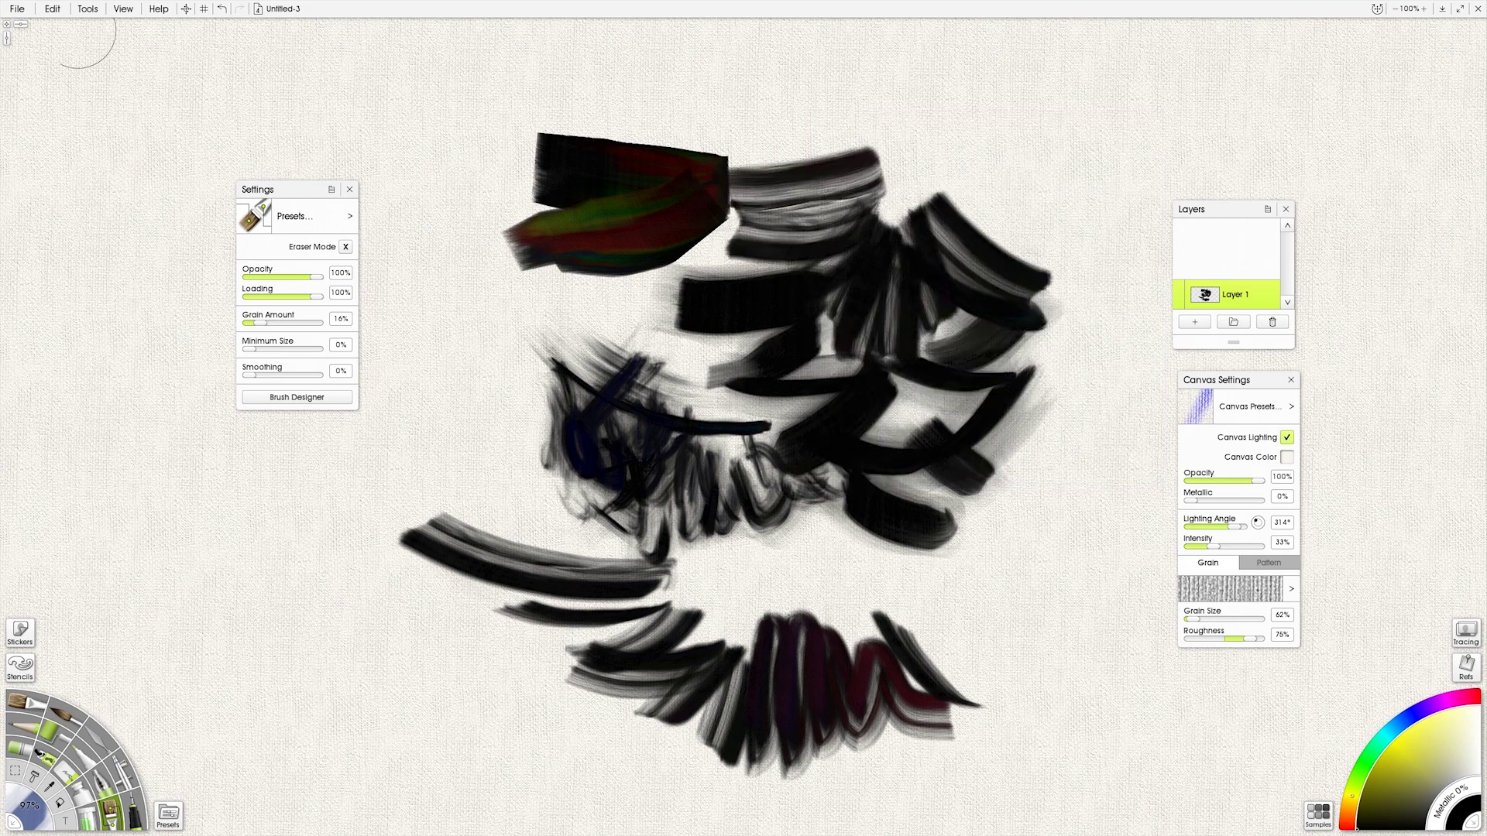
pyautogui.click(53, 10)
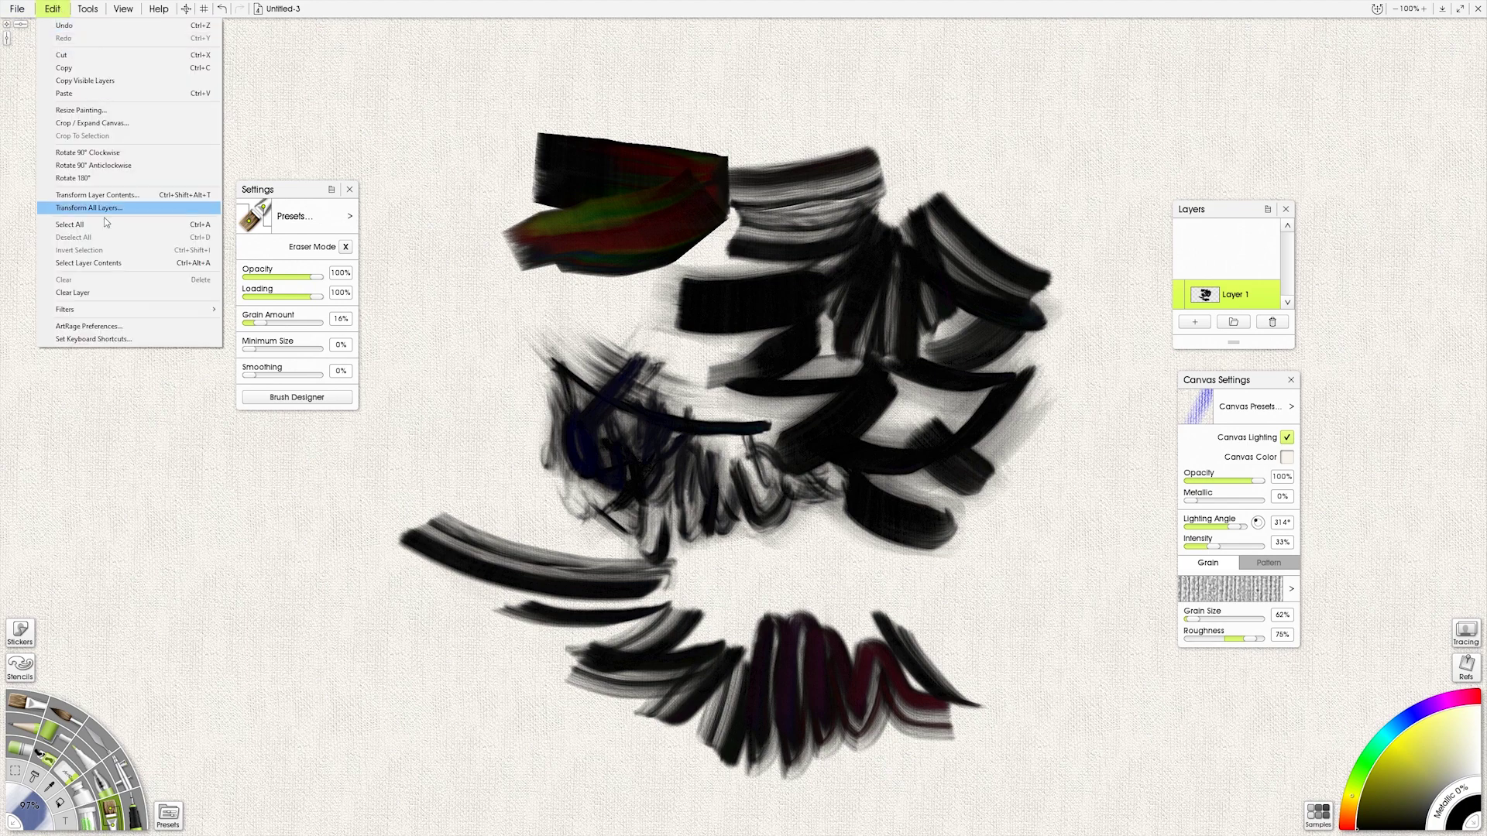
pyautogui.click(79, 293)
pyautogui.moveTo(552, 316)
pyautogui.mouseDown()
pyautogui.moveTo(761, 397)
pyautogui.moveTo(746, 384)
pyautogui.moveTo(576, 446)
pyautogui.moveTo(639, 443)
pyautogui.moveTo(634, 409)
pyautogui.moveTo(657, 457)
pyautogui.moveTo(707, 397)
pyautogui.moveTo(785, 455)
pyautogui.mouseUp()
# Step: Load the brushtest1 image from the Desktop as the brush head, viewing the files as medium icons, and apply it
pyautogui.click(273, 400)
pyautogui.click(861, 358)
pyautogui.click(915, 376)
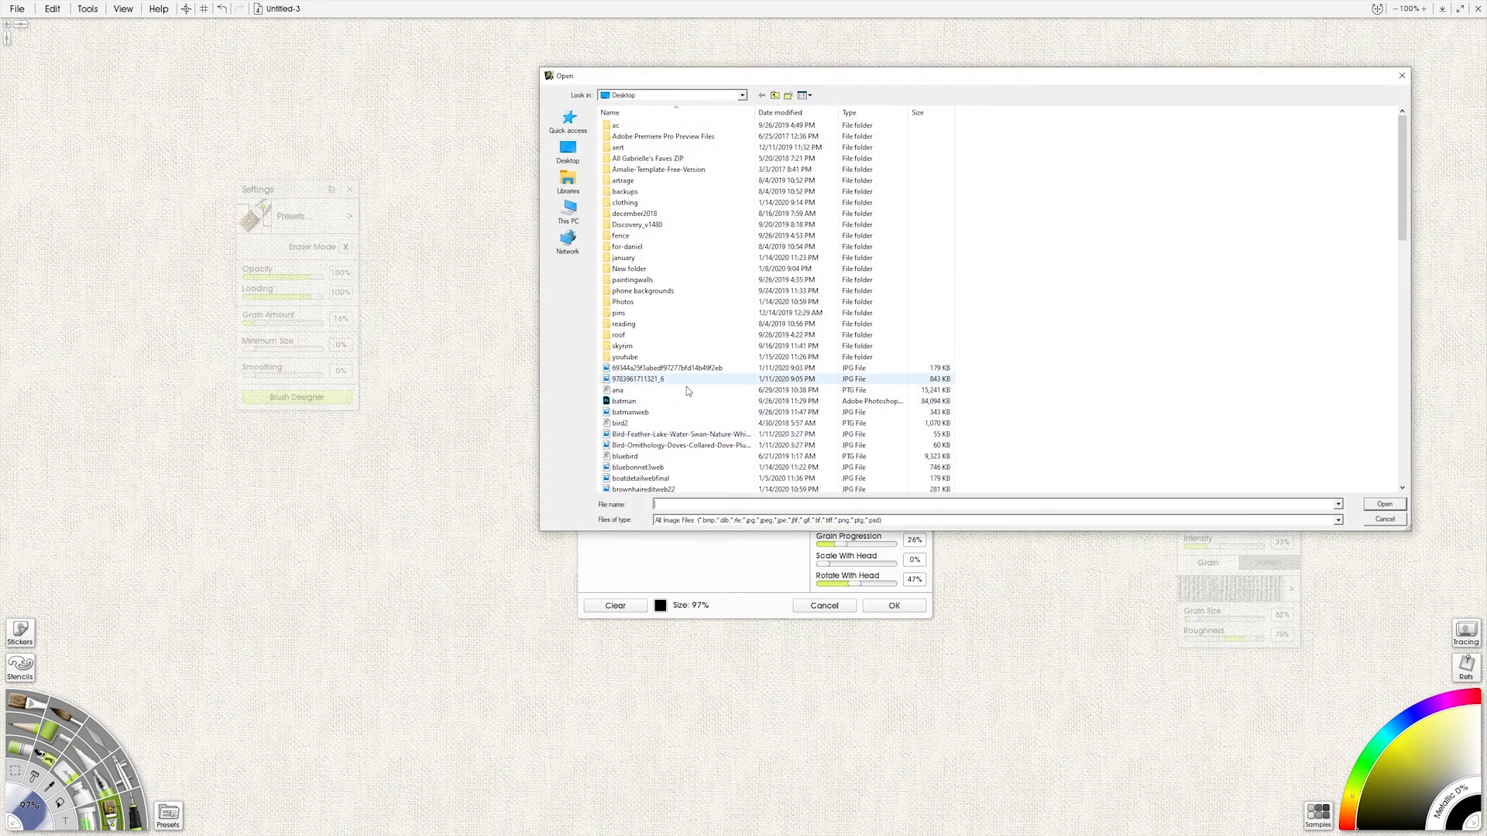
pyautogui.moveTo(1395, 222); pyautogui.dragTo(1395, 337)
pyautogui.click(628, 216)
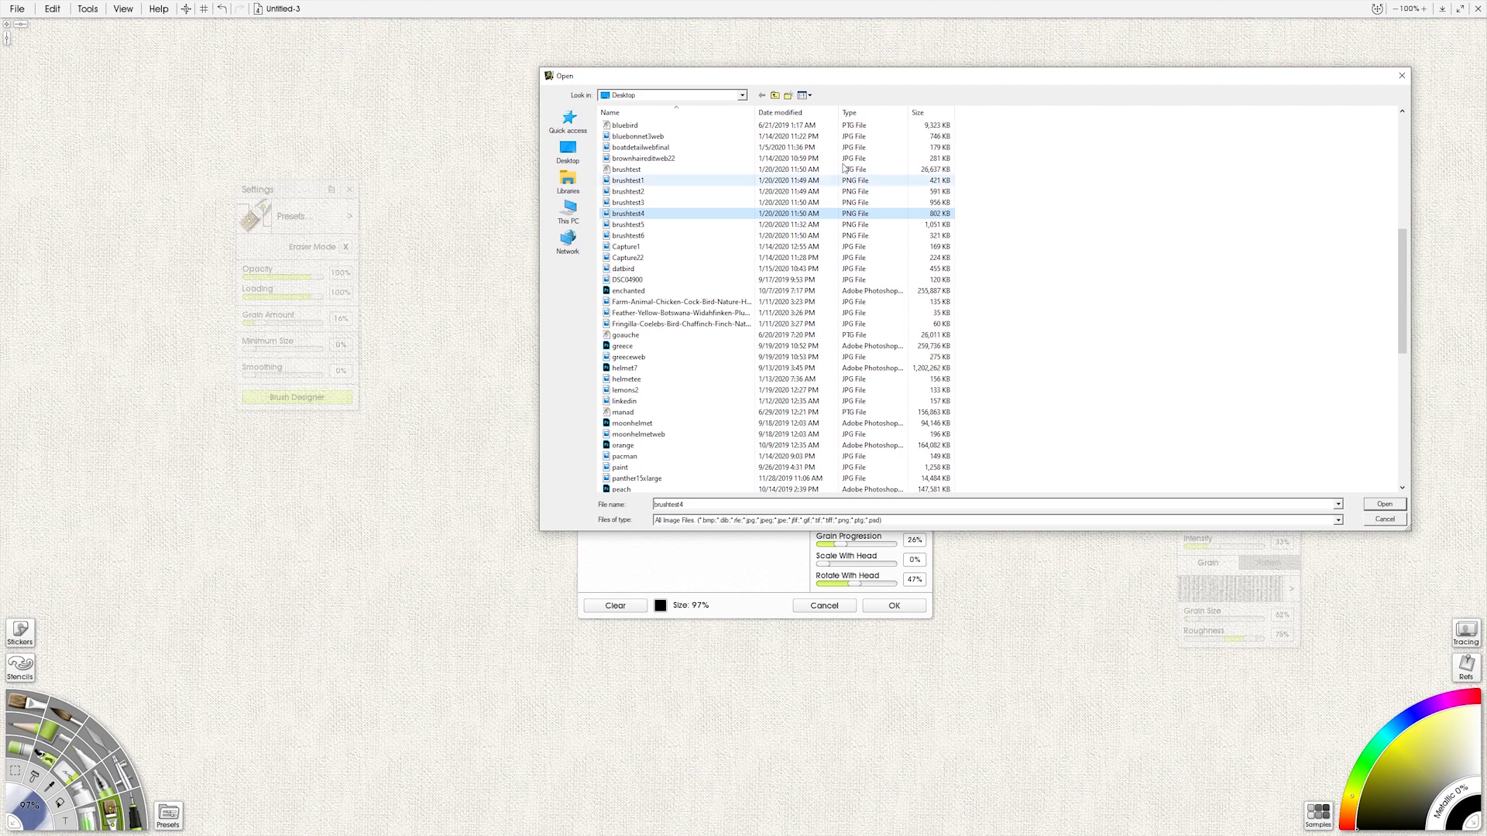
pyautogui.click(806, 95)
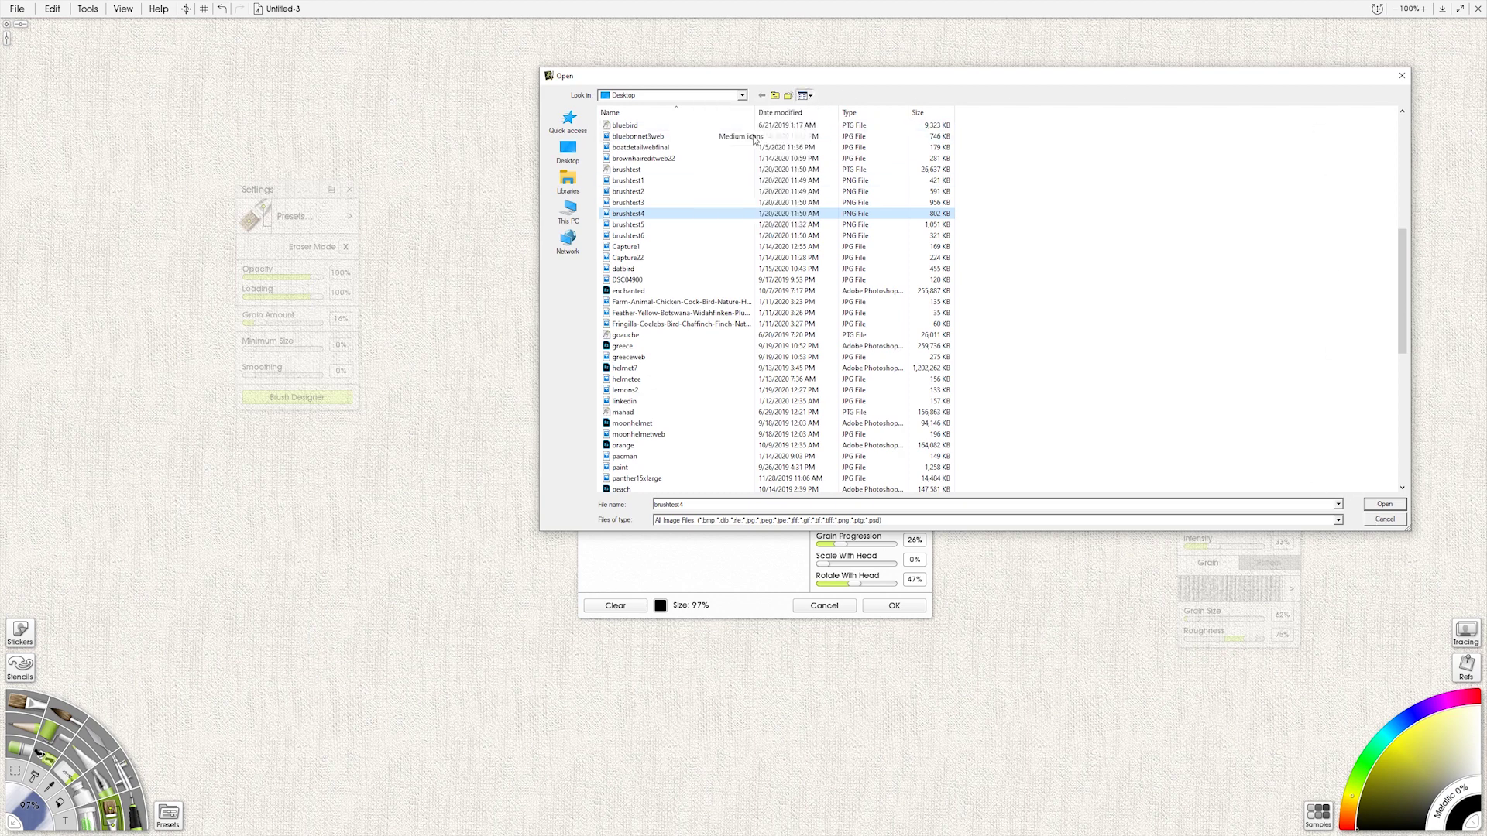
pyautogui.click(757, 137)
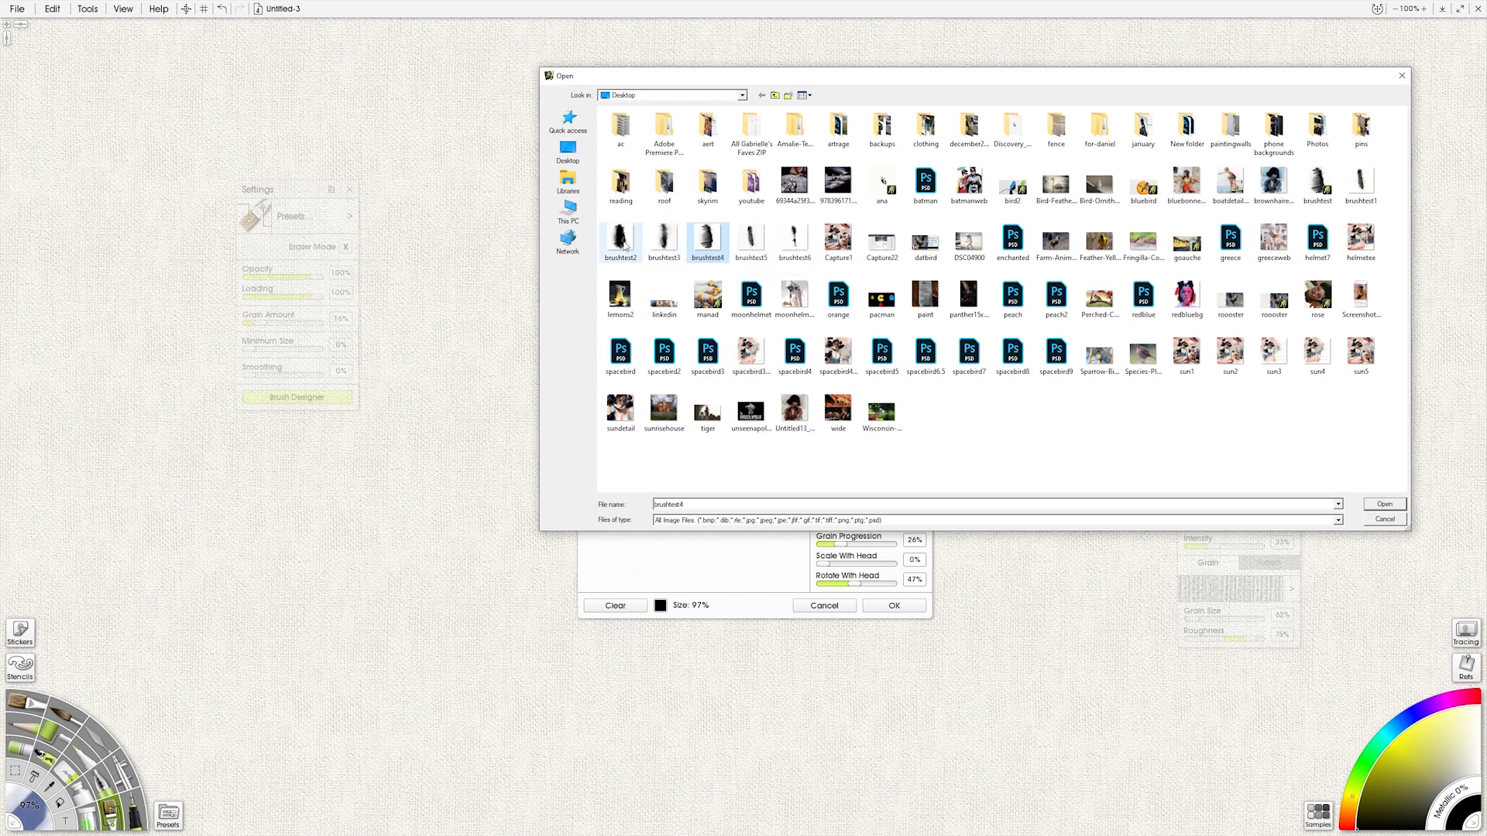
pyautogui.click(1352, 187)
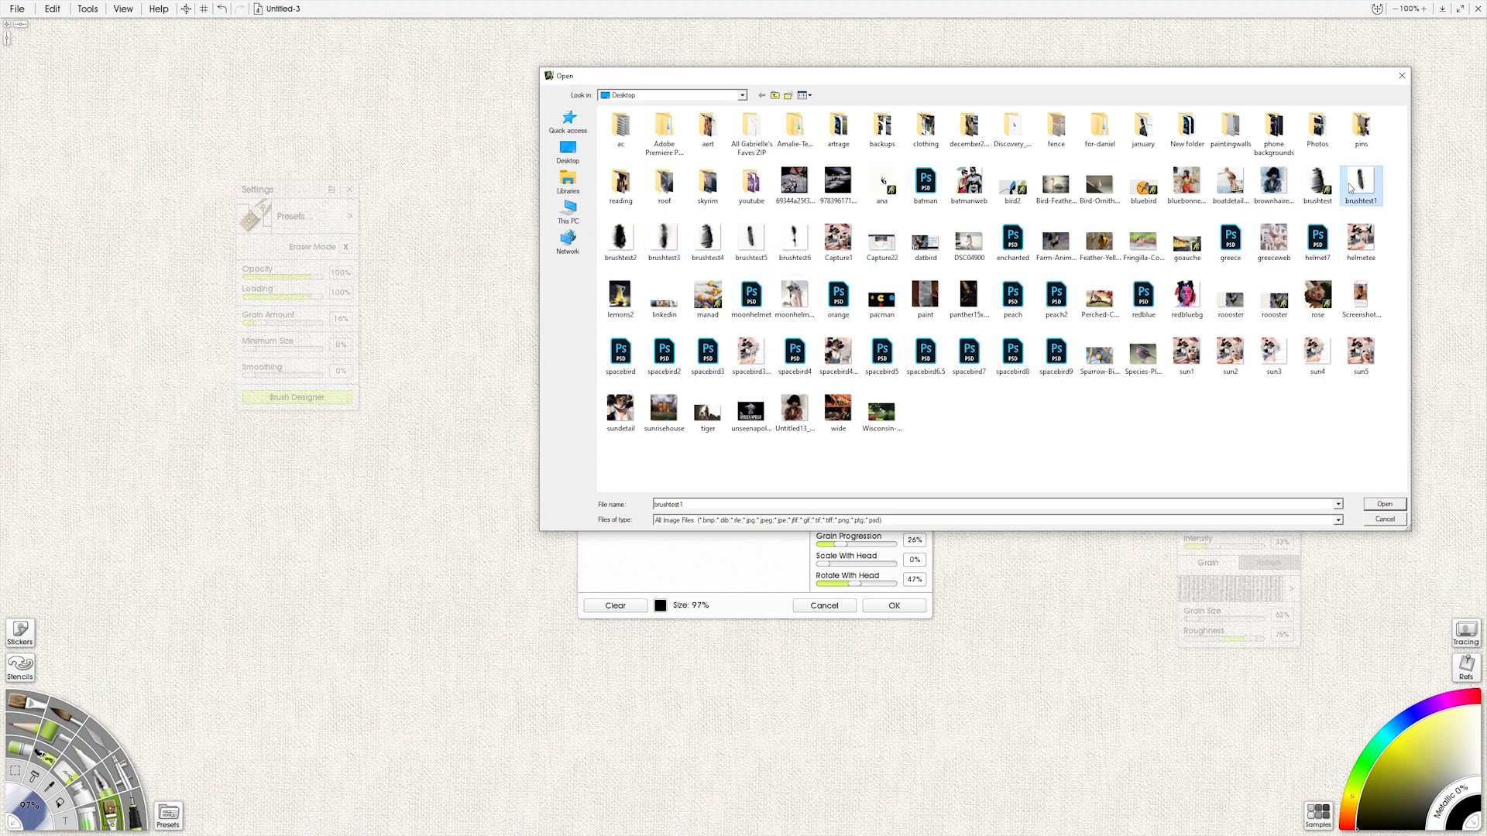
pyautogui.click(1381, 505)
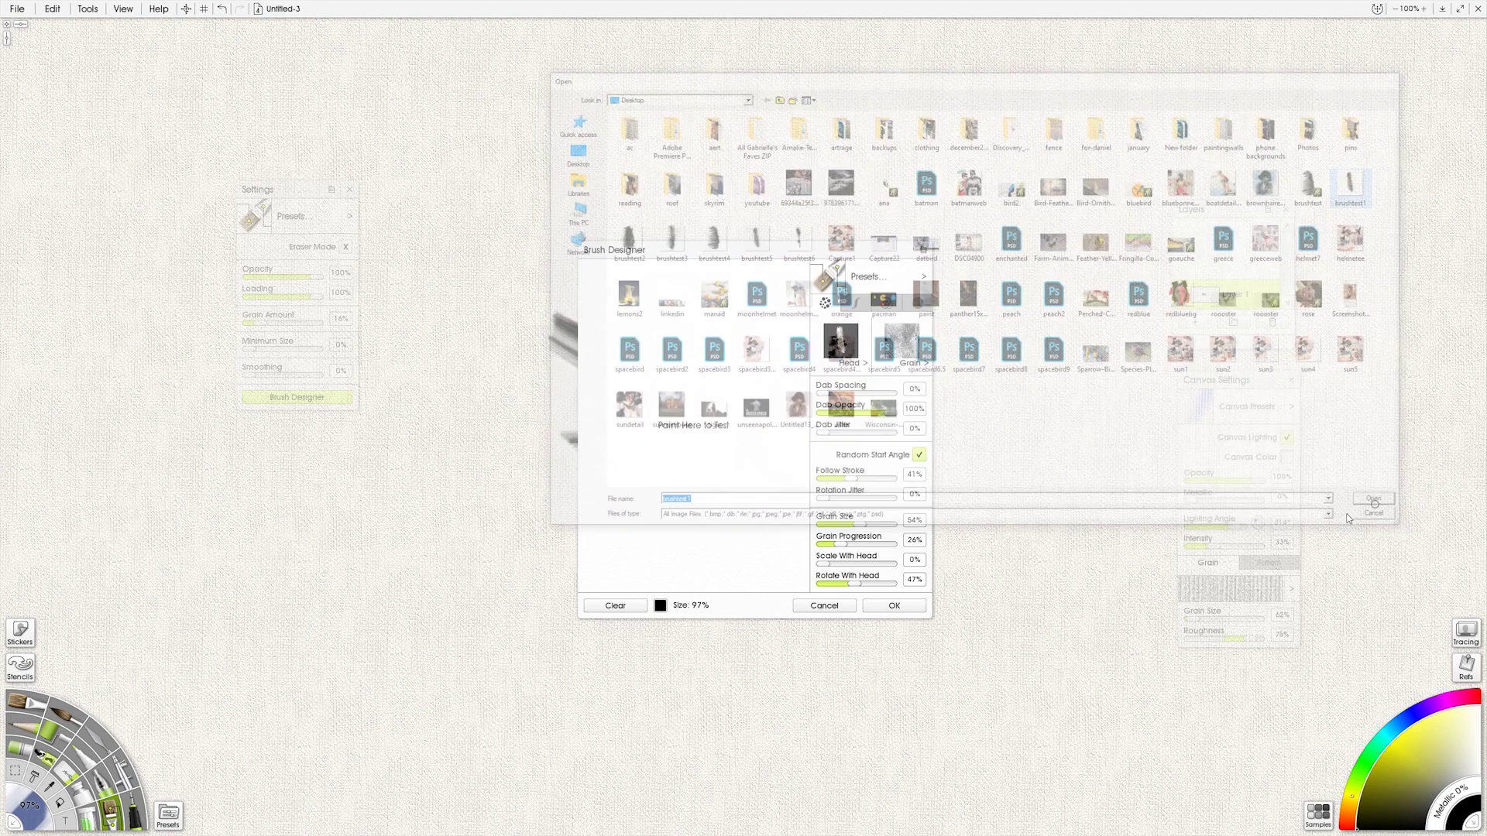
pyautogui.click(824, 605)
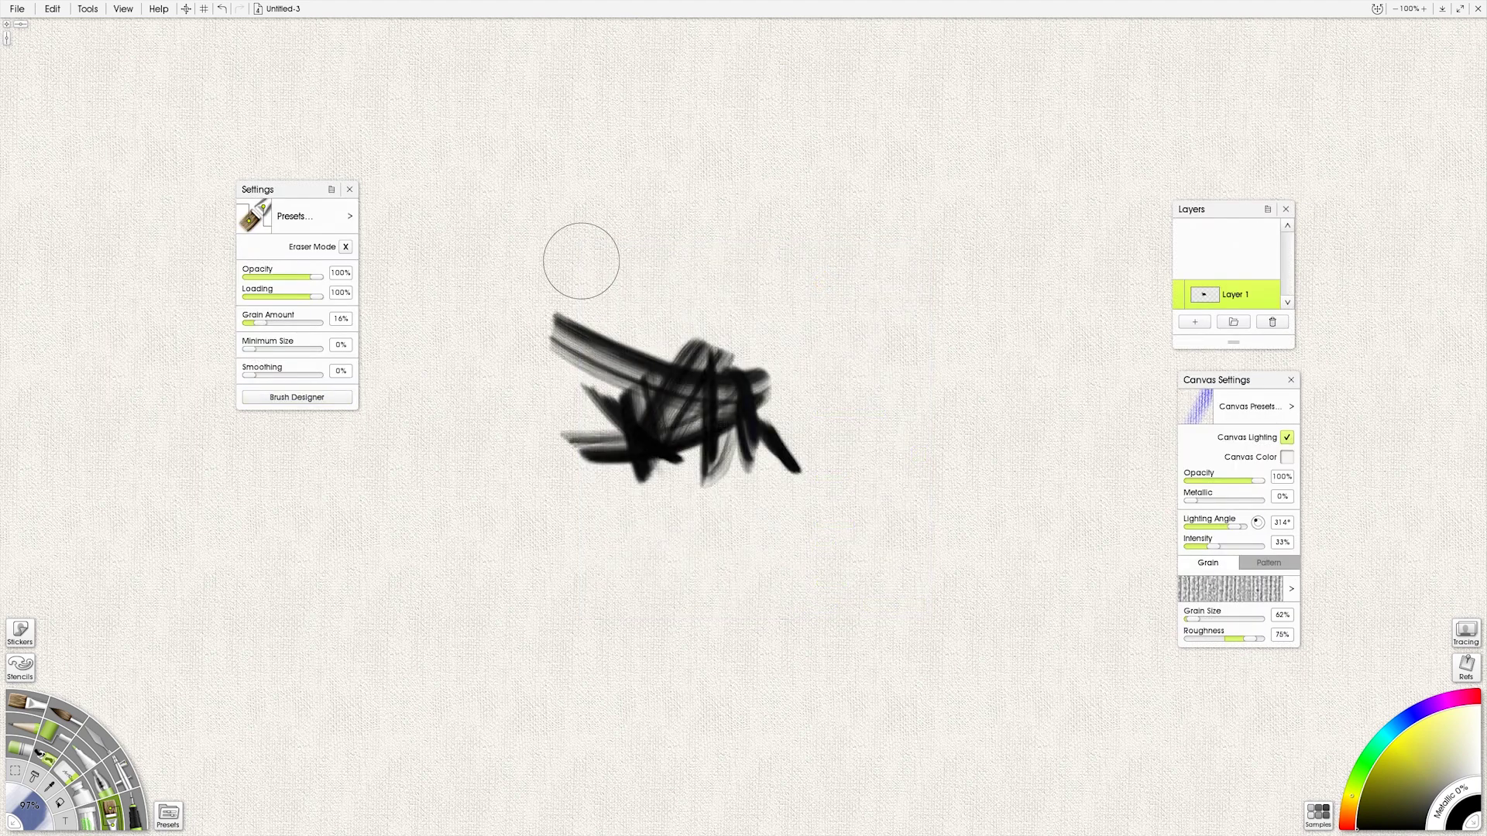
# Step: Paint a test stroke with the new head and undo it, then invert the brush head and apply the change
pyautogui.moveTo(581, 255); pyautogui.dragTo(713, 276)
pyautogui.hotkey('ctrl', 'z')
pyautogui.click(310, 398)
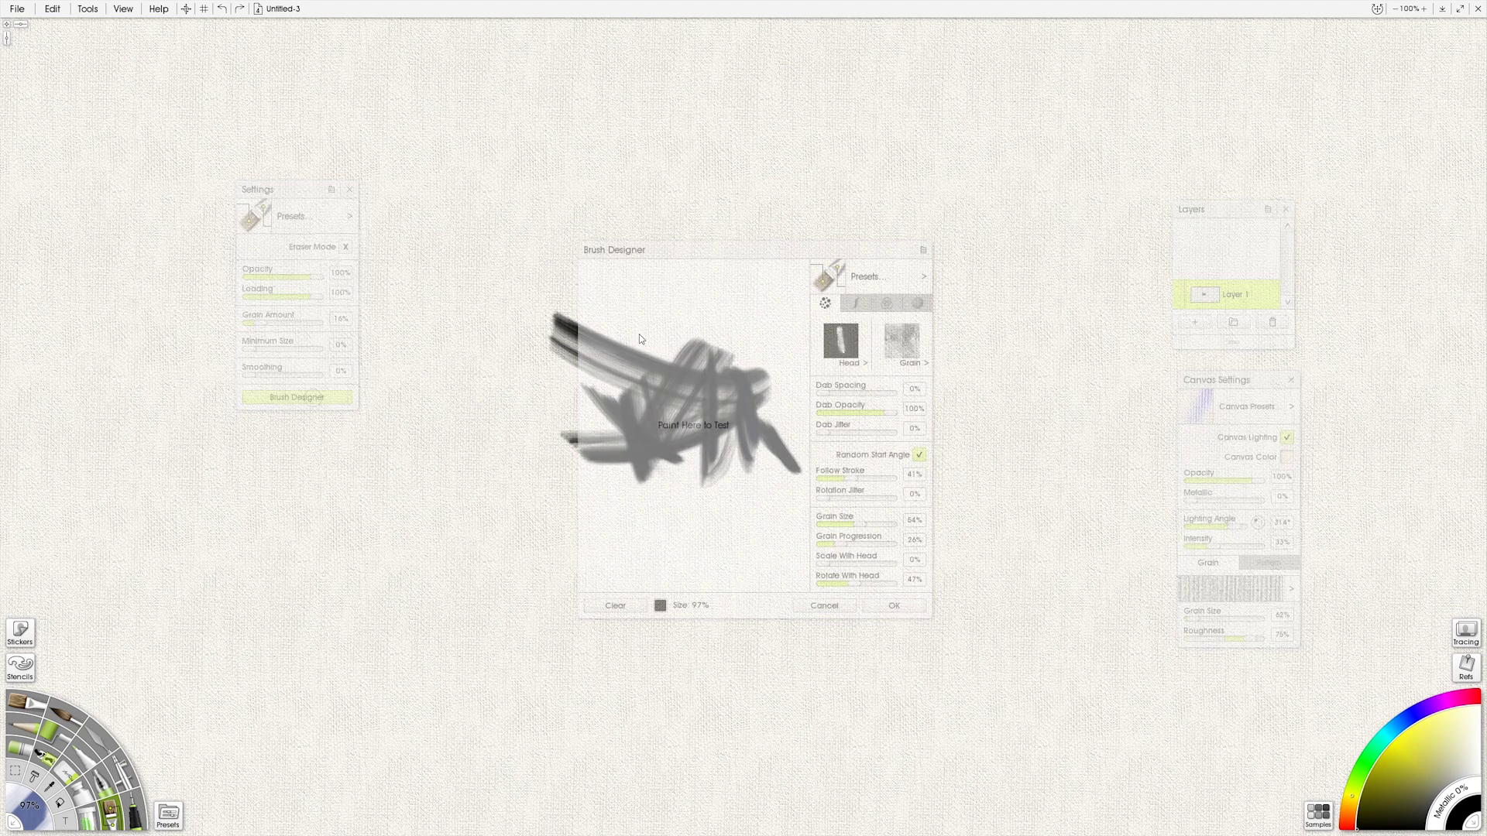
pyautogui.click(866, 364)
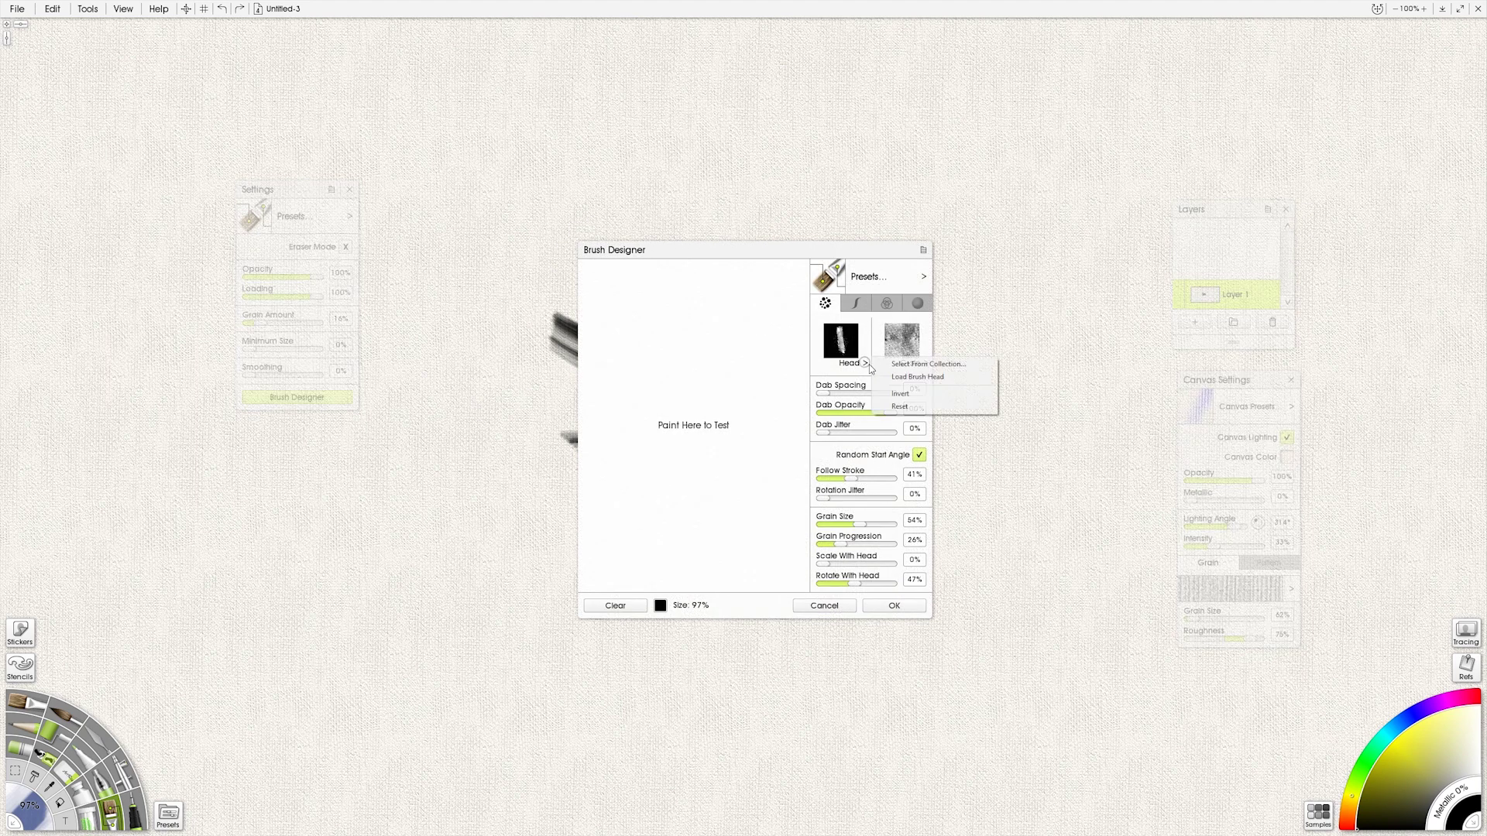
pyautogui.click(918, 394)
pyautogui.click(923, 251)
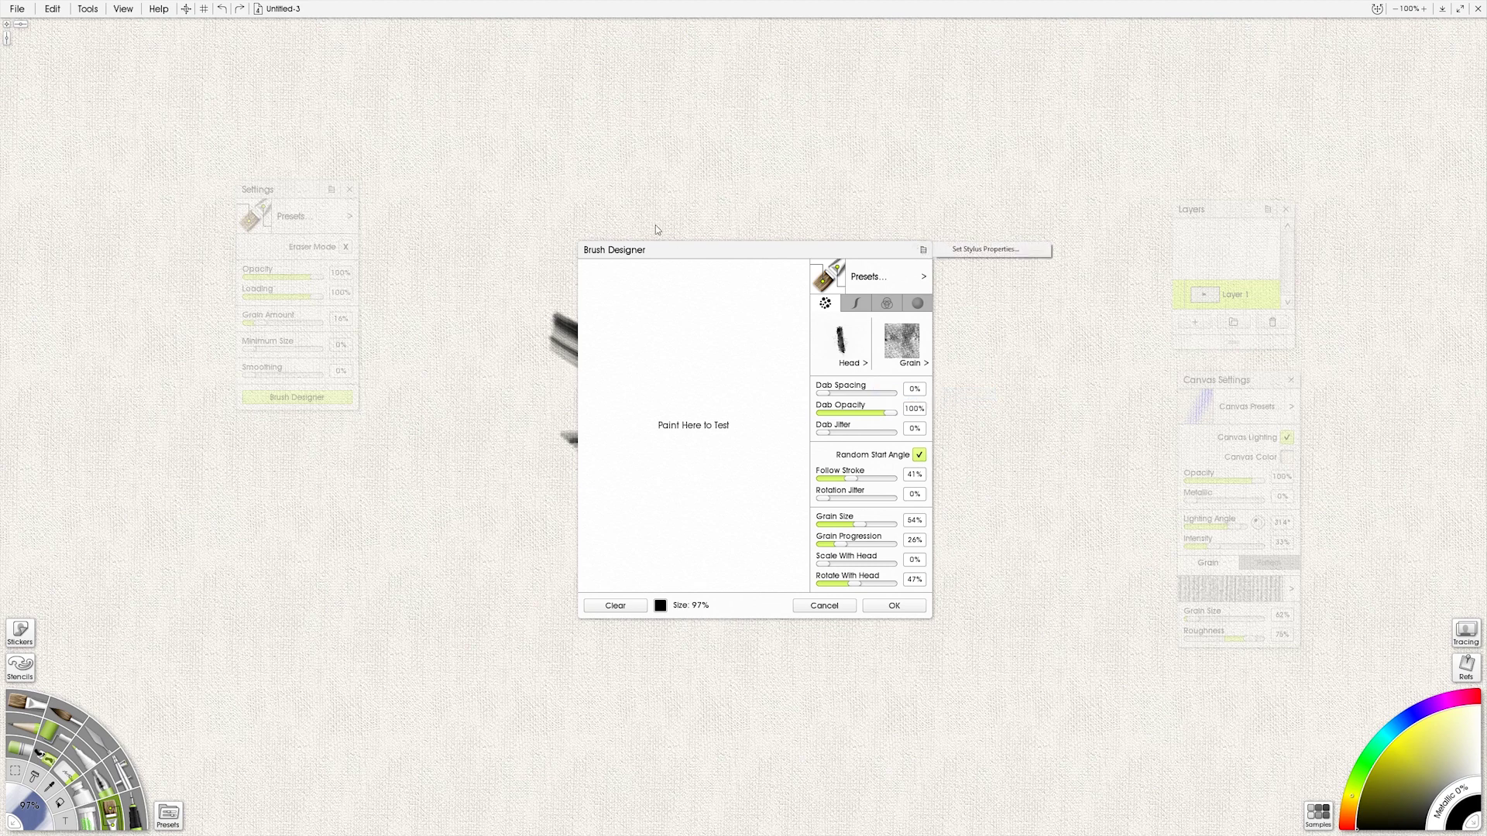
pyautogui.click(895, 611)
# Step: Paint looping and zigzag strokes on the upper canvas and a cluster of curved, overlapping strokes below them
pyautogui.moveTo(671, 225)
pyautogui.mouseDown()
pyautogui.moveTo(829, 211)
pyautogui.moveTo(834, 266)
pyautogui.moveTo(740, 288)
pyautogui.moveTo(722, 272)
pyautogui.moveTo(796, 289)
pyautogui.moveTo(882, 363)
pyautogui.moveTo(849, 291)
pyautogui.moveTo(950, 428)
pyautogui.moveTo(831, 373)
pyautogui.moveTo(946, 319)
pyautogui.moveTo(885, 342)
pyautogui.moveTo(850, 329)
pyautogui.moveTo(917, 285)
pyautogui.moveTo(866, 289)
pyautogui.moveTo(837, 256)
pyautogui.moveTo(800, 258)
pyautogui.moveTo(895, 268)
pyautogui.moveTo(869, 239)
pyautogui.mouseUp()
pyautogui.moveTo(801, 161)
pyautogui.mouseDown()
pyautogui.moveTo(1037, 237)
pyautogui.moveTo(976, 256)
pyautogui.moveTo(883, 186)
pyautogui.moveTo(666, 115)
pyautogui.mouseUp()
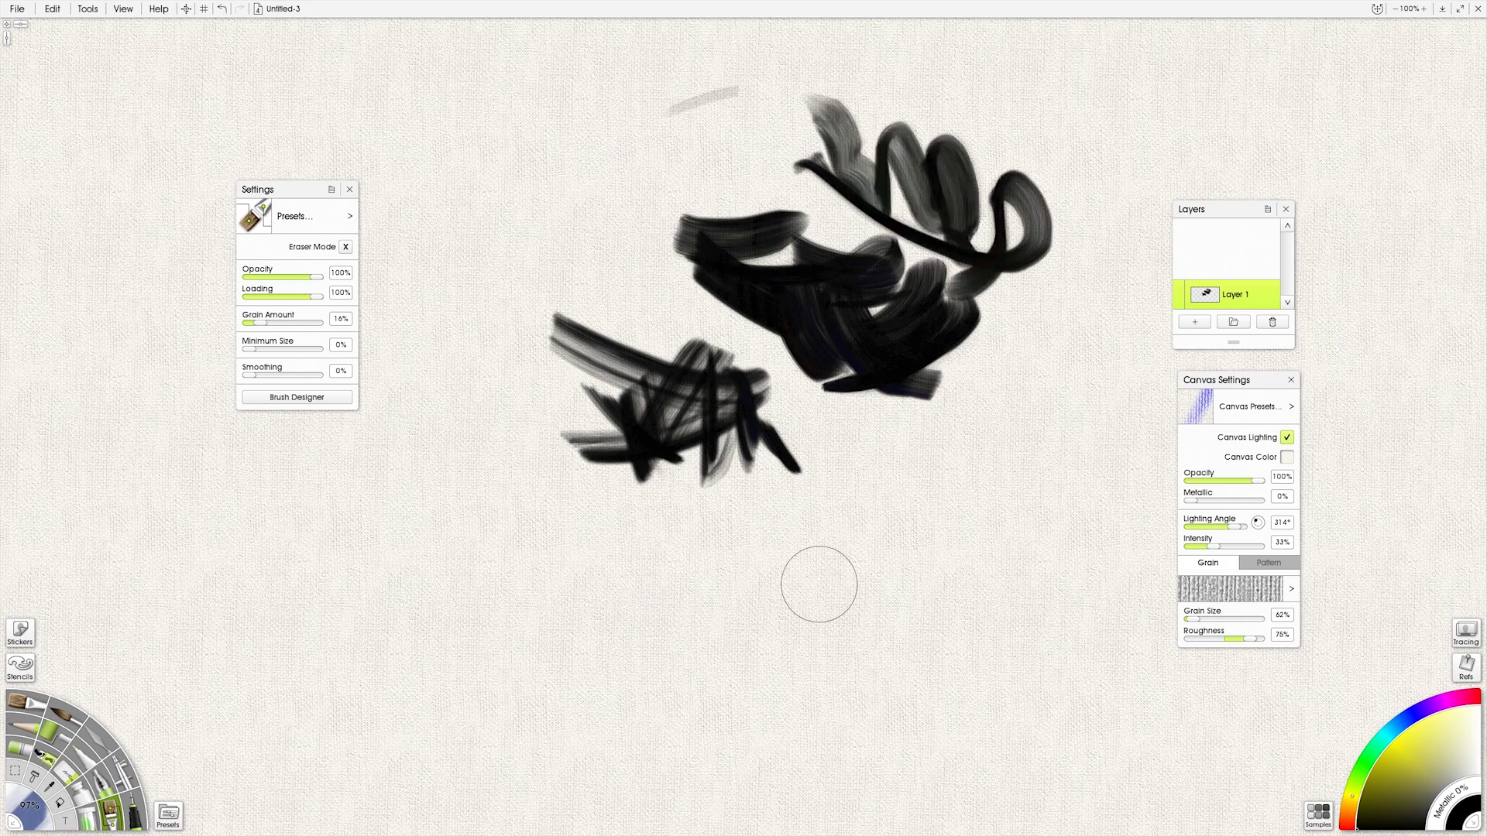
pyautogui.moveTo(784, 510)
pyautogui.mouseDown()
pyautogui.moveTo(995, 625)
pyautogui.moveTo(974, 655)
pyautogui.moveTo(806, 600)
pyautogui.mouseUp()
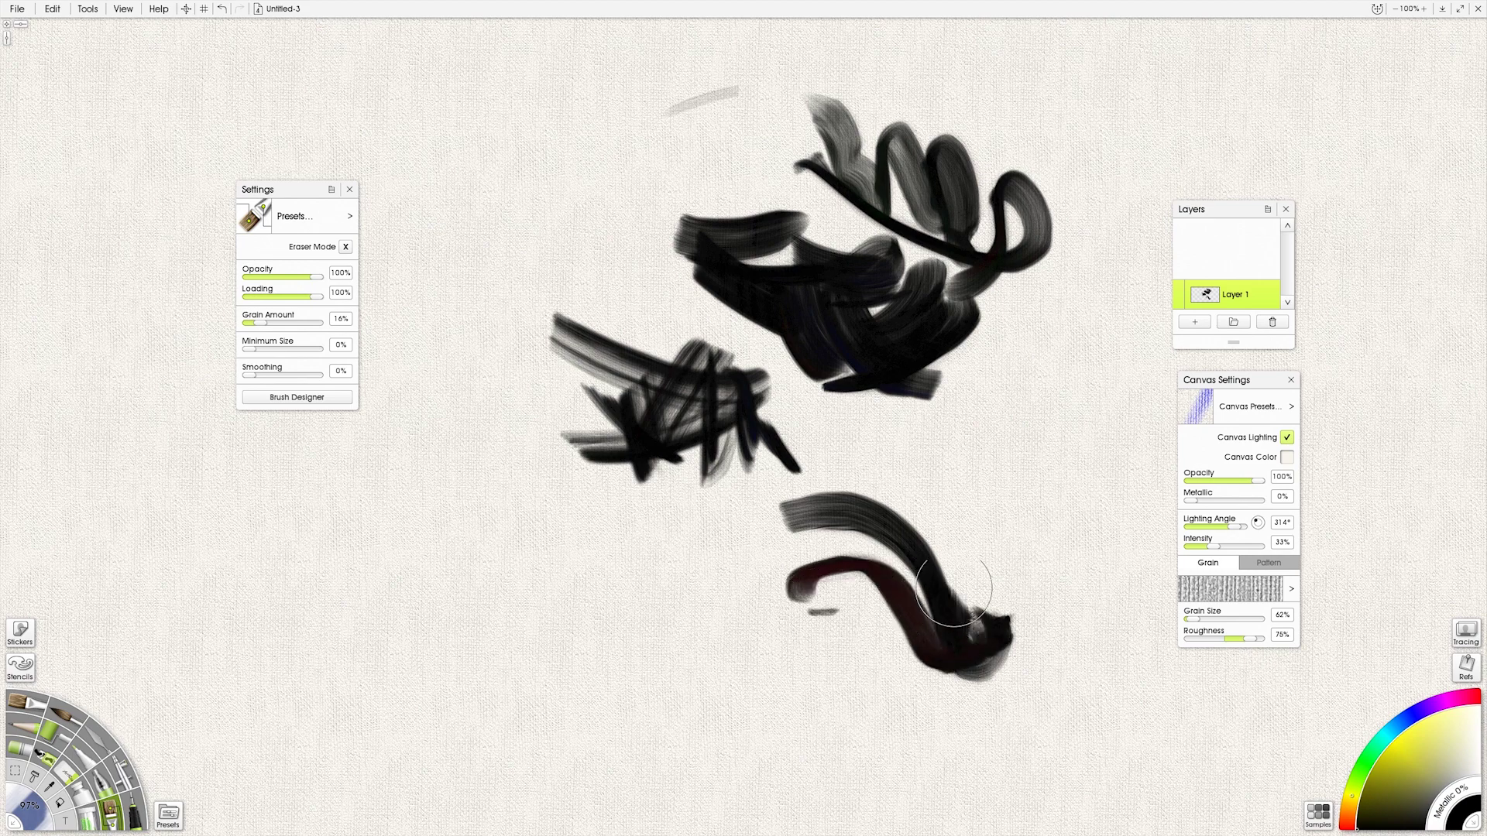
pyautogui.moveTo(833, 499); pyautogui.dragTo(964, 647)
pyautogui.moveTo(906, 488); pyautogui.dragTo(968, 658)
pyautogui.moveTo(980, 488); pyautogui.dragTo(989, 637)
pyautogui.moveTo(995, 535)
pyautogui.mouseDown()
pyautogui.moveTo(1003, 657)
pyautogui.moveTo(952, 647)
pyautogui.moveTo(890, 697)
pyautogui.mouseUp()
pyautogui.moveTo(983, 690)
pyautogui.mouseDown()
pyautogui.moveTo(836, 666)
pyautogui.moveTo(979, 664)
pyautogui.mouseUp()
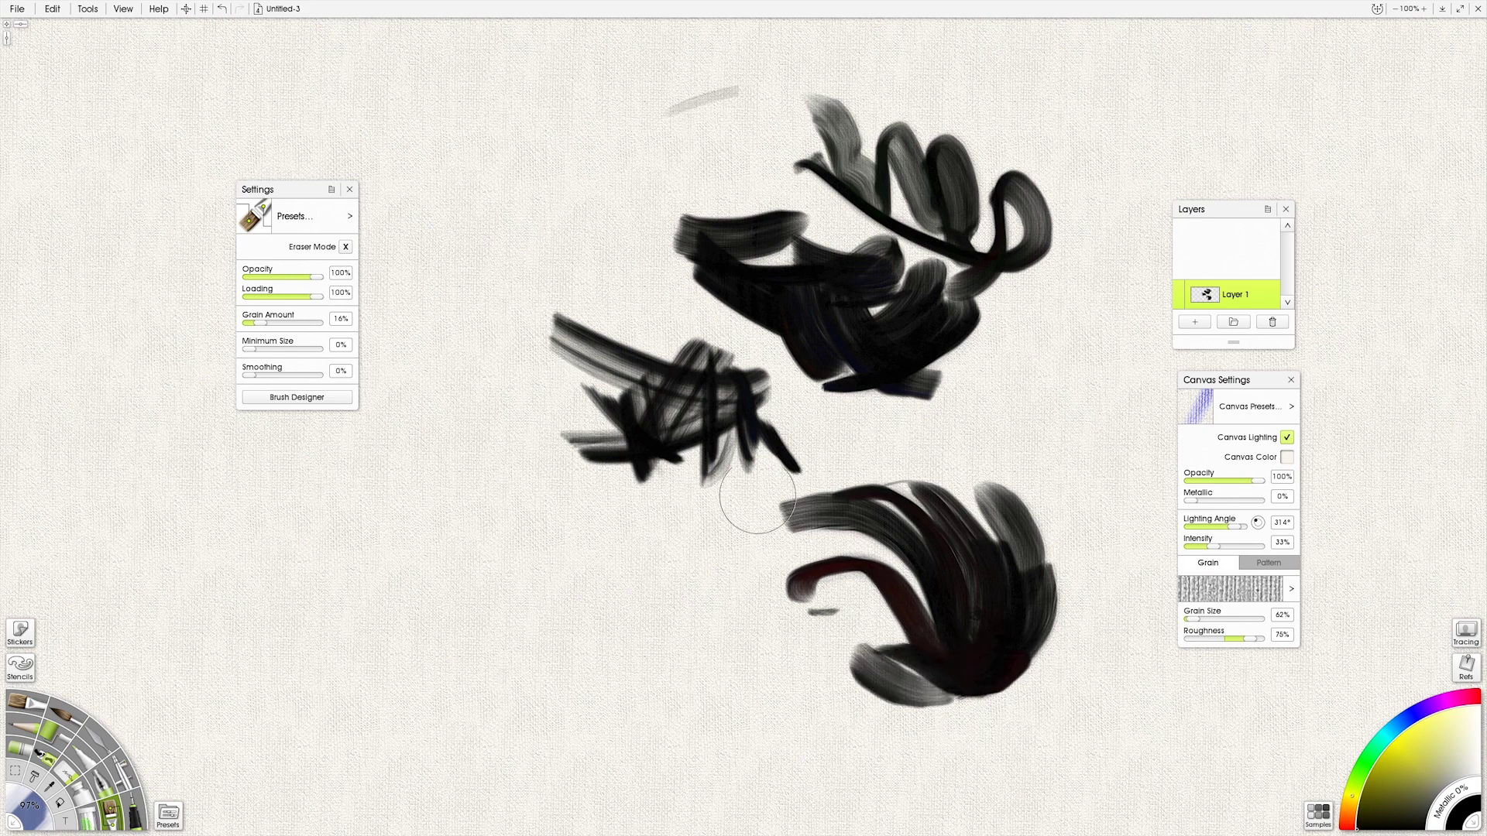
# Step: Try a Dab Spacing of 41% in the Brush Designer by painting zigzag strokes in the test area
pyautogui.click(276, 399)
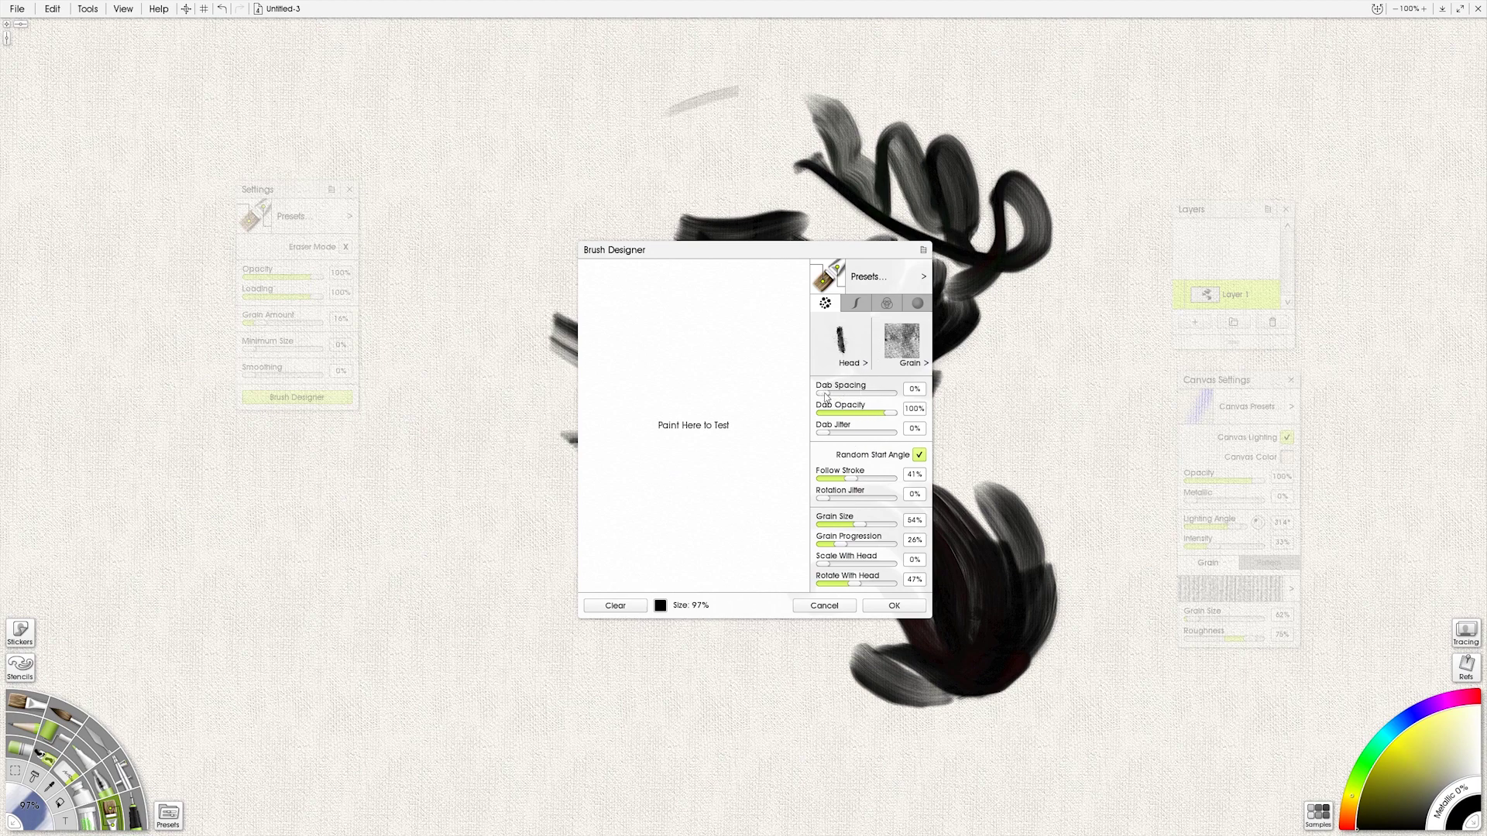
pyautogui.moveTo(619, 346); pyautogui.dragTo(735, 391)
pyautogui.moveTo(608, 441)
pyautogui.mouseDown()
pyautogui.moveTo(745, 441)
pyautogui.moveTo(638, 484)
pyautogui.moveTo(682, 531)
pyautogui.mouseUp()
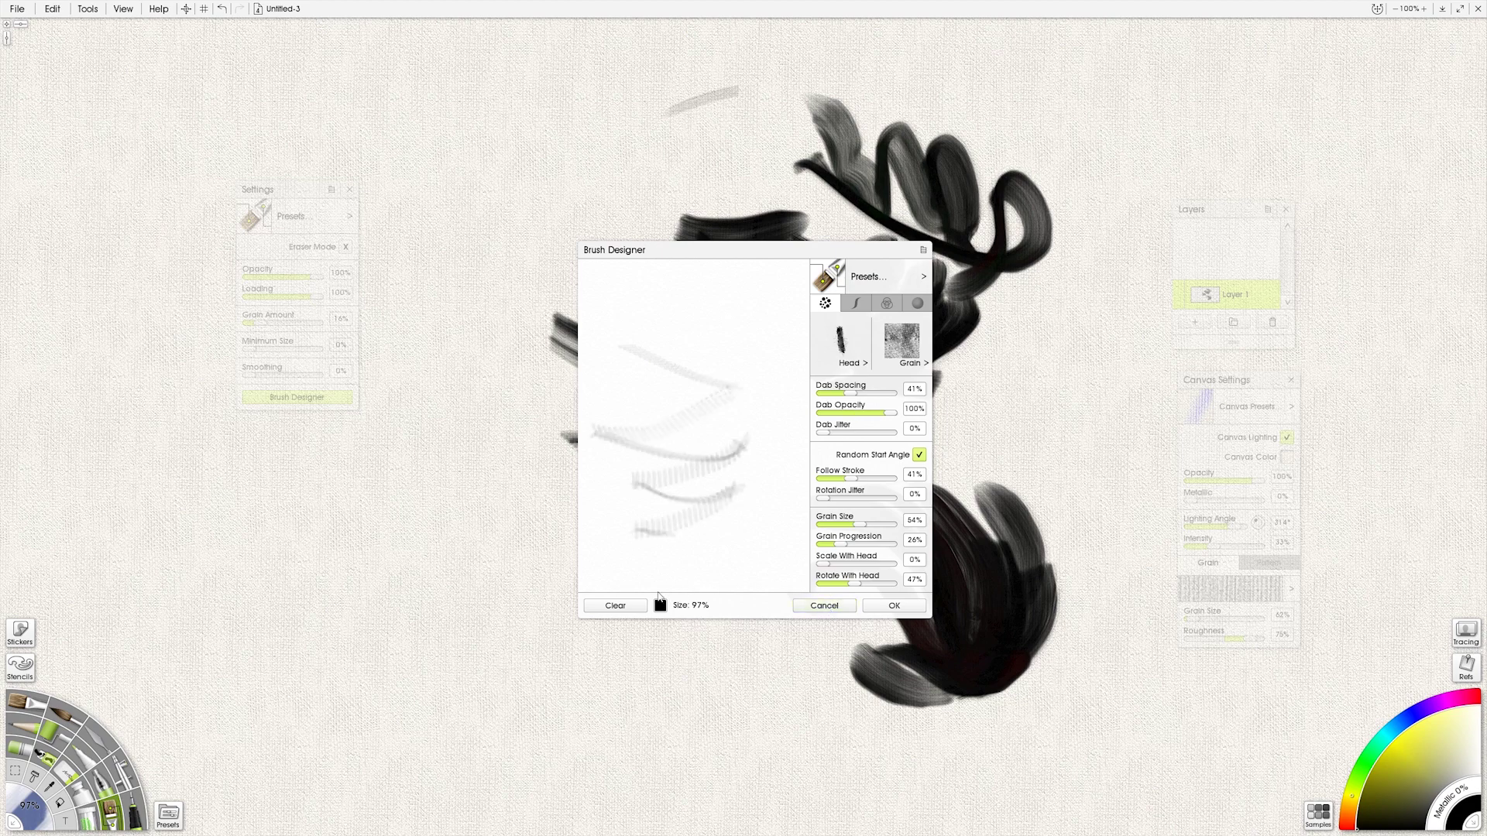
# Step: Clear the test area, return Dab Spacing to 0%, and paint zigzag test strokes for comparison
pyautogui.click(637, 605)
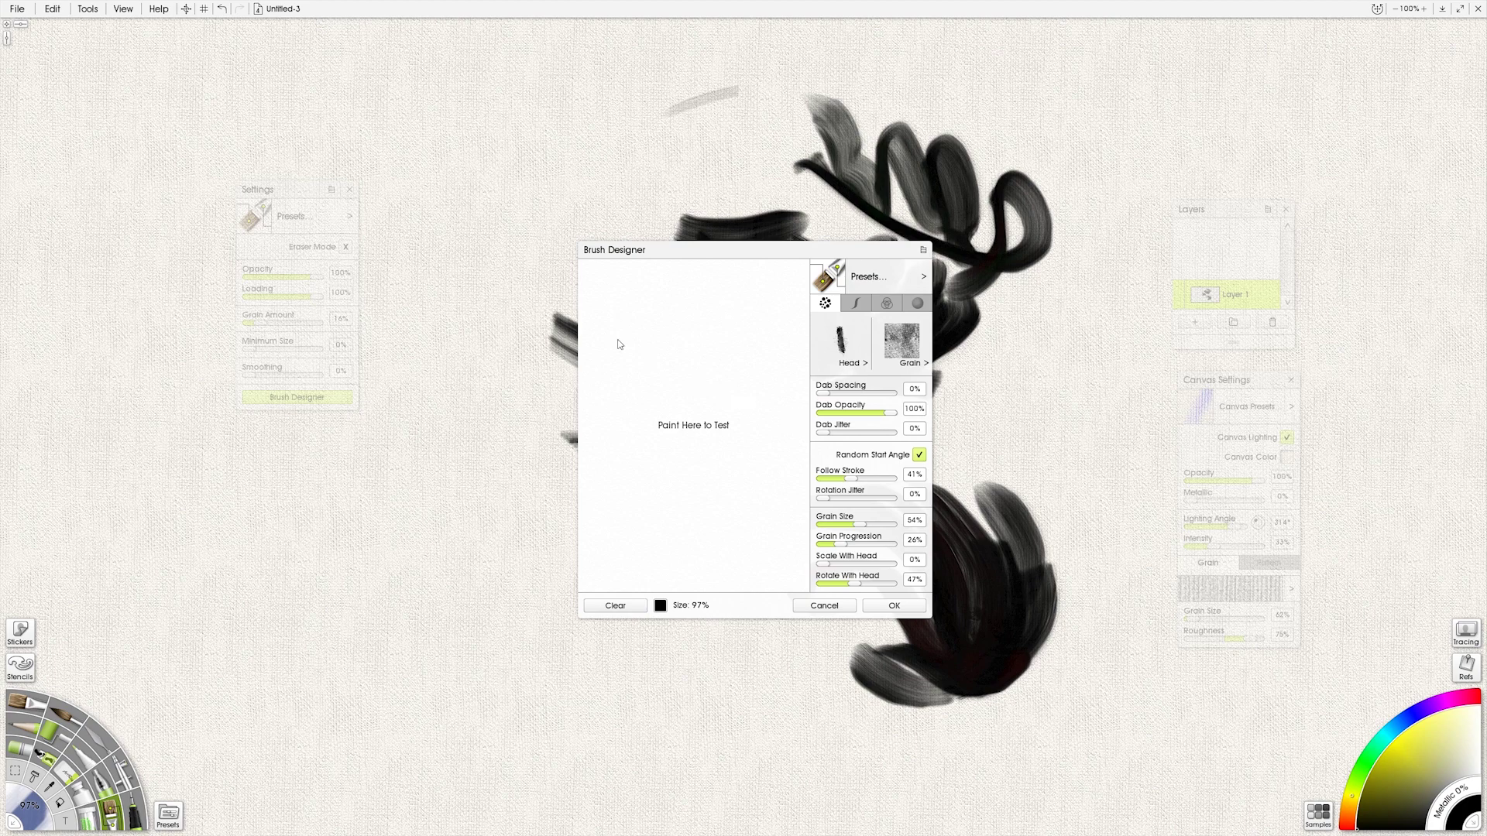
pyautogui.moveTo(624, 296); pyautogui.dragTo(767, 355)
pyautogui.moveTo(596, 380)
pyautogui.mouseDown()
pyautogui.moveTo(754, 395)
pyautogui.moveTo(658, 398)
pyautogui.moveTo(778, 422)
pyautogui.moveTo(688, 464)
pyautogui.moveTo(697, 474)
pyautogui.moveTo(643, 514)
pyautogui.moveTo(705, 524)
pyautogui.mouseUp()
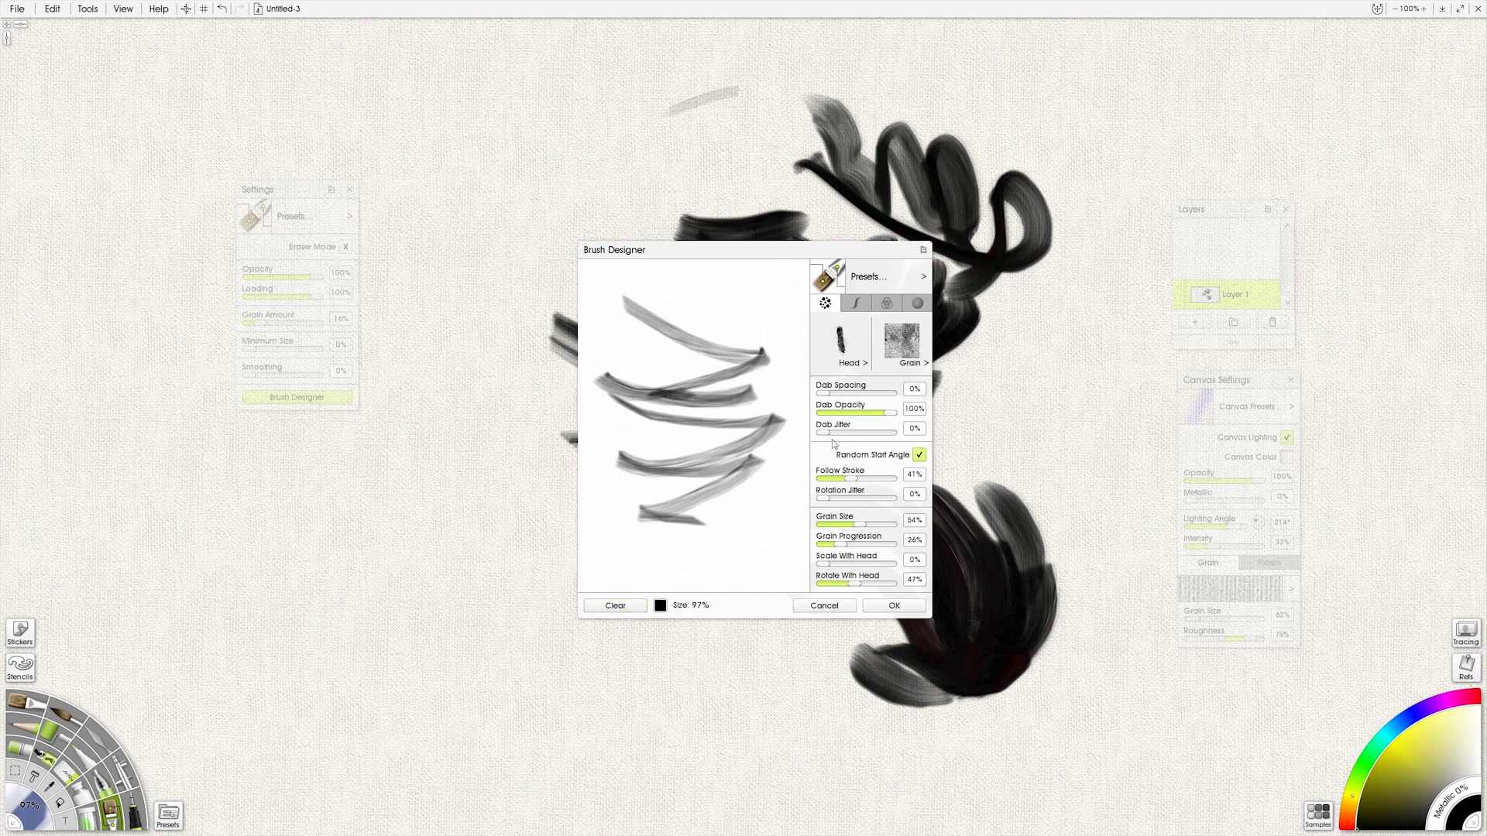
# Step: Clear the test area, set Dab Jitter to 18%, and paint a zigzag test stroke
pyautogui.click(628, 606)
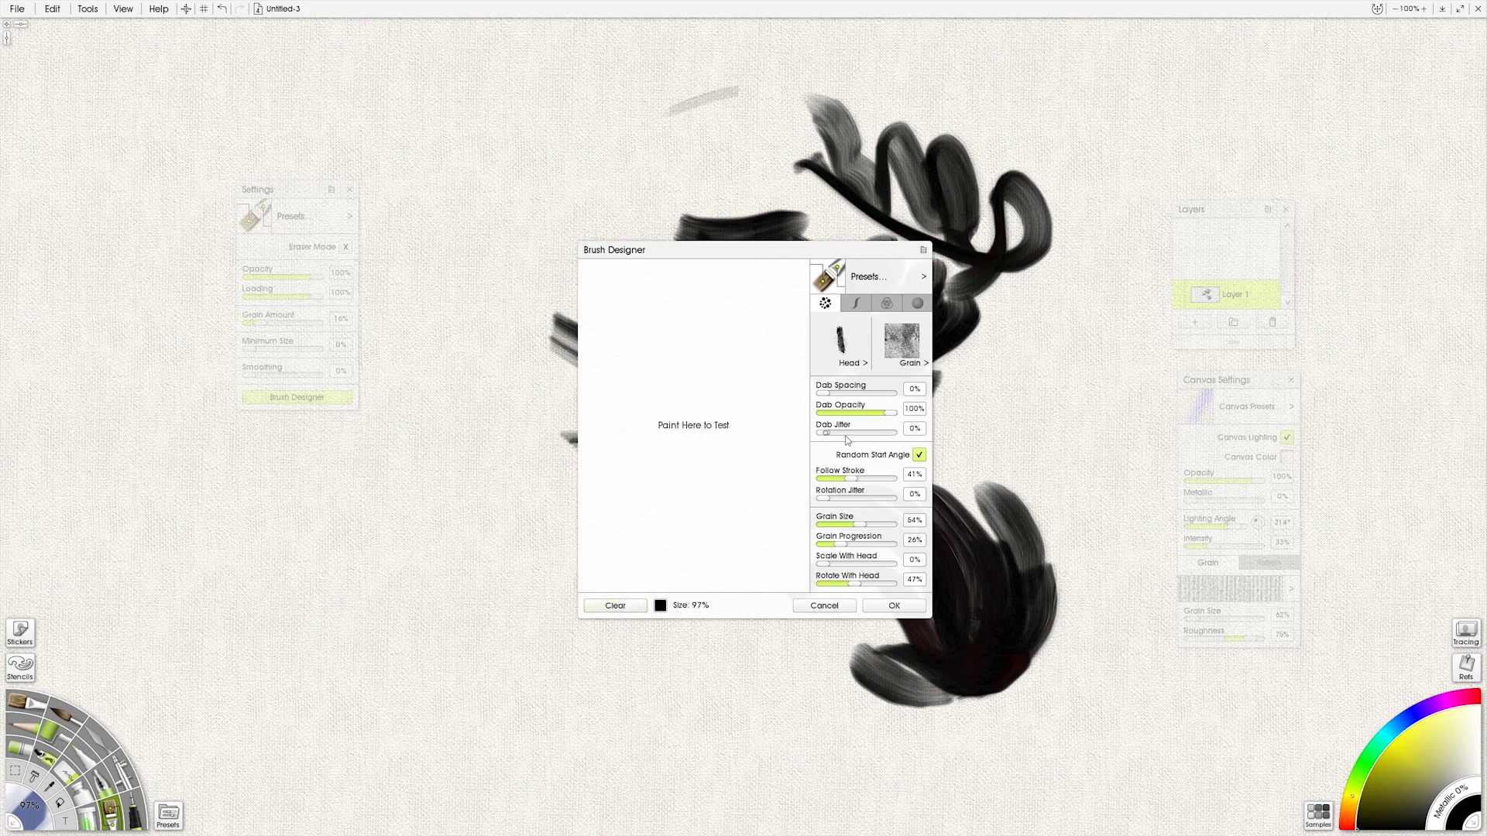
pyautogui.moveTo(604, 352)
pyautogui.mouseDown()
pyautogui.moveTo(745, 393)
pyautogui.moveTo(620, 422)
pyautogui.moveTo(655, 453)
pyautogui.moveTo(758, 457)
pyautogui.moveTo(678, 508)
pyautogui.mouseUp()
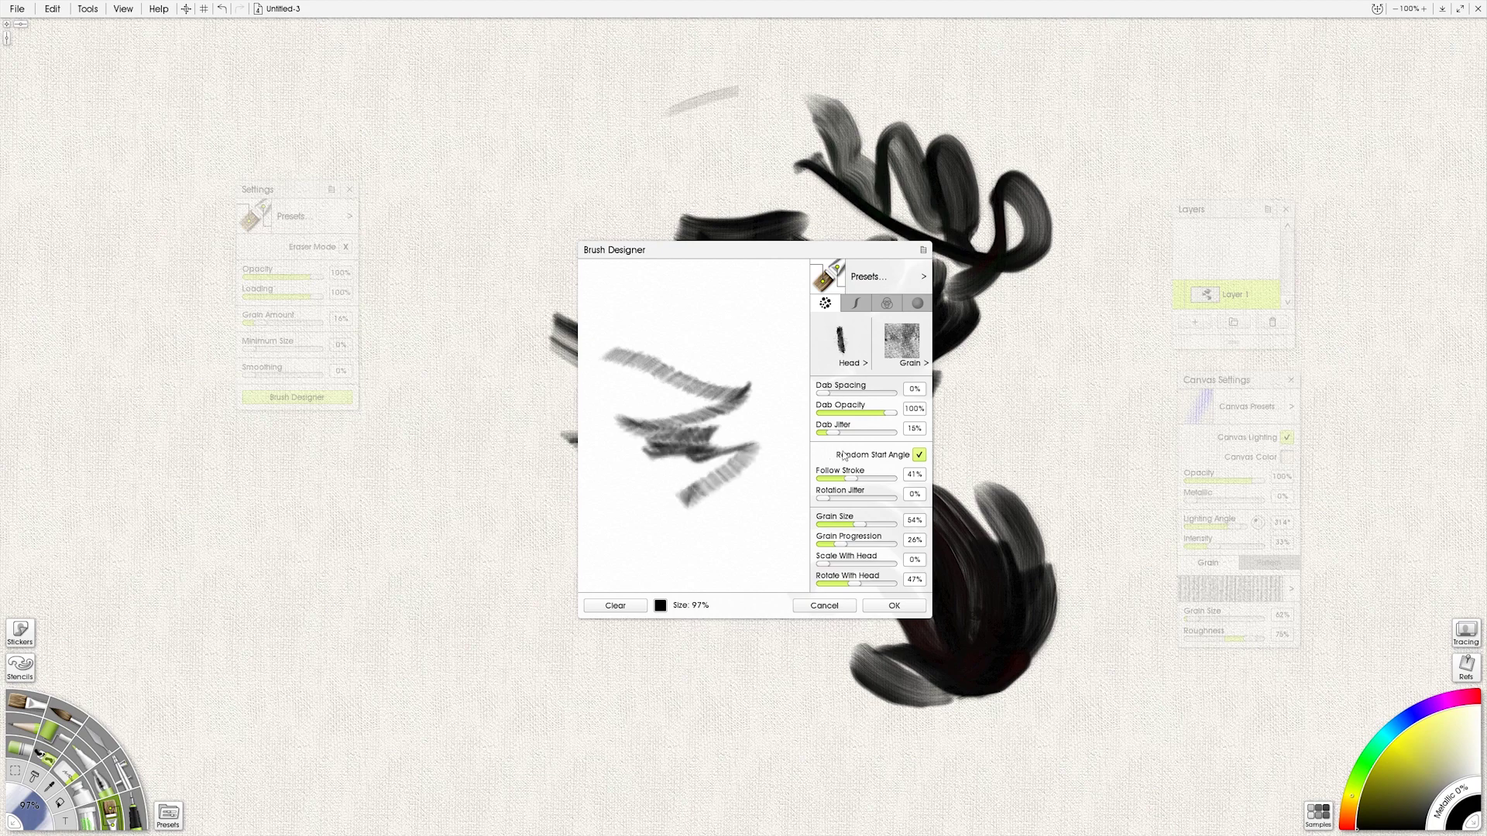
# Step: Return Dab Jitter to 0%, clear the test area, and paint a diagonal test stroke with Rotation Jitter at 100%
pyautogui.moveTo(837, 434); pyautogui.dragTo(796, 442)
pyautogui.click(633, 606)
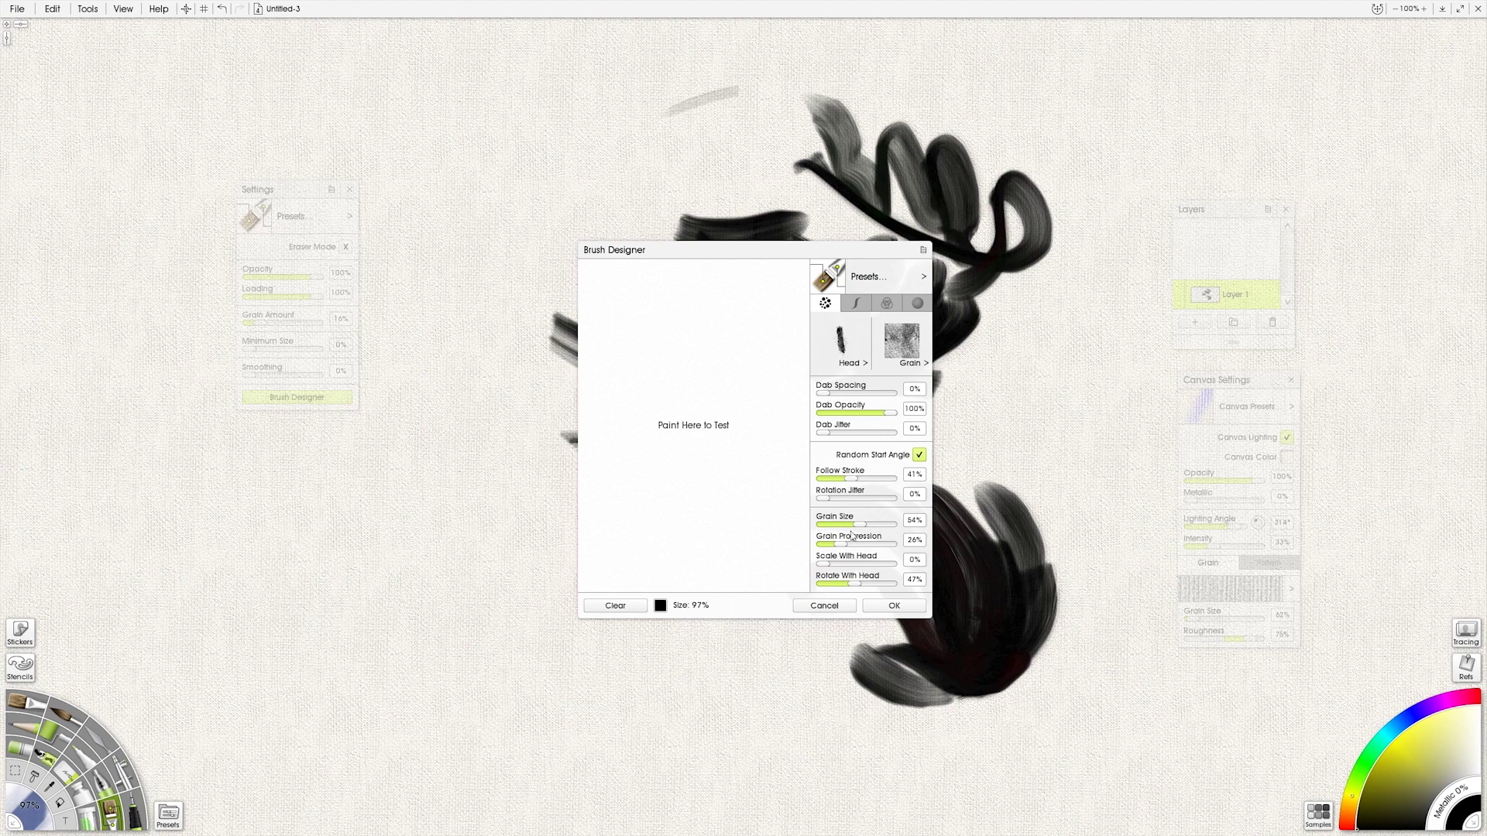
pyautogui.moveTo(825, 500); pyautogui.dragTo(895, 500)
pyautogui.moveTo(597, 379); pyautogui.dragTo(756, 424)
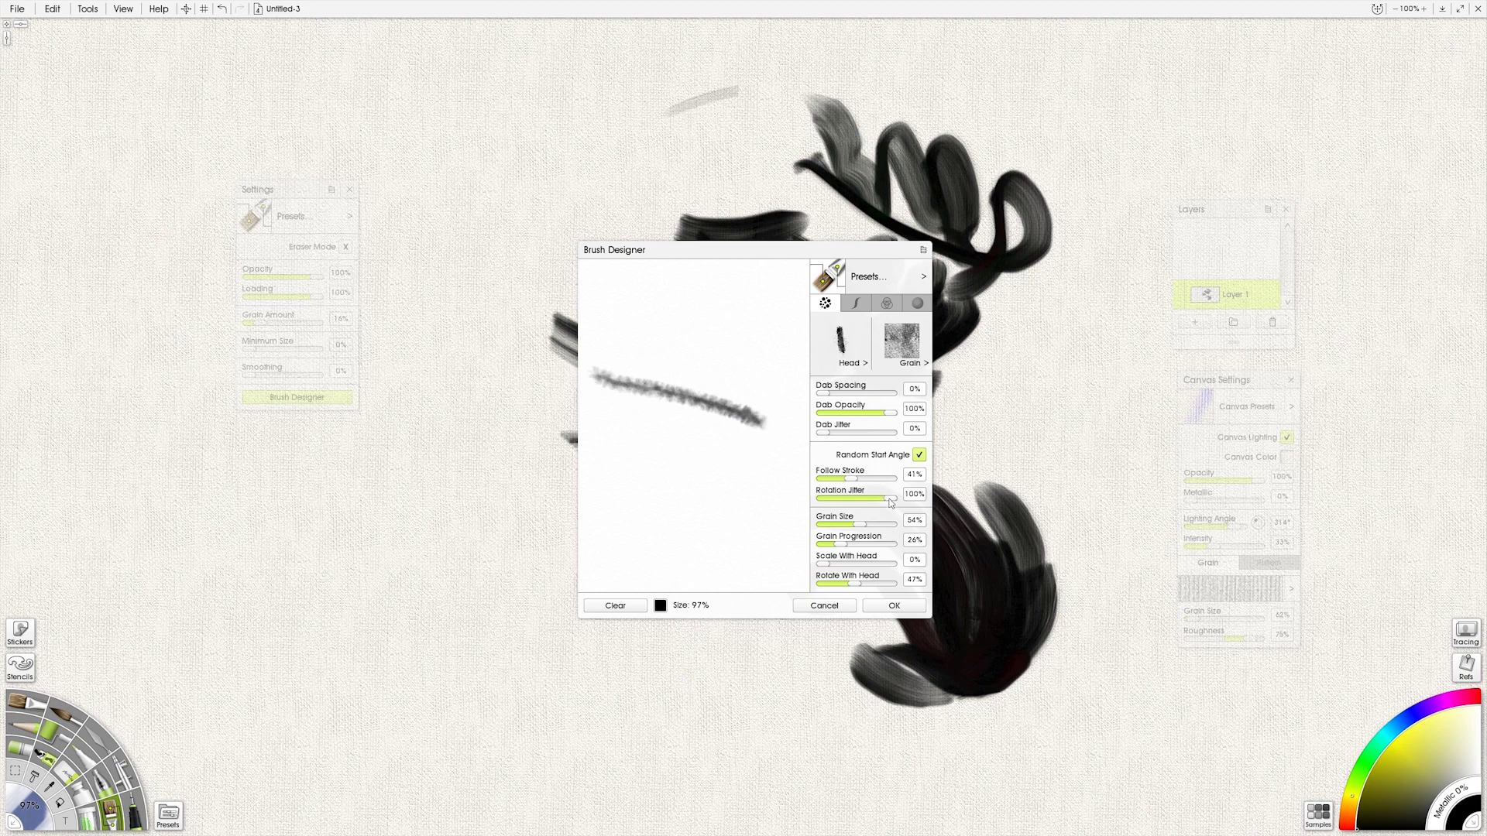
# Step: Set Rotation Jitter back to 0%, clear the test area, and paint a zigzag stroke for comparison
pyautogui.moveTo(892, 500); pyautogui.dragTo(818, 499)
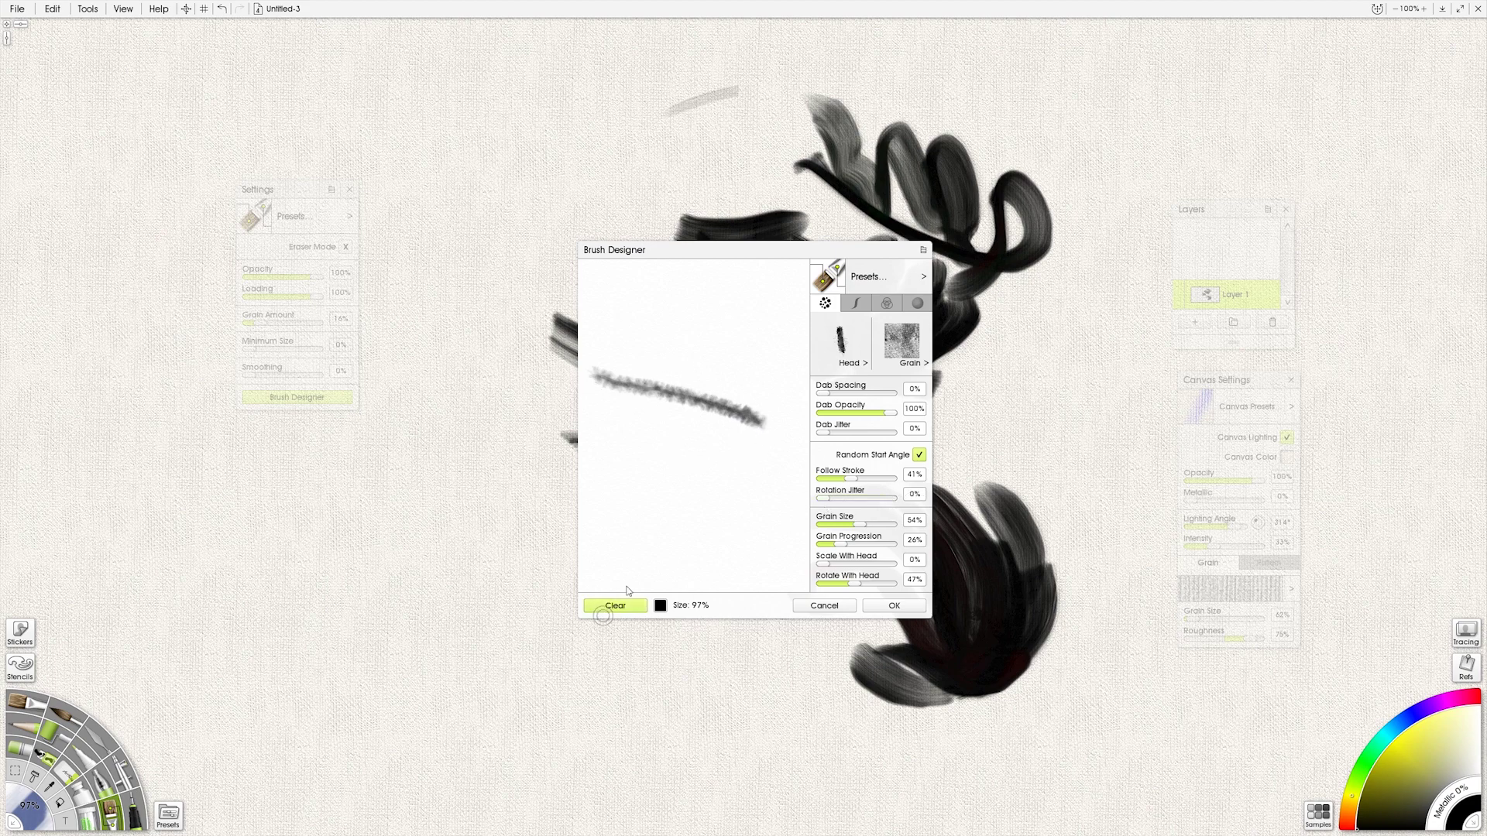
pyautogui.click(615, 605)
pyautogui.moveTo(602, 432)
pyautogui.mouseDown()
pyautogui.moveTo(740, 434)
pyautogui.moveTo(656, 464)
pyautogui.moveTo(763, 474)
pyautogui.moveTo(595, 519)
pyautogui.mouseUp()
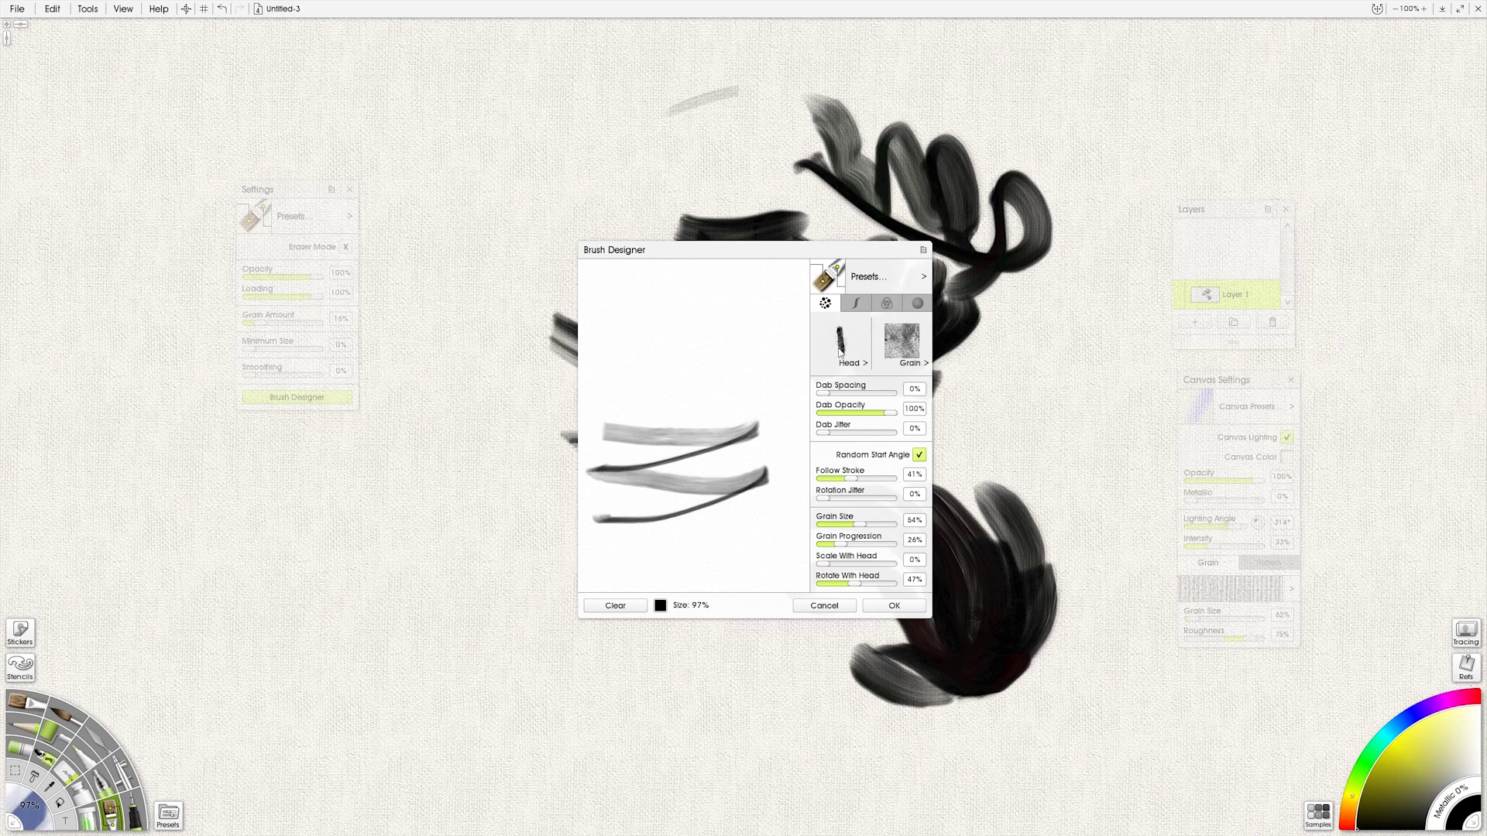
# Step: Paint test strokes with a raised Grain Amount, and set it to 14% with comparison strokes above them
pyautogui.click(856, 303)
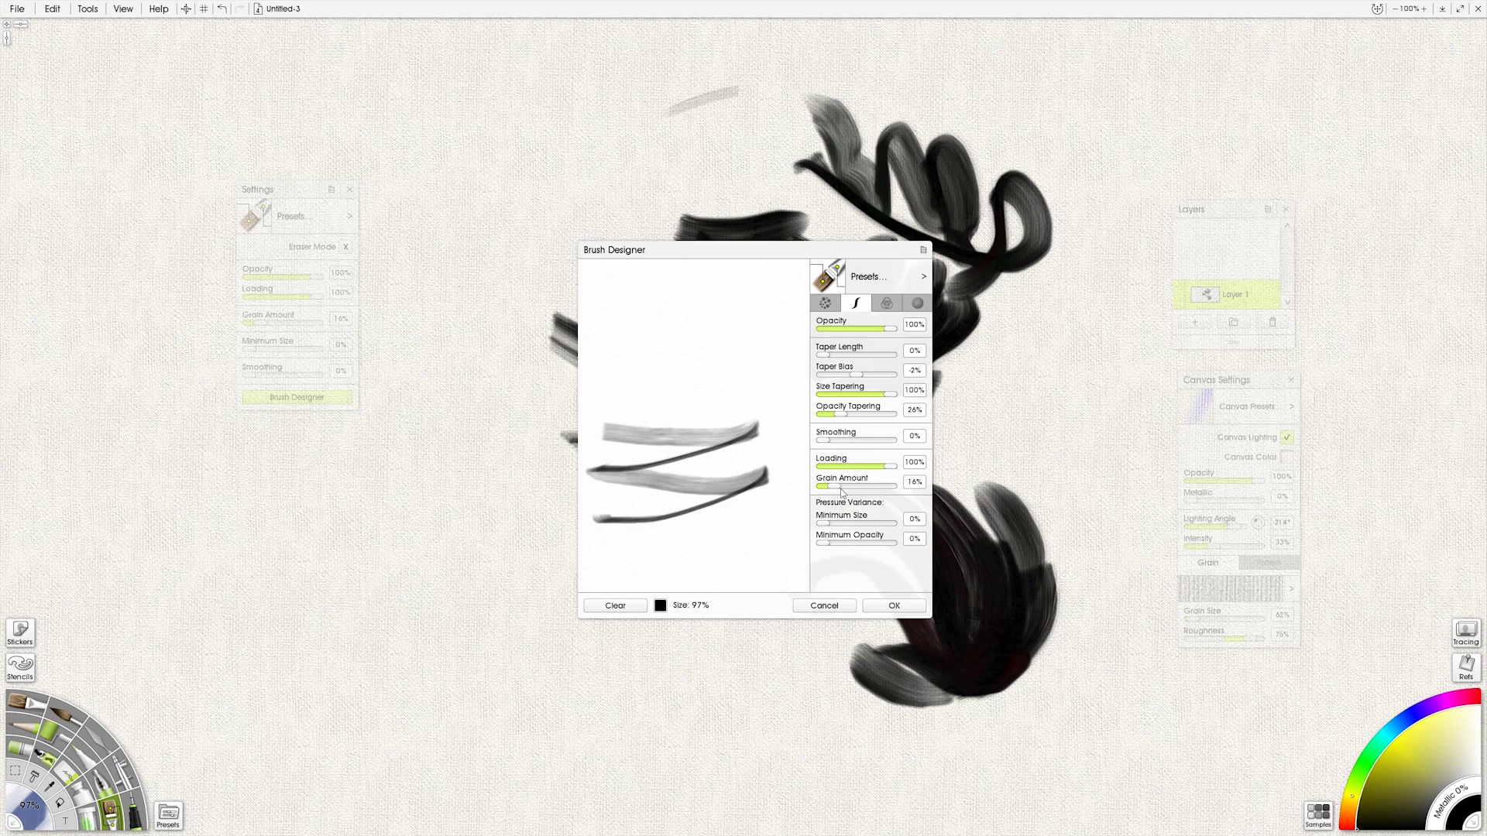
pyautogui.moveTo(836, 488); pyautogui.dragTo(882, 486)
pyautogui.moveTo(620, 350)
pyautogui.mouseDown()
pyautogui.moveTo(773, 388)
pyautogui.moveTo(637, 410)
pyautogui.moveTo(753, 413)
pyautogui.moveTo(628, 386)
pyautogui.moveTo(673, 389)
pyautogui.mouseUp()
pyautogui.moveTo(883, 487); pyautogui.dragTo(834, 487)
pyautogui.moveTo(633, 315)
pyautogui.mouseDown()
pyautogui.moveTo(749, 331)
pyautogui.moveTo(646, 345)
pyautogui.moveTo(756, 364)
pyautogui.mouseUp()
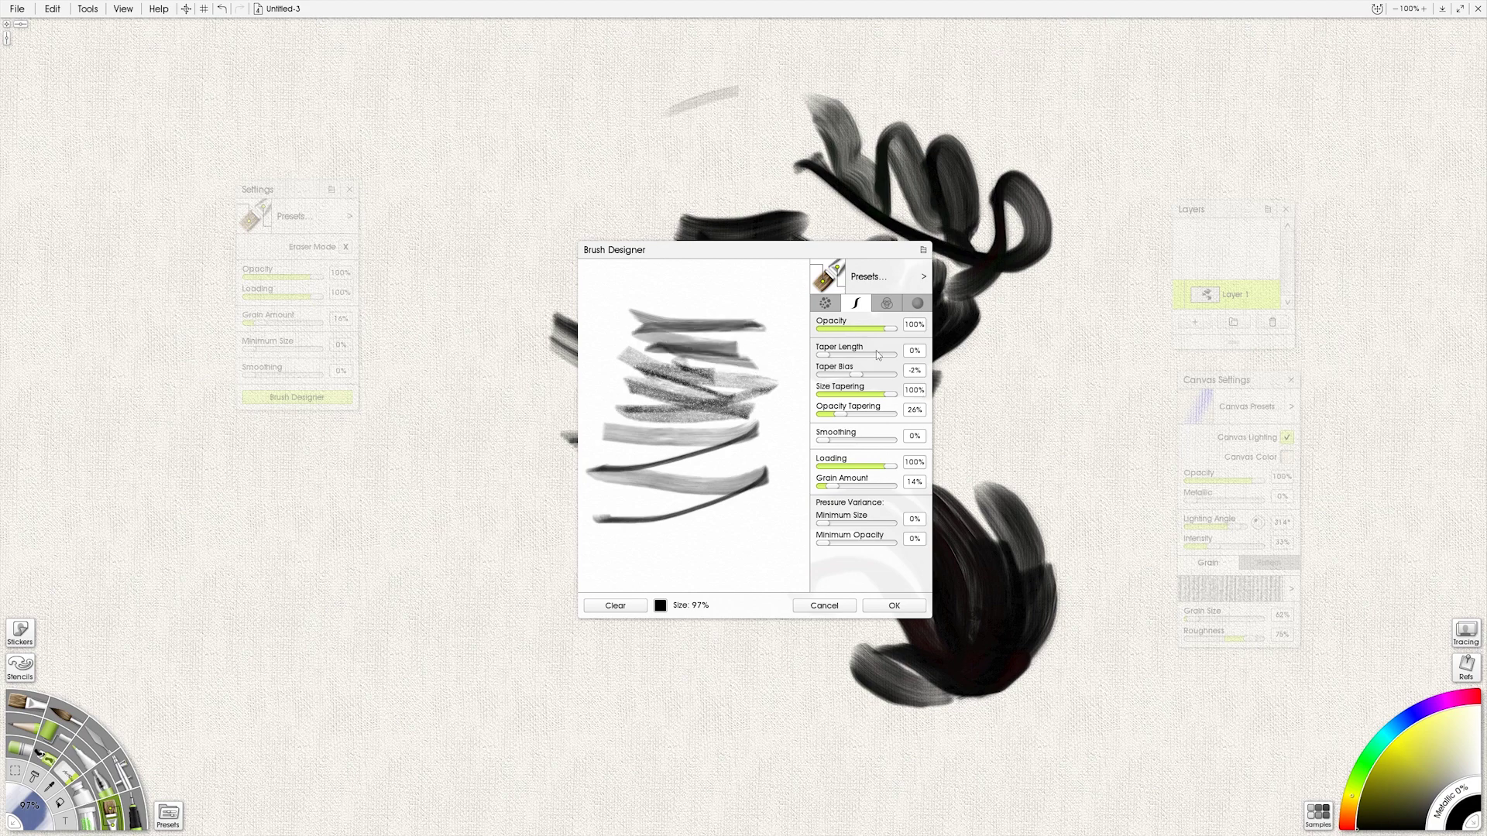
# Step: Test Smoothing at 100% with sweeping curved strokes, and return it to 0% with a comparison stroke
pyautogui.click(887, 305)
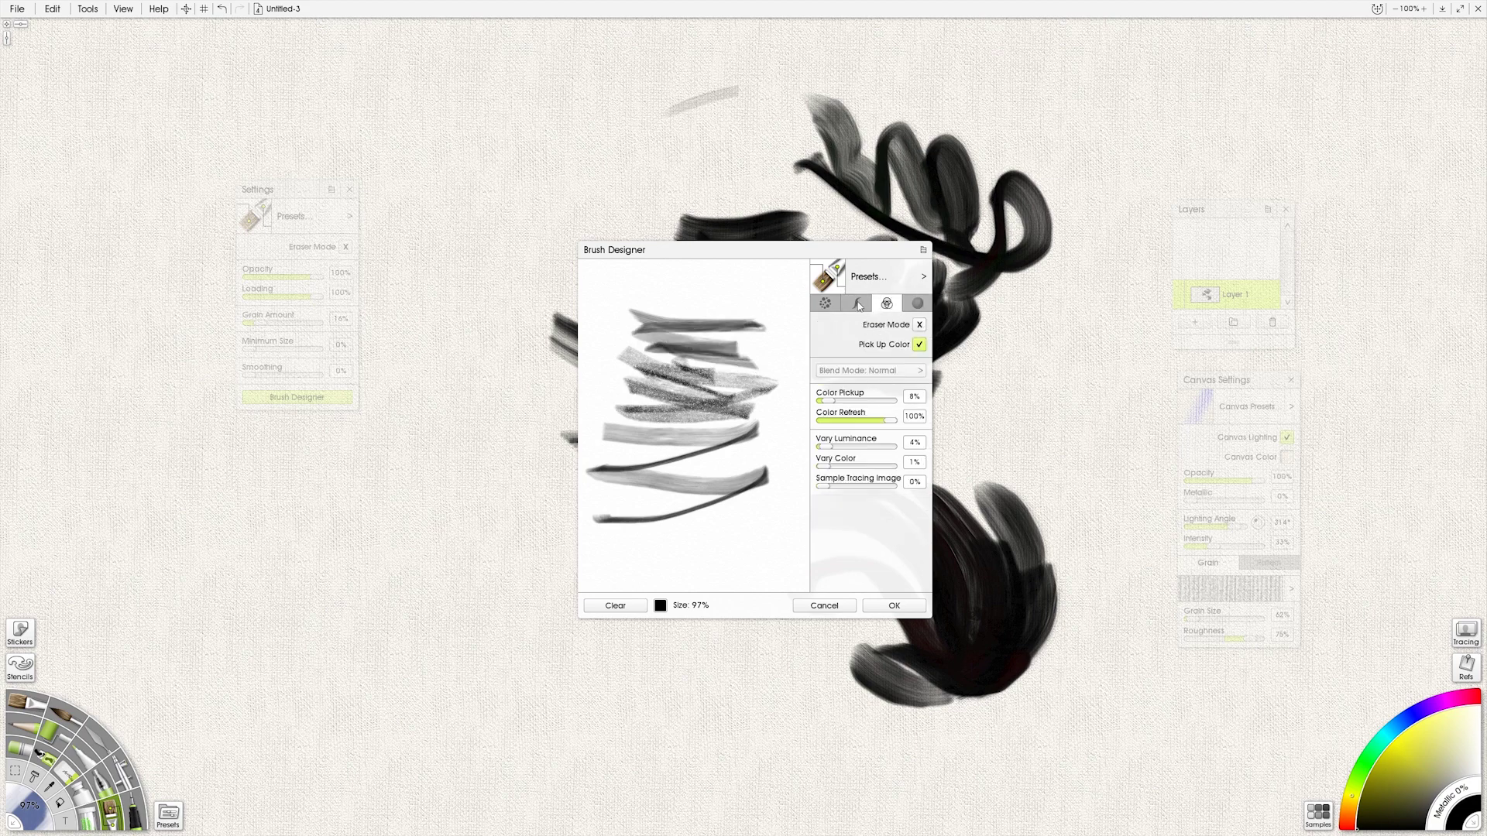
pyautogui.click(855, 303)
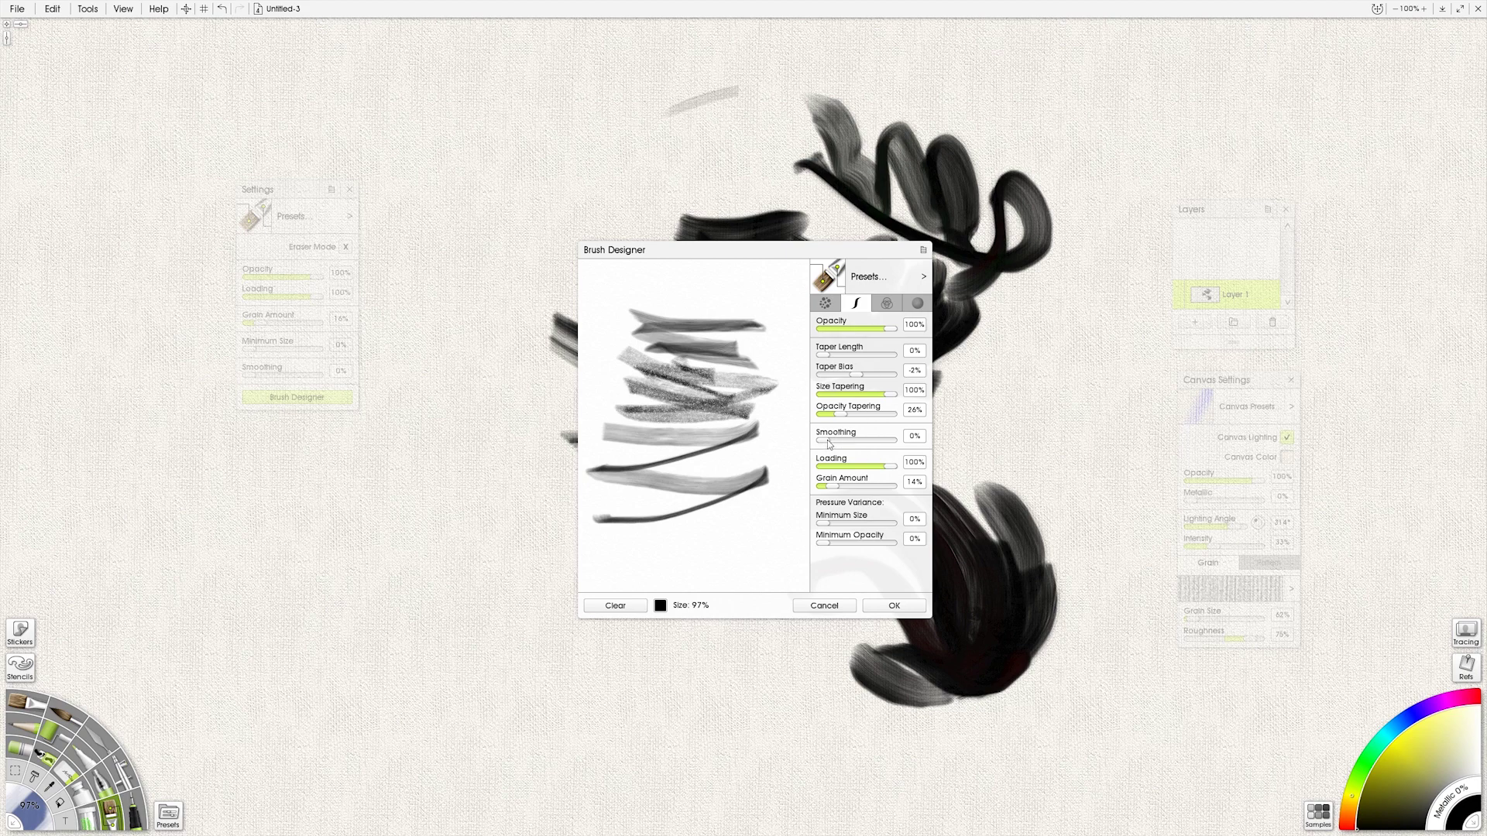
pyautogui.moveTo(826, 445); pyautogui.dragTo(899, 442)
pyautogui.moveTo(641, 542)
pyautogui.mouseDown()
pyautogui.moveTo(751, 544)
pyautogui.moveTo(749, 469)
pyautogui.mouseUp()
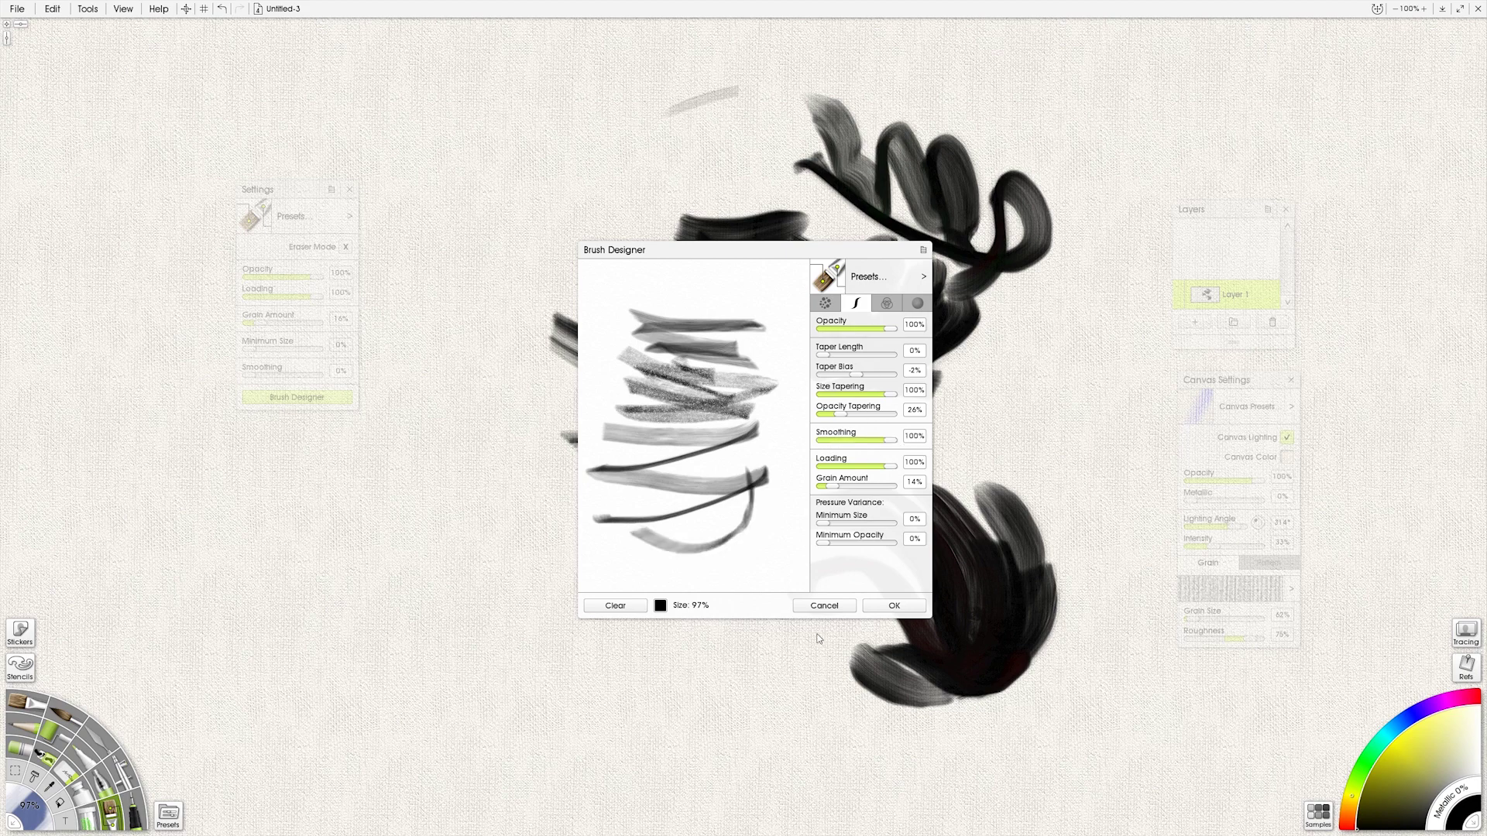
pyautogui.moveTo(603, 465); pyautogui.dragTo(808, 527)
pyautogui.moveTo(644, 449); pyautogui.dragTo(802, 396)
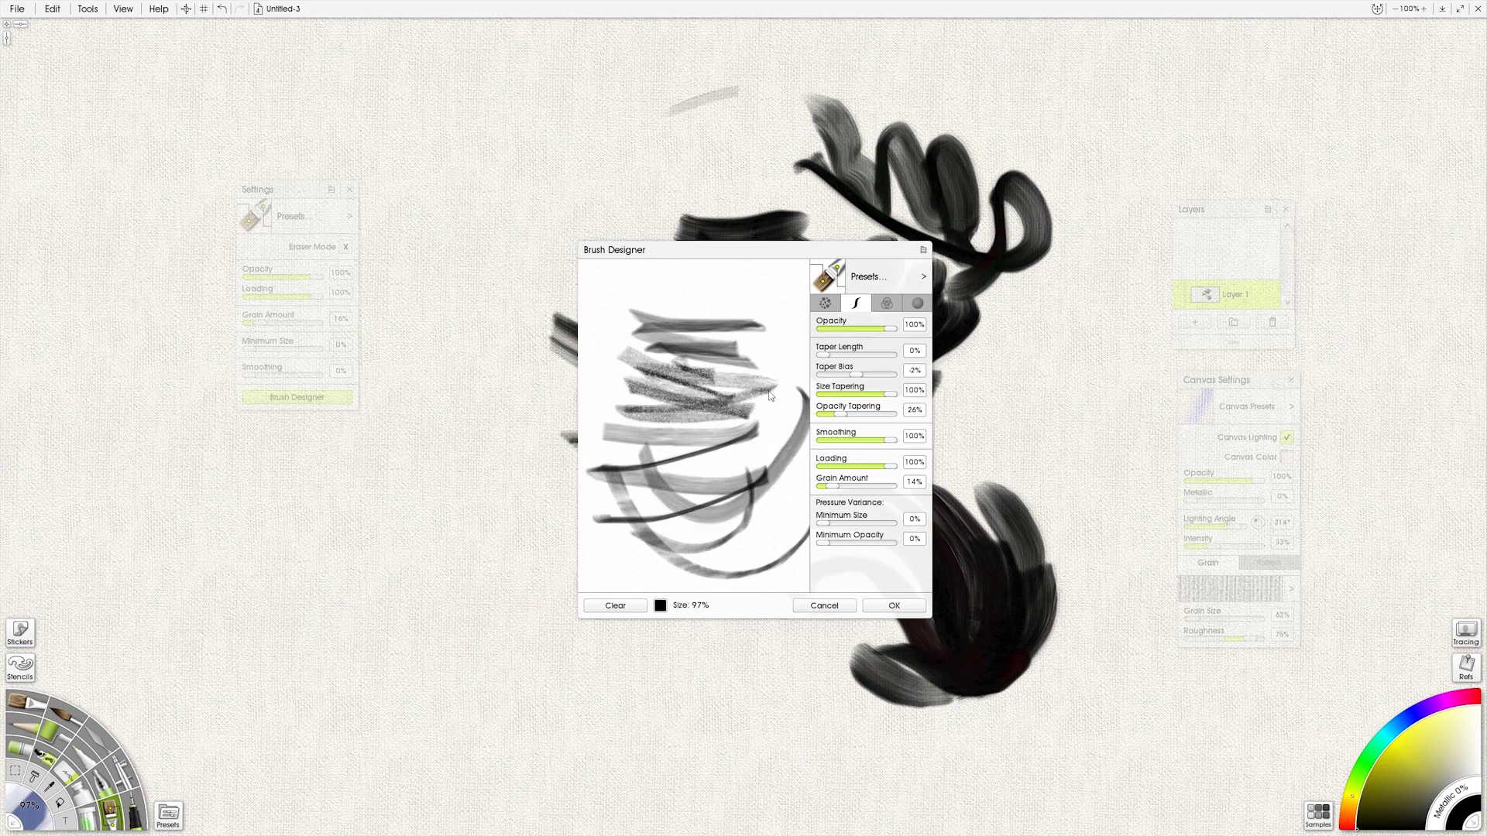
pyautogui.moveTo(625, 428); pyautogui.dragTo(801, 327)
pyautogui.moveTo(780, 528); pyautogui.dragTo(611, 468)
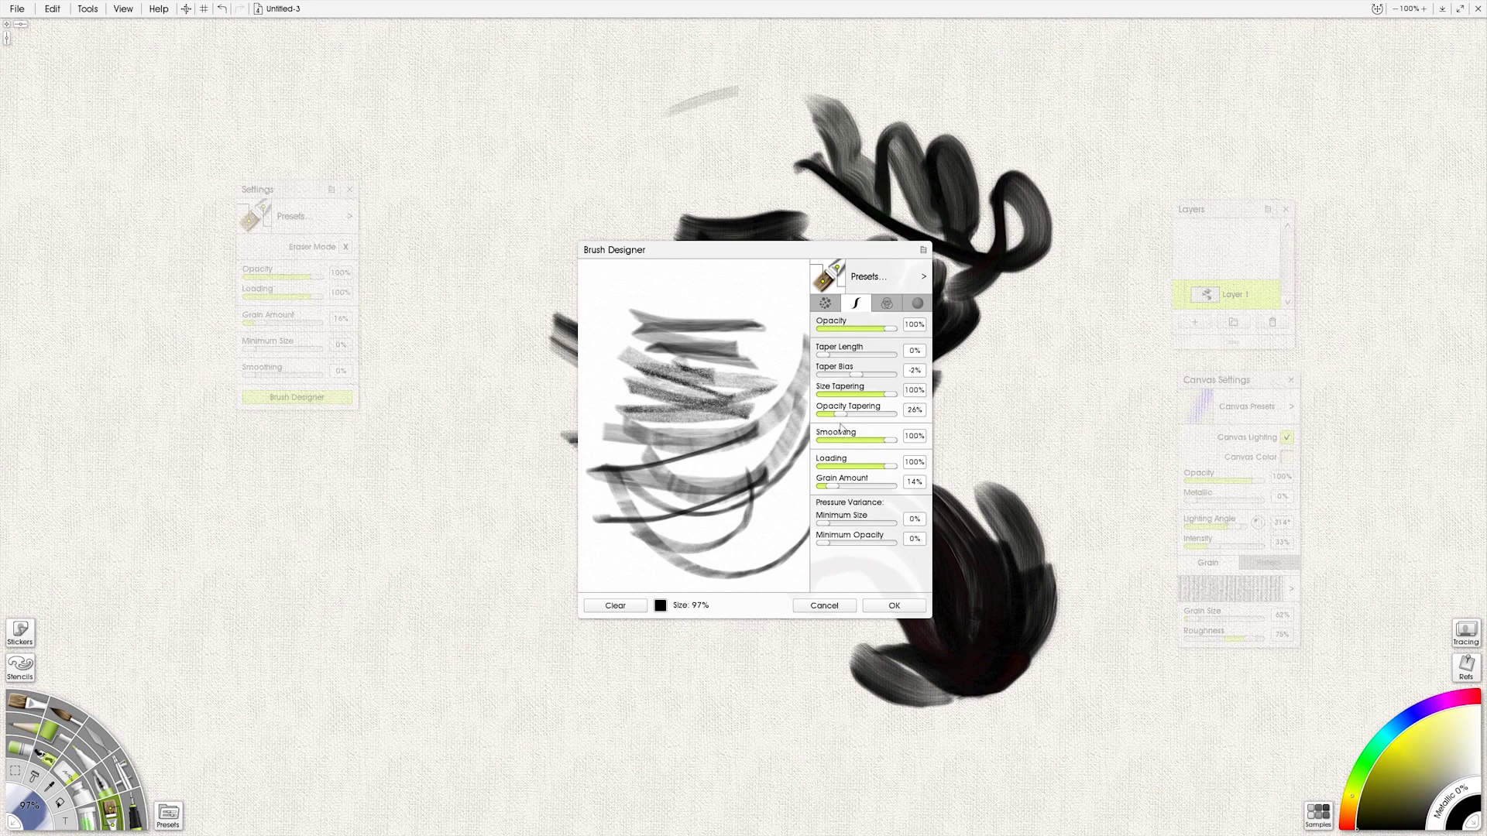
pyautogui.moveTo(641, 367); pyautogui.dragTo(763, 358)
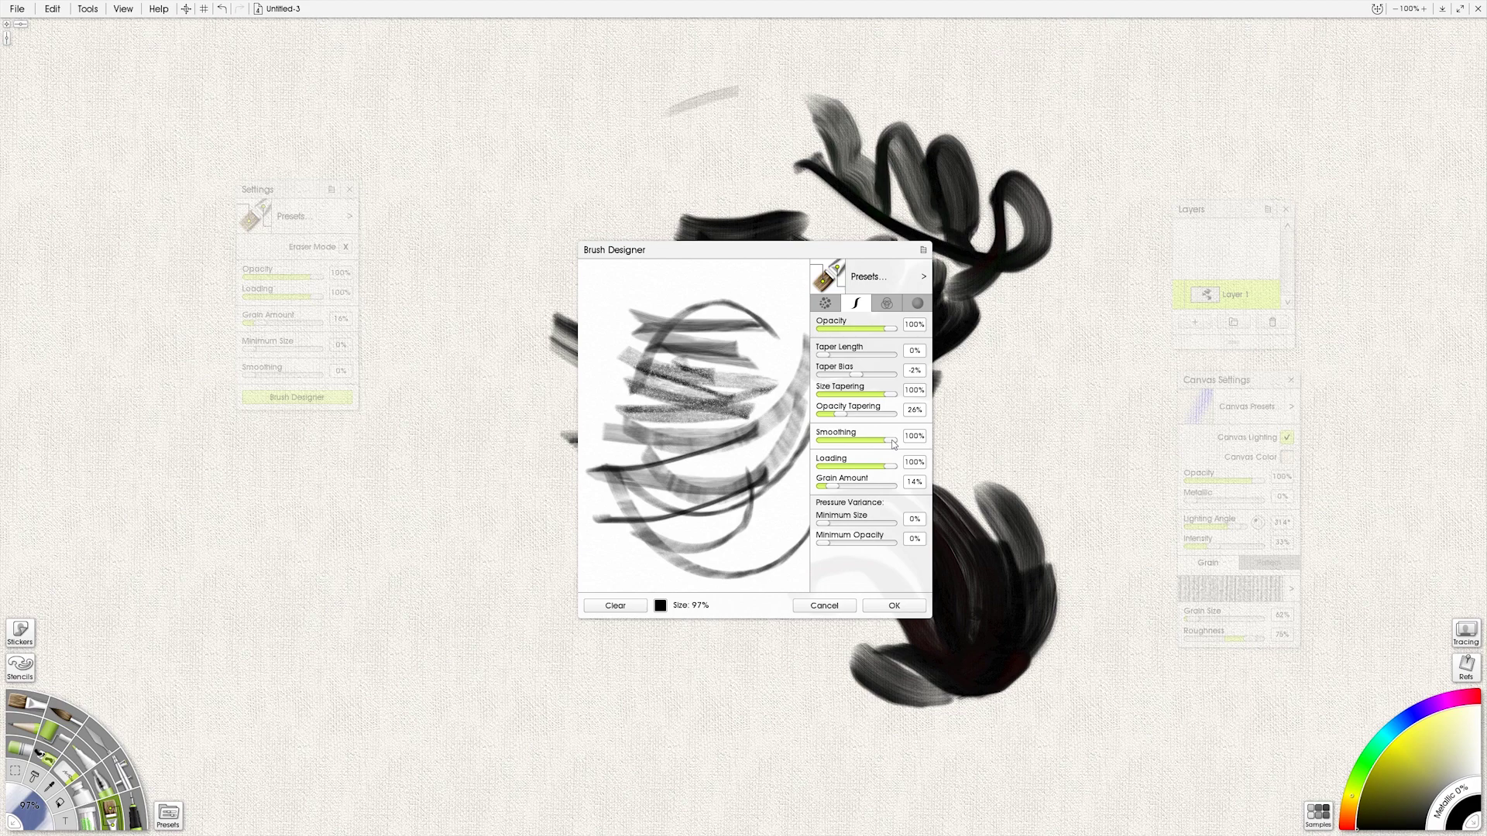
pyautogui.moveTo(895, 401); pyautogui.dragTo(769, 394)
pyautogui.moveTo(590, 258)
pyautogui.mouseDown()
pyautogui.moveTo(666, 373)
pyautogui.moveTo(620, 383)
pyautogui.mouseUp()
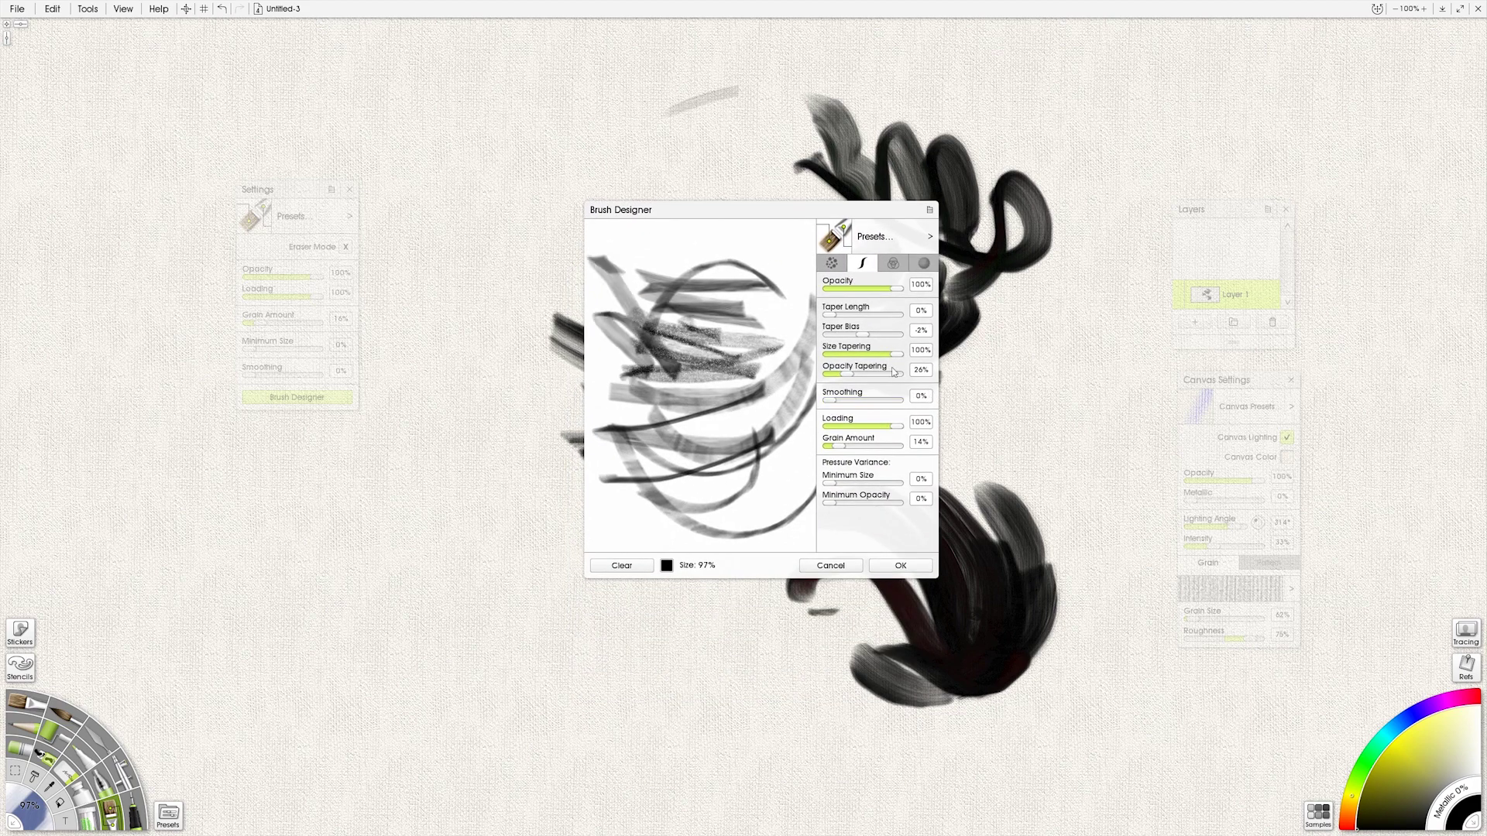
# Step: In the brush's color settings, shift the paint color's hue to blue, clear the test area, and paint a short stroke
pyautogui.click(896, 264)
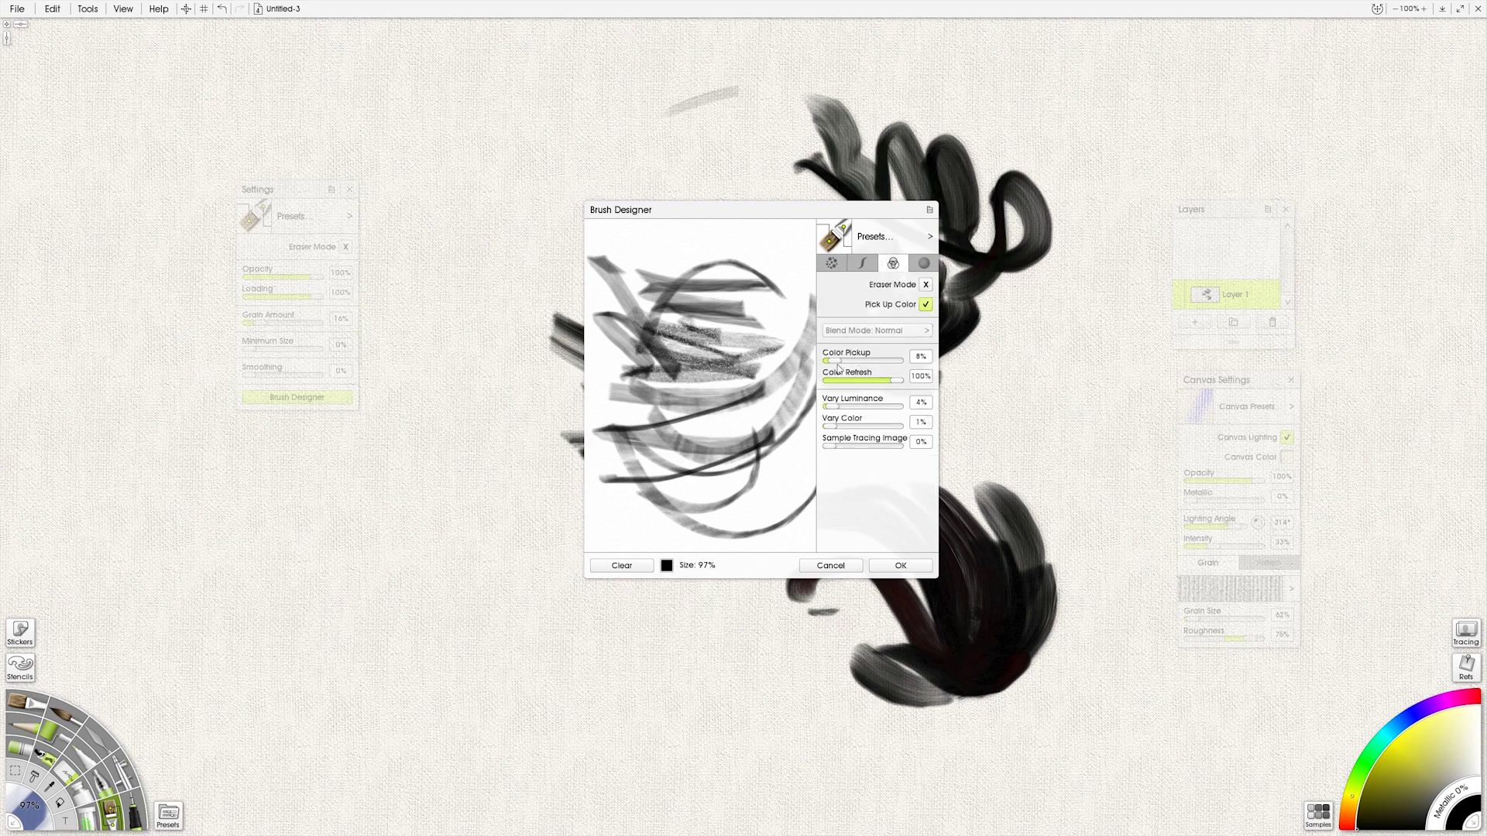
pyautogui.click(667, 566)
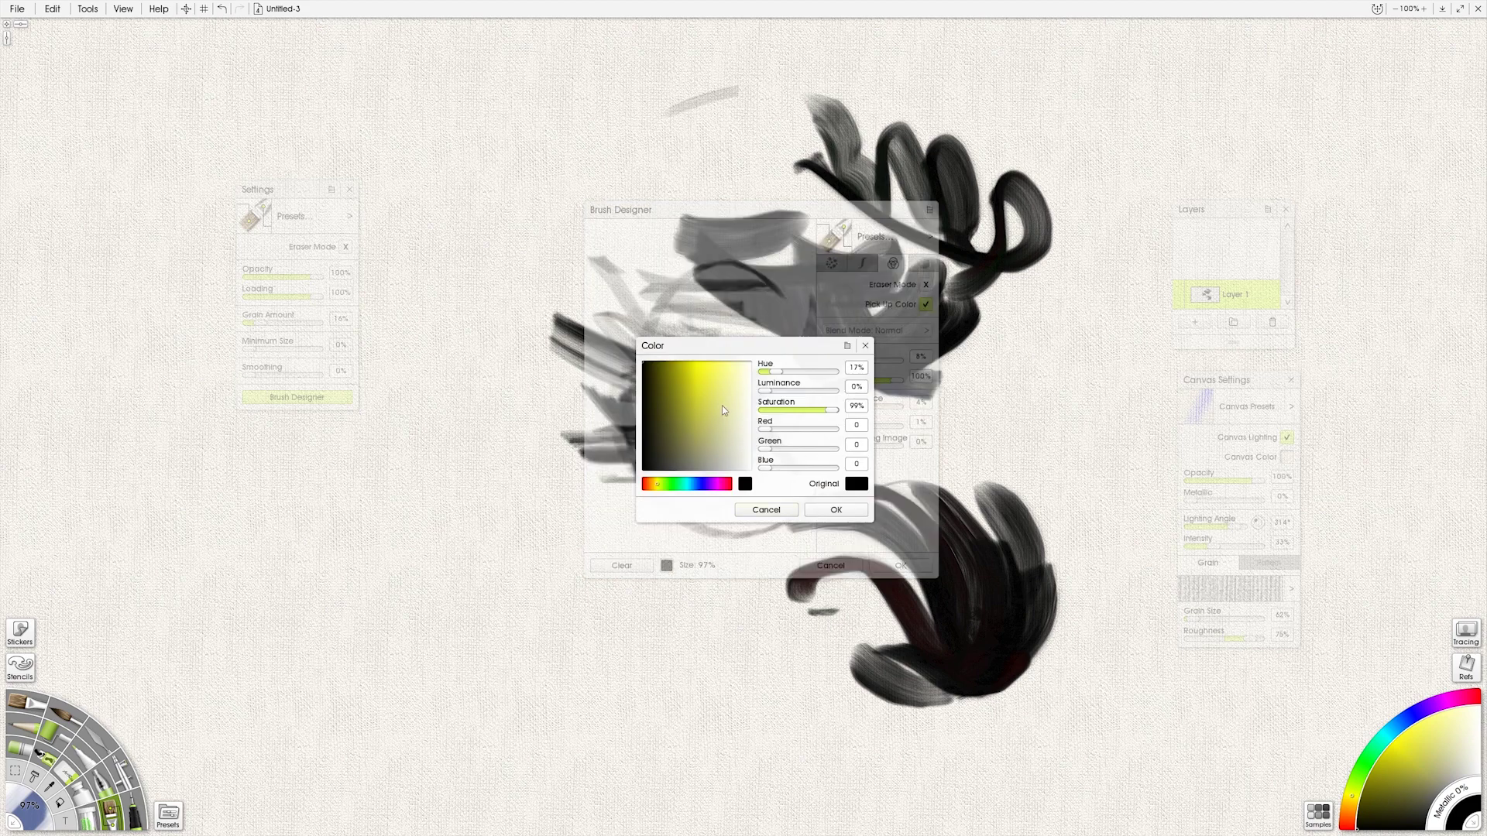
pyautogui.click(699, 483)
pyautogui.click(829, 511)
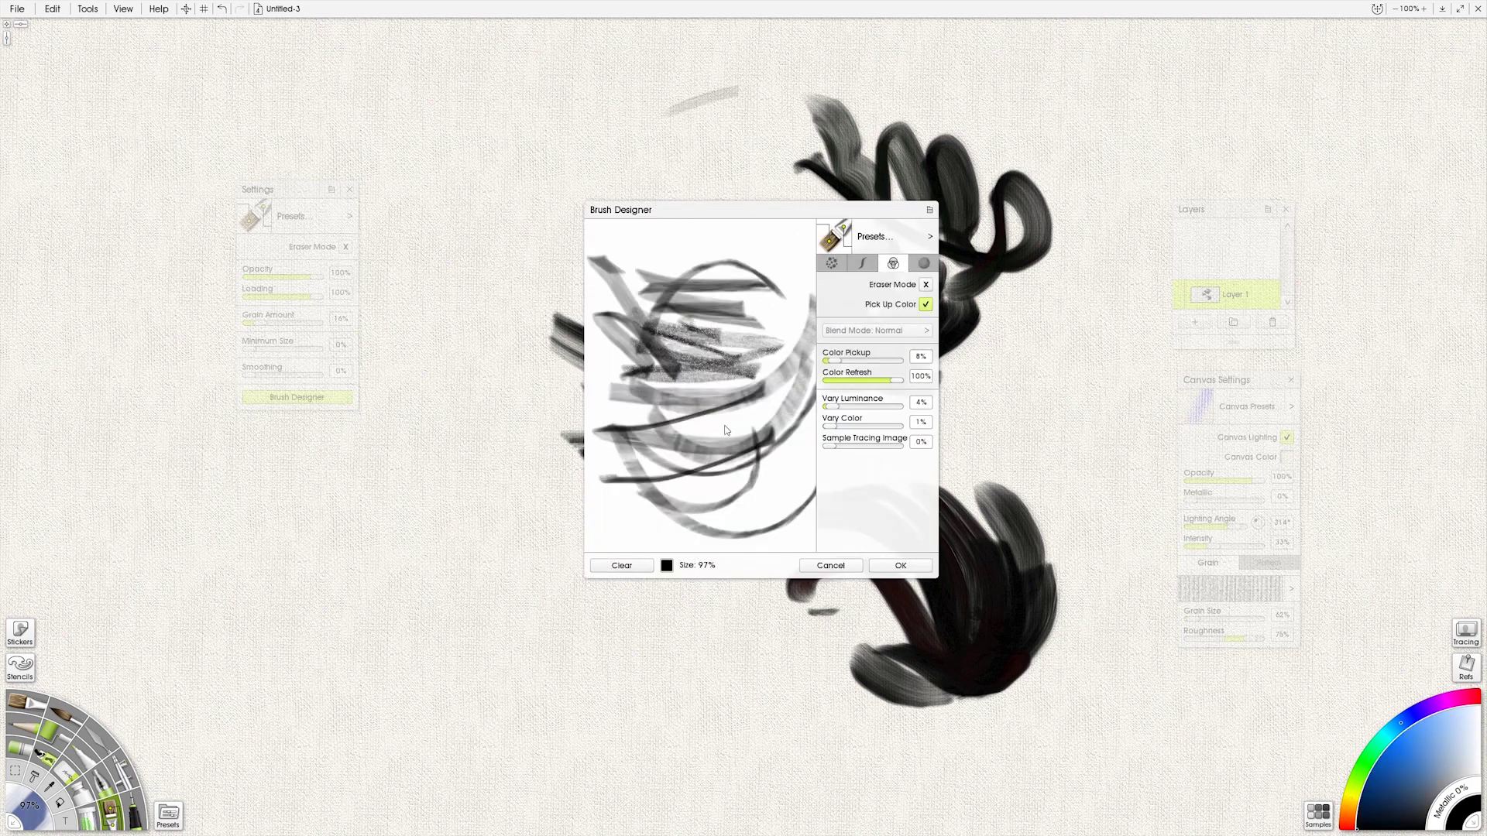
pyautogui.click(629, 567)
pyautogui.moveTo(662, 296); pyautogui.dragTo(699, 381)
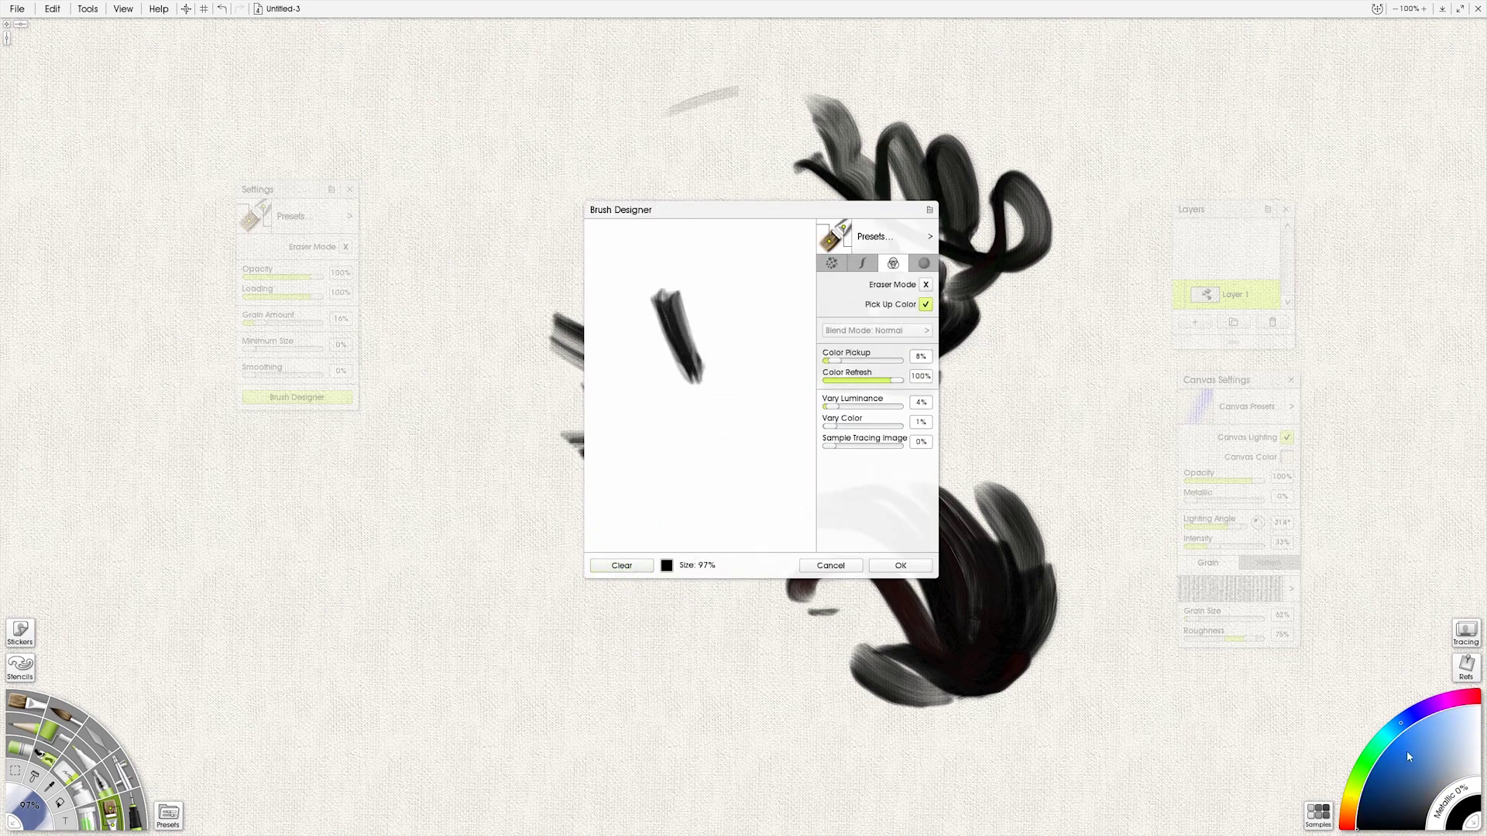
# Step: Make the paint color bright blue and paint a broad wedge-shaped patch in the upper test area
pyautogui.click(666, 566)
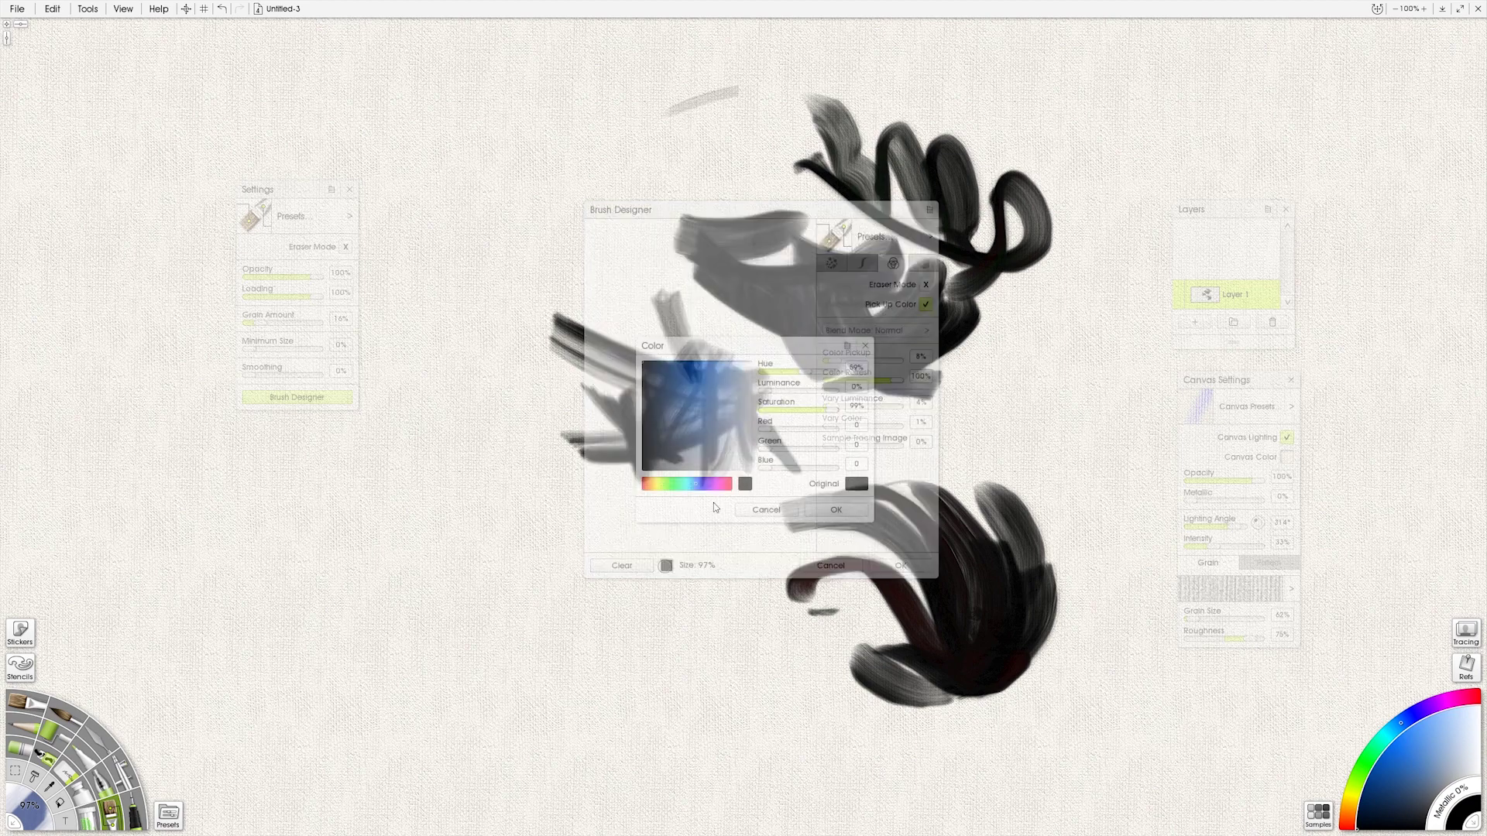
pyautogui.click(834, 511)
pyautogui.moveTo(701, 273)
pyautogui.mouseDown()
pyautogui.moveTo(736, 373)
pyautogui.moveTo(774, 256)
pyautogui.moveTo(747, 391)
pyautogui.mouseUp()
# Step: Set Color Pickup to 100%, change the paint color to red, and blend red strokes into the blue patch
pyautogui.moveTo(829, 361); pyautogui.dragTo(904, 361)
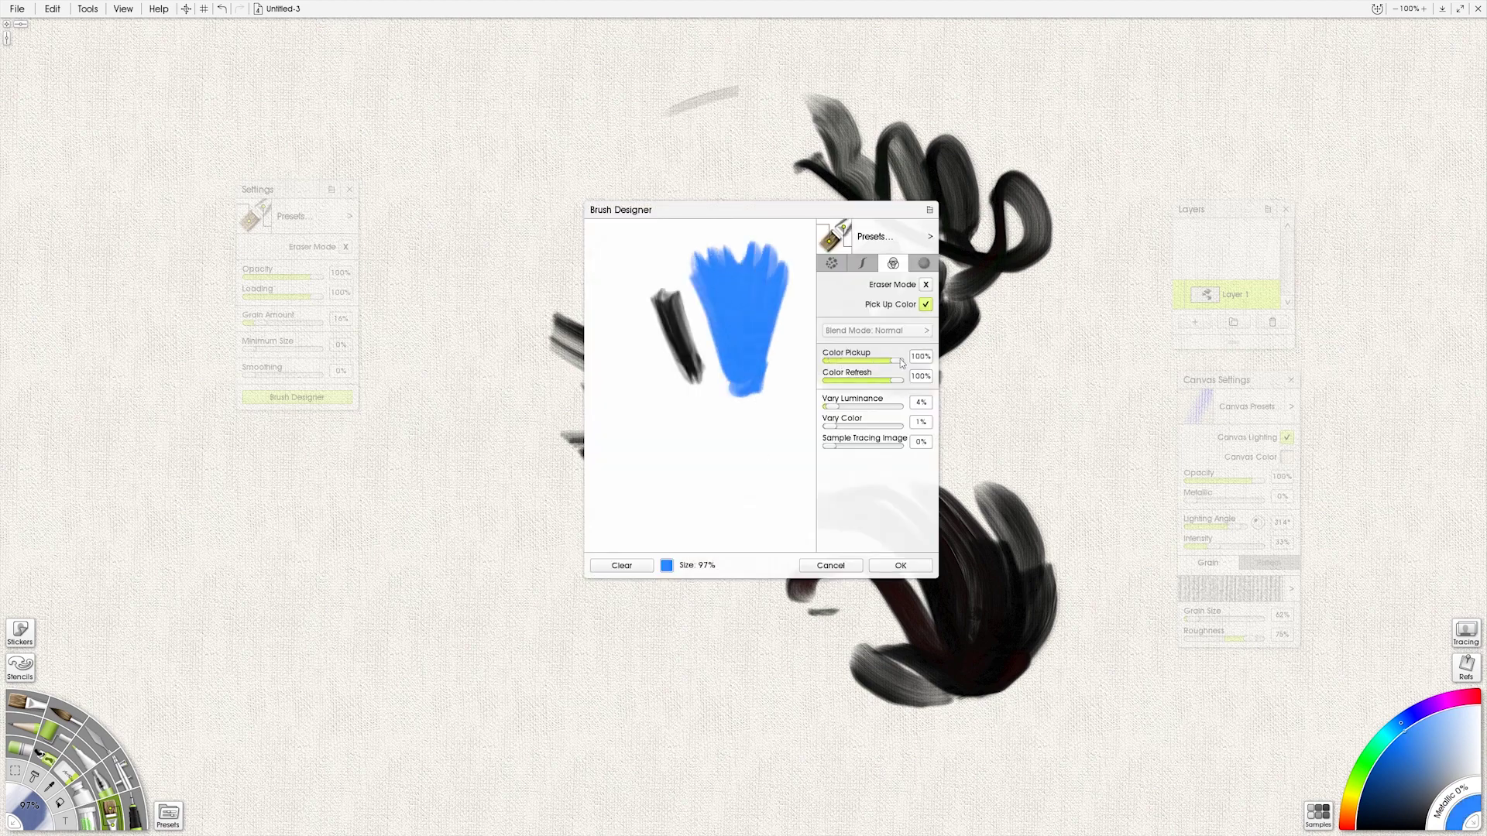
pyautogui.click(667, 565)
pyautogui.click(715, 484)
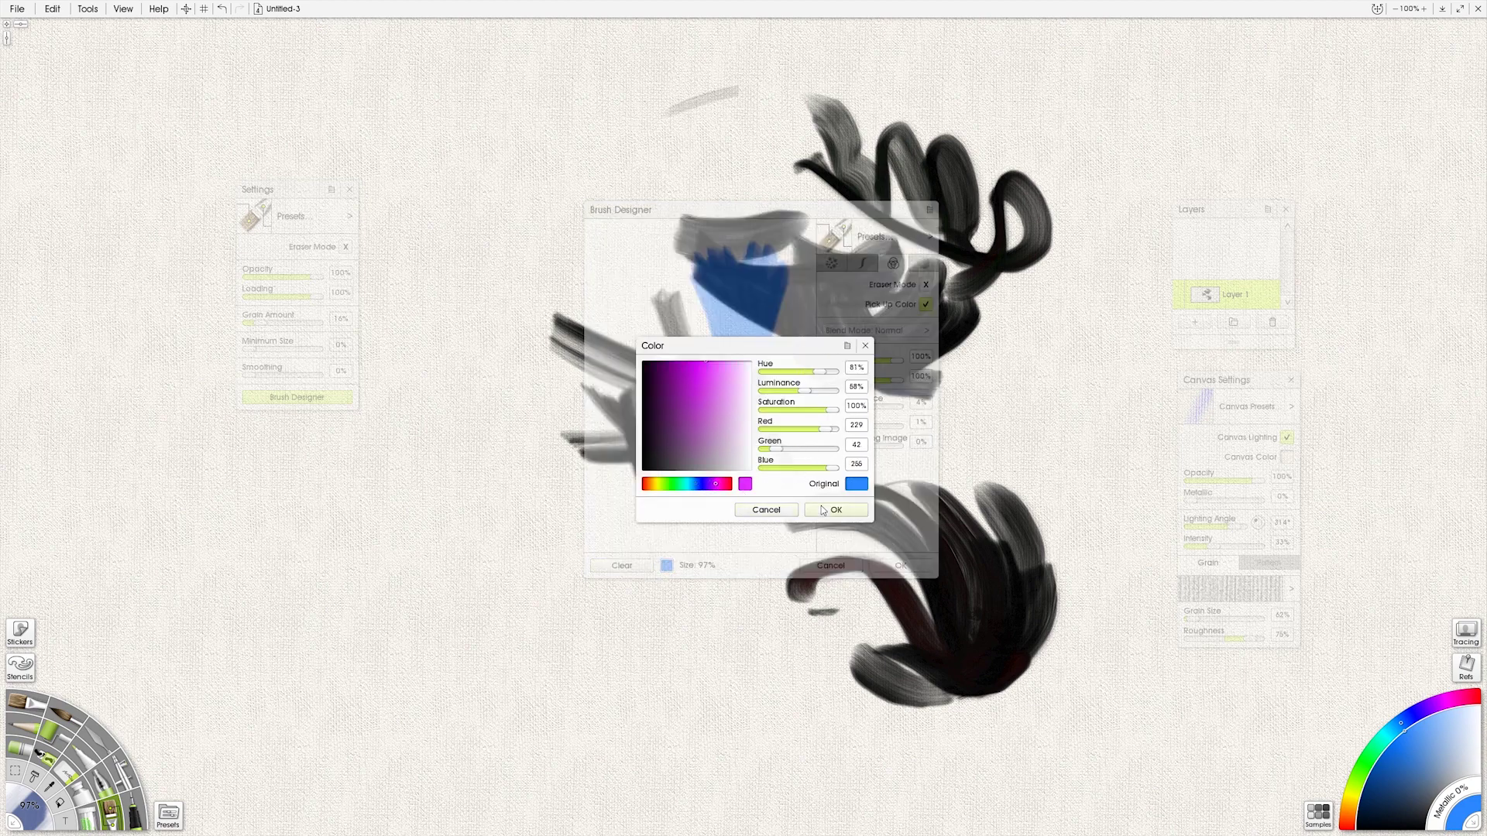
pyautogui.moveTo(740, 485); pyautogui.dragTo(741, 490)
pyautogui.click(817, 515)
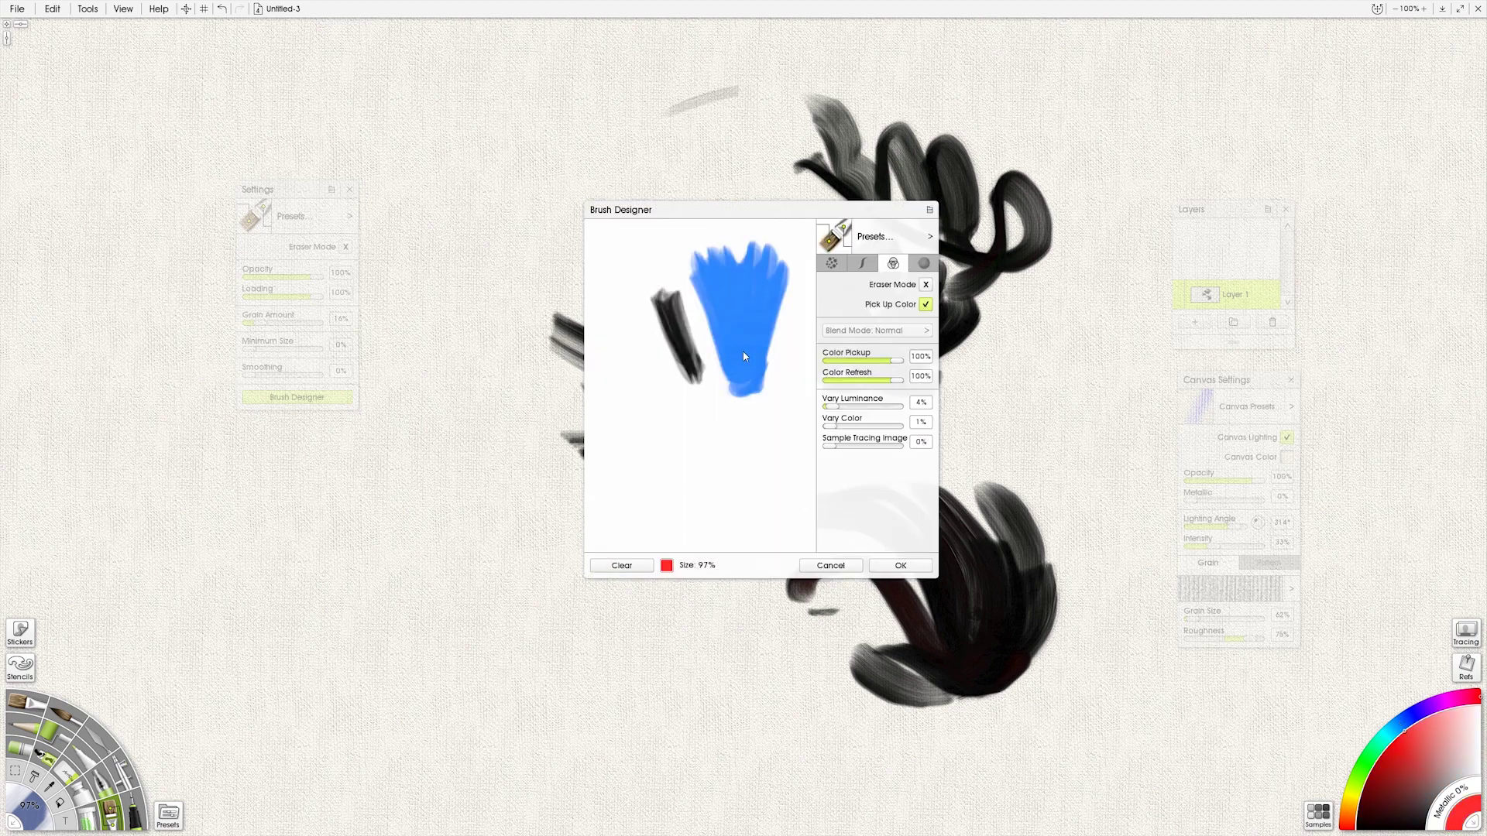
pyautogui.moveTo(742, 349); pyautogui.dragTo(753, 405)
pyautogui.moveTo(770, 305)
pyautogui.mouseDown()
pyautogui.moveTo(744, 402)
pyautogui.moveTo(765, 367)
pyautogui.moveTo(727, 352)
pyautogui.moveTo(760, 384)
pyautogui.moveTo(762, 358)
pyautogui.moveTo(734, 323)
pyautogui.moveTo(763, 329)
pyautogui.moveTo(757, 395)
pyautogui.moveTo(778, 323)
pyautogui.moveTo(730, 334)
pyautogui.moveTo(765, 382)
pyautogui.moveTo(765, 300)
pyautogui.moveTo(751, 389)
pyautogui.mouseUp()
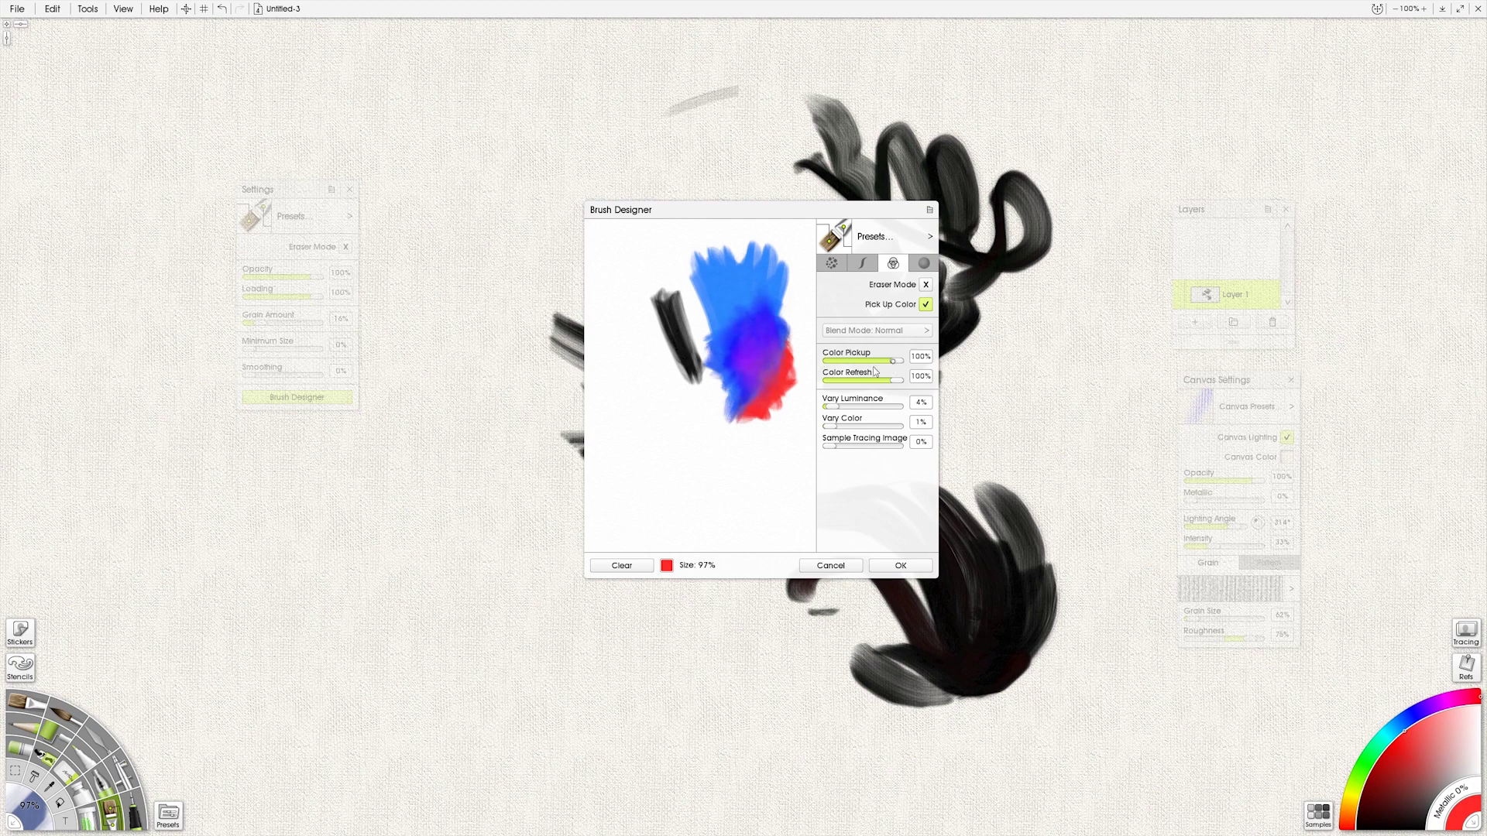
# Step: Set Color Pickup to 3% and paint a separate red patch in the lower test area
pyautogui.moveTo(898, 366); pyautogui.dragTo(827, 364)
pyautogui.moveTo(700, 428); pyautogui.dragTo(727, 465)
pyautogui.moveTo(666, 411); pyautogui.dragTo(740, 507)
pyautogui.moveTo(647, 460); pyautogui.dragTo(713, 515)
# Step: Change the paint color to blue and paint over the red patch and the surrounding lower test area
pyautogui.click(666, 565)
pyautogui.click(695, 484)
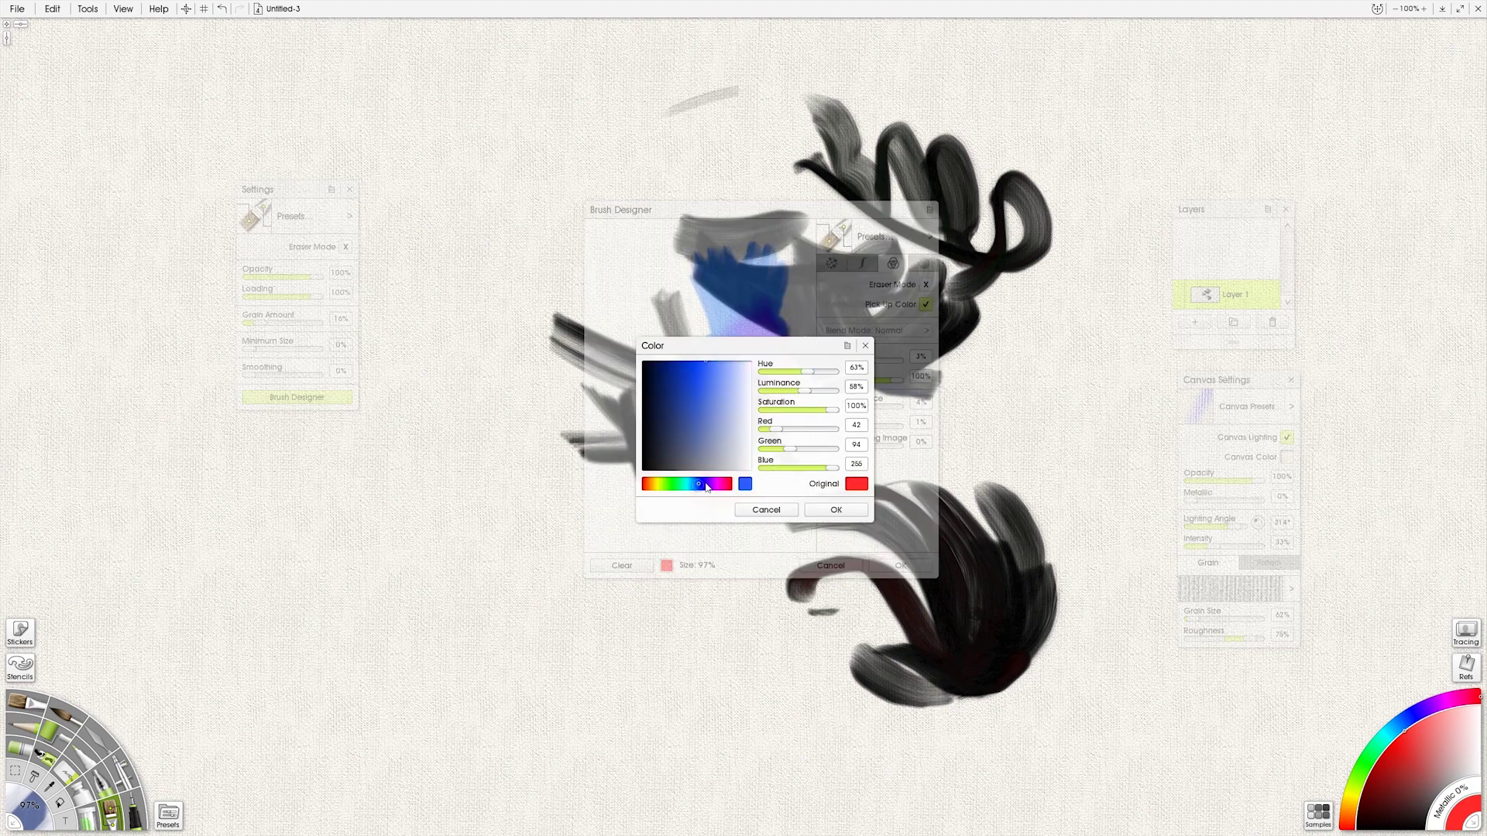
pyautogui.click(835, 510)
pyautogui.moveTo(701, 535)
pyautogui.mouseDown()
pyautogui.moveTo(758, 447)
pyautogui.moveTo(686, 488)
pyautogui.moveTo(701, 542)
pyautogui.moveTo(744, 507)
pyautogui.moveTo(697, 513)
pyautogui.moveTo(733, 465)
pyautogui.mouseUp()
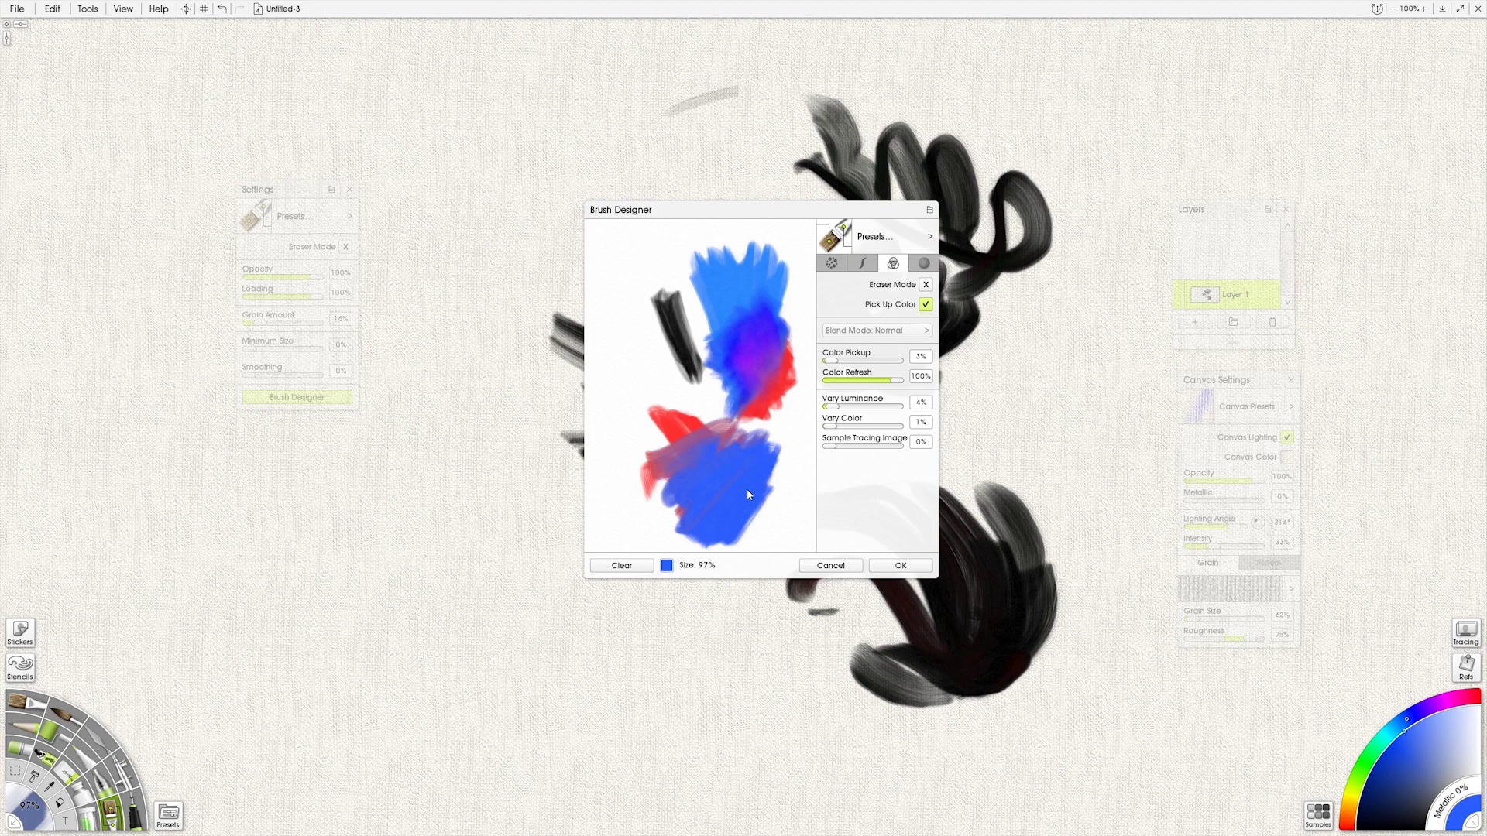
pyautogui.moveTo(751, 510)
pyautogui.mouseDown()
pyautogui.moveTo(724, 431)
pyautogui.moveTo(773, 495)
pyautogui.mouseUp()
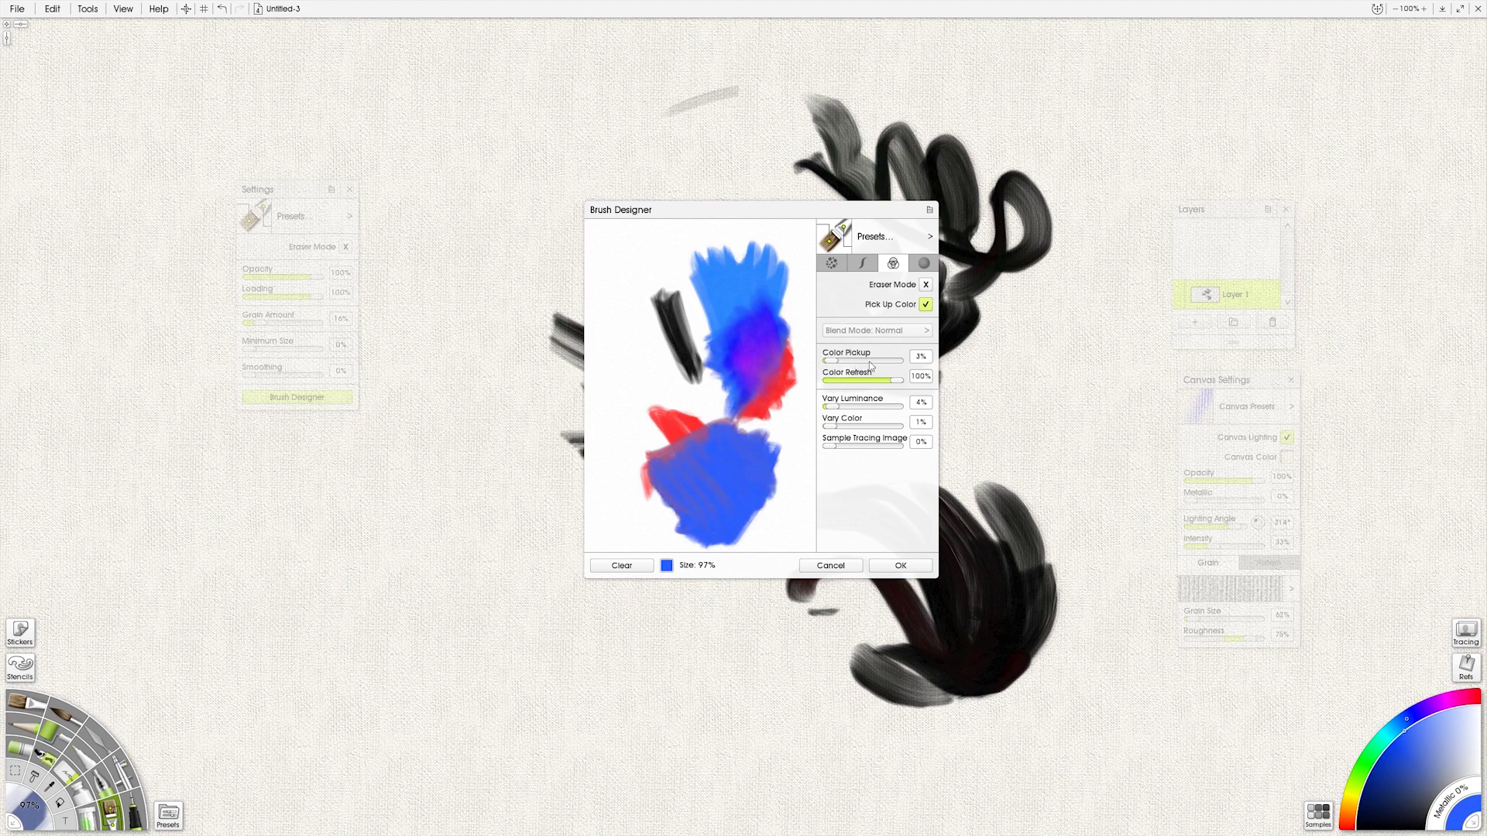
pyautogui.moveTo(722, 478)
pyautogui.mouseDown()
pyautogui.moveTo(780, 494)
pyautogui.moveTo(671, 440)
pyautogui.moveTo(699, 499)
pyautogui.moveTo(676, 565)
pyautogui.moveTo(727, 463)
pyautogui.mouseUp()
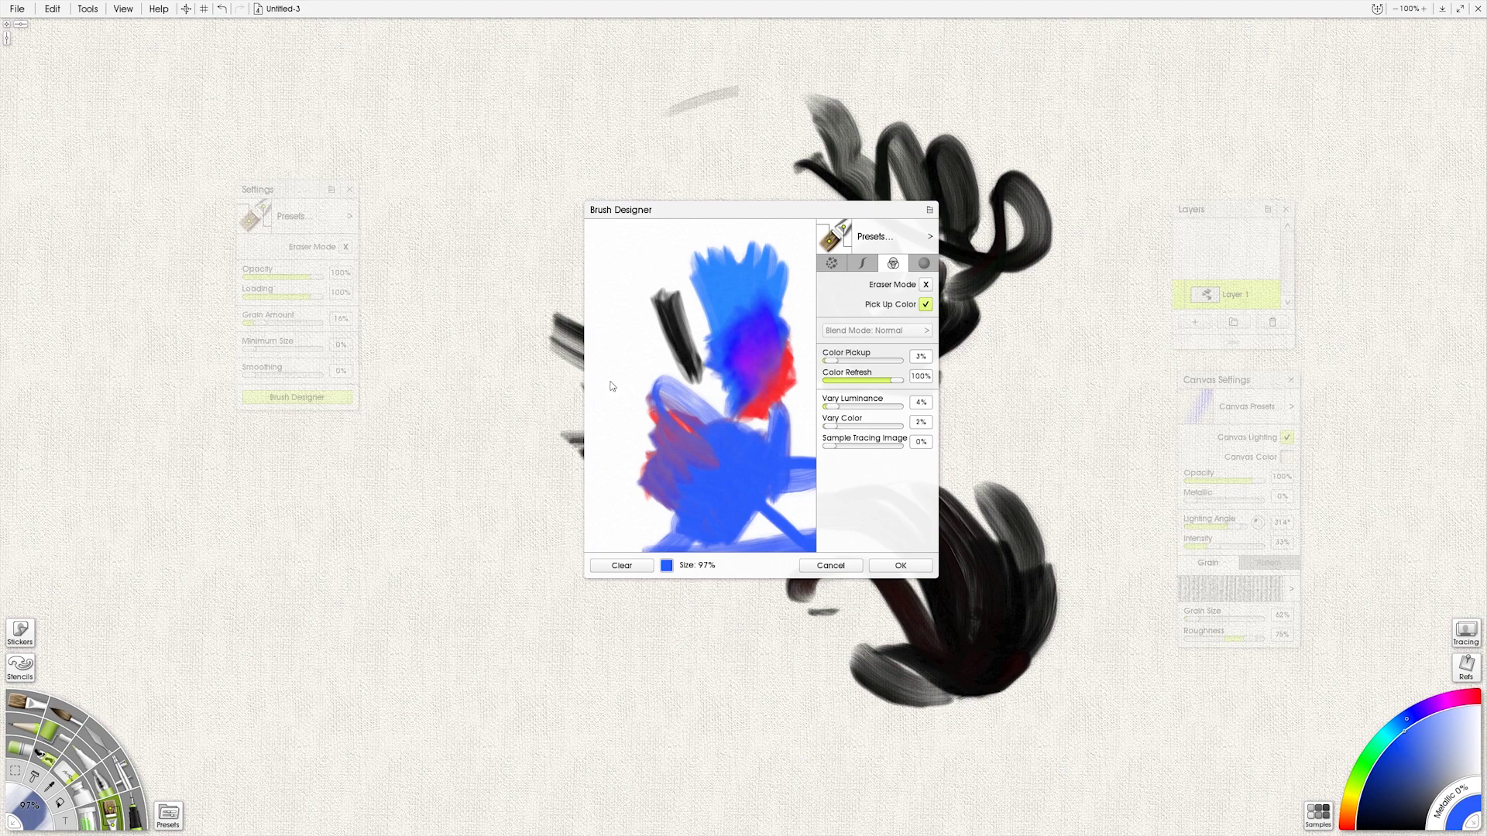
pyautogui.moveTo(609, 346)
pyautogui.mouseDown()
pyautogui.moveTo(645, 491)
pyautogui.moveTo(609, 495)
pyautogui.moveTo(611, 513)
pyautogui.moveTo(661, 525)
pyautogui.mouseUp()
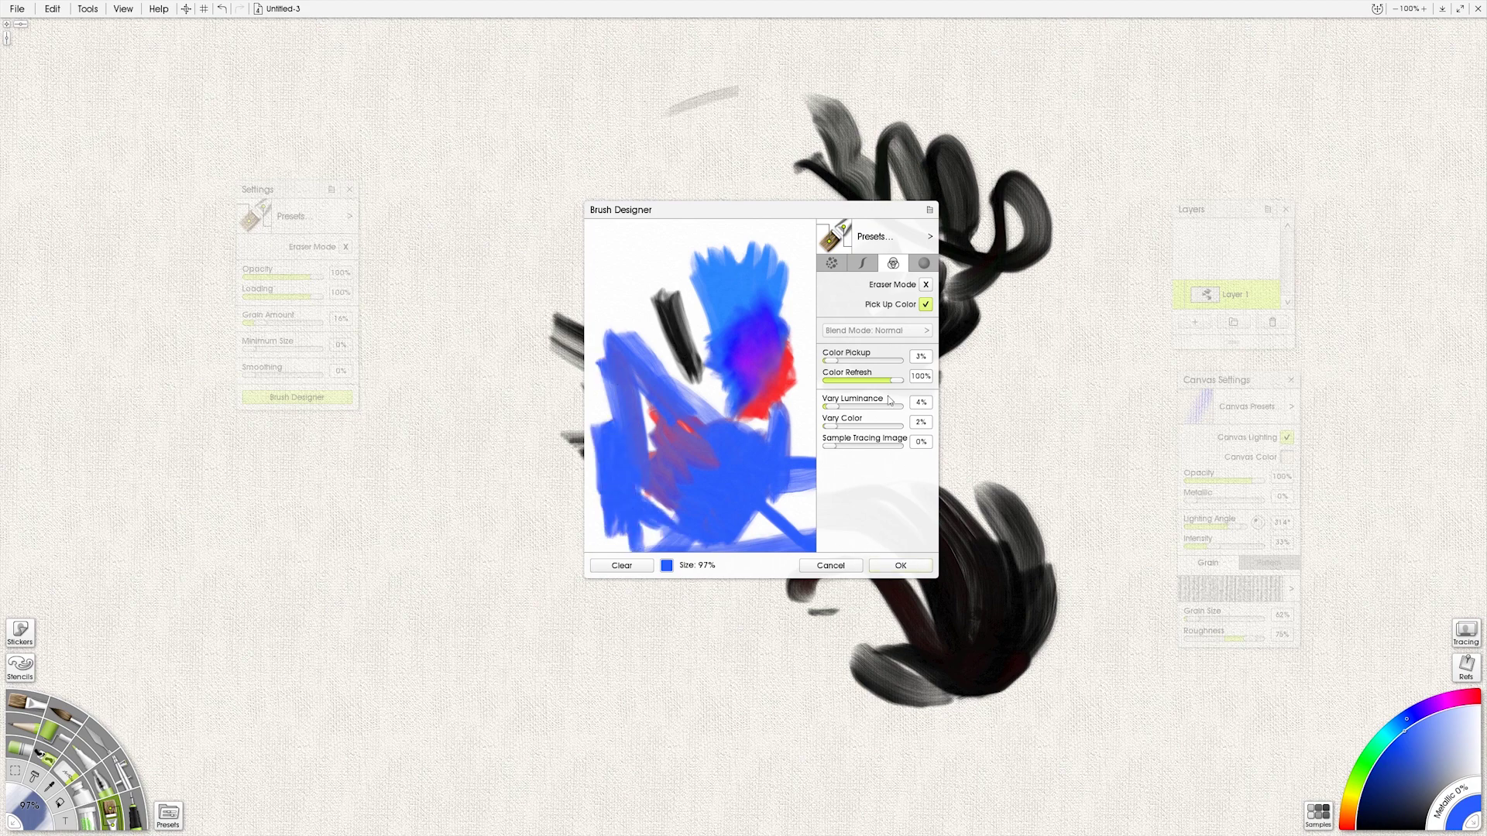
# Step: Accept the Brush Designer settings and paint a solid blue patch on the canvas below the middle black strokes
pyautogui.click(893, 570)
pyautogui.moveTo(489, 370)
pyautogui.mouseDown()
pyautogui.moveTo(551, 571)
pyautogui.moveTo(491, 412)
pyautogui.moveTo(519, 505)
pyautogui.moveTo(588, 541)
pyautogui.moveTo(635, 534)
pyautogui.moveTo(534, 558)
pyautogui.mouseUp()
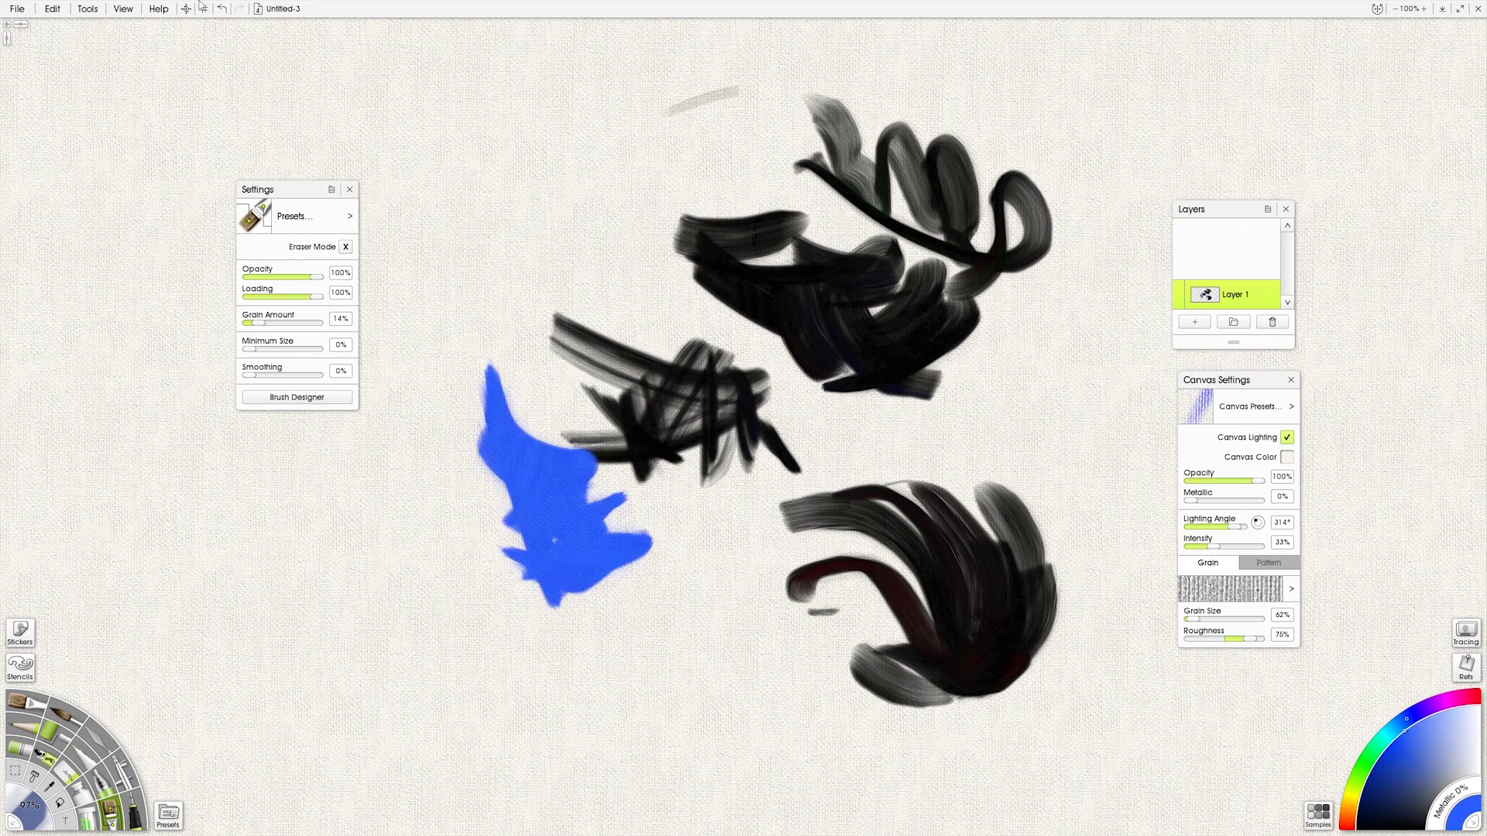
# Step: Apply the Basic Paper canvas preset and extend the blue patch with more crossing strokes
pyautogui.click(123, 9)
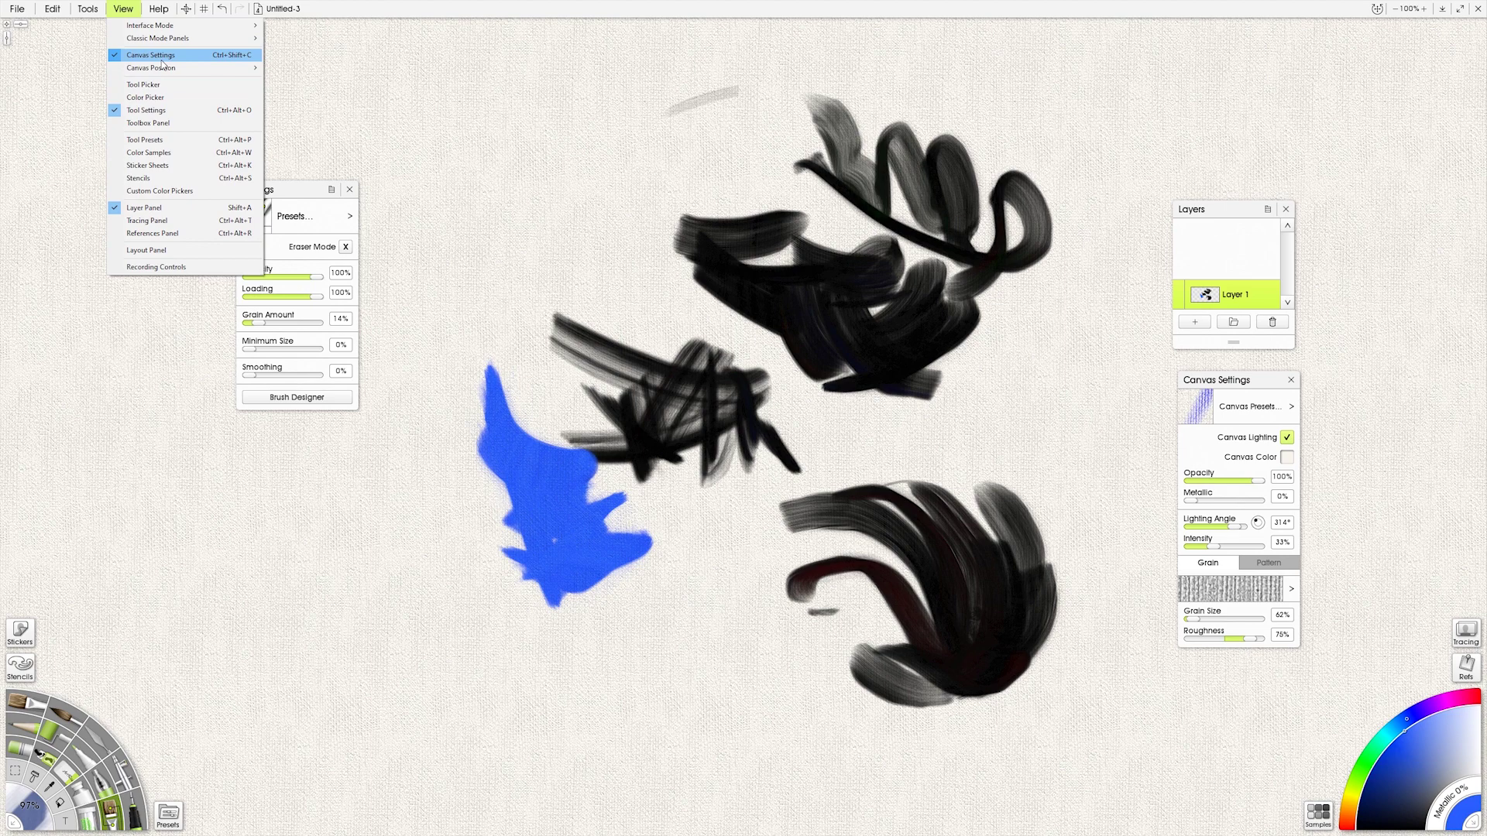
pyautogui.click(1249, 416)
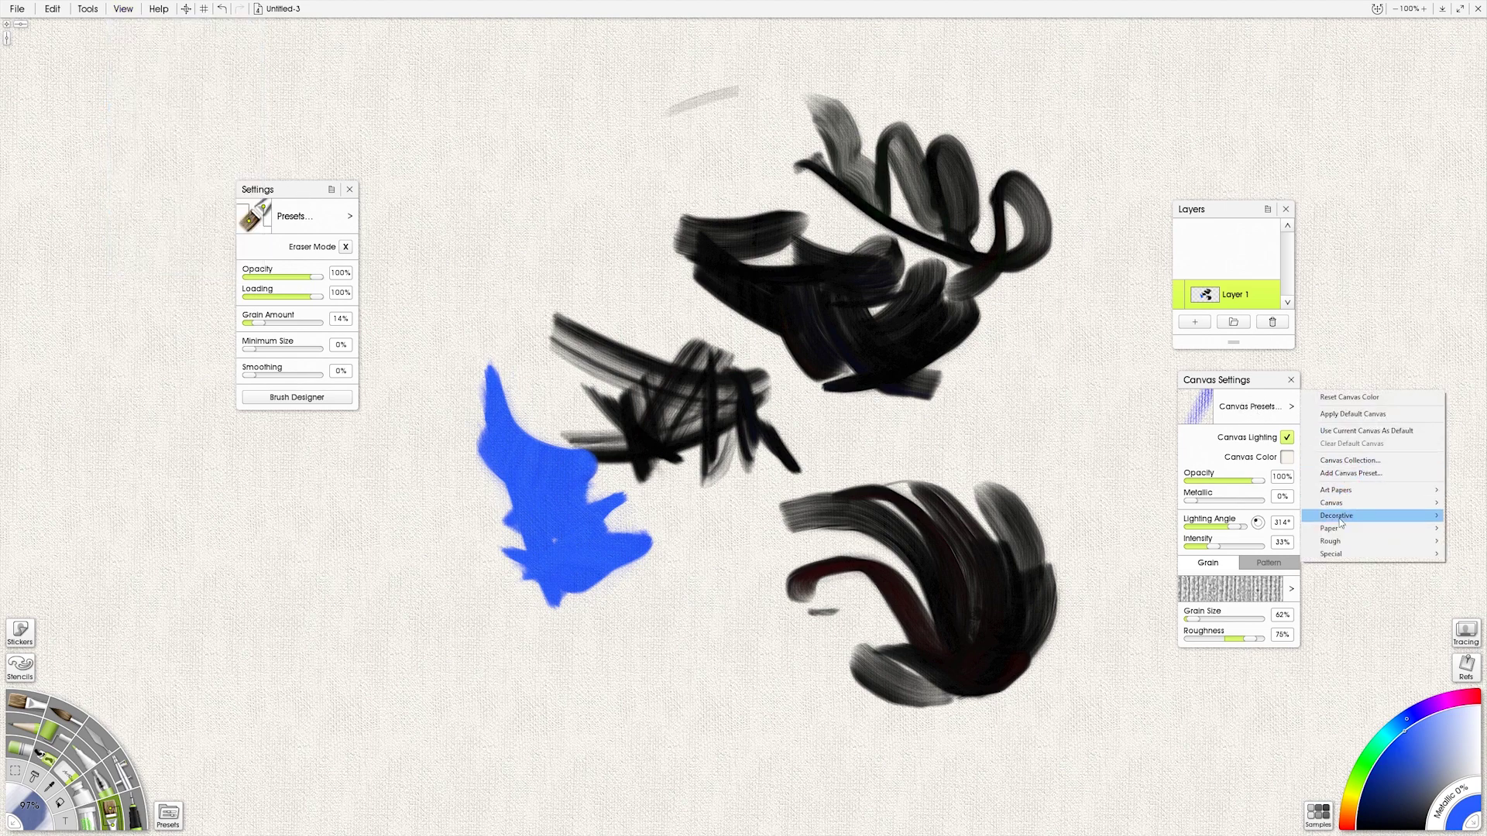
pyautogui.moveTo(1336, 532)
pyautogui.click(1242, 542)
pyautogui.moveTo(511, 433)
pyautogui.mouseDown()
pyautogui.moveTo(478, 461)
pyautogui.moveTo(495, 573)
pyautogui.moveTo(411, 559)
pyautogui.moveTo(511, 612)
pyautogui.moveTo(589, 592)
pyautogui.moveTo(597, 663)
pyautogui.moveTo(656, 573)
pyautogui.moveTo(681, 589)
pyautogui.moveTo(728, 542)
pyautogui.moveTo(787, 640)
pyautogui.moveTo(767, 635)
pyautogui.mouseUp()
# Step: Switch the paint color to pale green and paint broad strokes over and beside the blue area
pyautogui.click(1461, 711)
pyautogui.click(1364, 775)
pyautogui.moveTo(778, 611)
pyautogui.mouseDown()
pyautogui.moveTo(731, 571)
pyautogui.moveTo(736, 594)
pyautogui.moveTo(742, 548)
pyautogui.moveTo(713, 618)
pyautogui.moveTo(705, 597)
pyautogui.moveTo(737, 663)
pyautogui.moveTo(677, 608)
pyautogui.moveTo(657, 651)
pyautogui.moveTo(717, 654)
pyautogui.moveTo(731, 635)
pyautogui.moveTo(766, 672)
pyautogui.moveTo(752, 627)
pyautogui.moveTo(783, 643)
pyautogui.moveTo(752, 627)
pyautogui.moveTo(673, 678)
pyautogui.moveTo(641, 640)
pyautogui.moveTo(676, 707)
pyautogui.moveTo(610, 693)
pyautogui.moveTo(723, 711)
pyautogui.moveTo(730, 644)
pyautogui.moveTo(727, 732)
pyautogui.moveTo(752, 694)
pyautogui.moveTo(739, 733)
pyautogui.moveTo(759, 753)
pyautogui.moveTo(704, 714)
pyautogui.moveTo(691, 762)
pyautogui.moveTo(652, 776)
pyautogui.moveTo(810, 649)
pyautogui.moveTo(770, 653)
pyautogui.moveTo(739, 552)
pyautogui.moveTo(708, 537)
pyautogui.moveTo(708, 495)
pyautogui.moveTo(779, 544)
pyautogui.moveTo(664, 467)
pyautogui.moveTo(651, 560)
pyautogui.moveTo(619, 495)
pyautogui.moveTo(656, 552)
pyautogui.moveTo(670, 526)
pyautogui.moveTo(697, 530)
pyautogui.moveTo(564, 511)
pyautogui.moveTo(541, 463)
pyautogui.moveTo(535, 533)
pyautogui.moveTo(492, 444)
pyautogui.moveTo(651, 595)
pyautogui.moveTo(606, 561)
pyautogui.moveTo(555, 562)
pyautogui.moveTo(568, 549)
pyautogui.moveTo(479, 607)
pyautogui.moveTo(552, 597)
pyautogui.moveTo(595, 651)
pyautogui.moveTo(507, 578)
pyautogui.moveTo(577, 536)
pyautogui.moveTo(514, 591)
pyautogui.moveTo(561, 581)
pyautogui.moveTo(581, 596)
pyautogui.moveTo(561, 531)
pyautogui.mouseUp()
pyautogui.moveTo(544, 528)
pyautogui.mouseDown()
pyautogui.moveTo(515, 538)
pyautogui.moveTo(480, 512)
pyautogui.moveTo(434, 527)
pyautogui.mouseUp()
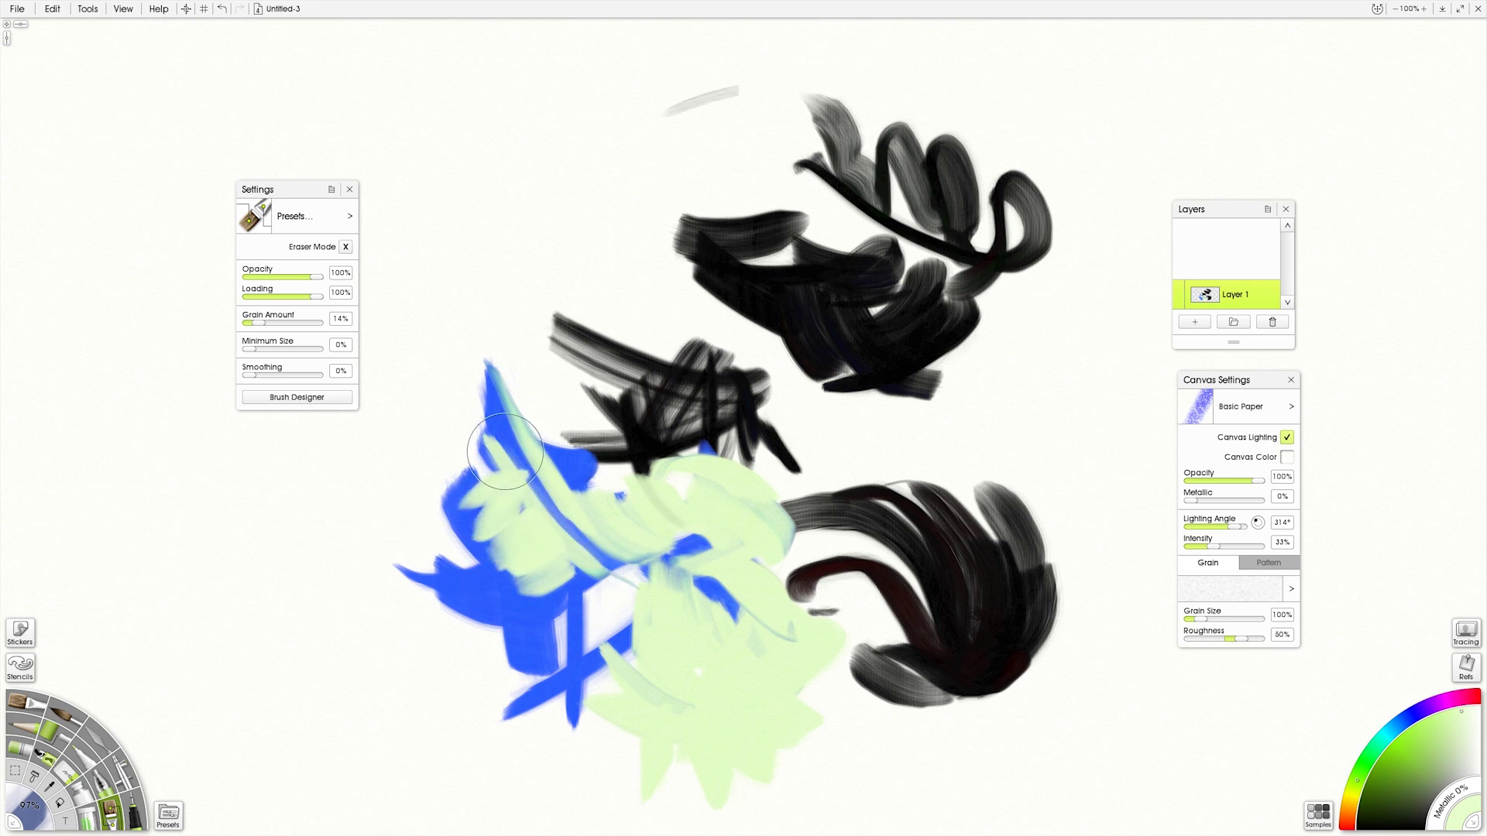
# Step: Cover the outer left and upper parts of the blue area with pale green strokes, reaching the nearby black strokes
pyautogui.moveTo(505, 452); pyautogui.dragTo(464, 544)
pyautogui.moveTo(469, 605)
pyautogui.mouseDown()
pyautogui.moveTo(477, 616)
pyautogui.moveTo(543, 556)
pyautogui.mouseUp()
pyautogui.moveTo(498, 635)
pyautogui.mouseDown()
pyautogui.moveTo(568, 542)
pyautogui.moveTo(558, 601)
pyautogui.moveTo(519, 647)
pyautogui.moveTo(548, 594)
pyautogui.moveTo(542, 625)
pyautogui.moveTo(500, 619)
pyautogui.moveTo(554, 652)
pyautogui.moveTo(504, 643)
pyautogui.moveTo(549, 688)
pyautogui.moveTo(575, 682)
pyautogui.moveTo(676, 741)
pyautogui.mouseUp()
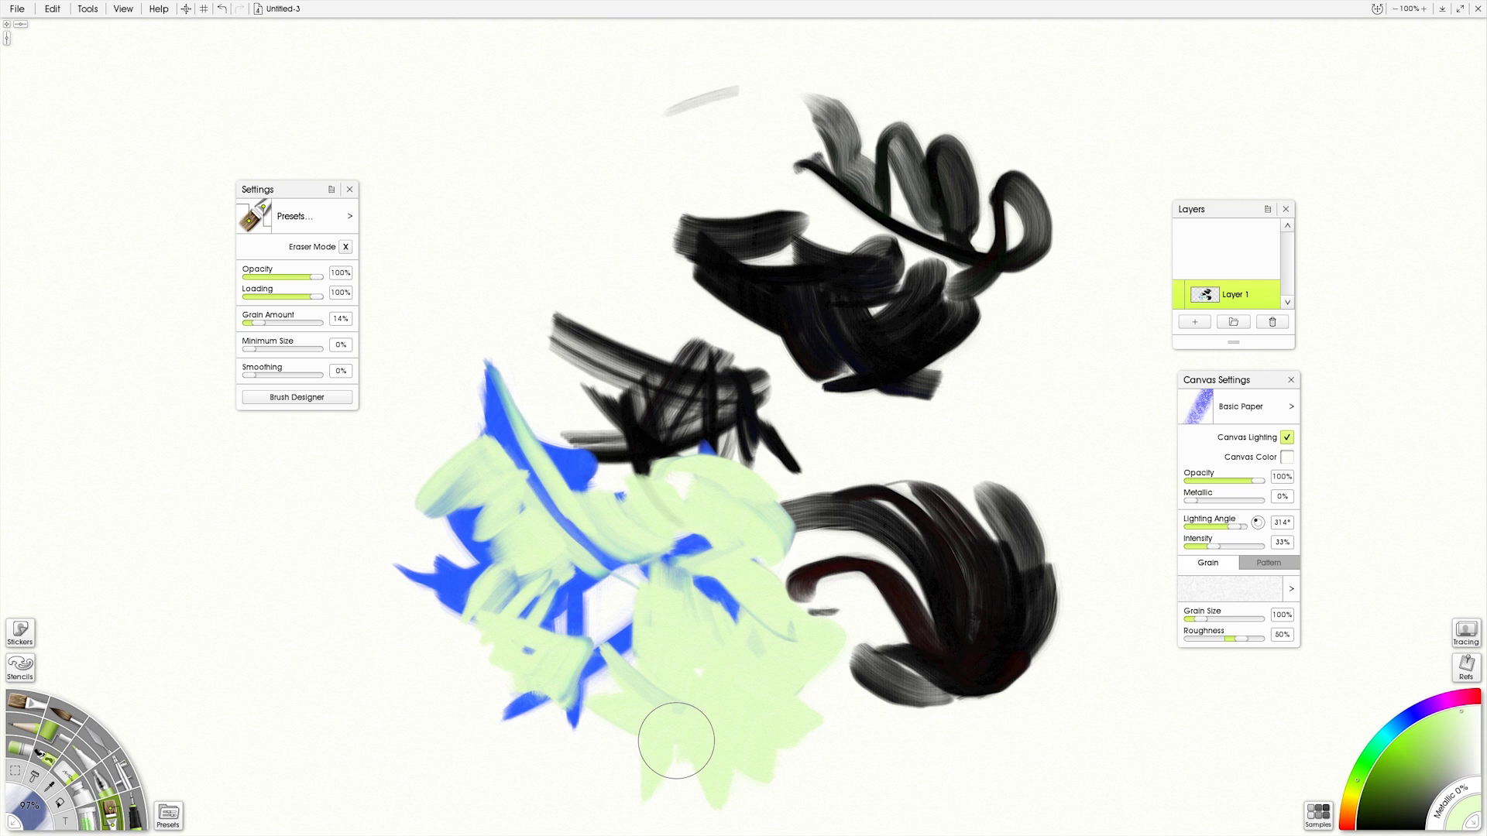
pyautogui.moveTo(543, 466)
pyautogui.mouseDown()
pyautogui.moveTo(605, 470)
pyautogui.moveTo(666, 564)
pyautogui.moveTo(617, 536)
pyautogui.moveTo(508, 401)
pyautogui.moveTo(561, 345)
pyautogui.moveTo(526, 380)
pyautogui.moveTo(541, 402)
pyautogui.moveTo(530, 458)
pyautogui.moveTo(641, 337)
pyautogui.moveTo(570, 410)
pyautogui.moveTo(539, 410)
pyautogui.moveTo(618, 329)
pyautogui.moveTo(558, 349)
pyautogui.moveTo(522, 406)
pyautogui.moveTo(499, 363)
pyautogui.moveTo(476, 368)
pyautogui.moveTo(444, 421)
pyautogui.moveTo(461, 457)
pyautogui.moveTo(429, 444)
pyautogui.moveTo(438, 511)
pyautogui.mouseUp()
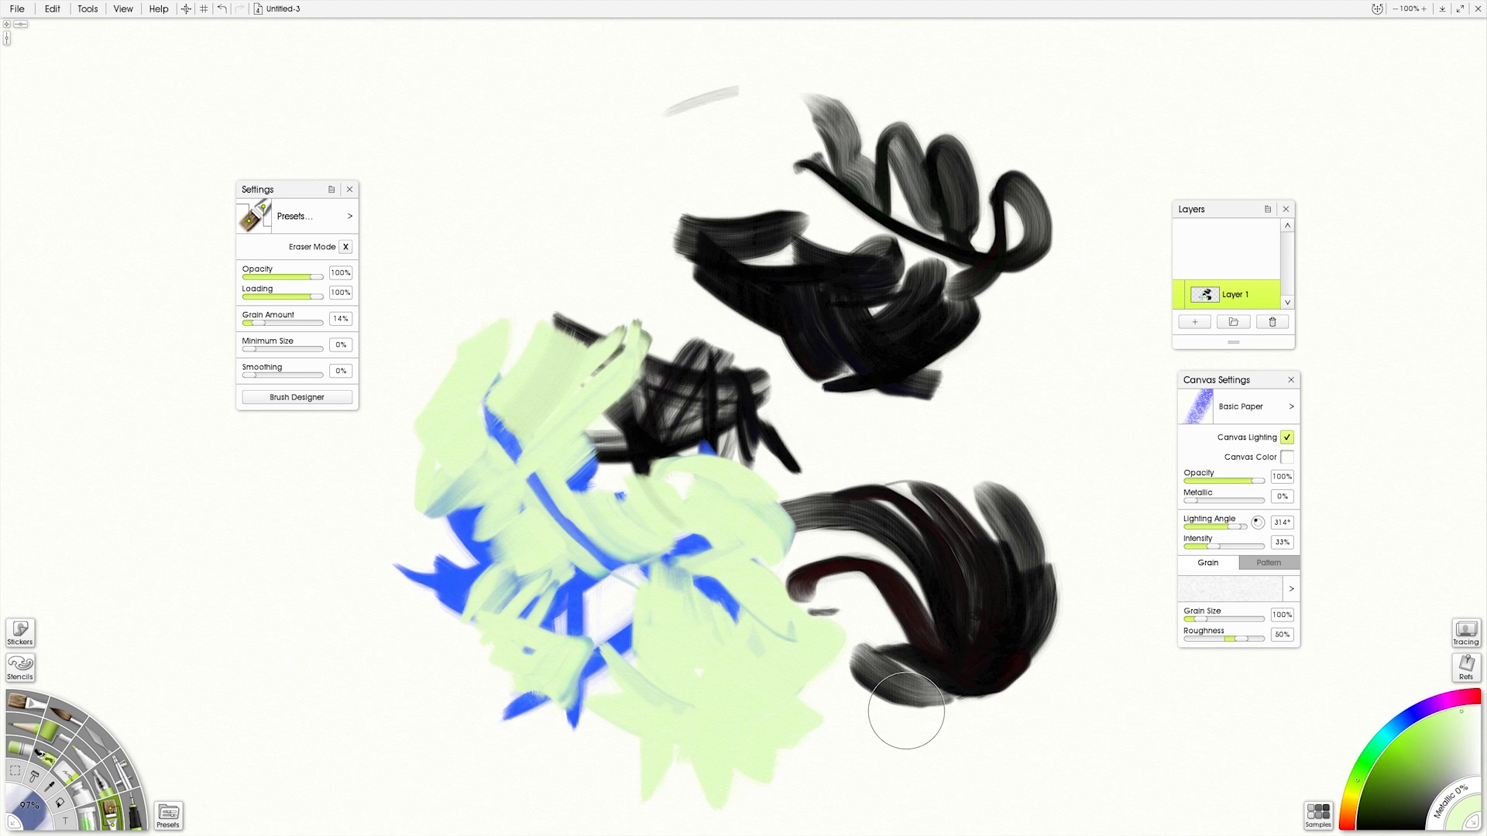
# Step: Blend pale green through the remaining blue paint and across the middle cluster of black strokes
pyautogui.moveTo(452, 533)
pyautogui.mouseDown()
pyautogui.moveTo(456, 605)
pyautogui.moveTo(428, 566)
pyautogui.moveTo(393, 581)
pyautogui.moveTo(473, 632)
pyautogui.moveTo(458, 609)
pyautogui.moveTo(547, 648)
pyautogui.moveTo(541, 604)
pyautogui.moveTo(570, 597)
pyautogui.moveTo(674, 697)
pyautogui.mouseUp()
pyautogui.moveTo(589, 681)
pyautogui.mouseDown()
pyautogui.moveTo(546, 704)
pyautogui.moveTo(537, 758)
pyautogui.moveTo(498, 698)
pyautogui.moveTo(648, 689)
pyautogui.moveTo(636, 642)
pyautogui.moveTo(660, 686)
pyautogui.moveTo(707, 661)
pyautogui.mouseUp()
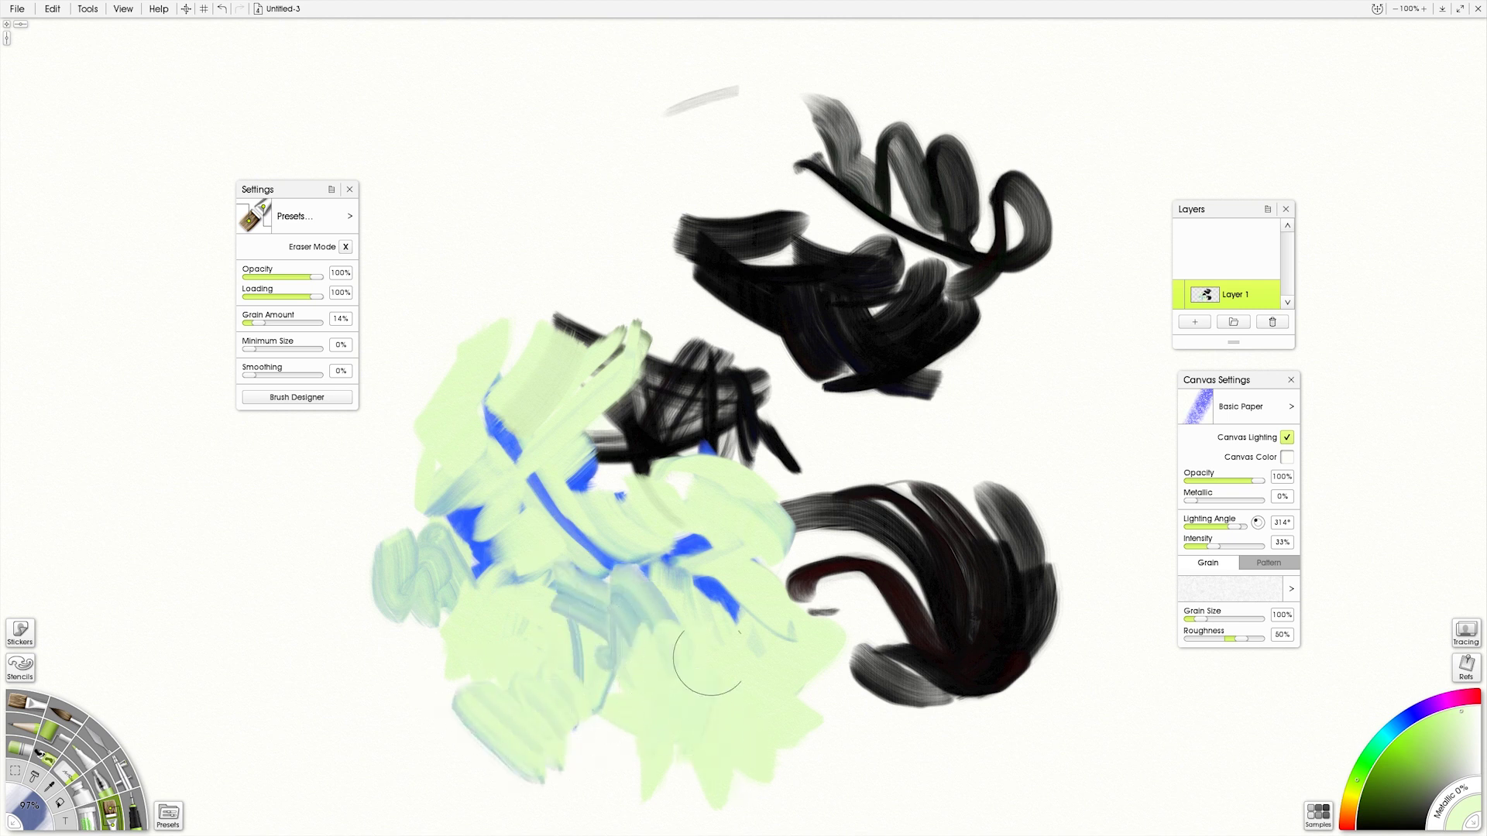
pyautogui.moveTo(531, 604)
pyautogui.mouseDown()
pyautogui.moveTo(466, 489)
pyautogui.moveTo(596, 606)
pyautogui.moveTo(586, 667)
pyautogui.moveTo(685, 560)
pyautogui.moveTo(738, 567)
pyautogui.moveTo(728, 610)
pyautogui.moveTo(646, 584)
pyautogui.moveTo(532, 499)
pyautogui.moveTo(574, 501)
pyautogui.moveTo(579, 515)
pyautogui.moveTo(521, 521)
pyautogui.moveTo(523, 427)
pyautogui.moveTo(481, 419)
pyautogui.moveTo(534, 253)
pyautogui.moveTo(530, 335)
pyautogui.moveTo(484, 353)
pyautogui.moveTo(511, 382)
pyautogui.moveTo(519, 362)
pyautogui.moveTo(587, 358)
pyautogui.moveTo(500, 433)
pyautogui.moveTo(488, 416)
pyautogui.moveTo(606, 338)
pyautogui.moveTo(508, 311)
pyautogui.moveTo(576, 298)
pyautogui.moveTo(574, 237)
pyautogui.moveTo(674, 384)
pyautogui.moveTo(590, 487)
pyautogui.moveTo(683, 470)
pyautogui.moveTo(691, 390)
pyautogui.moveTo(786, 469)
pyautogui.mouseUp()
pyautogui.moveTo(772, 402)
pyautogui.mouseDown()
pyautogui.moveTo(845, 467)
pyautogui.moveTo(802, 480)
pyautogui.moveTo(759, 409)
pyautogui.moveTo(679, 335)
pyautogui.moveTo(704, 410)
pyautogui.moveTo(655, 363)
pyautogui.moveTo(650, 426)
pyautogui.moveTo(583, 544)
pyautogui.moveTo(637, 501)
pyautogui.moveTo(612, 481)
pyautogui.moveTo(565, 496)
pyautogui.mouseUp()
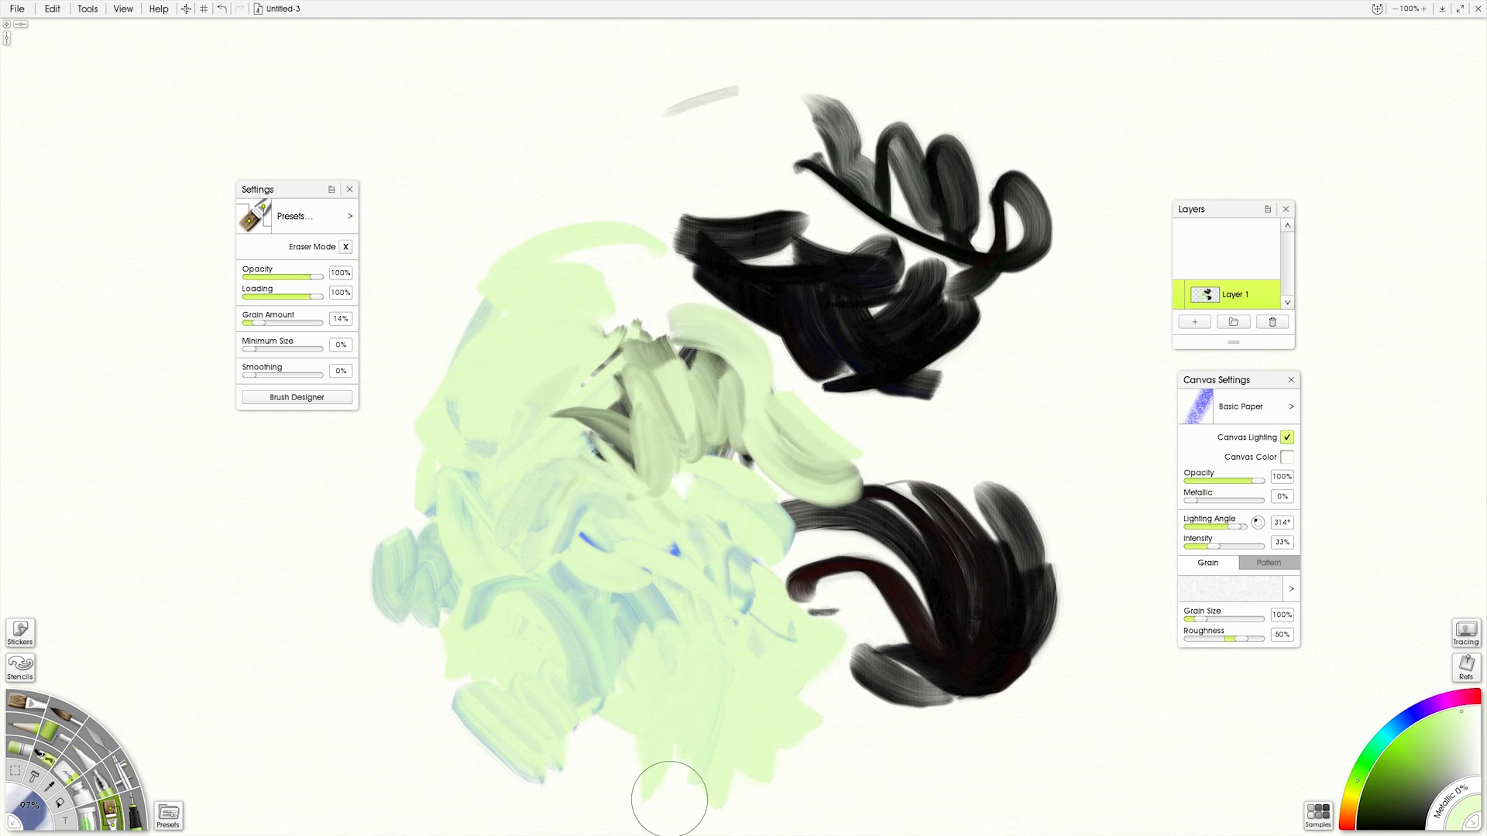
# Step: Blend pale green strokes from the green area into the lower black swirl, covering its left side and extending above its upper edge
pyautogui.moveTo(697, 500)
pyautogui.mouseDown()
pyautogui.moveTo(673, 465)
pyautogui.moveTo(712, 481)
pyautogui.moveTo(728, 443)
pyautogui.moveTo(751, 444)
pyautogui.moveTo(758, 481)
pyautogui.moveTo(885, 487)
pyautogui.mouseUp()
pyautogui.moveTo(812, 521)
pyautogui.mouseDown()
pyautogui.moveTo(982, 556)
pyautogui.moveTo(931, 526)
pyautogui.moveTo(902, 597)
pyautogui.moveTo(939, 600)
pyautogui.moveTo(910, 548)
pyautogui.moveTo(947, 590)
pyautogui.moveTo(882, 642)
pyautogui.moveTo(904, 612)
pyautogui.moveTo(874, 575)
pyautogui.moveTo(899, 628)
pyautogui.mouseUp()
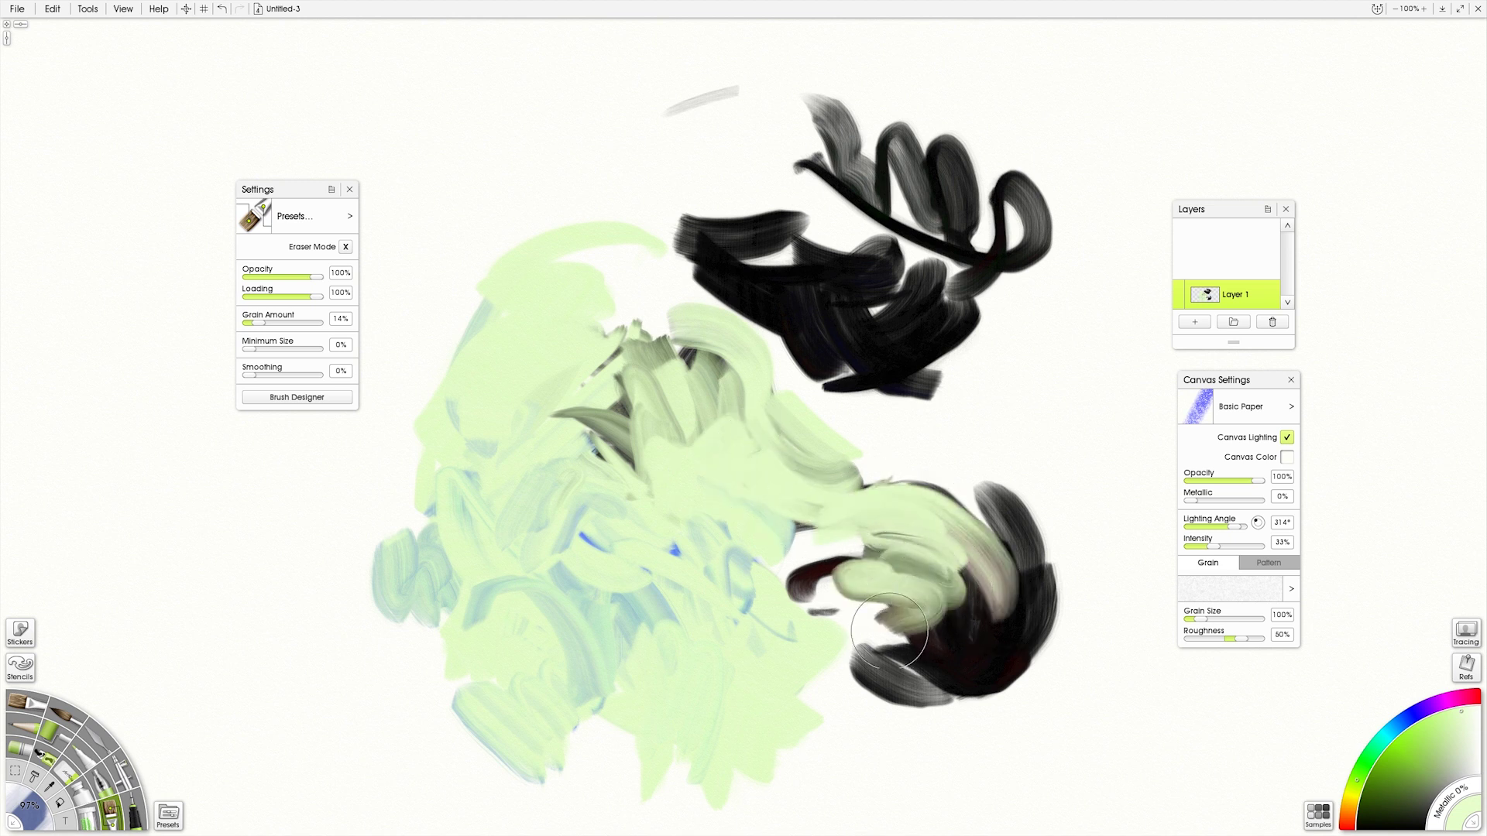
pyautogui.moveTo(797, 612)
pyautogui.mouseDown()
pyautogui.moveTo(802, 579)
pyautogui.moveTo(788, 622)
pyautogui.moveTo(853, 546)
pyautogui.moveTo(783, 591)
pyautogui.mouseUp()
pyautogui.moveTo(792, 643)
pyautogui.mouseDown()
pyautogui.moveTo(910, 669)
pyautogui.moveTo(937, 657)
pyautogui.moveTo(838, 595)
pyautogui.moveTo(942, 620)
pyautogui.moveTo(926, 723)
pyautogui.mouseUp()
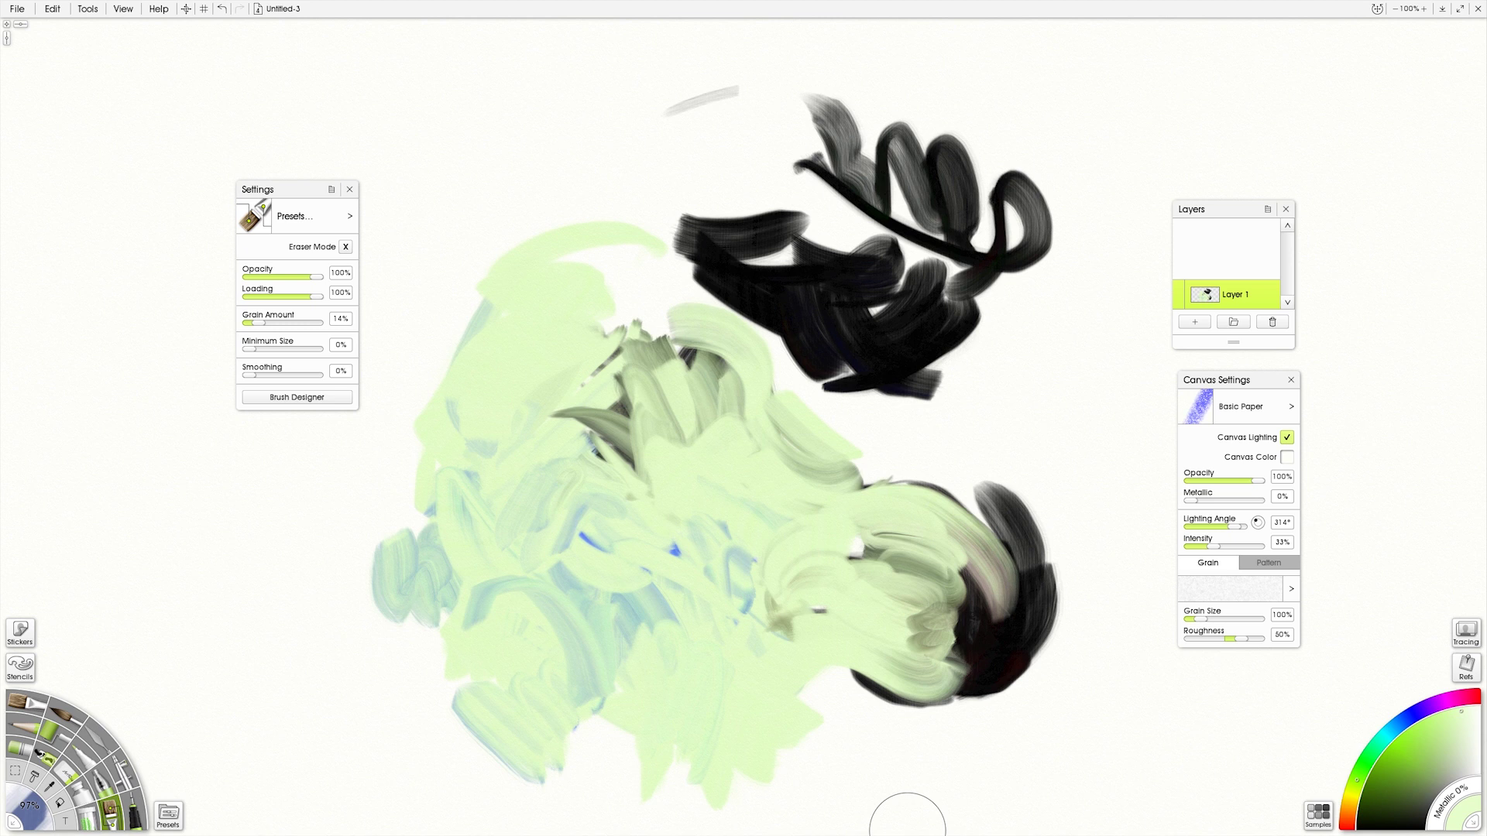
pyautogui.moveTo(975, 624)
pyautogui.mouseDown()
pyautogui.moveTo(962, 697)
pyautogui.moveTo(1007, 643)
pyautogui.moveTo(1007, 606)
pyautogui.moveTo(1015, 623)
pyautogui.moveTo(1011, 537)
pyautogui.moveTo(906, 465)
pyautogui.moveTo(875, 473)
pyautogui.moveTo(1013, 489)
pyautogui.moveTo(979, 402)
pyautogui.moveTo(921, 403)
pyautogui.mouseUp()
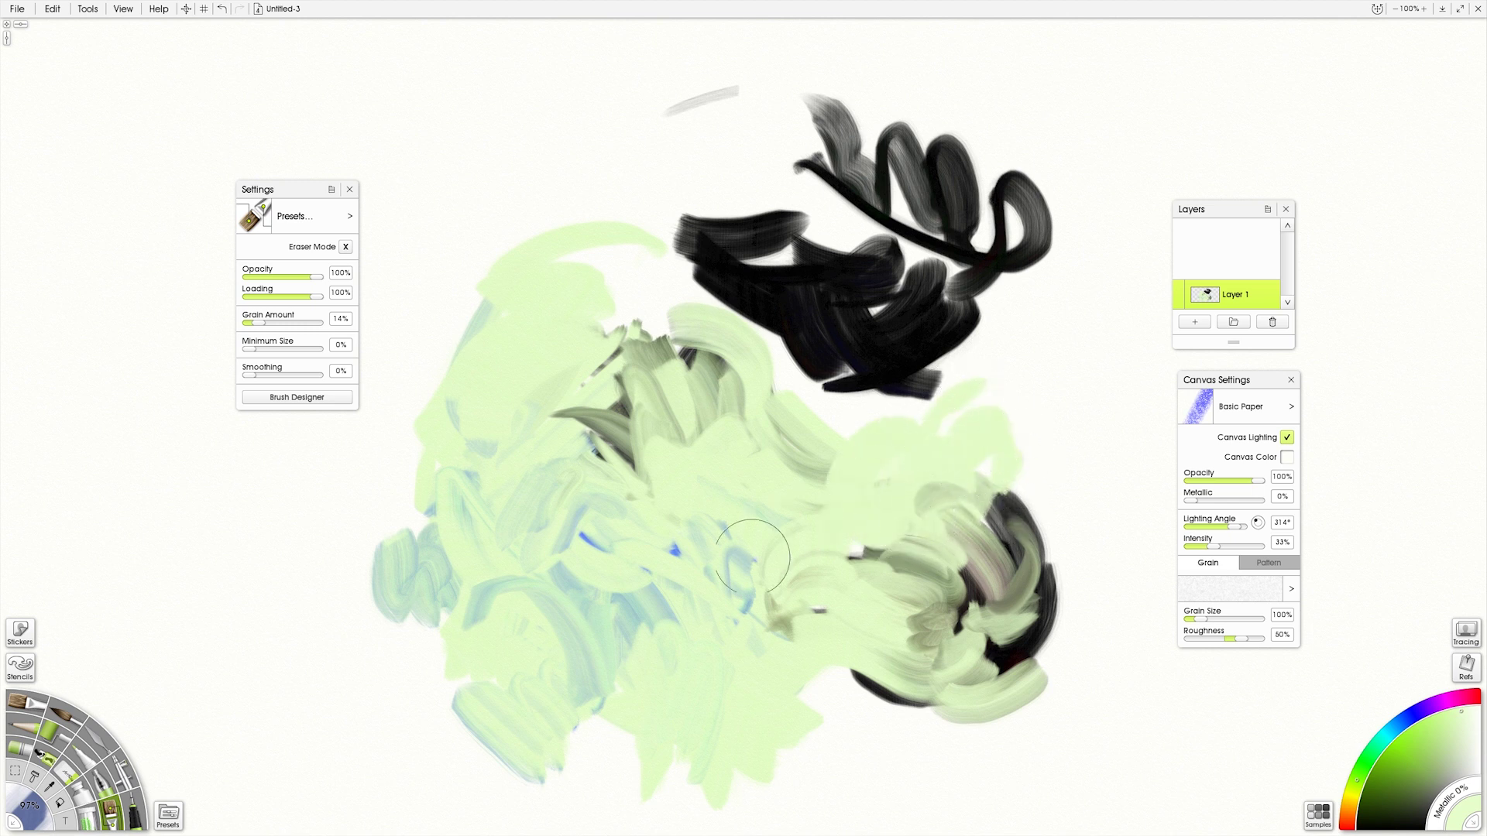
# Step: Sweep pale green around the lower and outer edges of the black swirl and fill across the bottom of the green area
pyautogui.moveTo(811, 669)
pyautogui.mouseDown()
pyautogui.moveTo(916, 704)
pyautogui.moveTo(984, 755)
pyautogui.moveTo(960, 707)
pyautogui.moveTo(976, 659)
pyautogui.moveTo(996, 707)
pyautogui.moveTo(1069, 635)
pyautogui.moveTo(1034, 588)
pyautogui.moveTo(1042, 504)
pyautogui.moveTo(937, 682)
pyautogui.mouseUp()
pyautogui.moveTo(846, 672)
pyautogui.mouseDown()
pyautogui.moveTo(856, 687)
pyautogui.moveTo(841, 682)
pyautogui.mouseUp()
pyautogui.moveTo(612, 449)
pyautogui.mouseDown()
pyautogui.moveTo(857, 658)
pyautogui.moveTo(929, 639)
pyautogui.mouseUp()
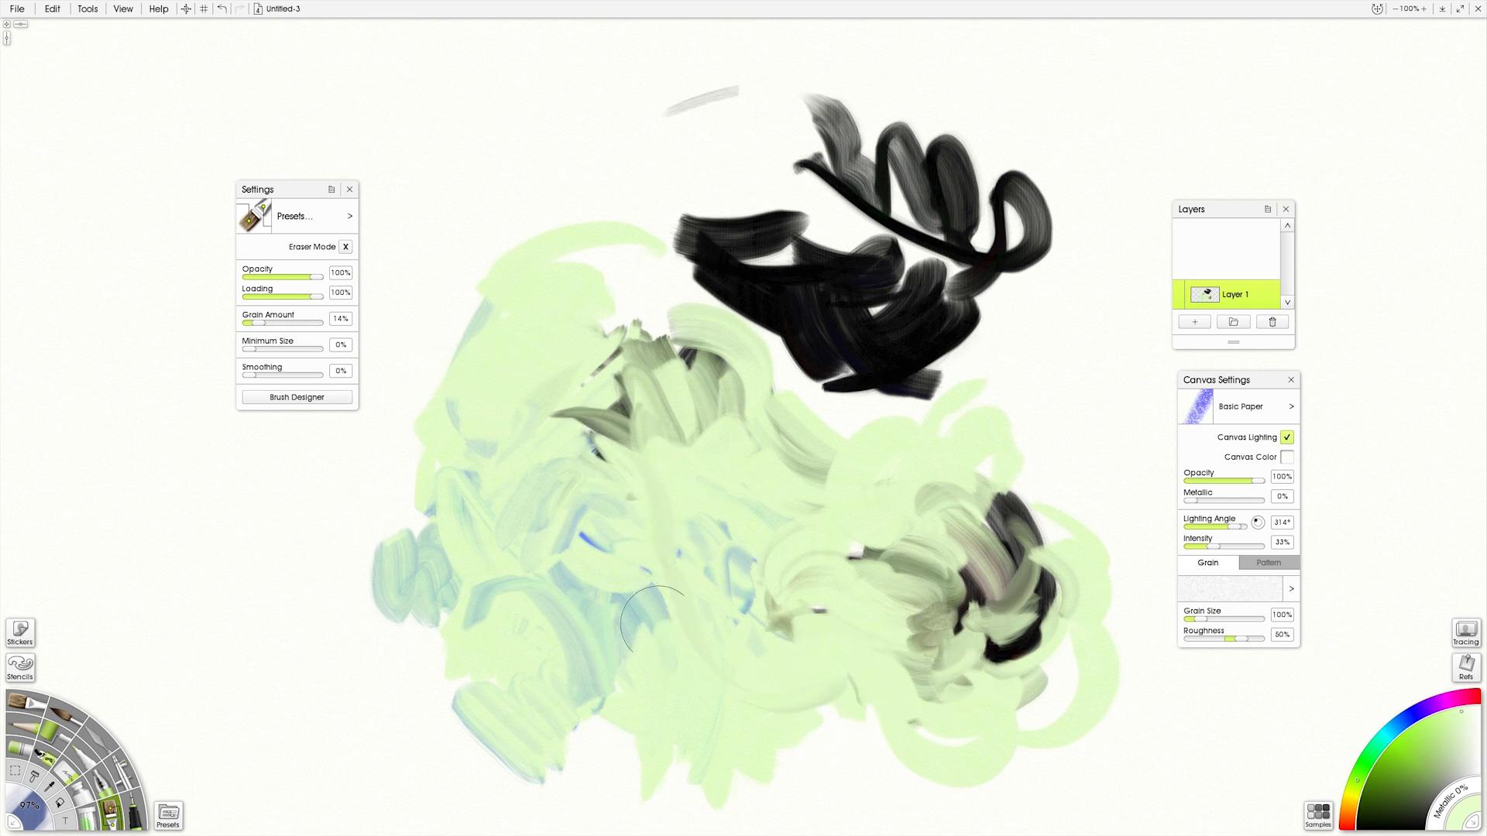
pyautogui.moveTo(577, 696)
pyautogui.mouseDown()
pyautogui.moveTo(591, 751)
pyautogui.moveTo(631, 774)
pyautogui.moveTo(681, 756)
pyautogui.moveTo(706, 797)
pyautogui.mouseUp()
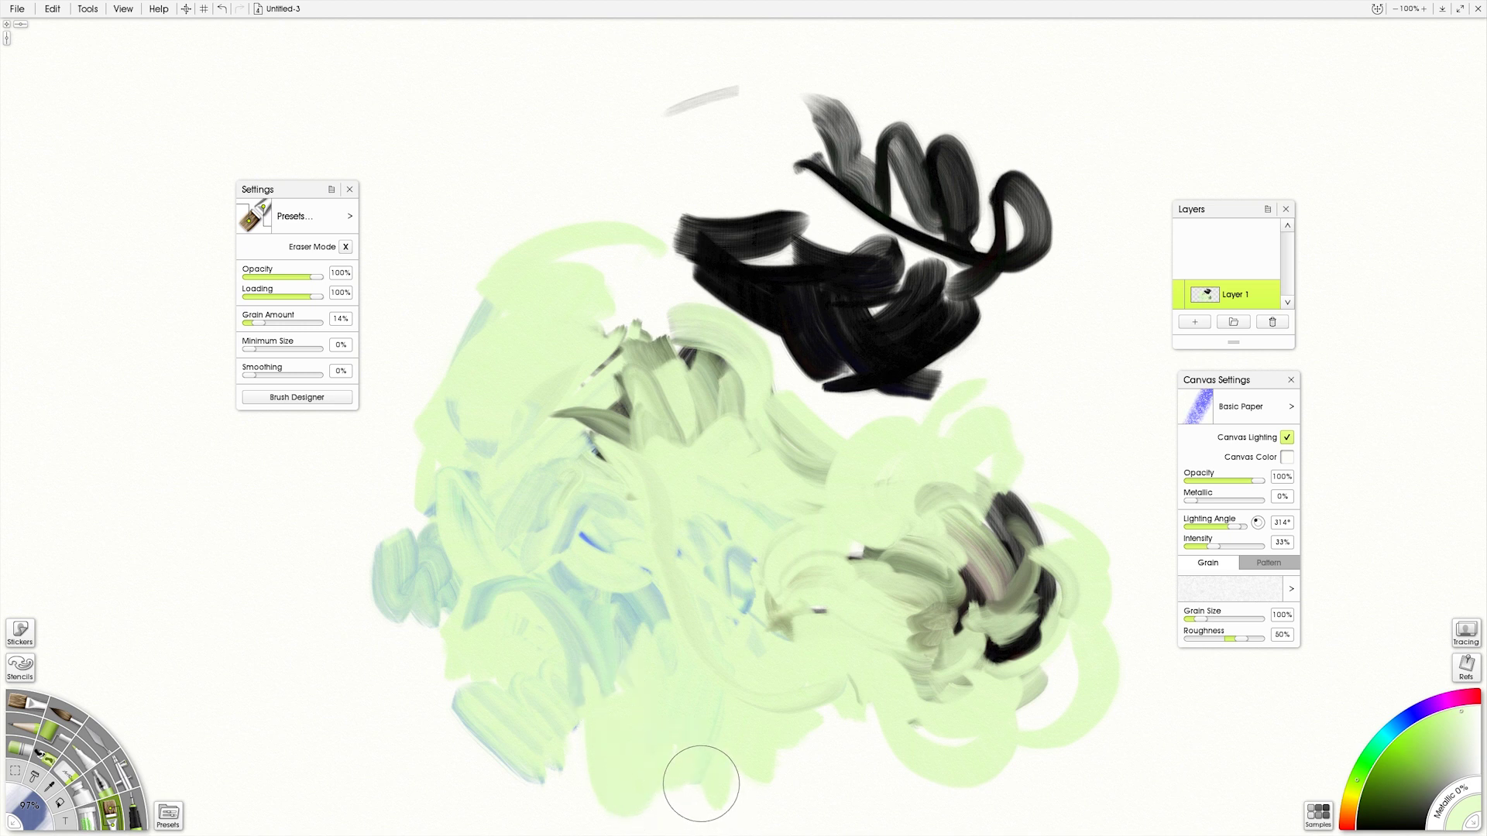
pyautogui.moveTo(807, 607)
pyautogui.mouseDown()
pyautogui.moveTo(797, 648)
pyautogui.moveTo(819, 689)
pyautogui.mouseUp()
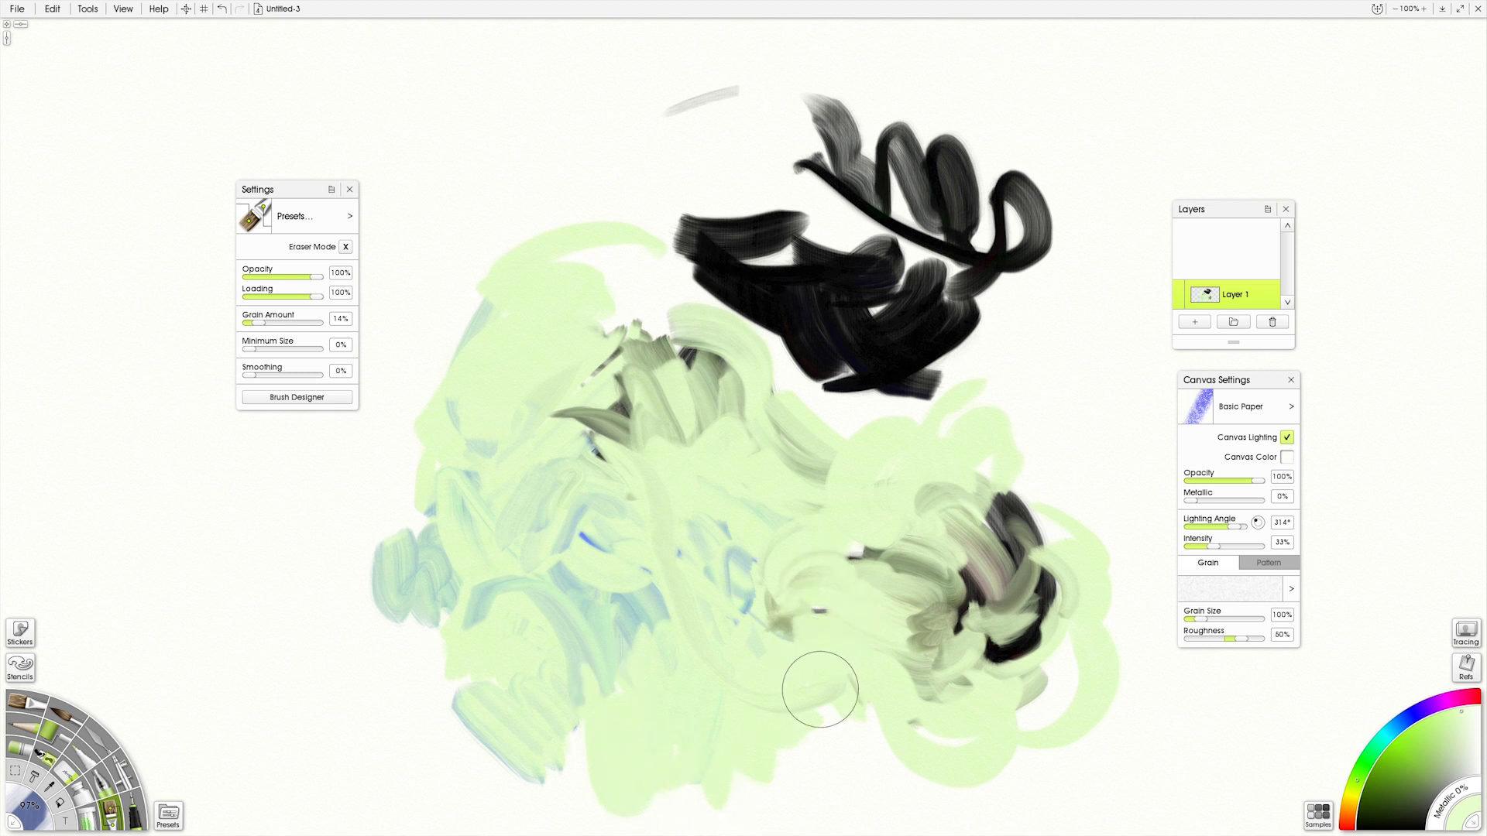